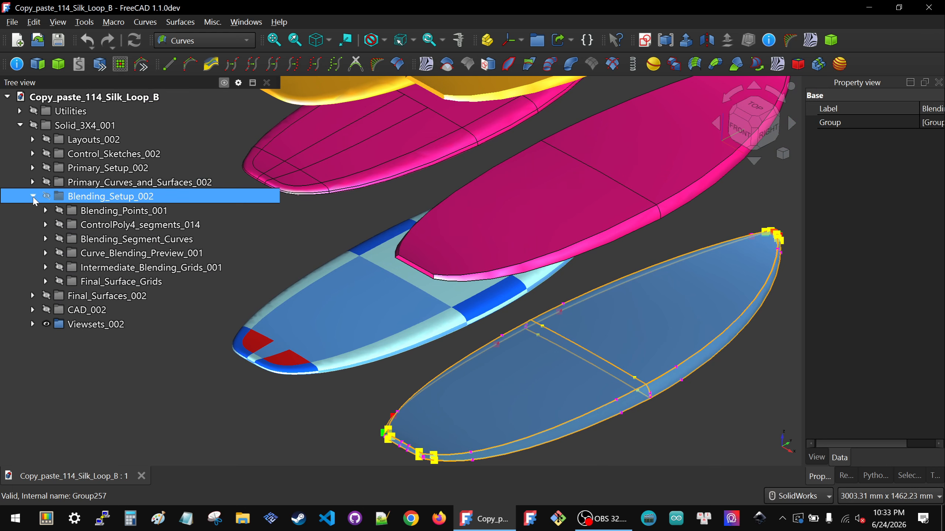
Step: Expand the Final_Surface_Grids group inside Blending_Setup_002 to list its grid subgroups
left_click(107, 267)
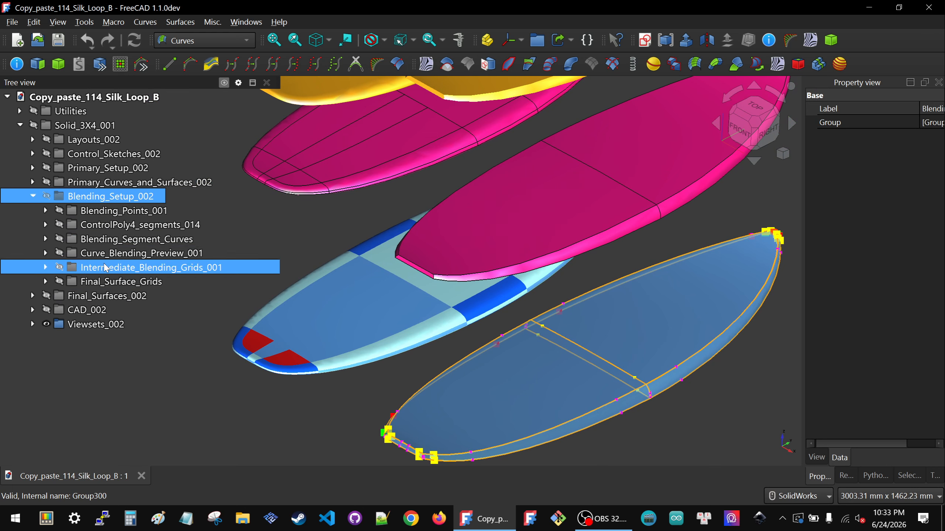
left_click(69, 283)
left_click(49, 269)
left_click(49, 284)
left_click(46, 283)
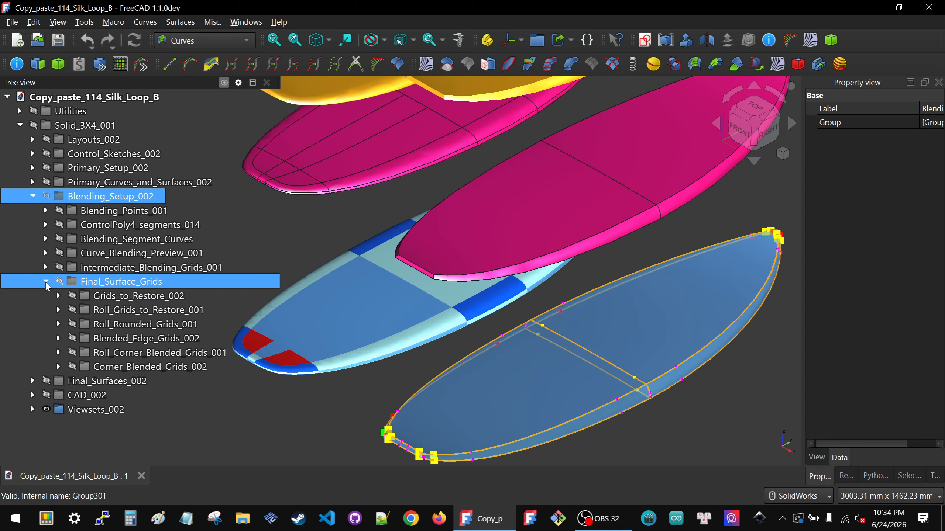
Step: Make the Blended_Edge_Grids_002 group visible in the model
left_click(134, 311)
left_click(136, 324)
left_click(133, 350)
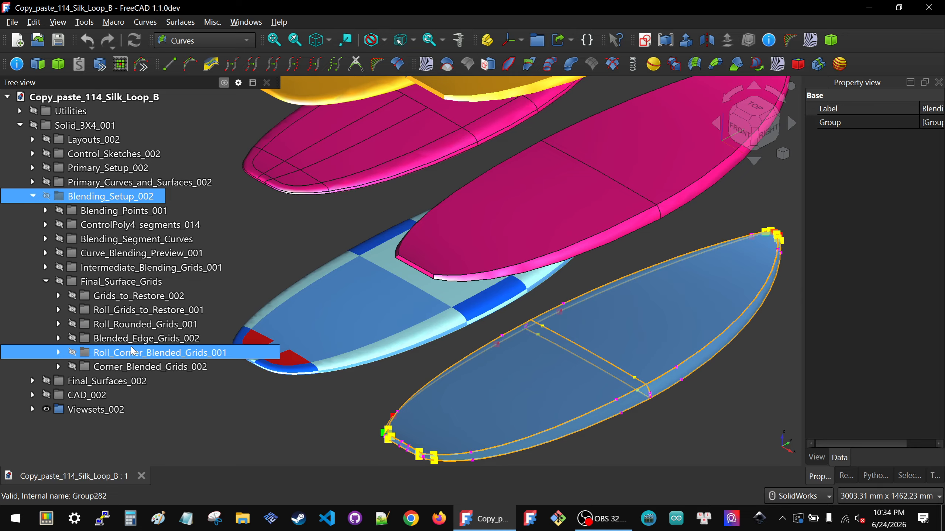
left_click(131, 339)
key("space")
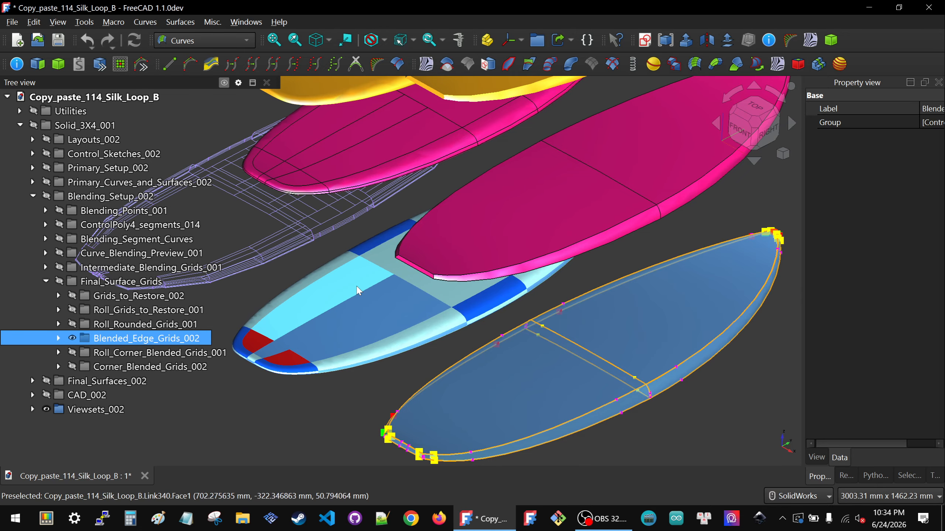
Step: Isolate ControlGrid64_2Grid44_041 by picking one of its edges, hiding the whole Blended_Edge_Grids_002 group, and showing only that grid
scroll(358, 291, "down", 3)
scroll(336, 273, "up", 4)
scroll(335, 267, "up", 3)
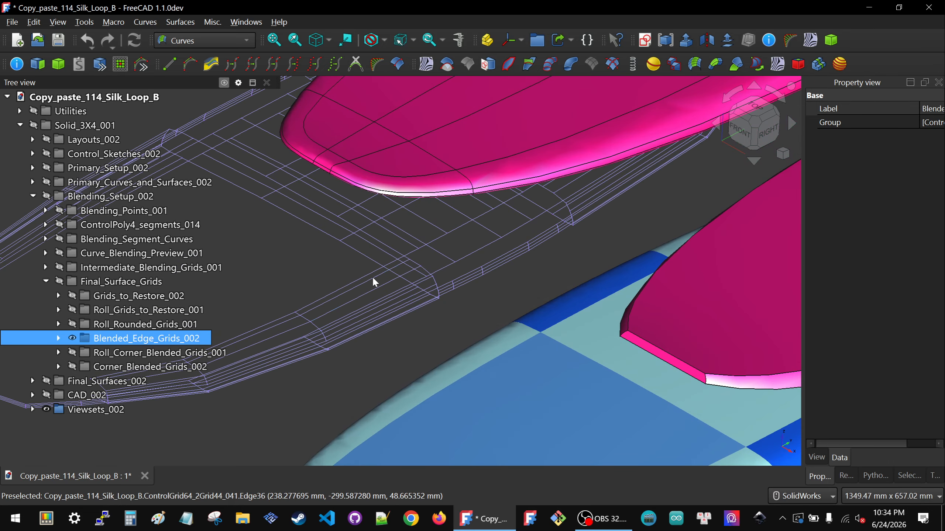
scroll(410, 266, "up", 4)
scroll(464, 258, "down", 5)
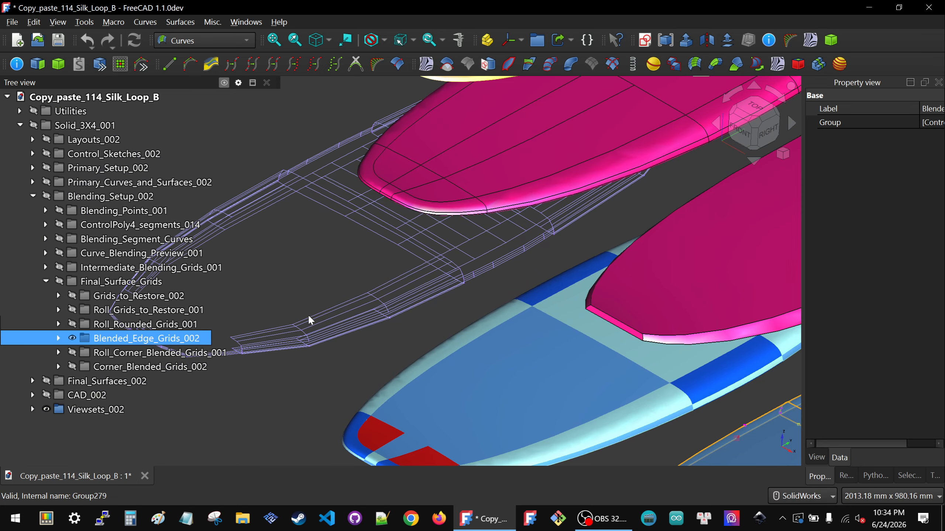
left_click(348, 314)
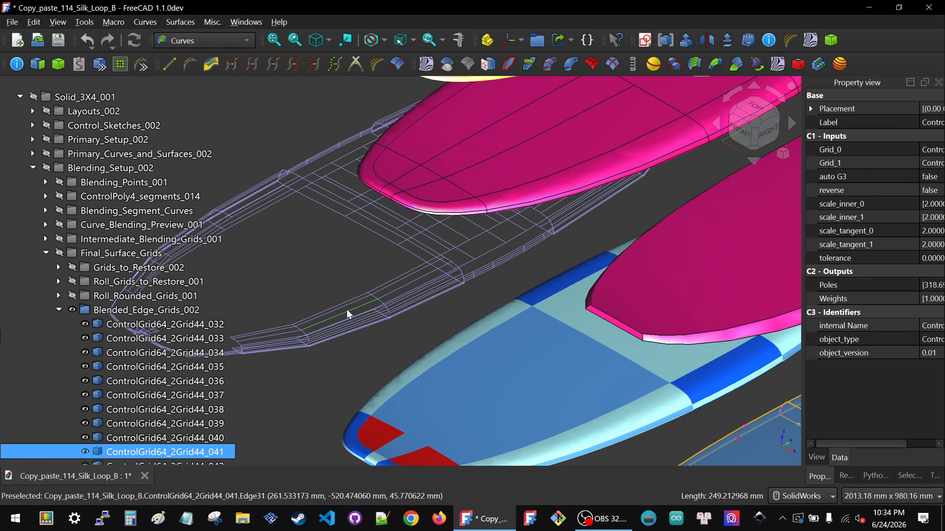
left_click(106, 309)
key("space")
left_click(160, 451)
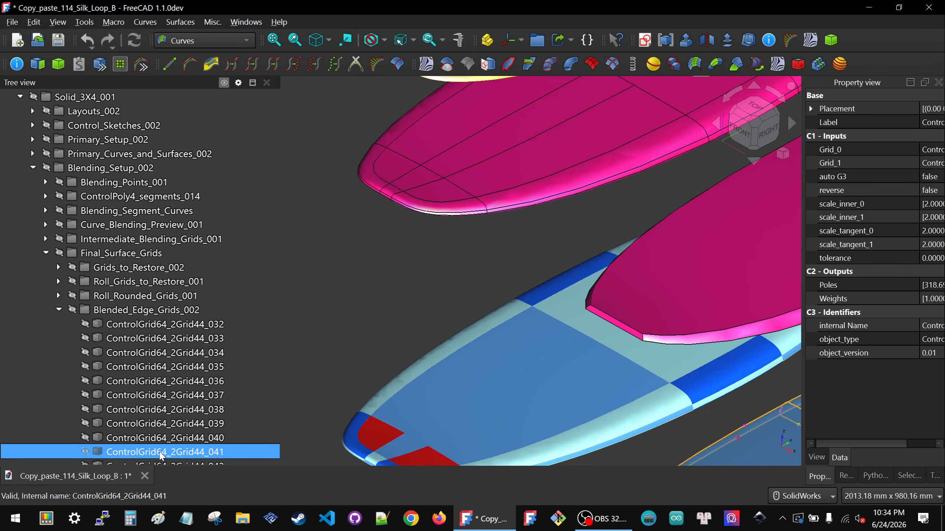
key("space")
Step: Examine the isolated control grid, especially the end corner where its long inner edge meets the cross rows
left_click(465, 284)
scroll(465, 284, "down", 2)
scroll(390, 295, "up", 3)
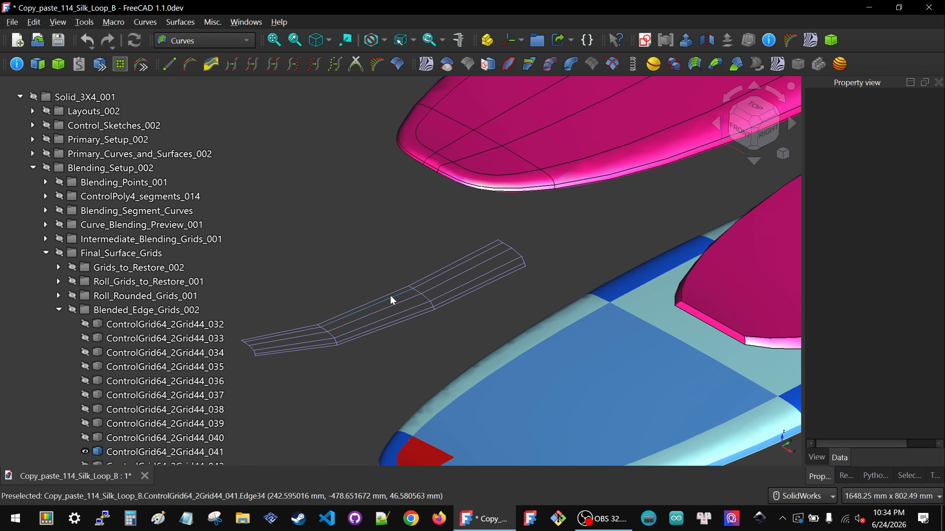
scroll(446, 310, "down", 2)
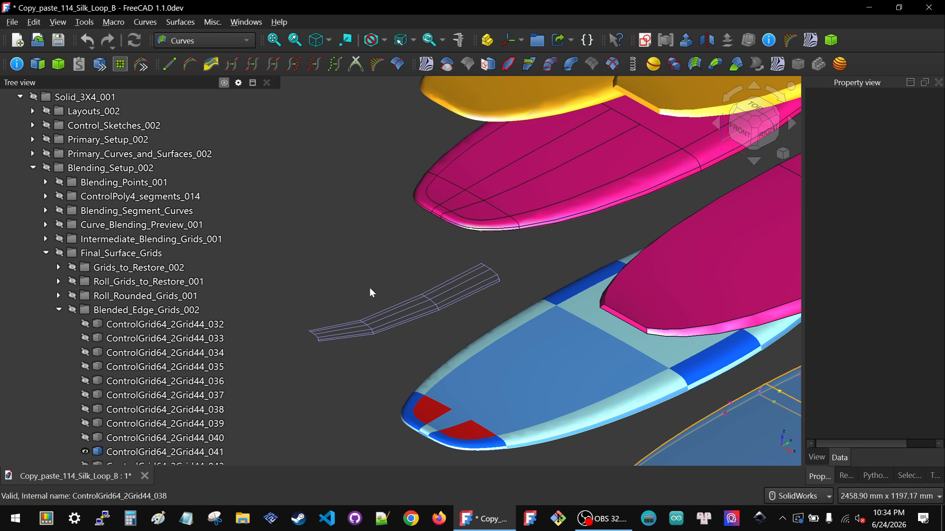
scroll(371, 292, "up", 3)
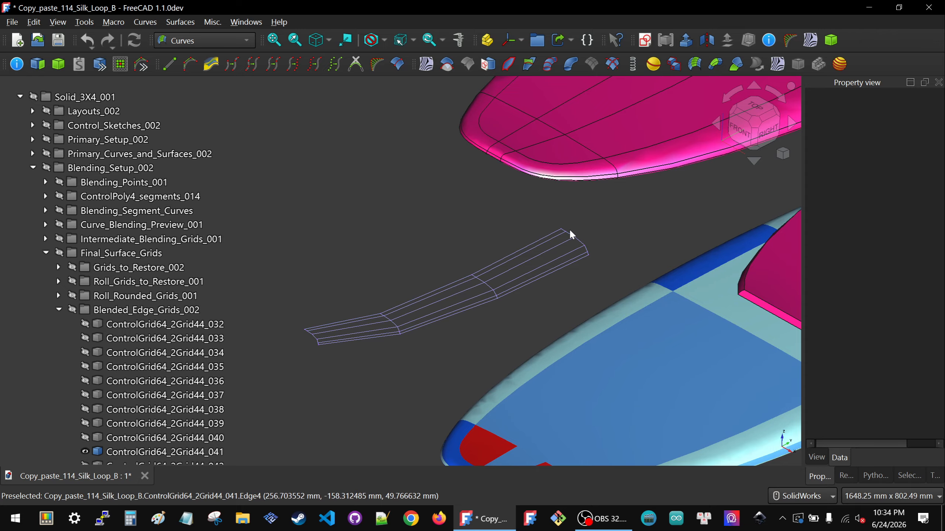
scroll(572, 236, "up", 7)
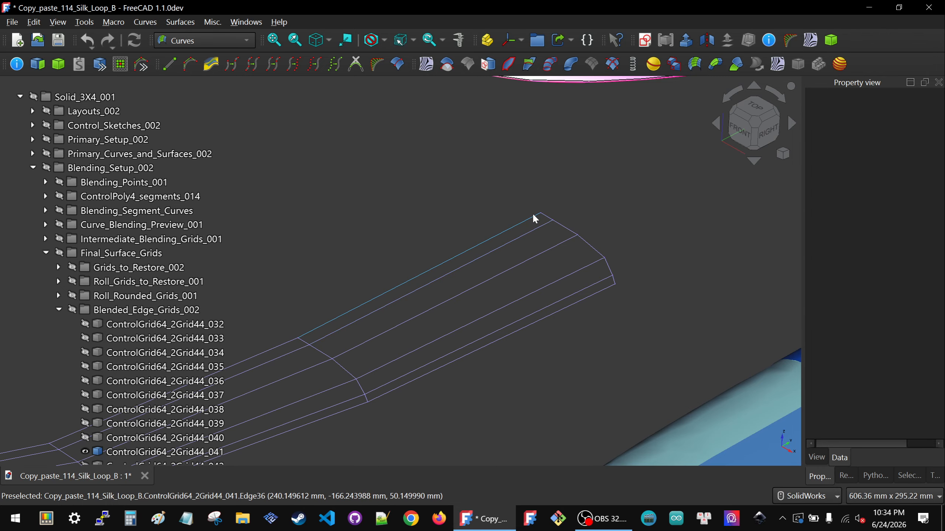
left_click(541, 230)
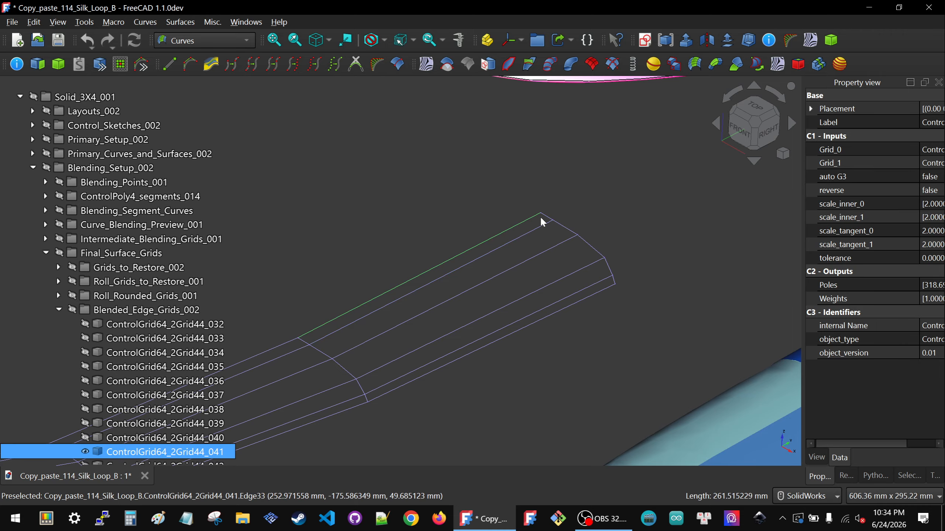
left_click(535, 205)
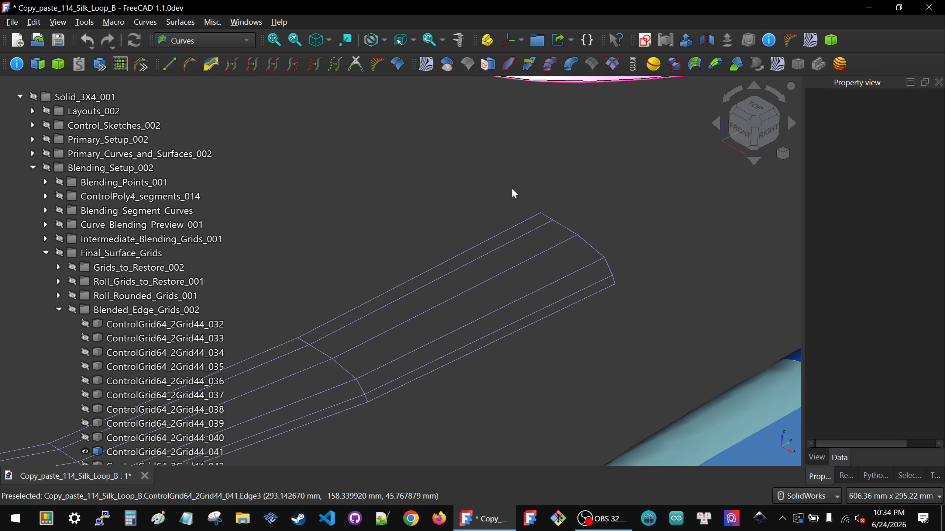
Step: Compare the isolated grid's end rows with the matching pale rail patch on the blue board
scroll(510, 188, "down", 5)
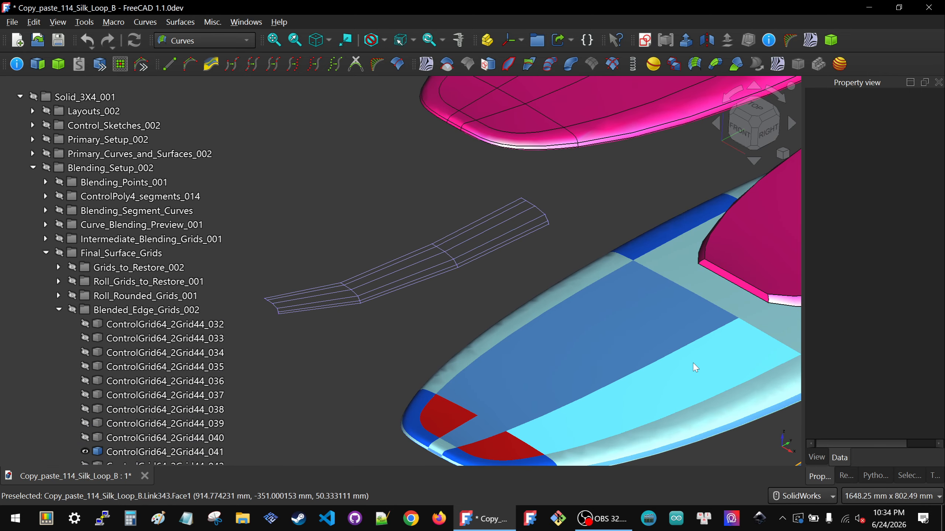
scroll(561, 223, "up", 4)
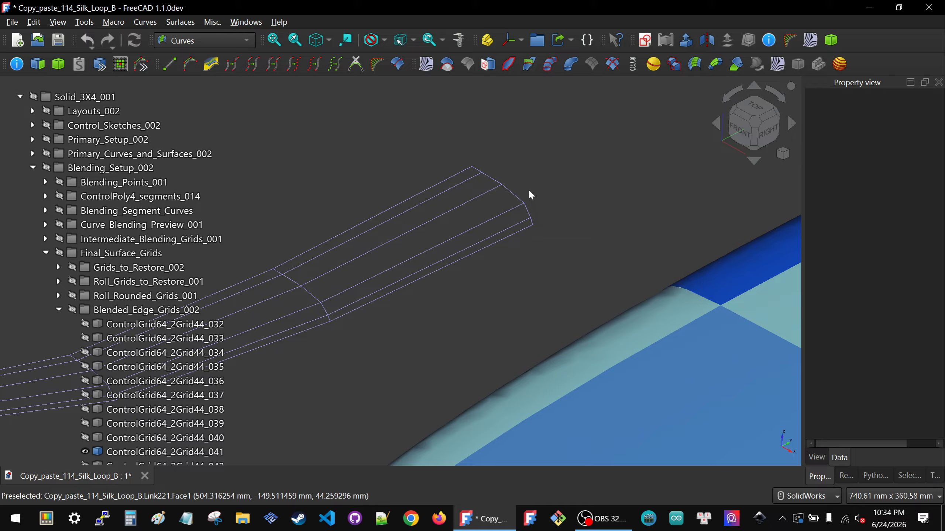
scroll(503, 189, "down", 5)
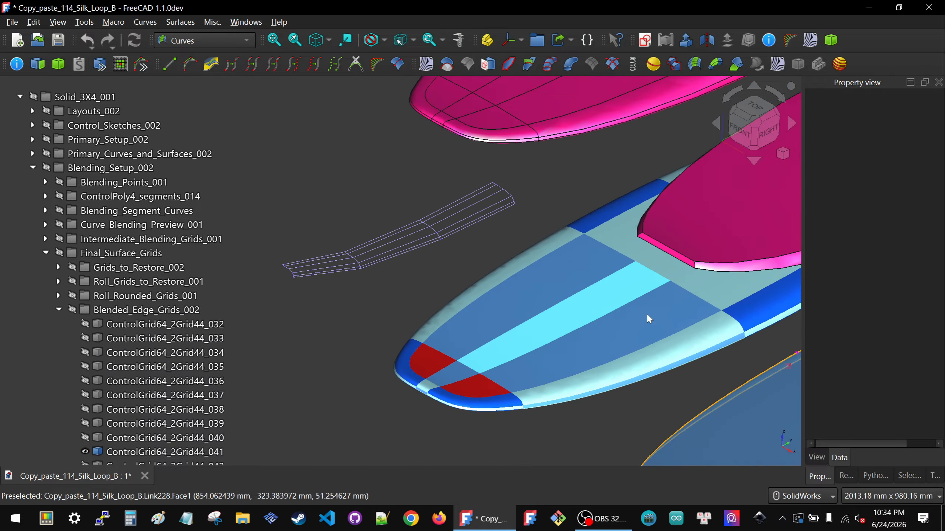
scroll(725, 331, "up", 4)
scroll(623, 272, "down", 6)
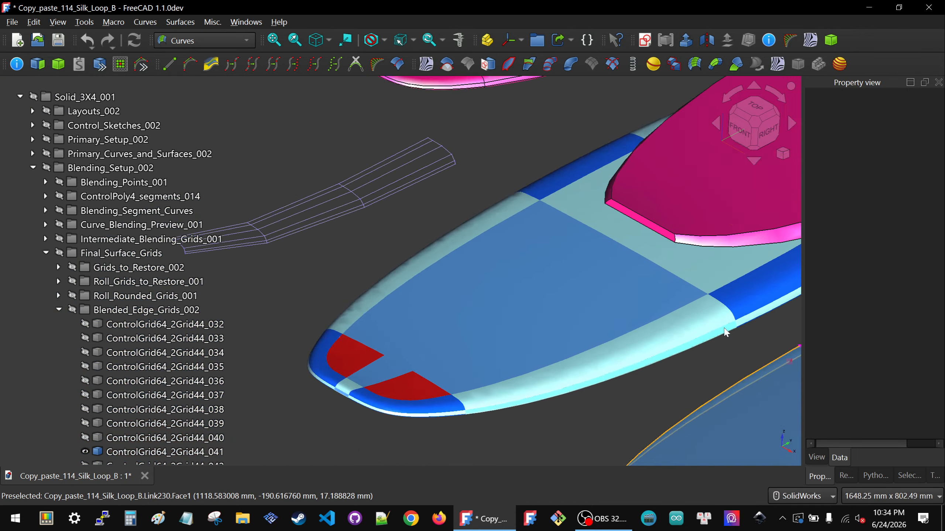
scroll(586, 229, "up", 2)
scroll(538, 210, "up", 4)
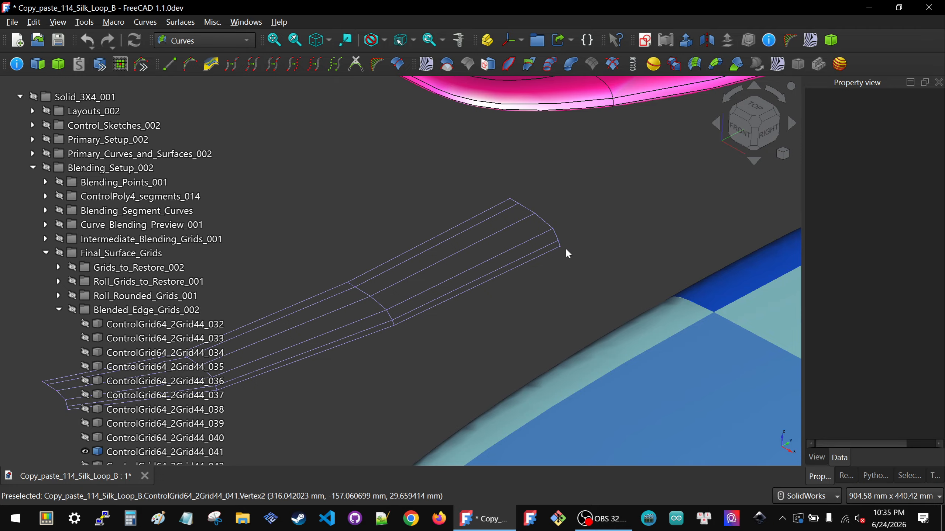
scroll(539, 244, "down", 5)
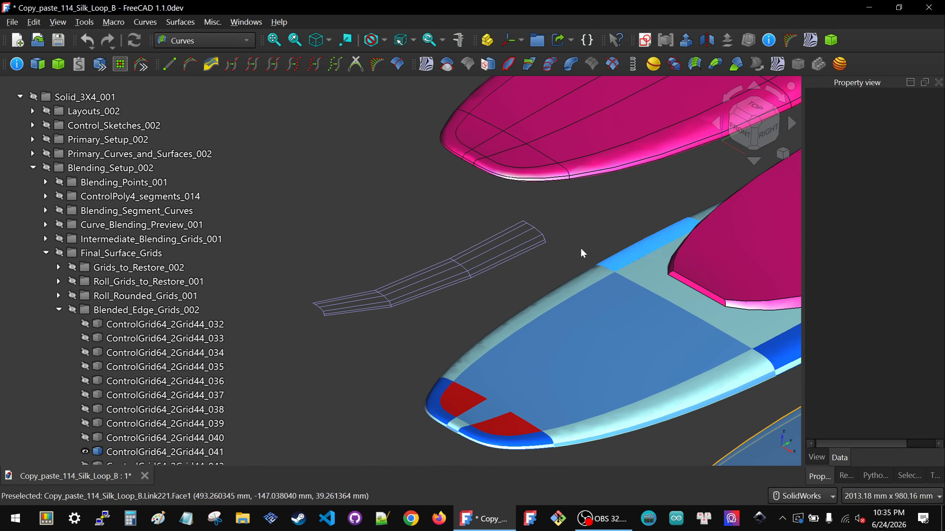
scroll(573, 244, "up", 3)
scroll(563, 238, "down", 2)
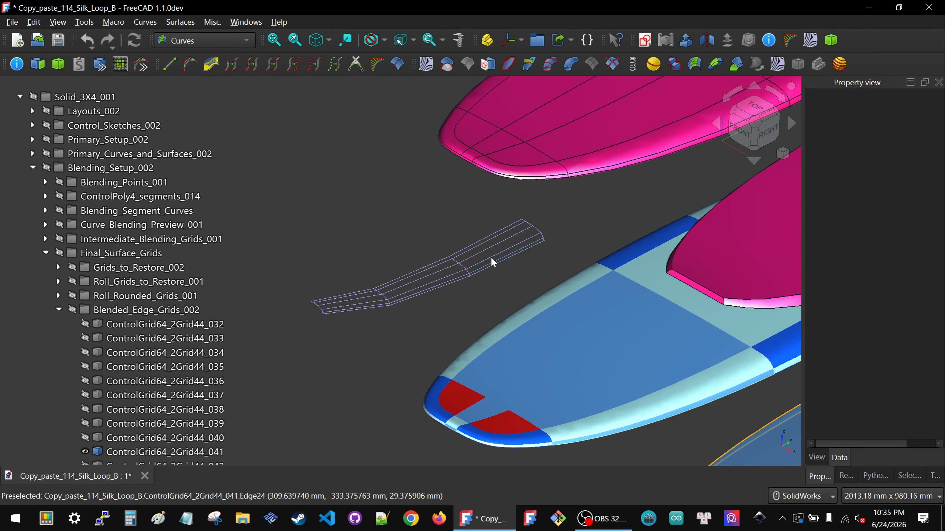
Step: Select the isolated grid and widen its property display so the data values, including the scale inputs, are fully readable
left_click(491, 257)
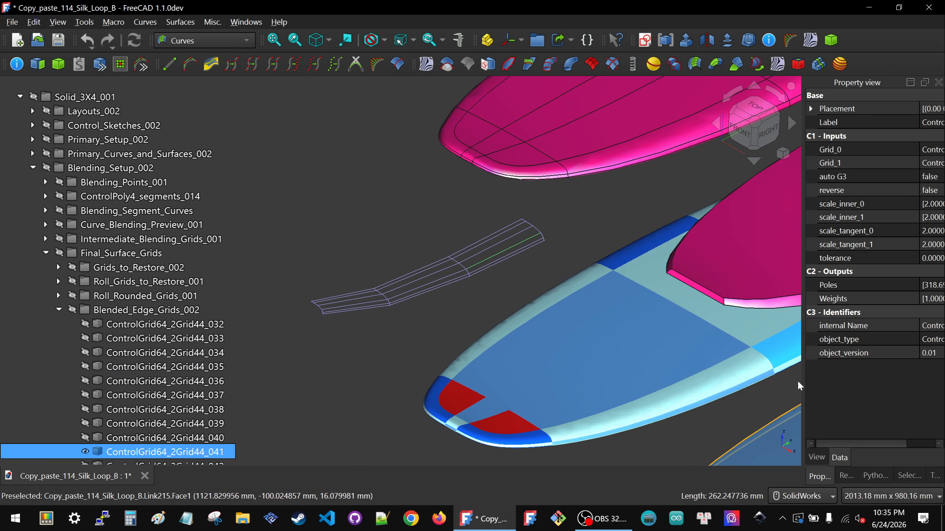
left_click_drag(802, 397, 693, 393)
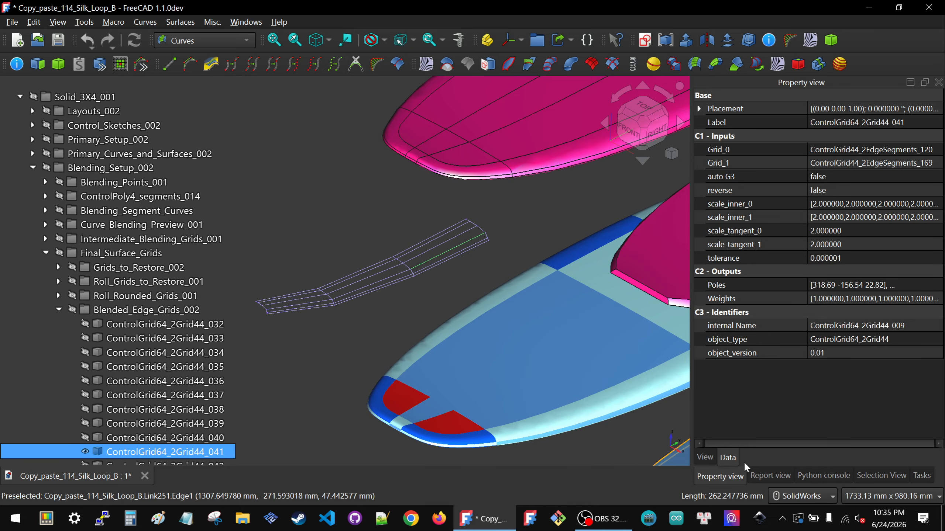
left_click(706, 457)
left_click(800, 300)
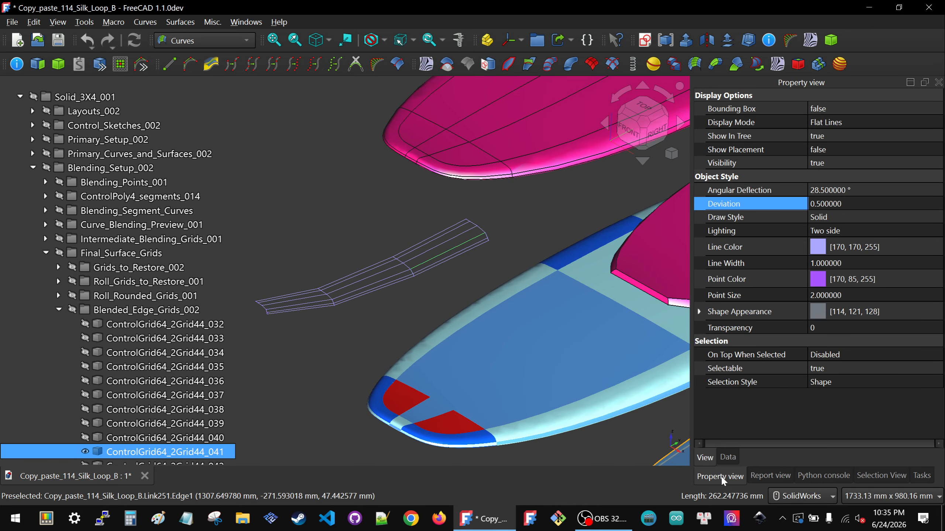
left_click(727, 457)
left_click(862, 247)
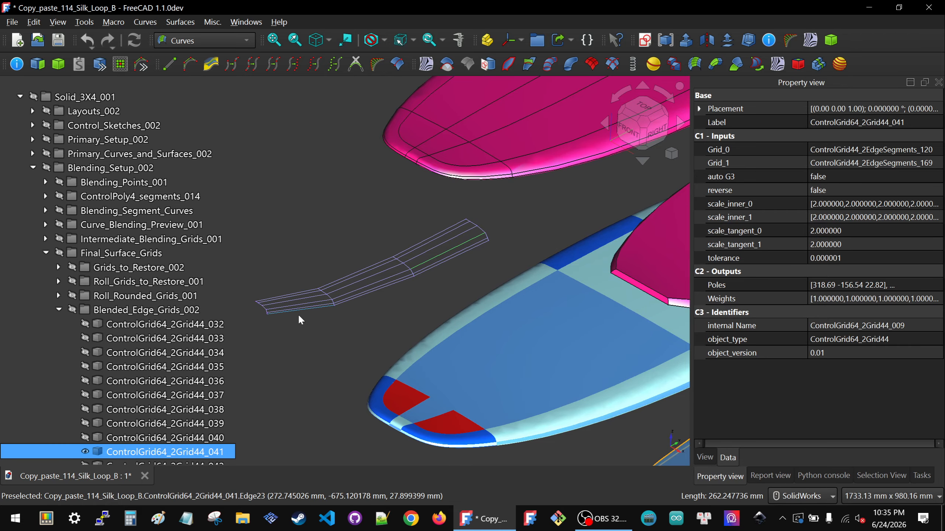
Step: Select the three consecutive lengthwise edges forming one row near the grid's lower side
scroll(346, 291, "up", 5)
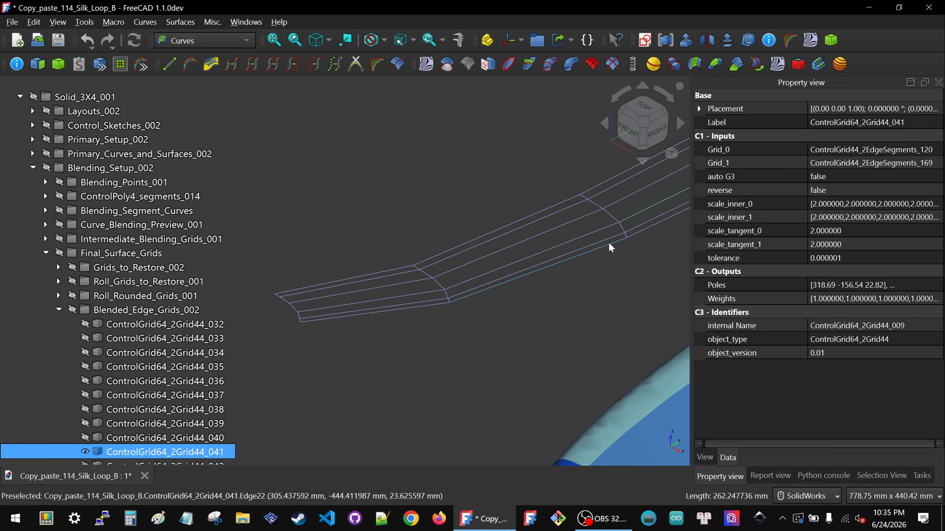
scroll(593, 242, "down", 3)
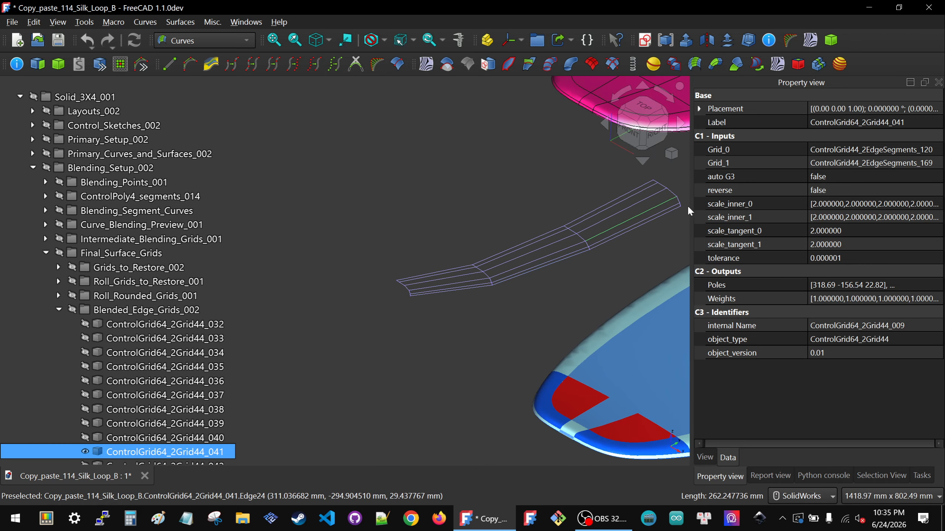
left_click(891, 231)
left_click(479, 284, "ctrl")
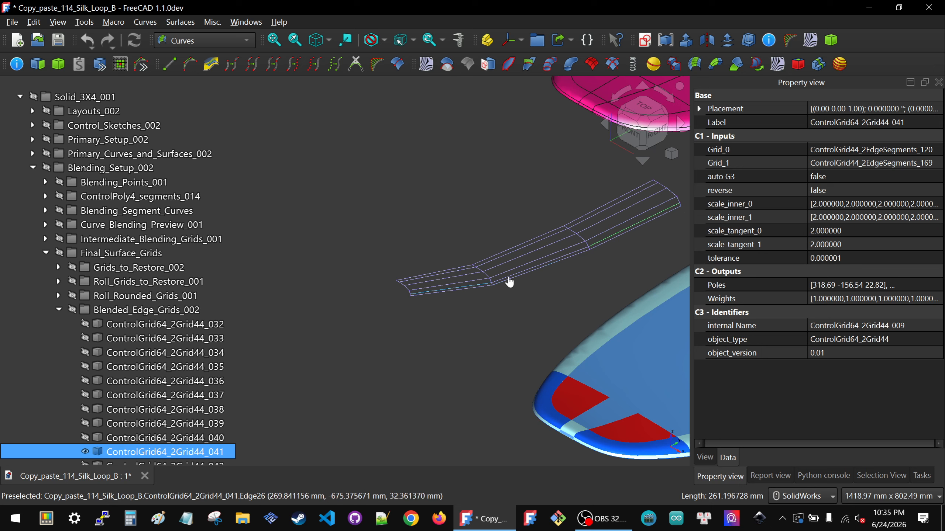
left_click(516, 276, "ctrl")
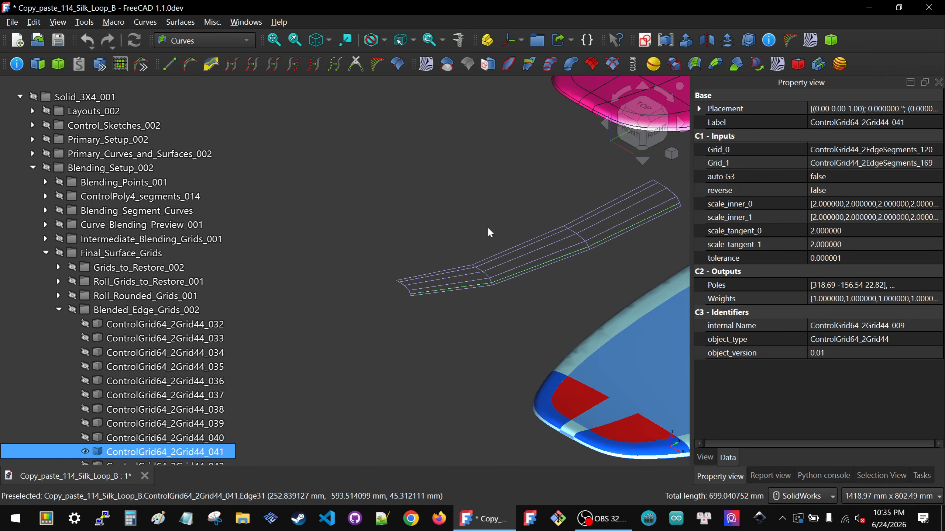
Step: Examine the grid's selected lengthwise row together with the scale_tangent_0 and scale_tangent_1 inputs
scroll(487, 227, "down", 1)
left_click(861, 232)
scroll(442, 344, "down", 2)
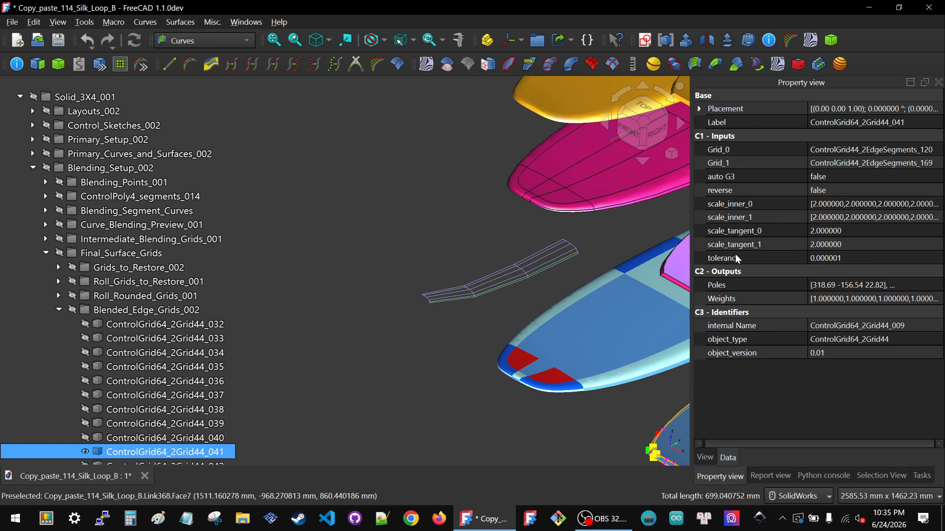
left_click(847, 244)
scroll(475, 330, "down", 2)
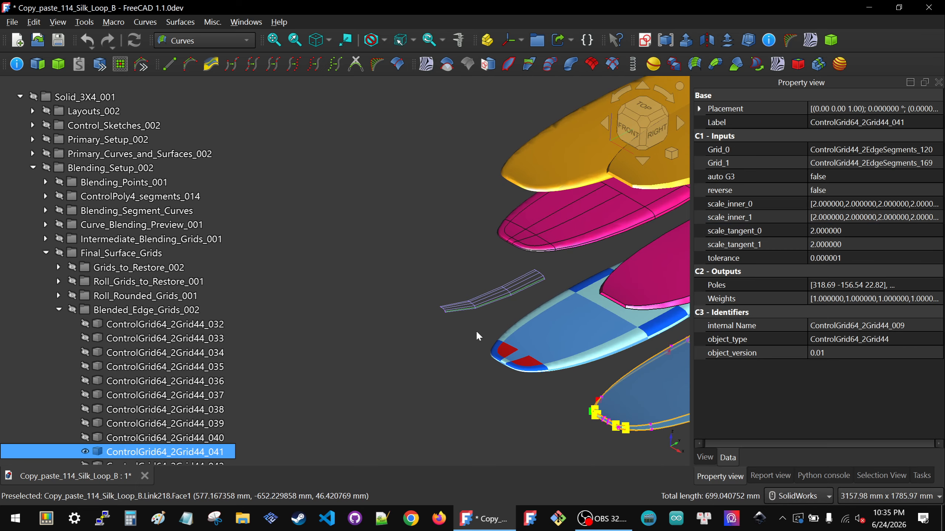
scroll(518, 296, "up", 2)
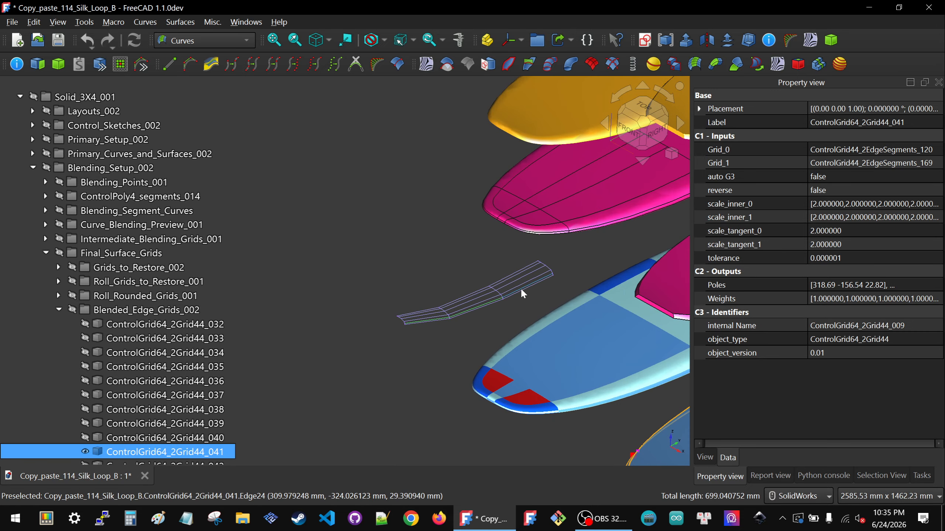
scroll(522, 293, "up", 2)
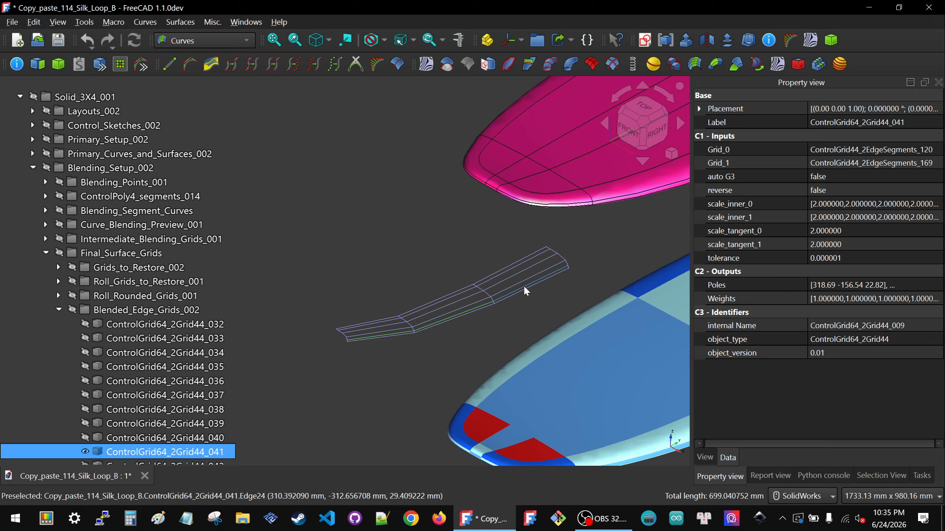
scroll(525, 288, "down", 1)
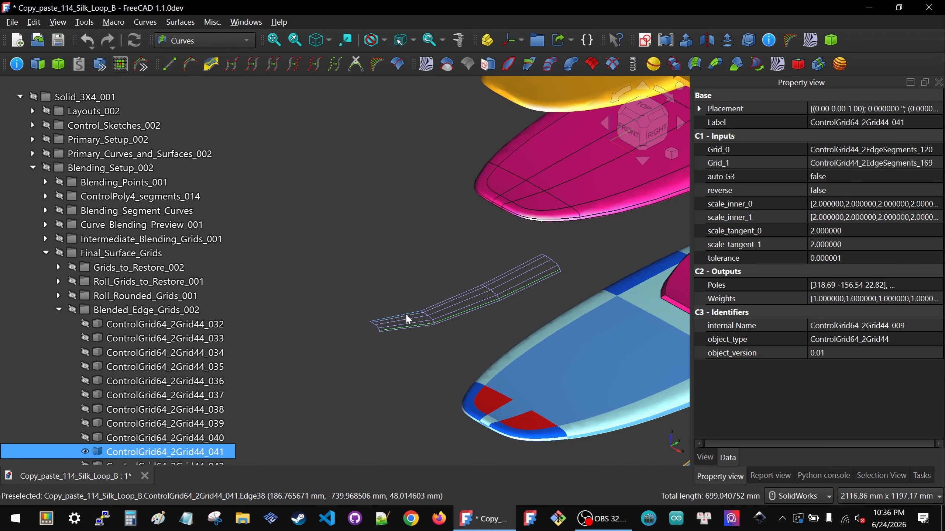
Step: Set scale_tangent_0 of the isolated control grid to 4
scroll(406, 316, "down", 2)
left_click(881, 233)
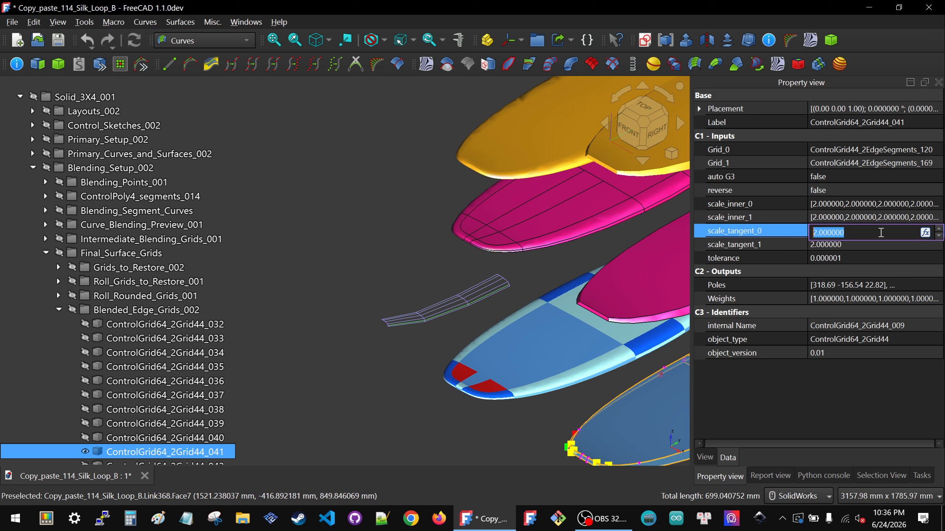
type("4")
key("Return")
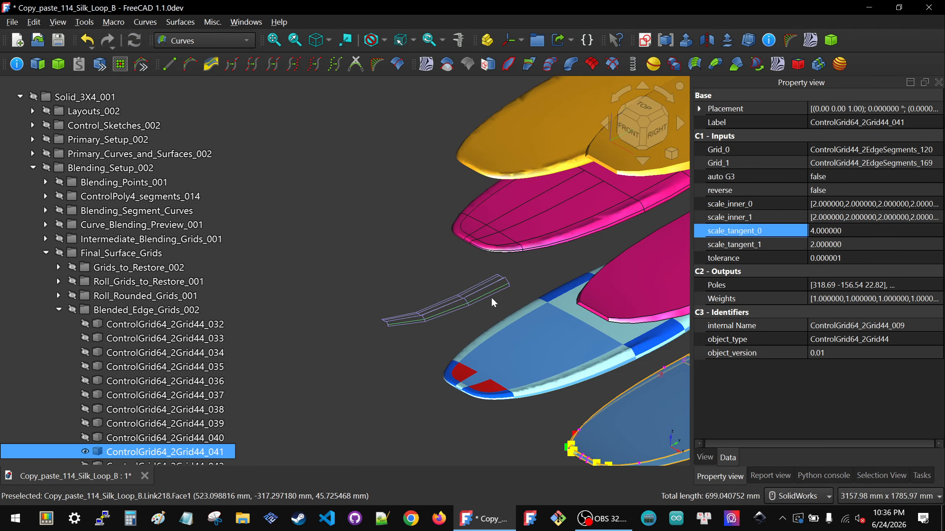
Step: Examine the grid's end row and inner corner up close, picking out the short end edge for reference
scroll(493, 294, "up", 5)
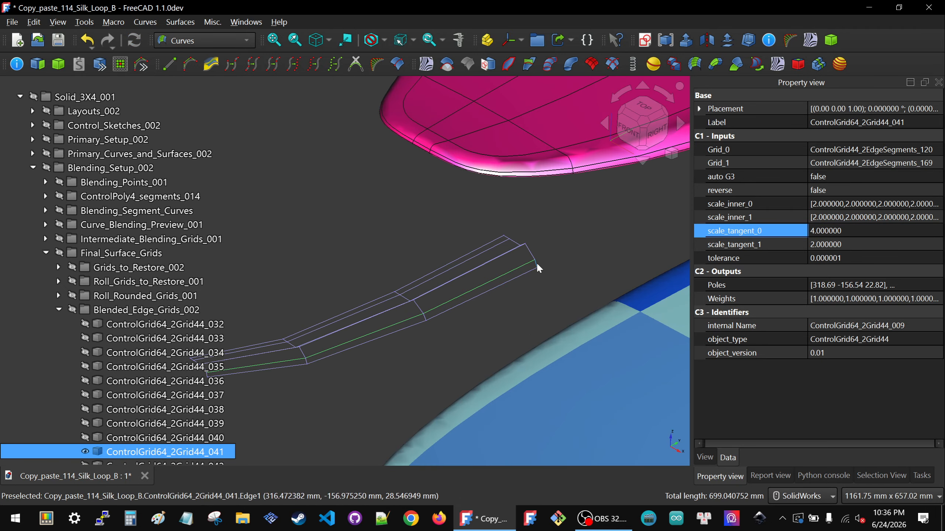
scroll(537, 264, "up", 4)
left_click(850, 233)
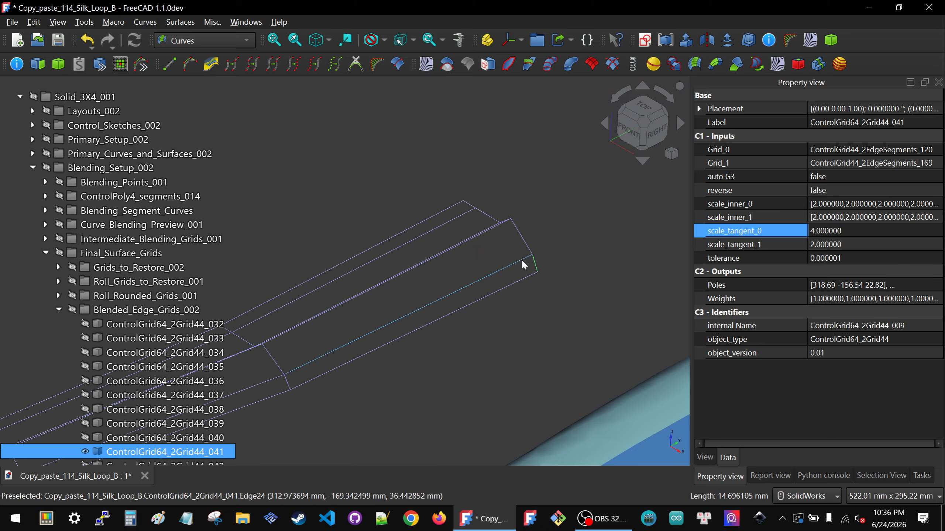
middle_click_drag(521, 259, 527, 256)
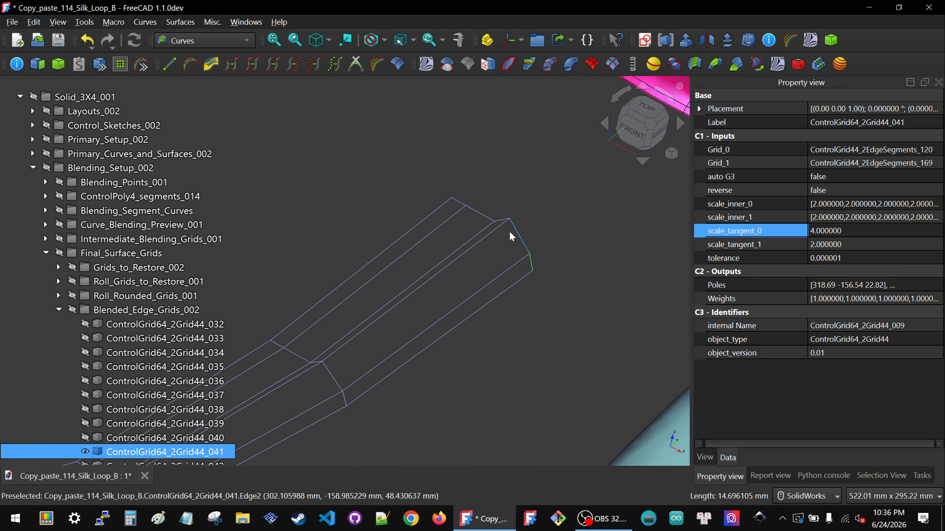
scroll(493, 236, "down", 8)
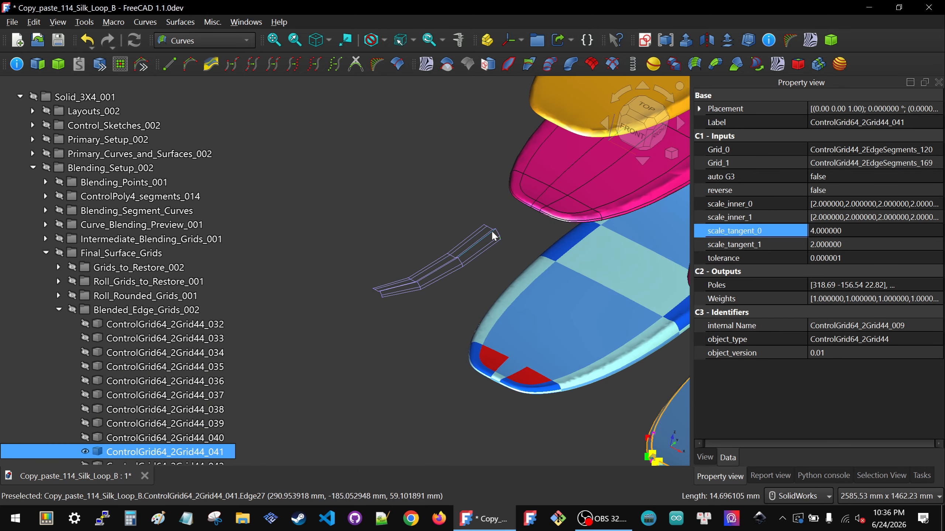
scroll(492, 236, "up", 8)
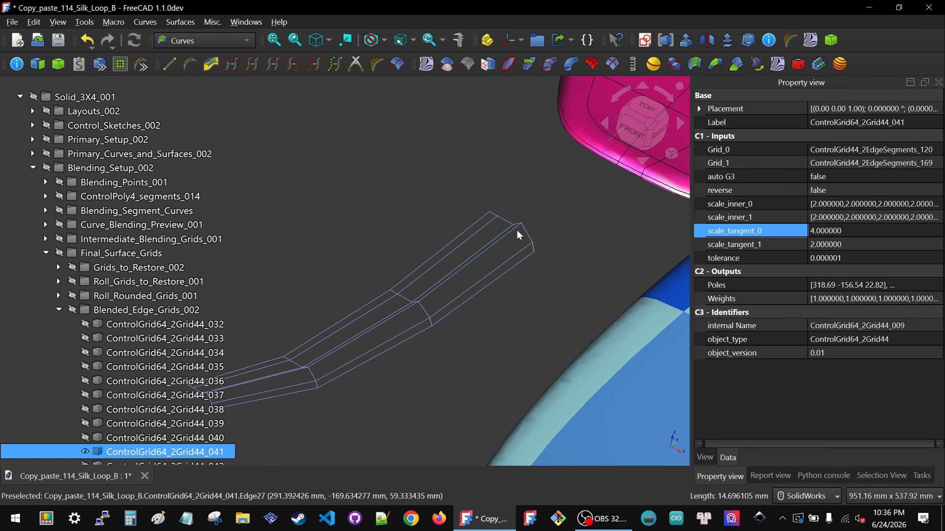
scroll(519, 249, "down", 5)
scroll(499, 249, "down", 3)
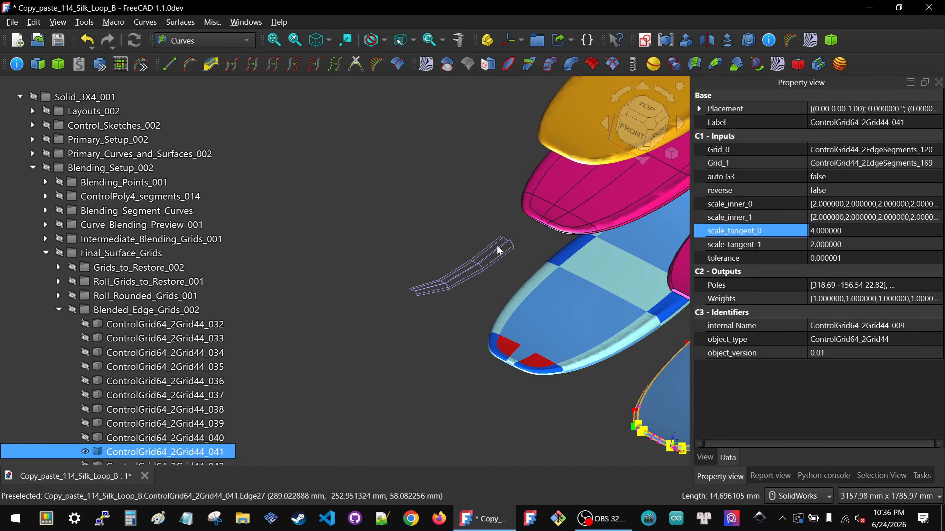
Step: Inspect the pale and dark rail patches along the blue board's edge and compare how they meet
scroll(656, 330, "up", 4)
scroll(632, 316, "up", 5)
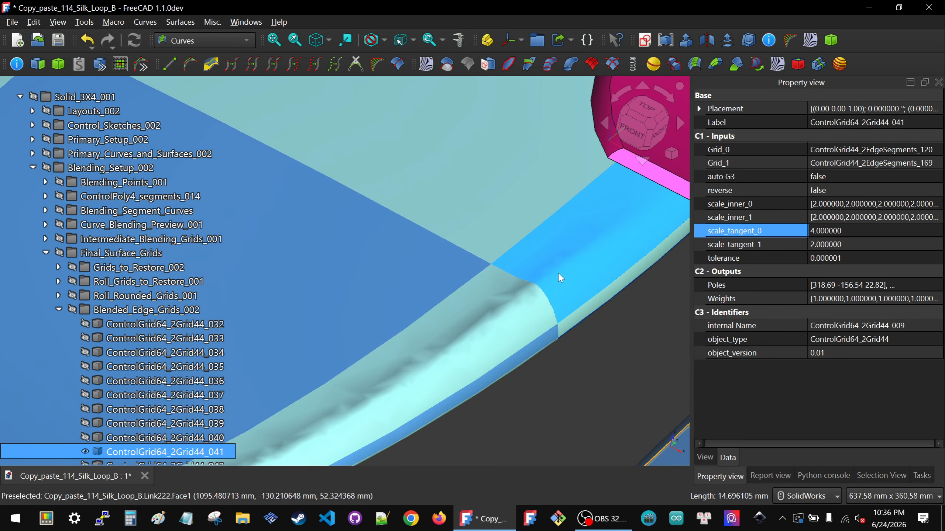
scroll(560, 272, "down", 5)
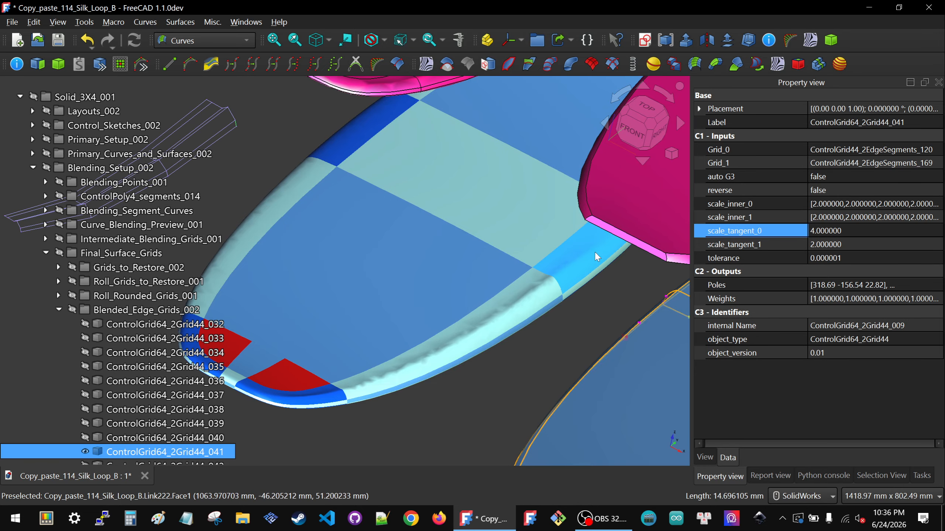
scroll(505, 312, "up", 2)
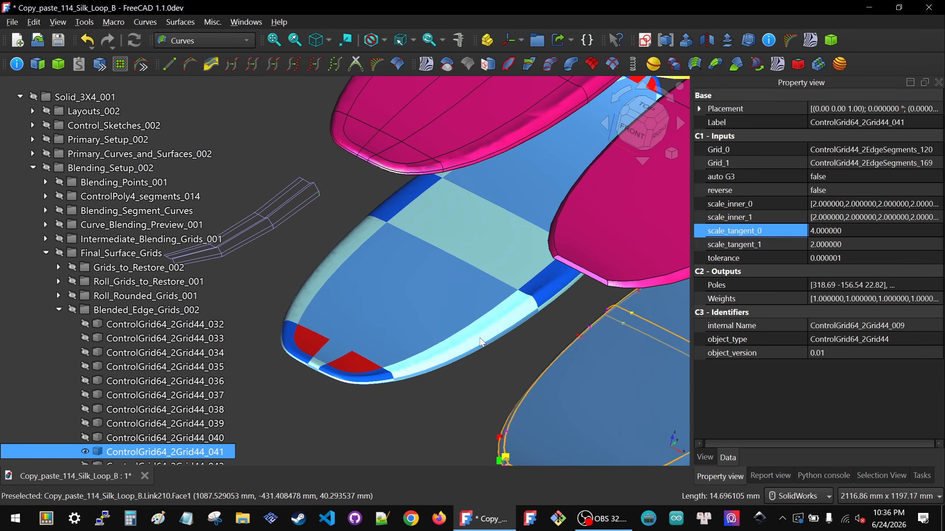
scroll(513, 302, "up", 3)
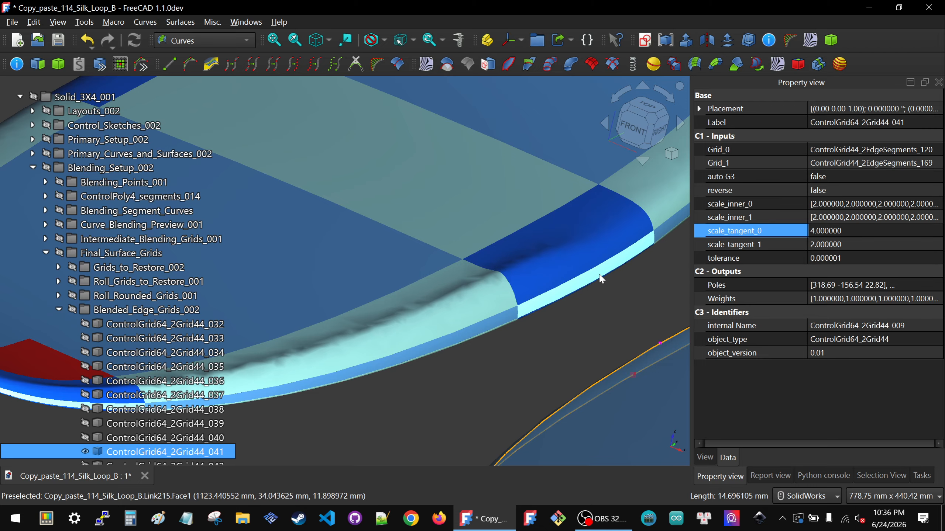
scroll(599, 278, "down", 5)
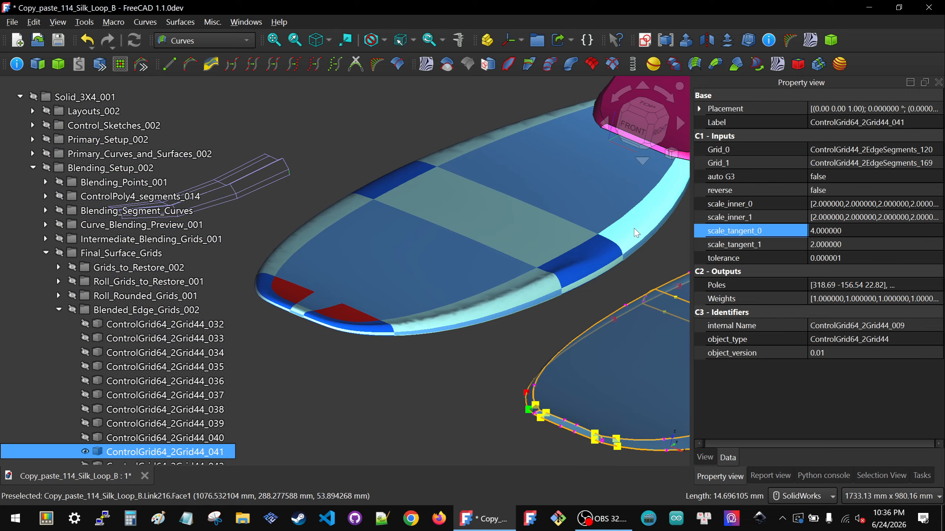
Step: Set scale_tangent_0 of the isolated control grid back to 2
left_click(877, 232)
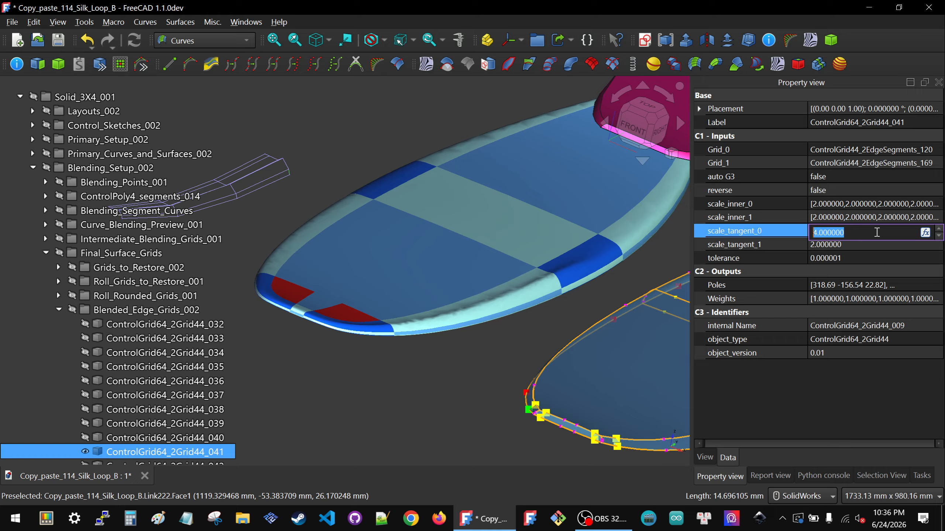
type("2")
key("Return")
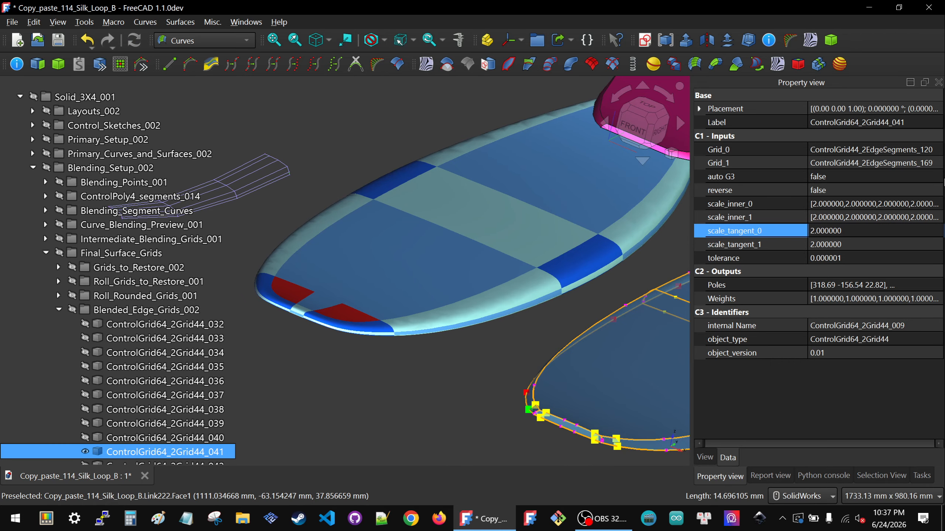
Step: Select the three consecutive lengthwise edges forming the grid's inner row associated with scale_inner_0
left_click(844, 203)
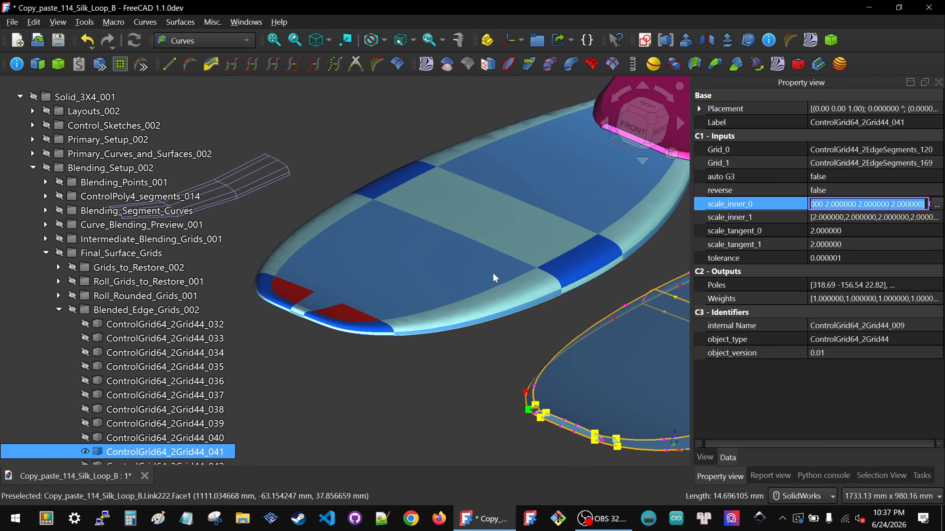
scroll(414, 169, "down", 2)
scroll(353, 161, "up", 5)
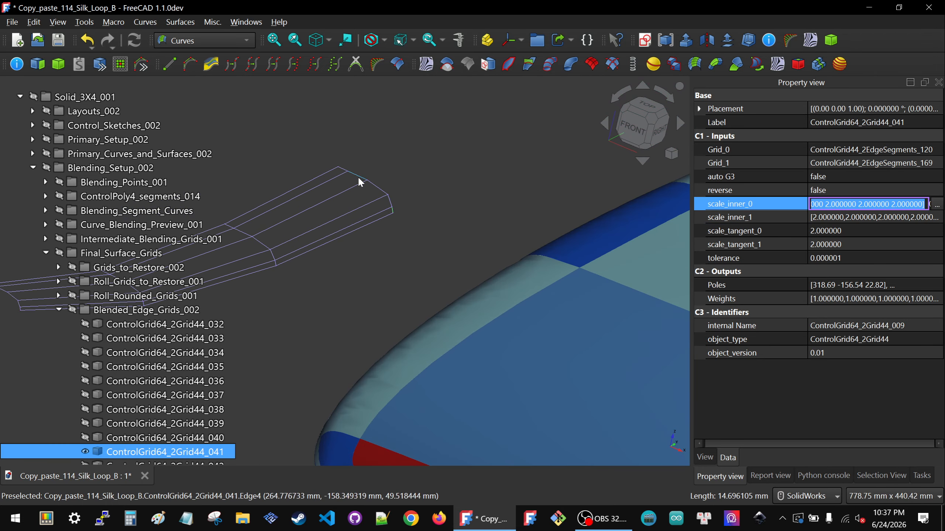
scroll(503, 197, "down", 1)
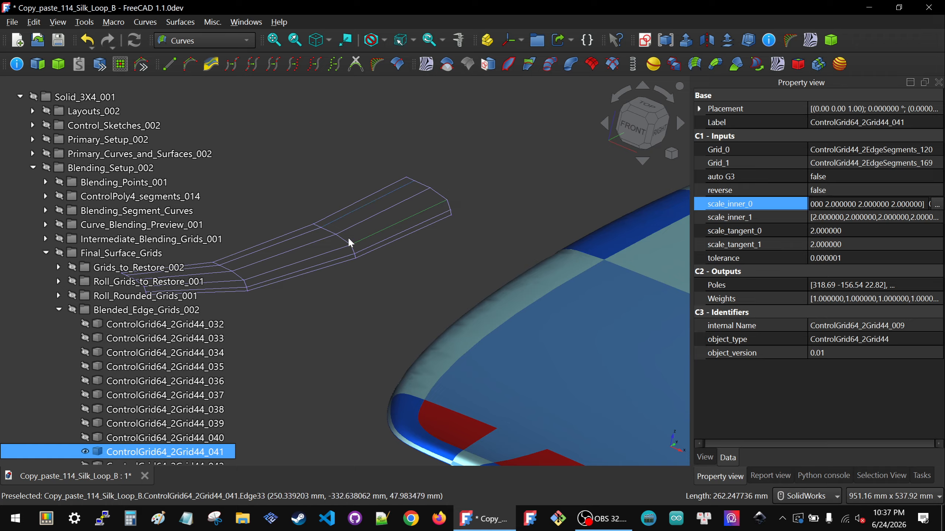
scroll(440, 217, "down", 2)
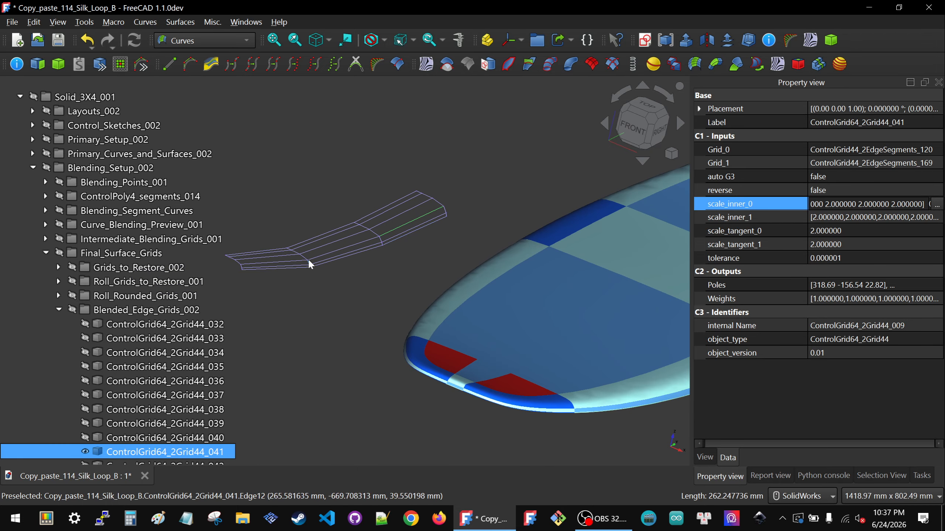
scroll(436, 282, "down", 2)
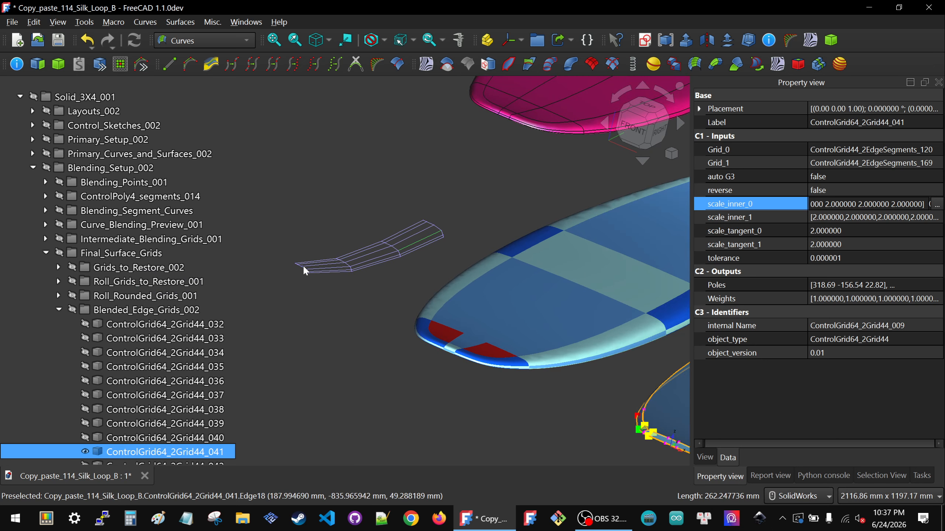
scroll(374, 257, "up", 3)
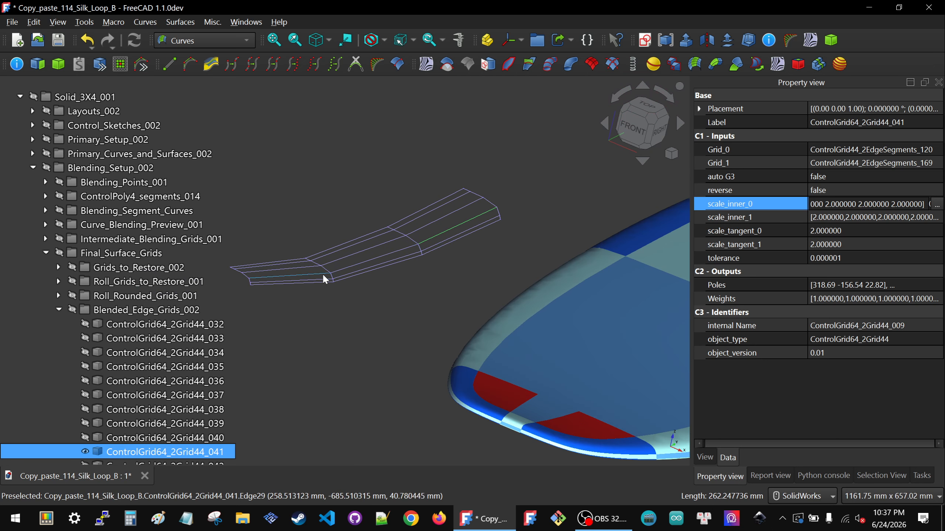
left_click(414, 251, "ctrl")
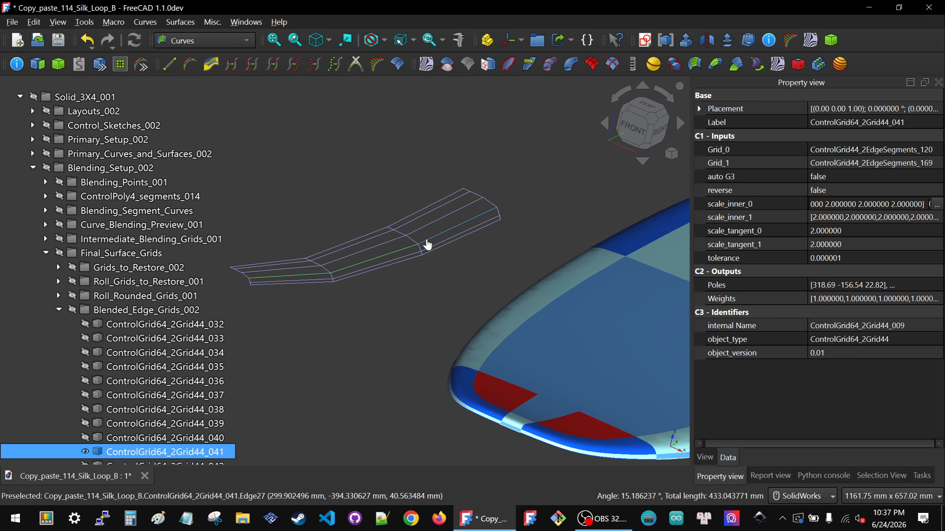
left_click(431, 243, "ctrl")
scroll(446, 244, "down", 2)
scroll(450, 240, "down", 3)
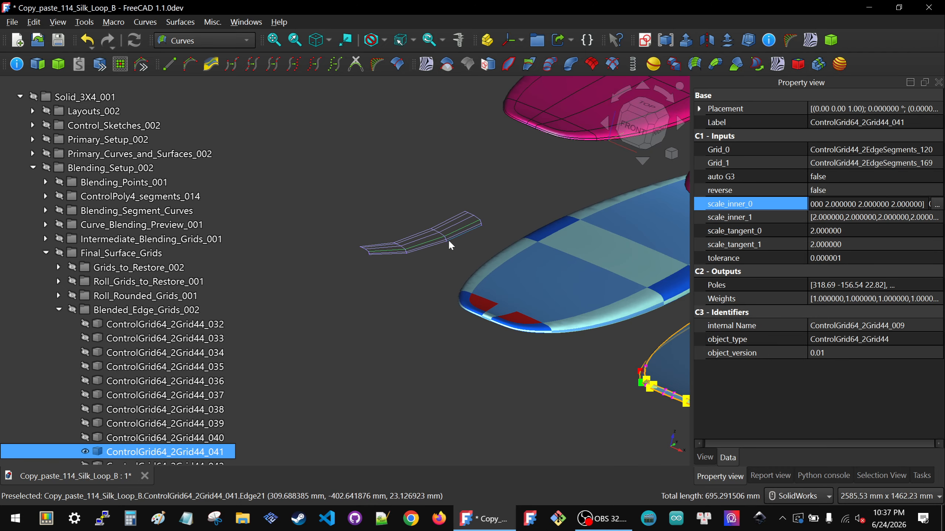
scroll(394, 246, "down", 1)
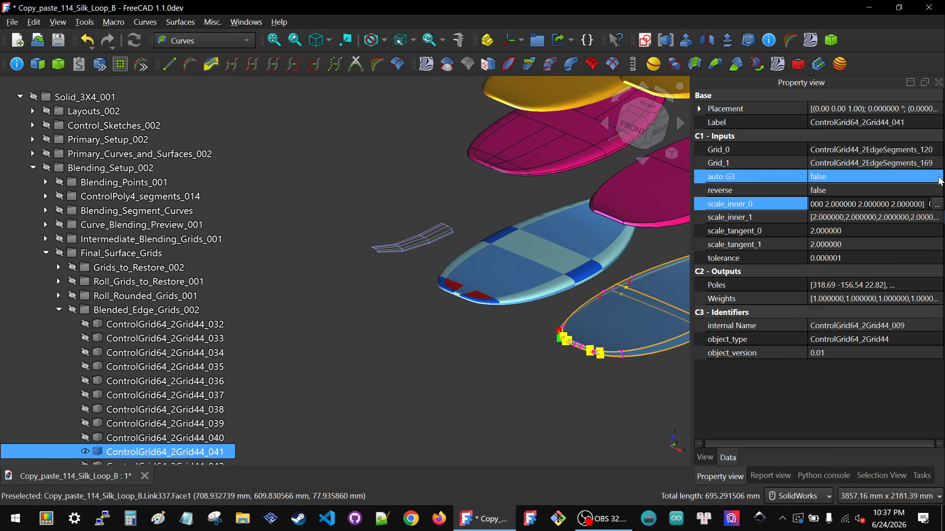
Step: Replace all four values in the grid's scale_inner_0 list with 4, apply the list and clear the selection
left_click(937, 204)
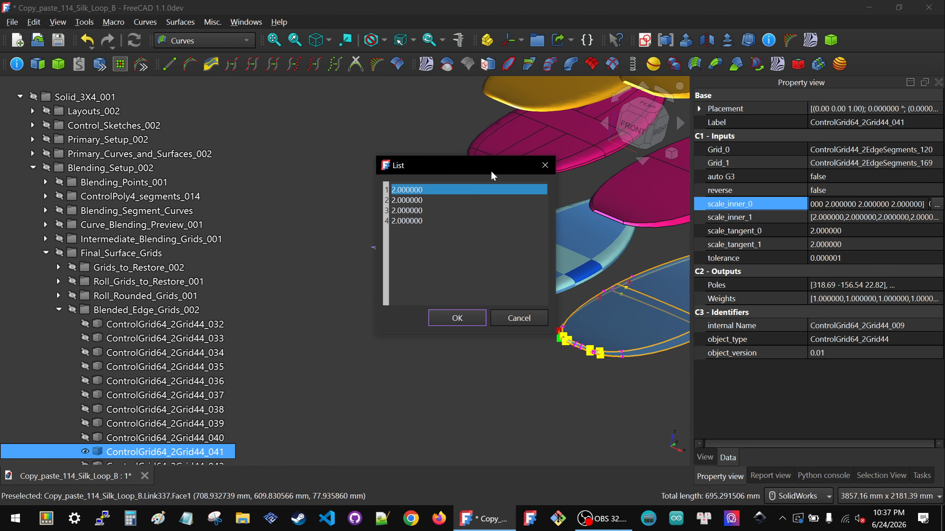
left_click_drag(490, 169, 575, 204)
left_click_drag(516, 261, 447, 217)
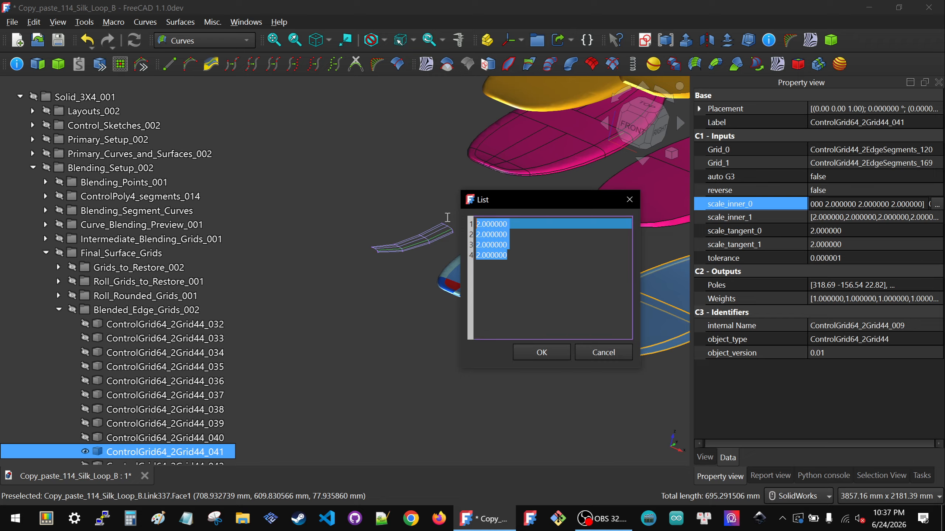
type("4")
key("Return")
type("4")
key("Return")
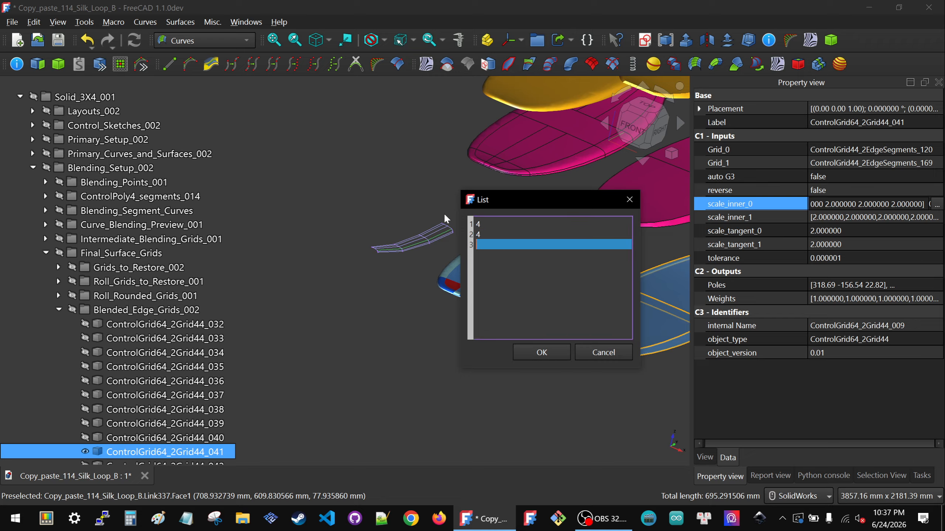
type("4")
key("Return")
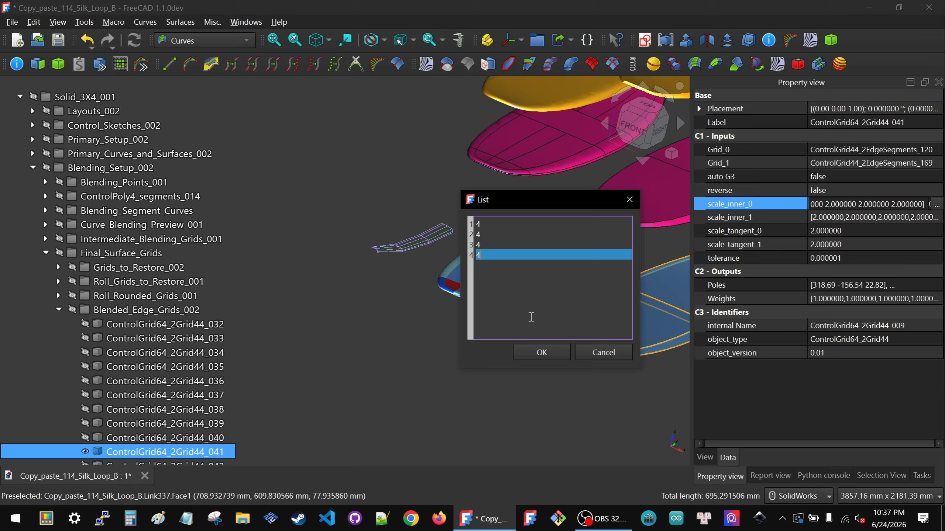
left_click(541, 353)
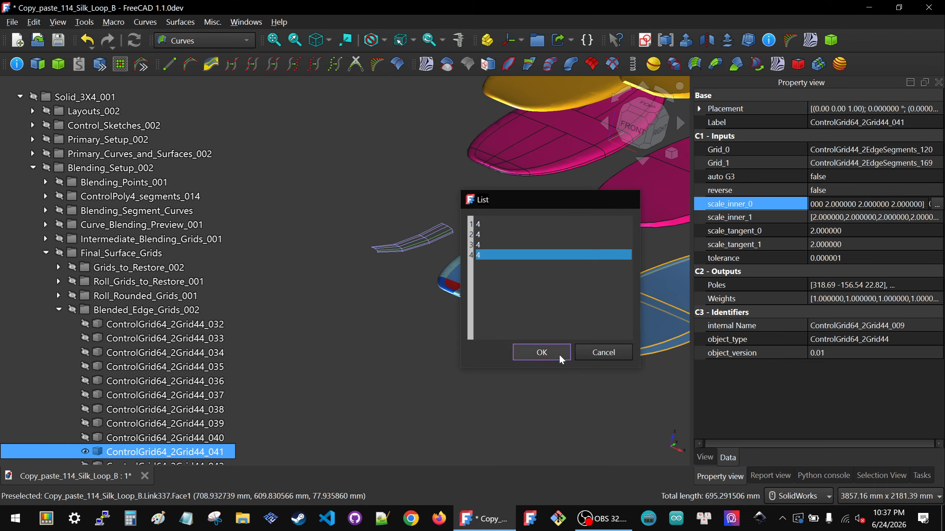
left_click(424, 223)
scroll(433, 226, "up", 3)
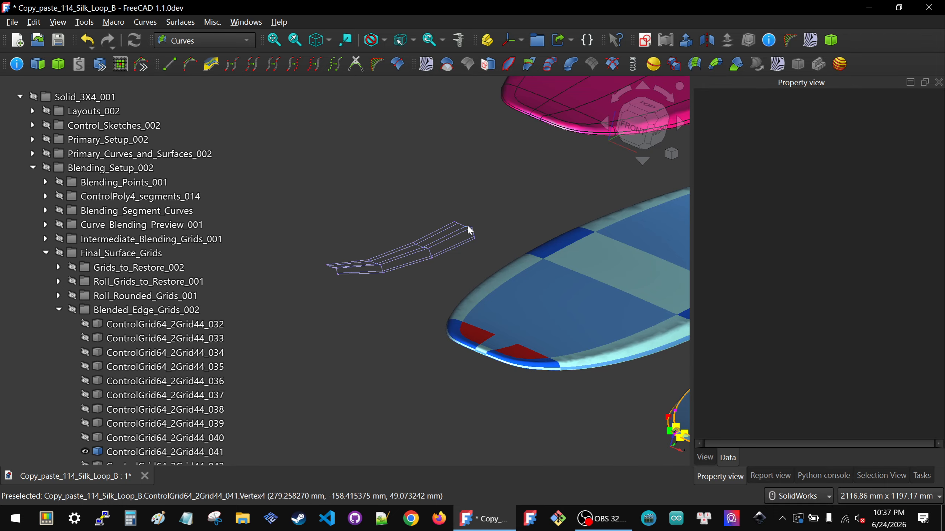
Step: Inspect the isolated control grid's end and compare it with the pale and dark rail patch junctions on the blue board
scroll(433, 229, "up", 4)
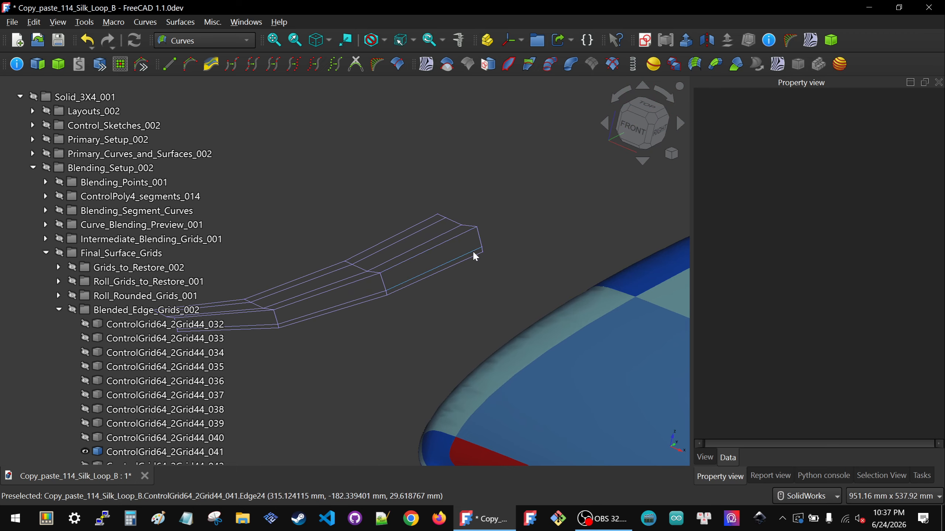
scroll(464, 247, "down", 6)
scroll(658, 294, "up", 5)
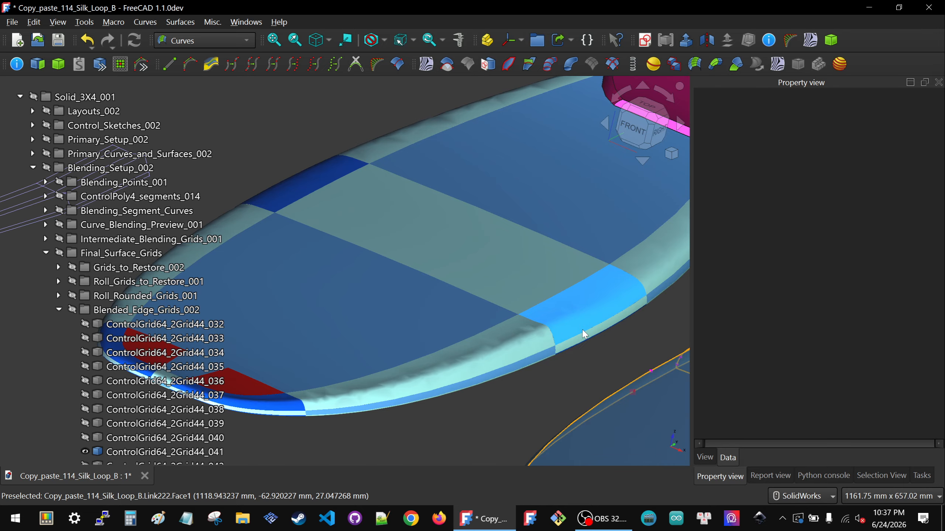
scroll(584, 334, "down", 5)
scroll(386, 250, "up", 5)
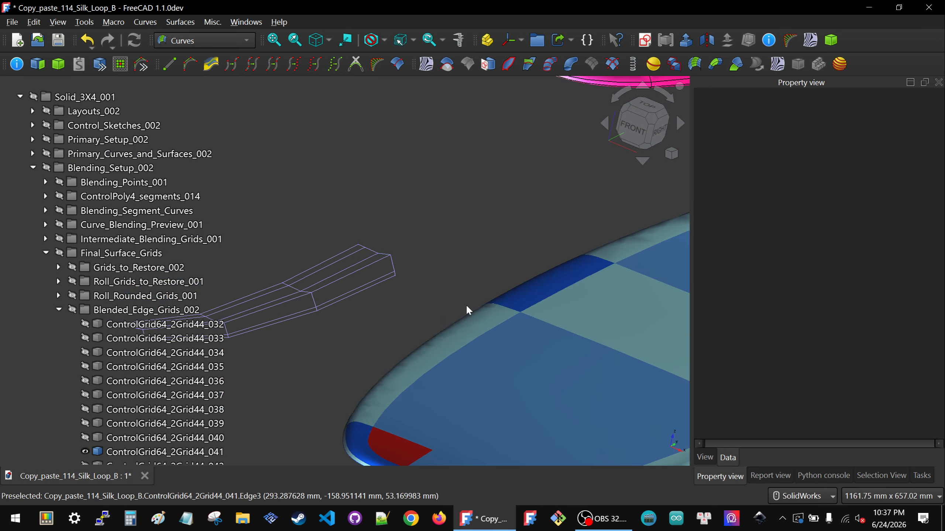
scroll(467, 307, "down", 5)
scroll(636, 371, "up", 5)
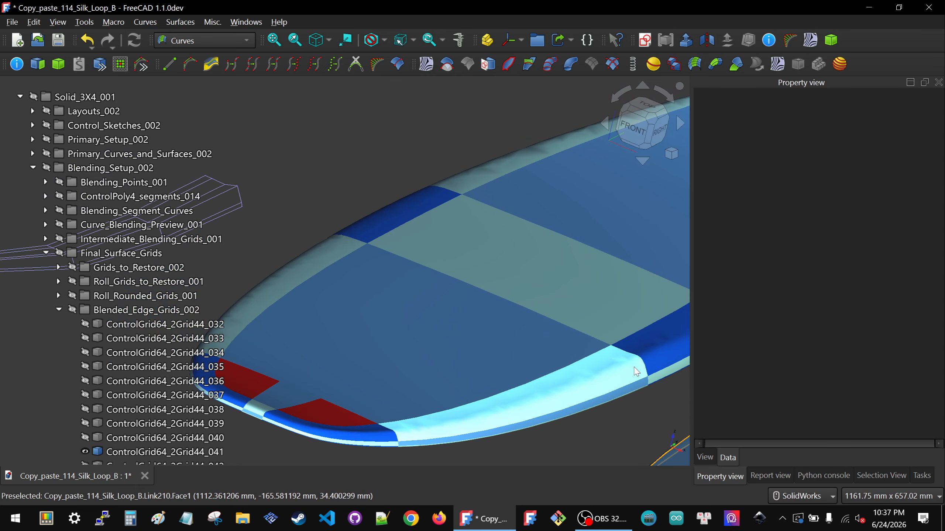
scroll(636, 371, "down", 5)
scroll(650, 362, "up", 6)
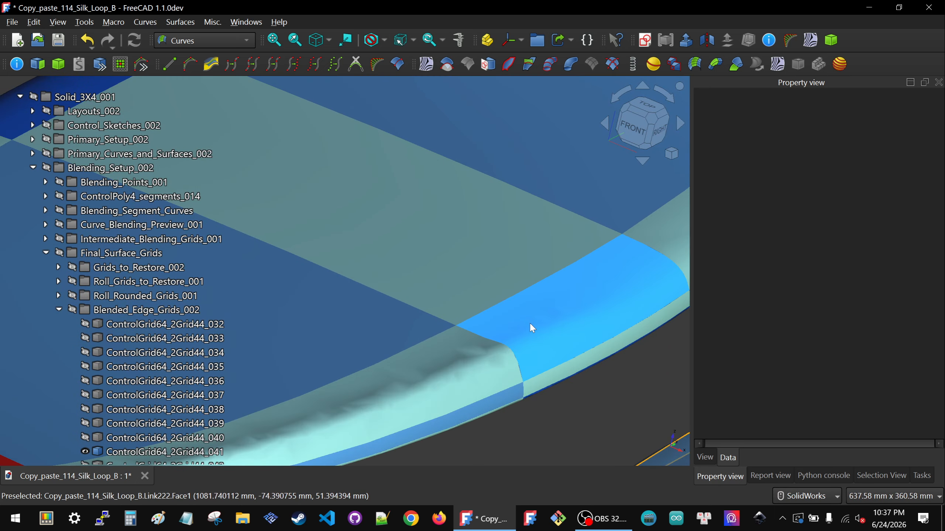
scroll(596, 319, "down", 5)
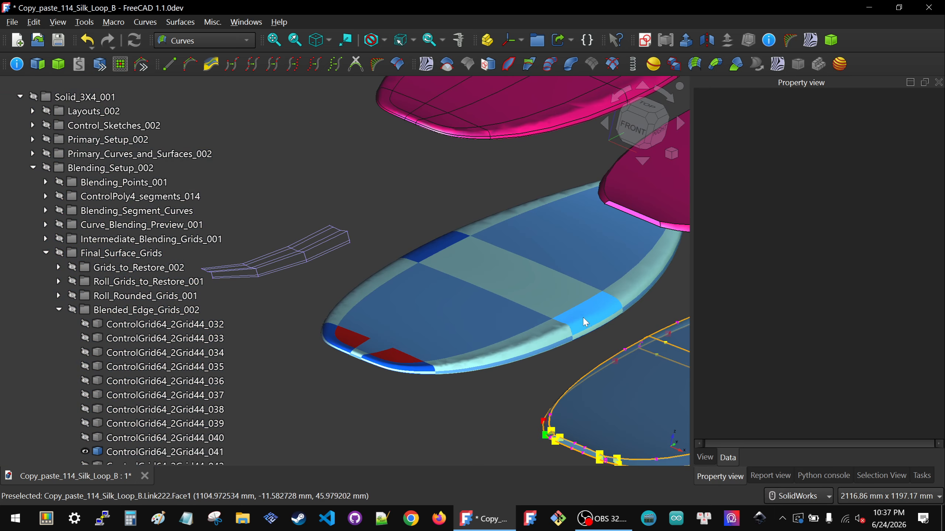
scroll(422, 376, "up", 5)
scroll(422, 377, "down", 4)
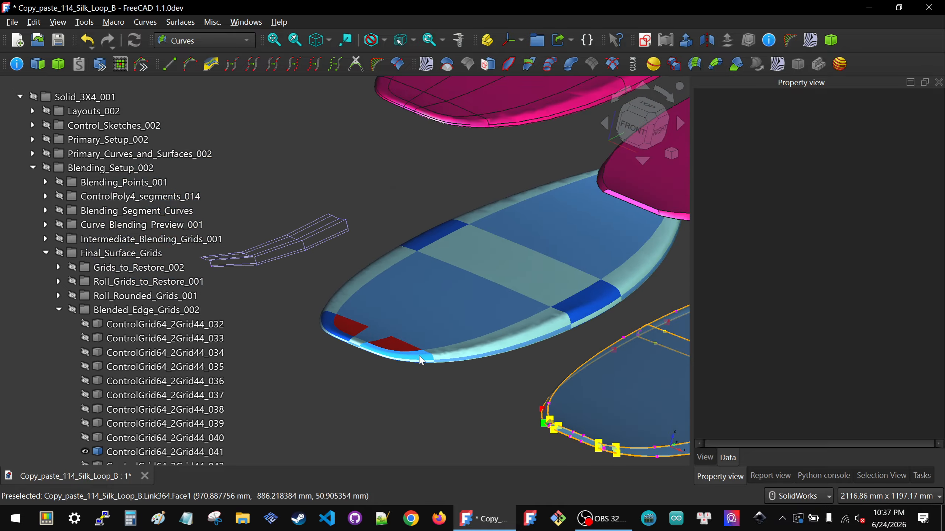
scroll(470, 346, "down", 2)
scroll(632, 287, "up", 5)
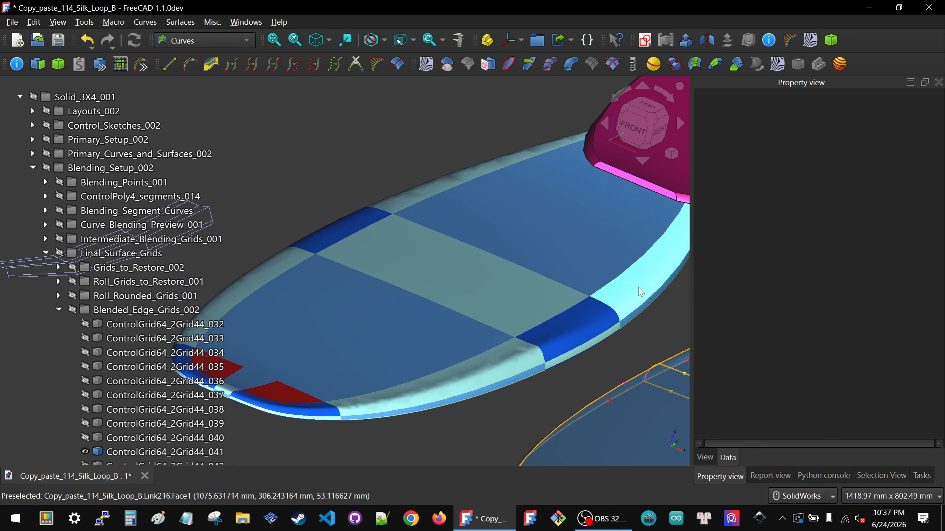
scroll(640, 292, "down", 3)
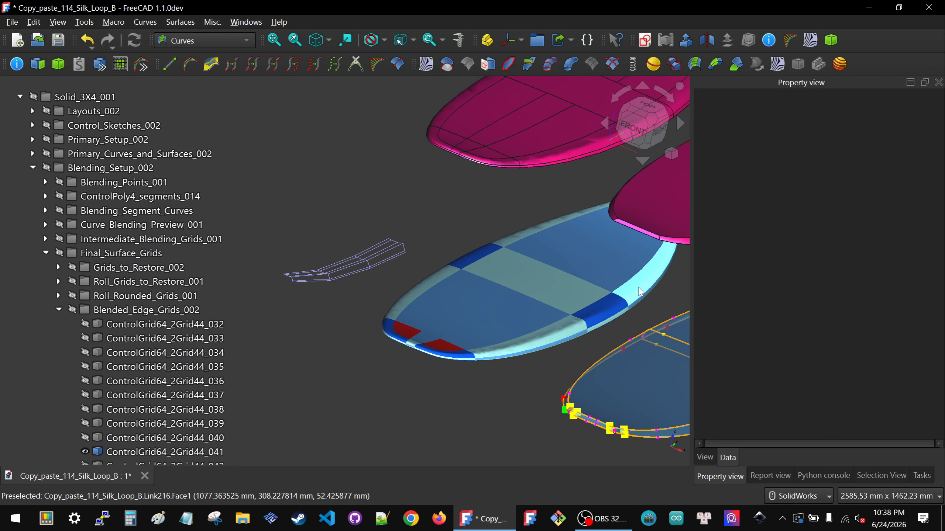
Step: Set the third and fourth values of the isolated grid's scale_inner_0 list to 2, apply the list and clear the selection
left_click(377, 253)
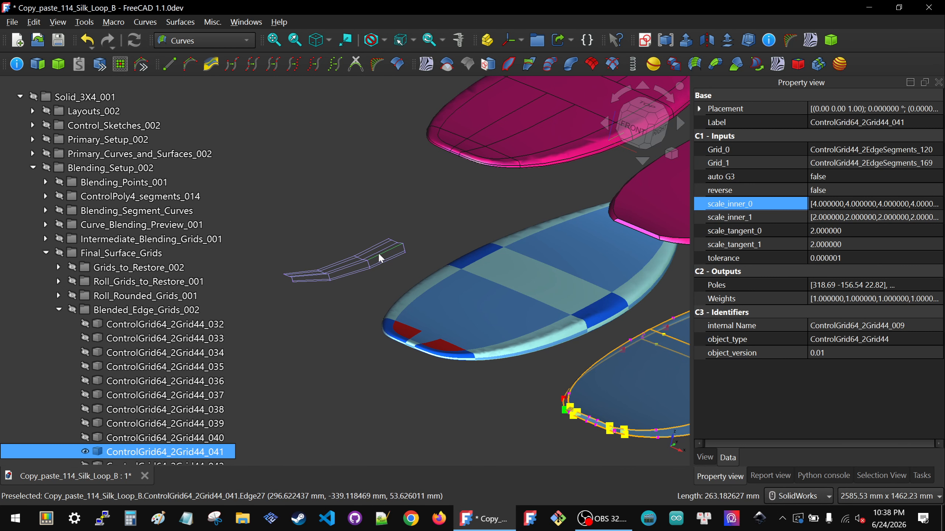
left_click(860, 206)
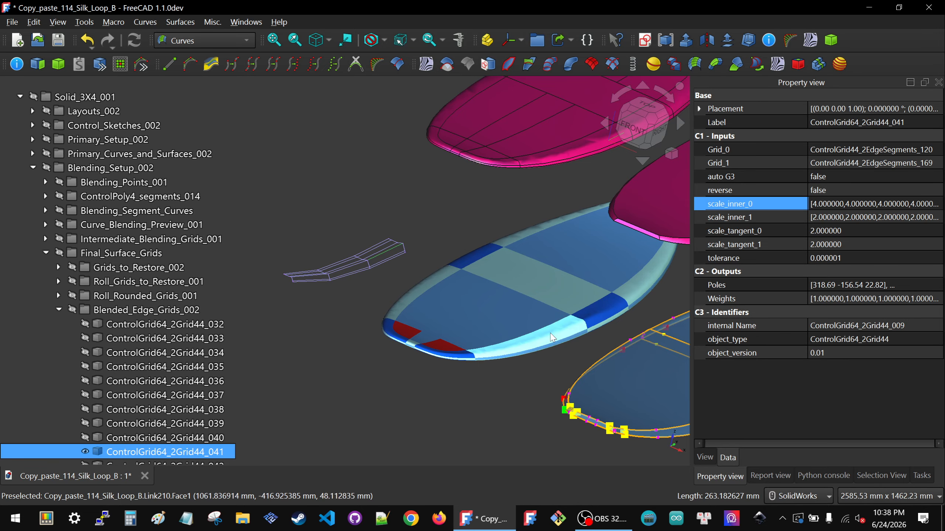
scroll(592, 330, "up", 6)
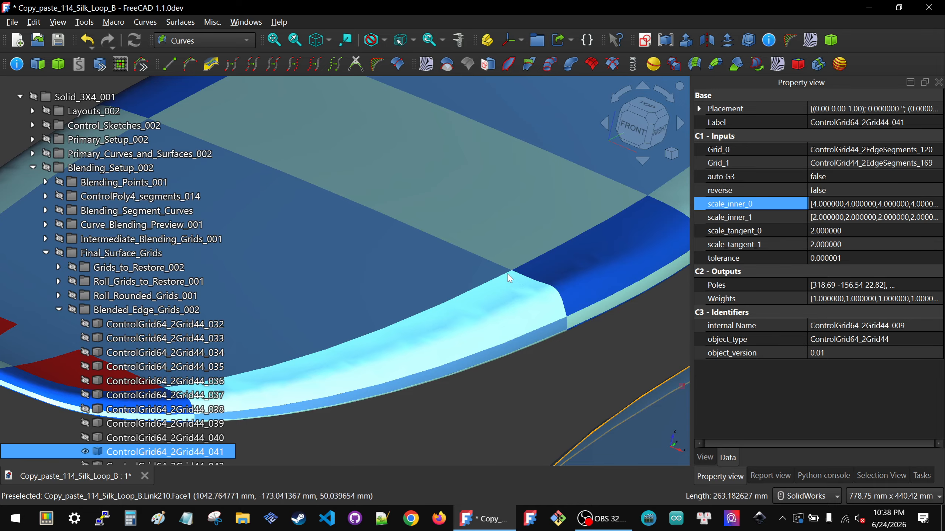
scroll(453, 267, "down", 2)
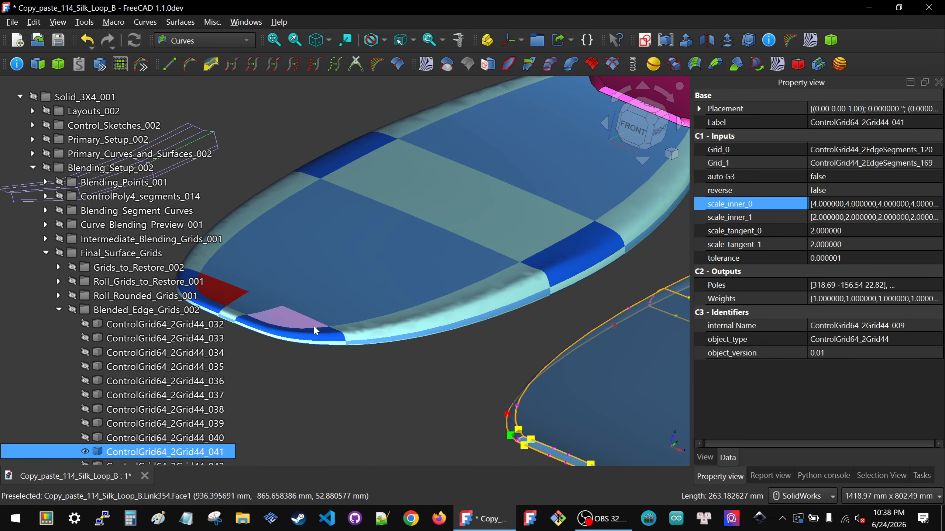
scroll(335, 332, "up", 5)
scroll(386, 335, "down", 8)
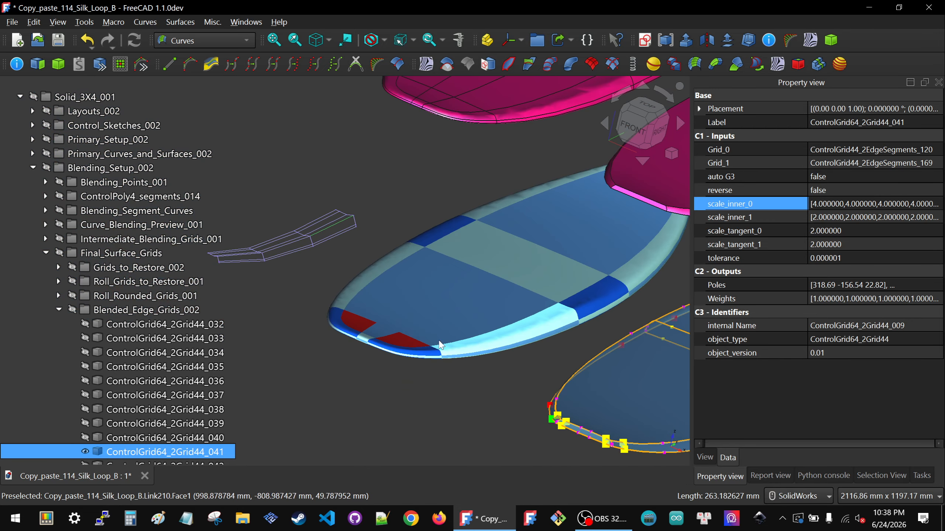
left_click(913, 205)
left_click(936, 204)
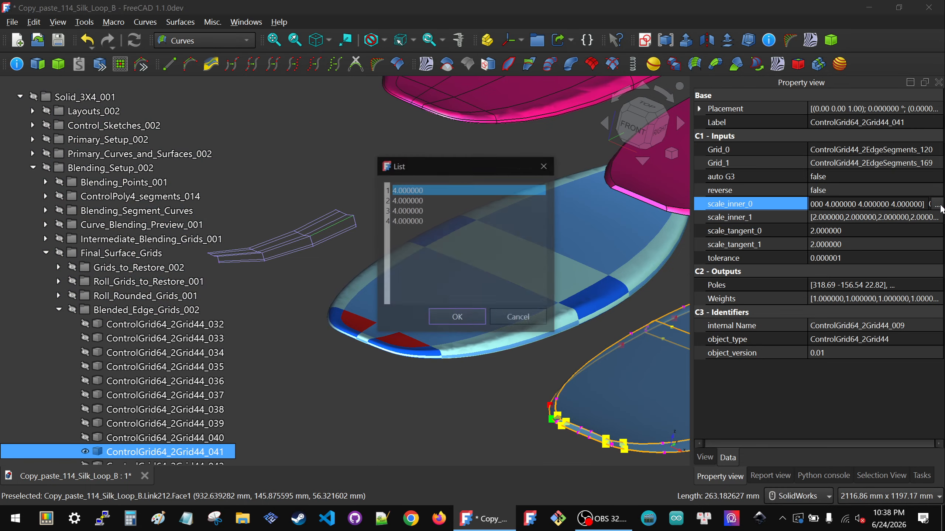
left_click_drag(423, 222, 375, 212)
type("2")
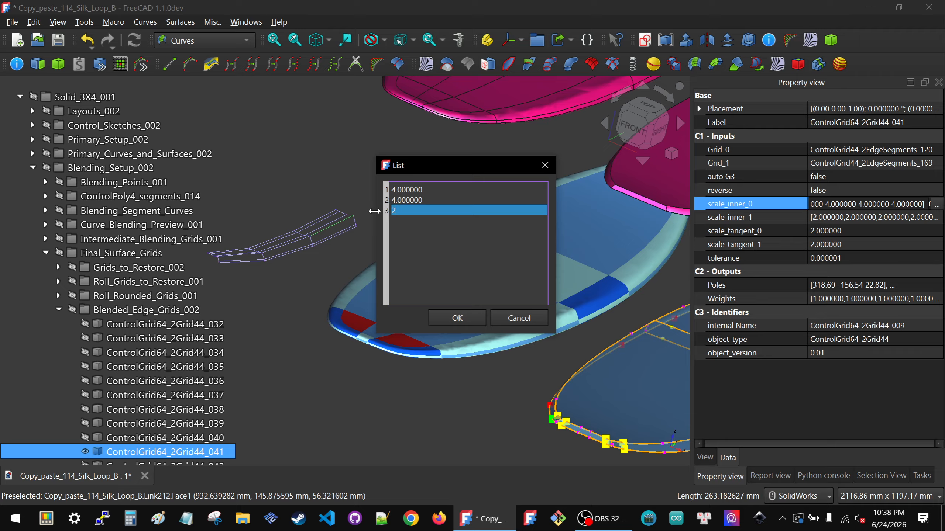
key("Return")
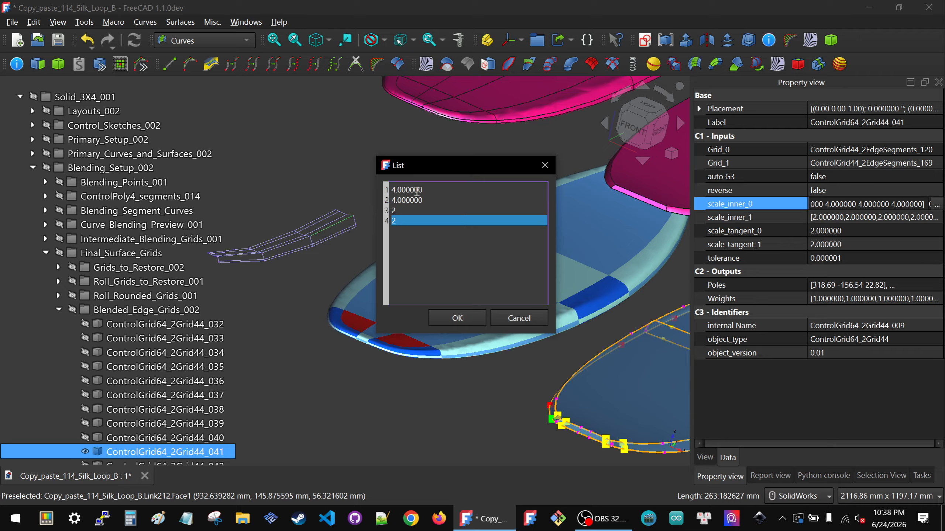
left_click(452, 324)
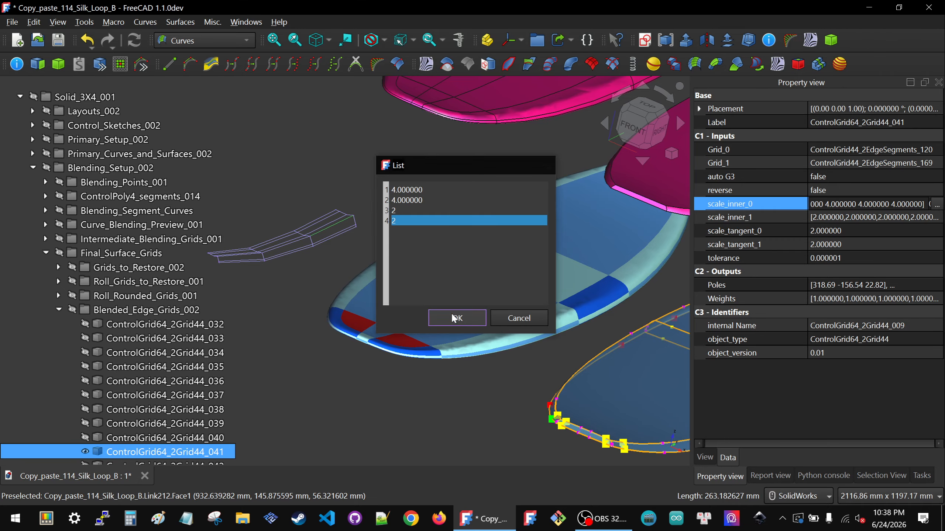
left_click(345, 259)
Step: Examine the isolated grid's inner rows and the junction between the dark corner patch and pale rail patch beside the red area
scroll(390, 237, "down", 2)
scroll(301, 247, "up", 4)
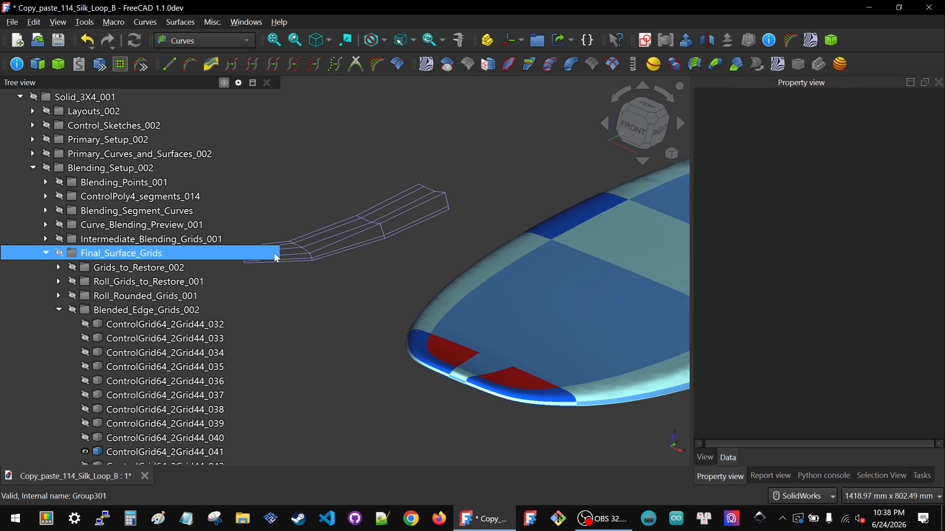
scroll(409, 260, "down", 2)
scroll(353, 257, "up", 4)
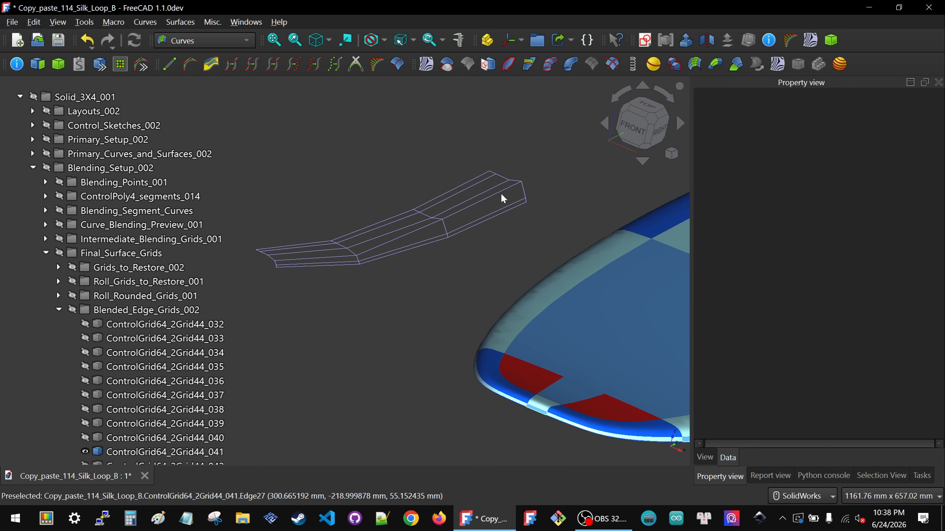
scroll(501, 193, "down", 3)
scroll(625, 315, "up", 4)
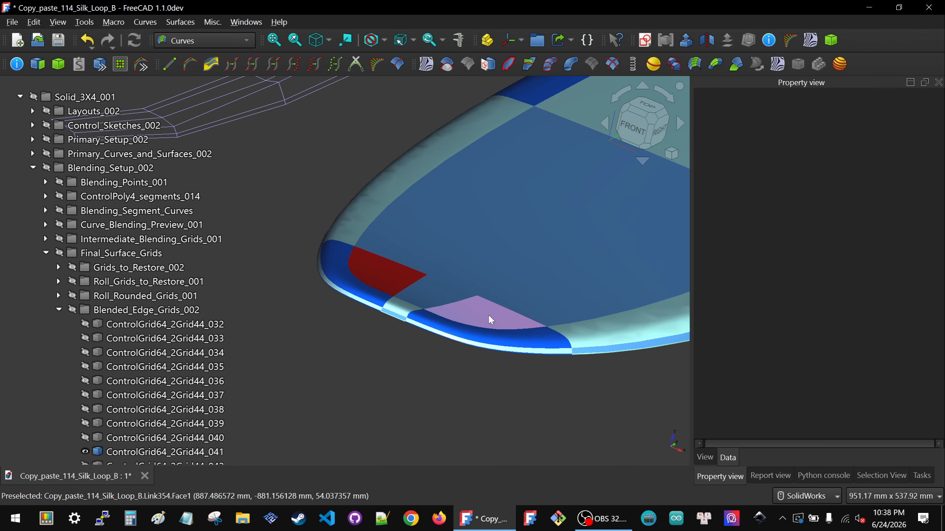
scroll(489, 317, "down", 3)
scroll(493, 314, "up", 2)
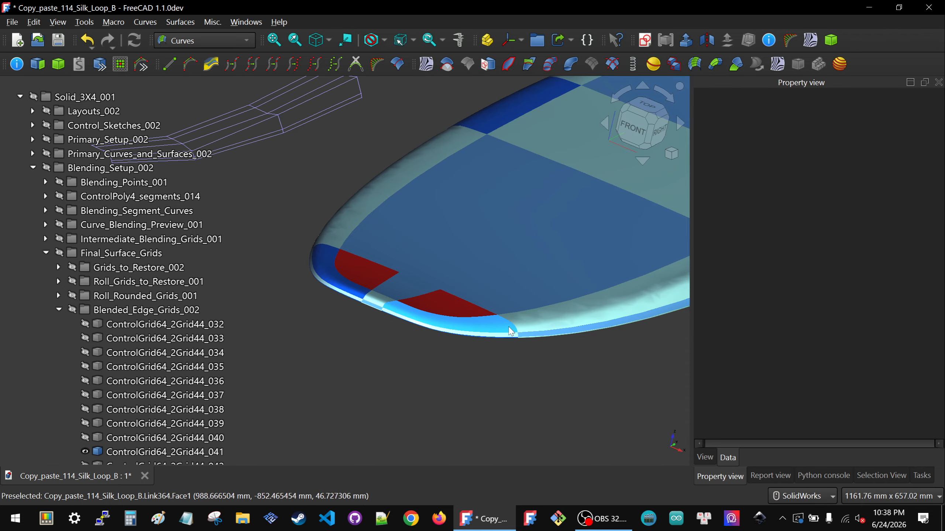
scroll(510, 333, "down", 2)
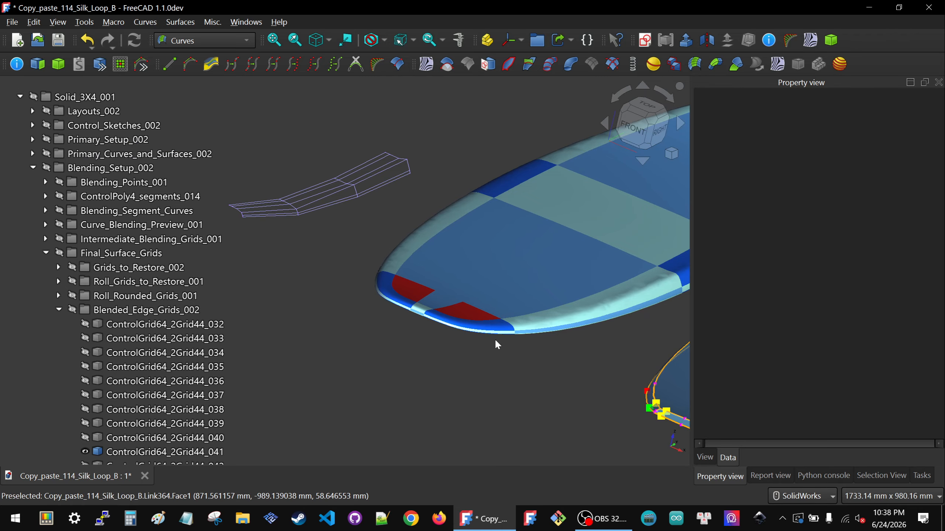
scroll(463, 328, "up", 6)
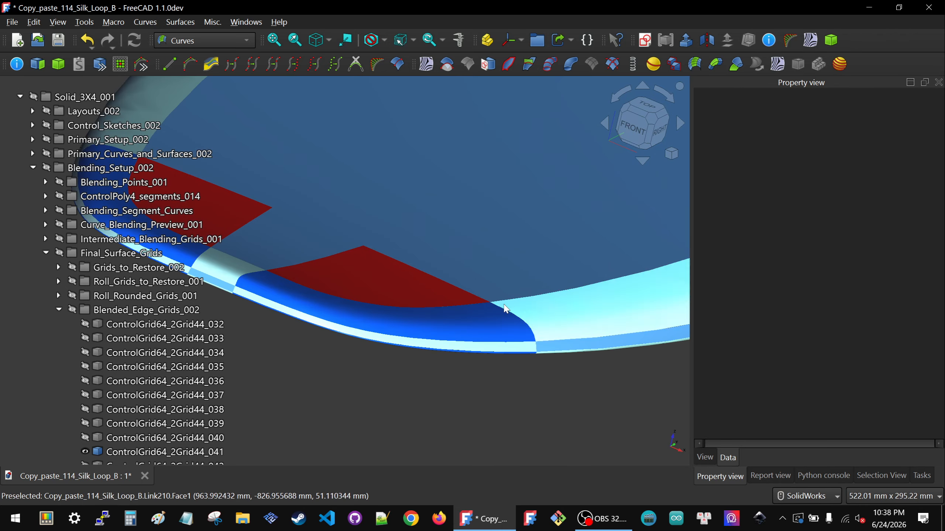
scroll(533, 328, "down", 8)
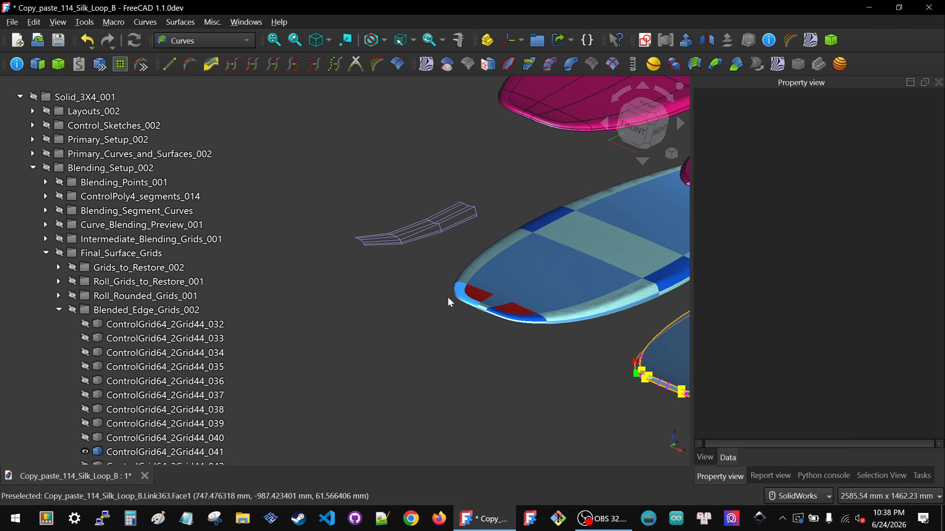
Step: Examine how the long pale rail patches meet the dark blue patch midway along the blue board's near edge
scroll(450, 298, "down", 2)
scroll(528, 295, "up", 5)
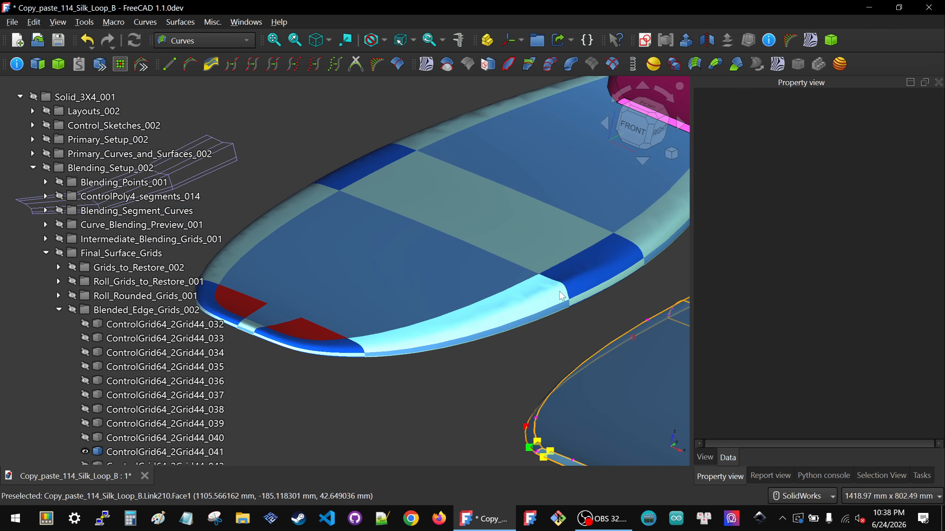
scroll(595, 286, "down", 3)
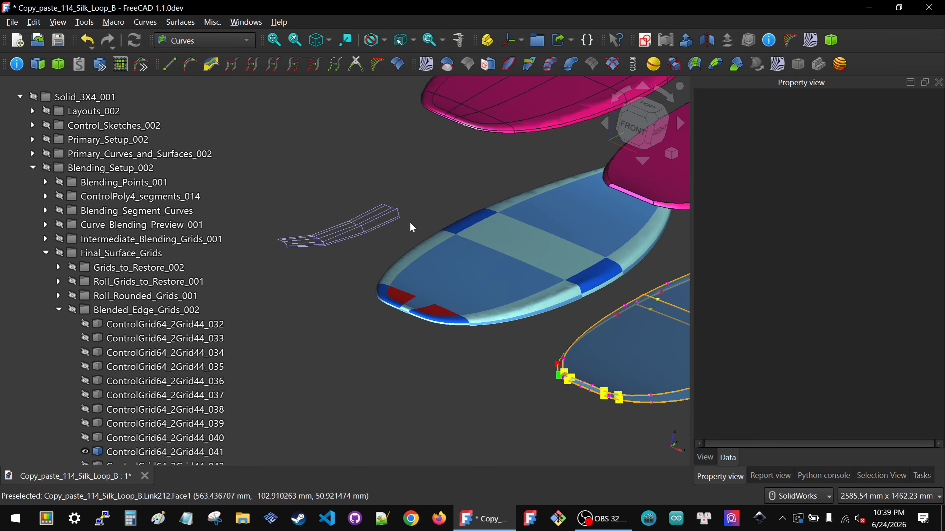
scroll(584, 294, "up", 4)
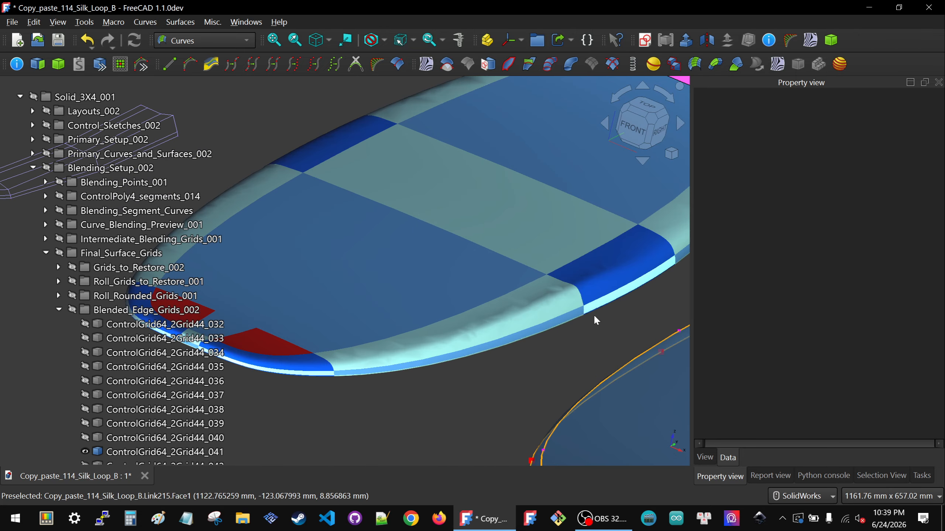
scroll(592, 316, "down", 9)
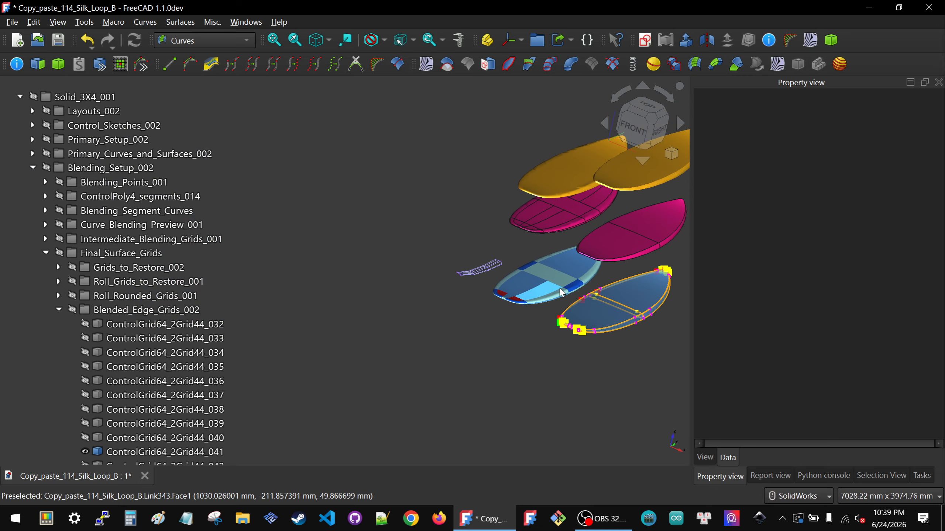
scroll(586, 281, "up", 3)
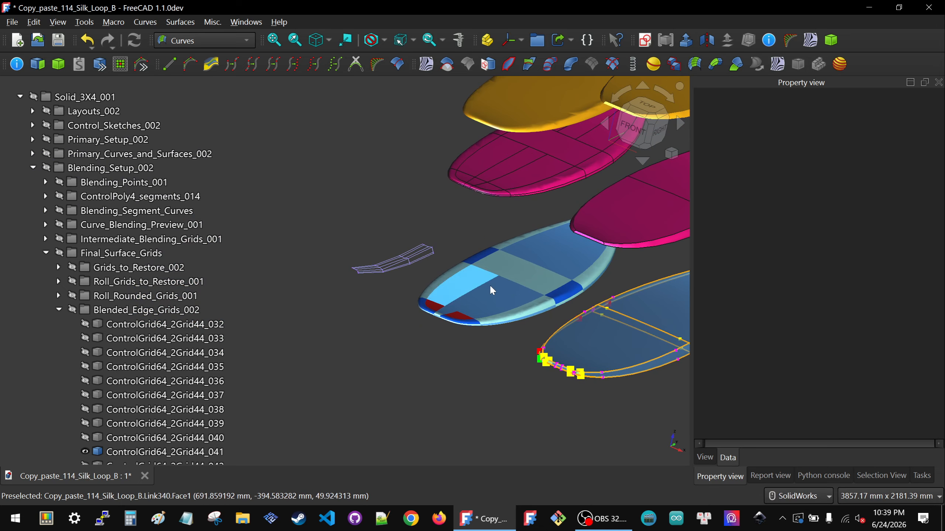
scroll(490, 287, "up", 4)
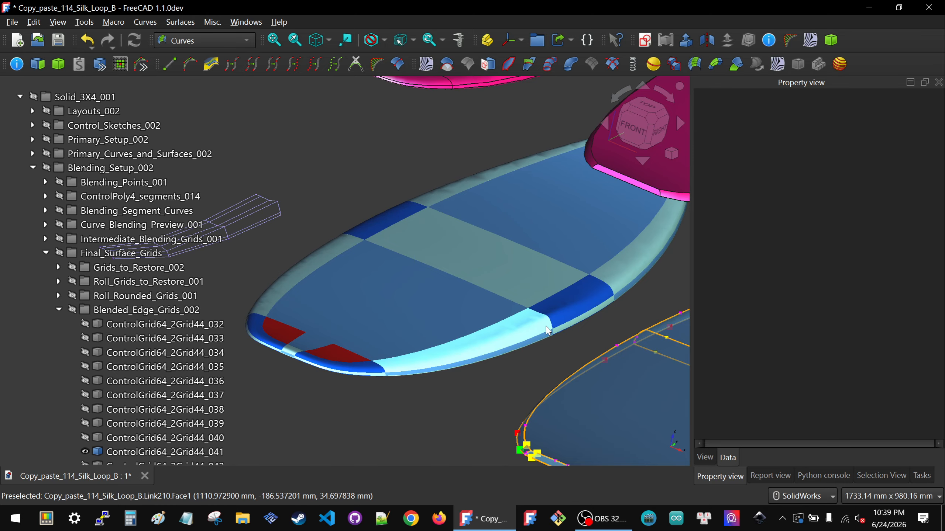
scroll(540, 320, "up", 3)
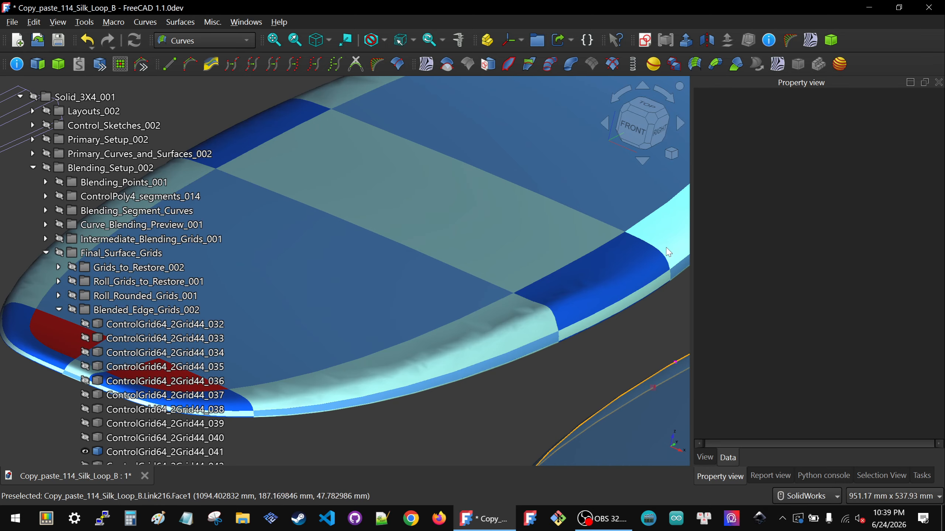
scroll(530, 354, "down", 4)
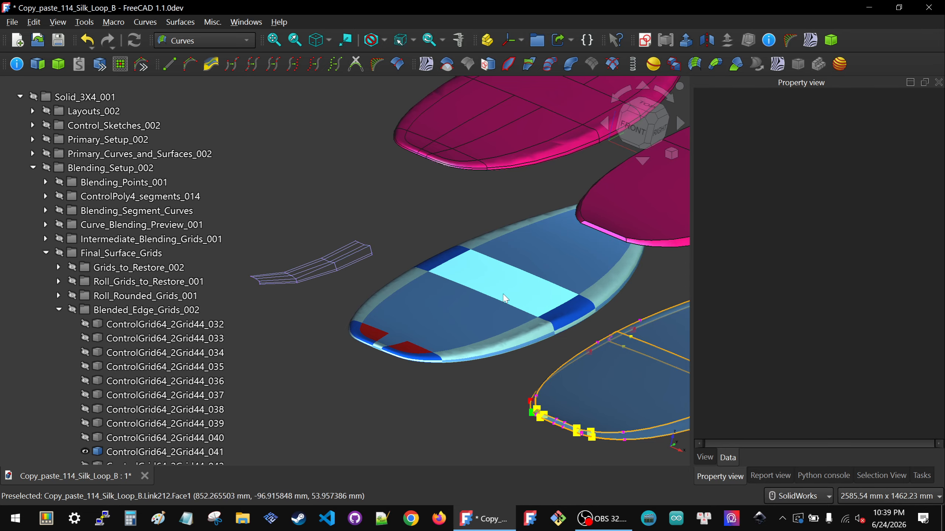
scroll(580, 295, "up", 4)
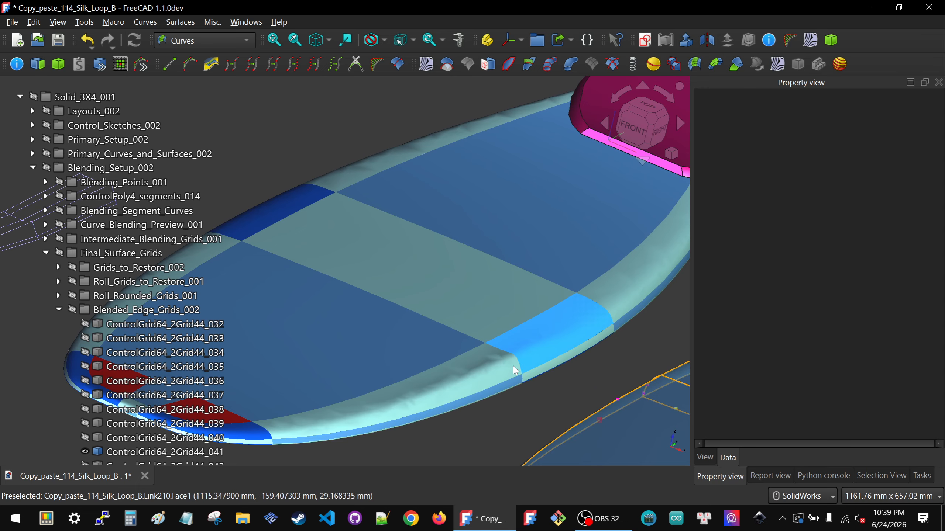
scroll(524, 372, "up", 3)
scroll(580, 239, "down", 2)
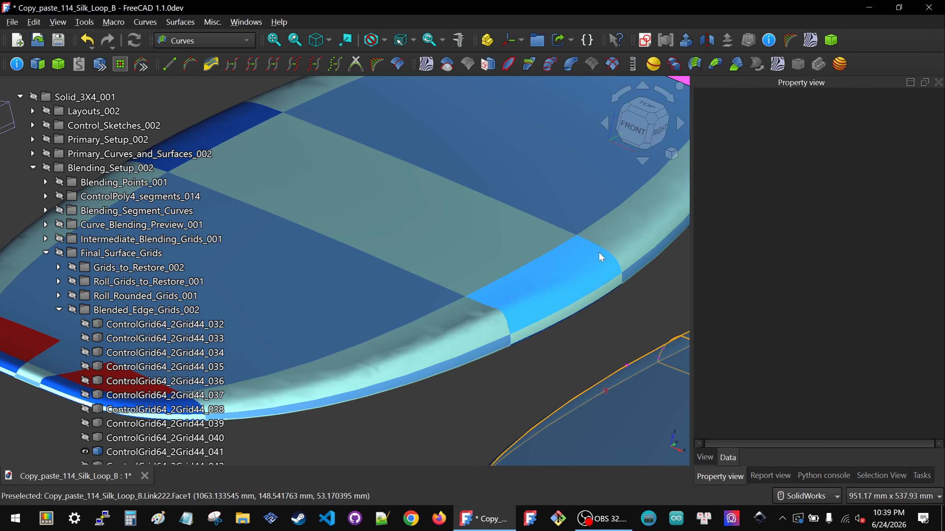
Step: Set the first two values of the isolated grid's scale_inner_0 list to 3, apply the list and clear the selection
scroll(627, 269, "down", 5)
scroll(379, 183, "up", 8)
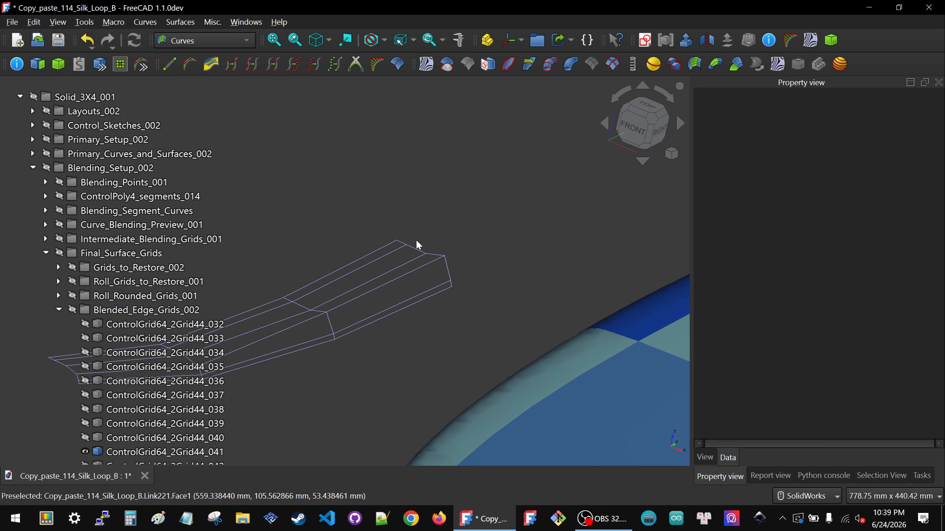
left_click(419, 259)
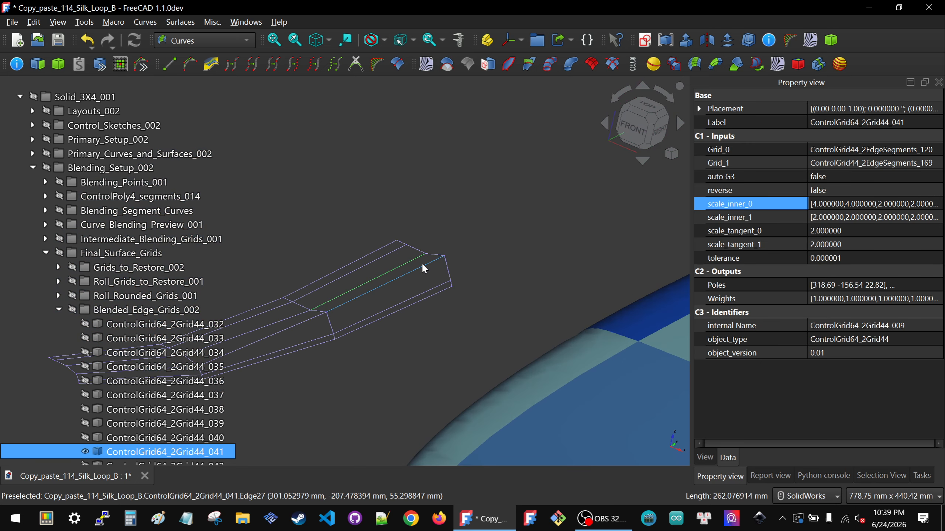
left_click(905, 201)
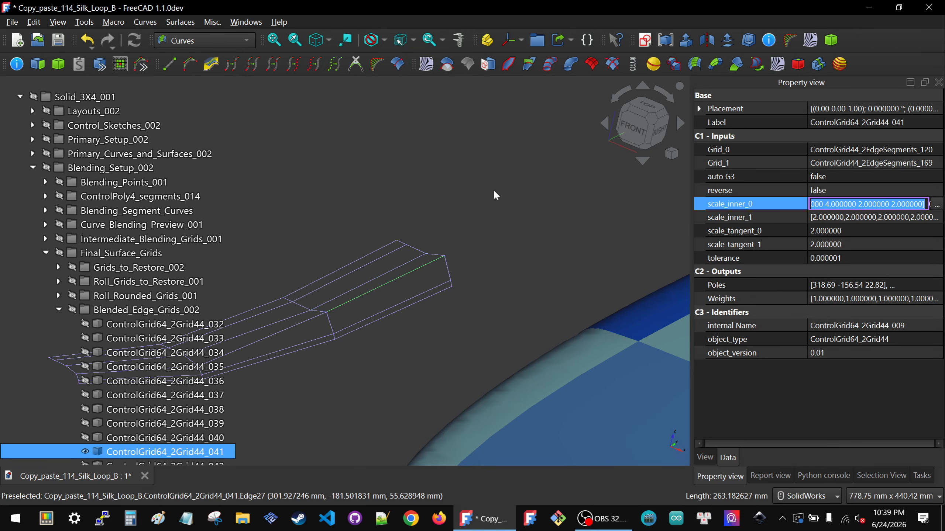
left_click(936, 204)
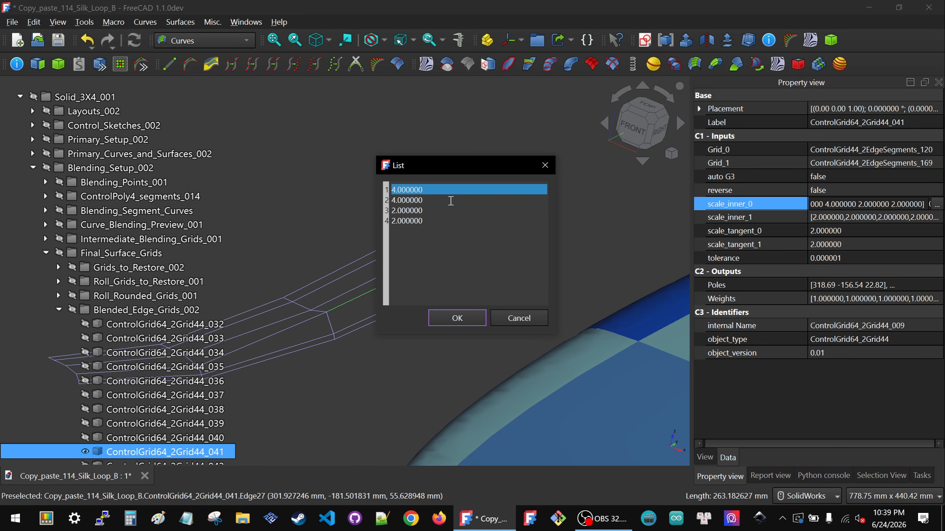
left_click_drag(423, 171, 609, 177)
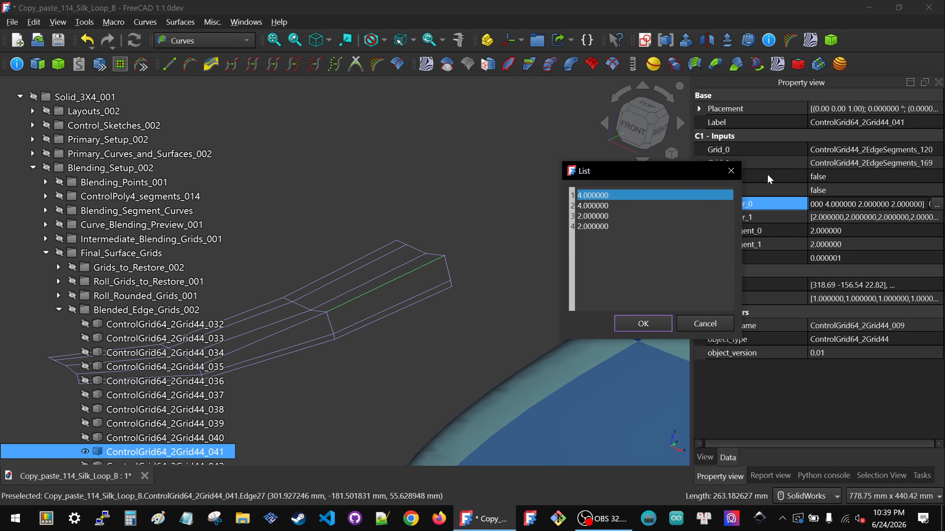
left_click_drag(626, 213, 540, 190)
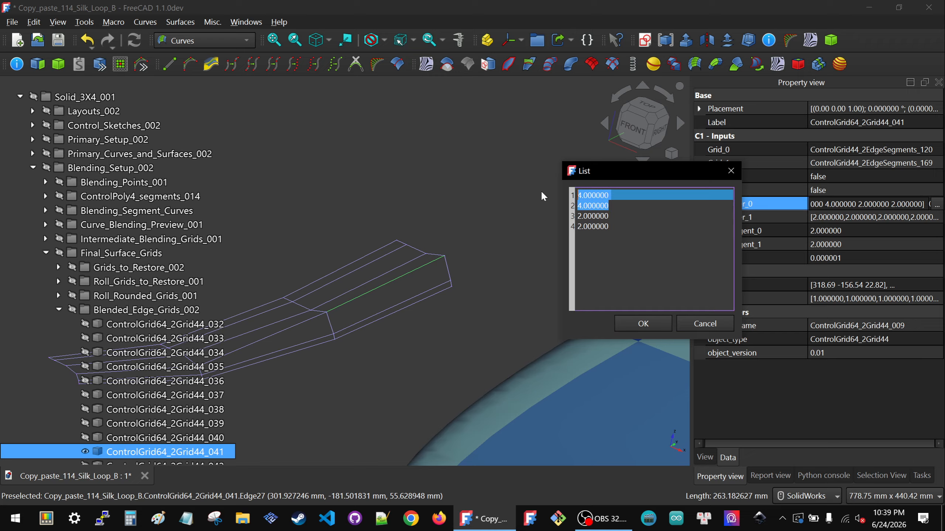
type("3")
key("Return")
type("3")
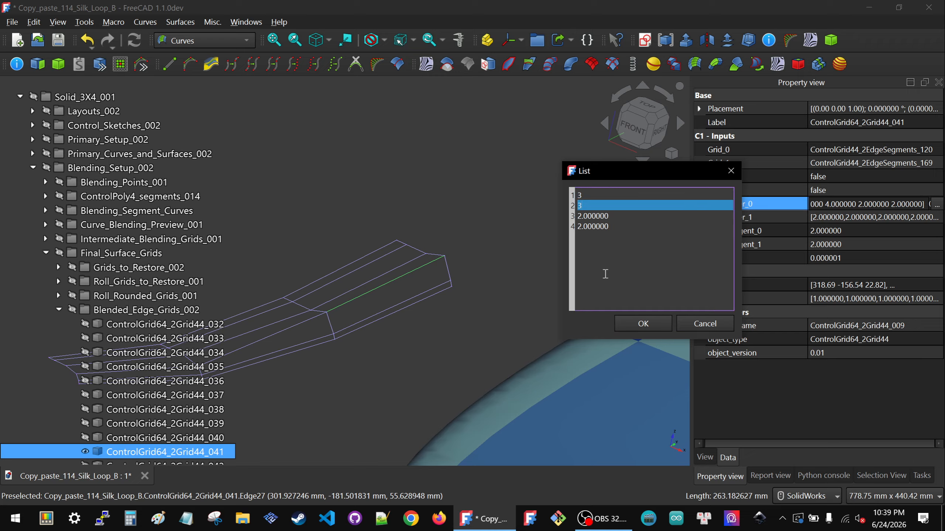
left_click(636, 326)
left_click(459, 315)
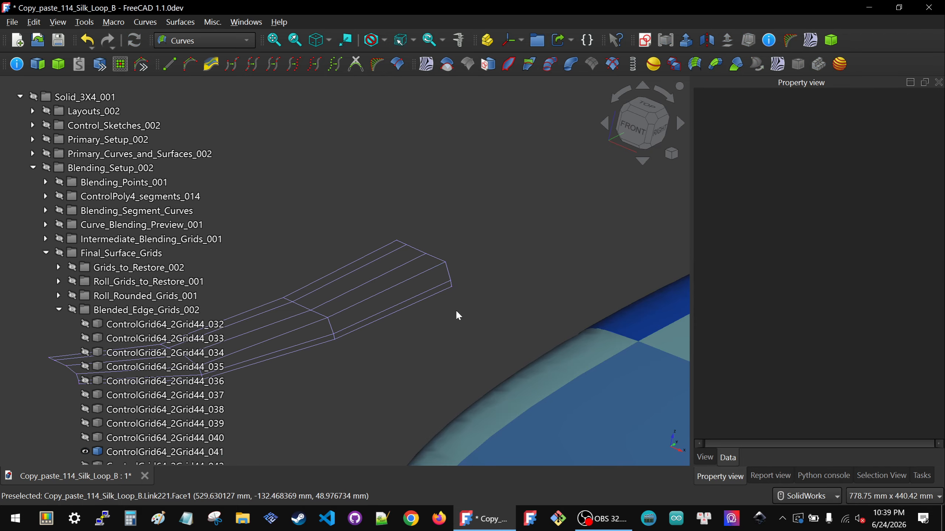
Step: Set the first and second values of the isolated grid's scale_inner_0 list to 2.5, apply the list and clear the selection
scroll(438, 287, "up", 4)
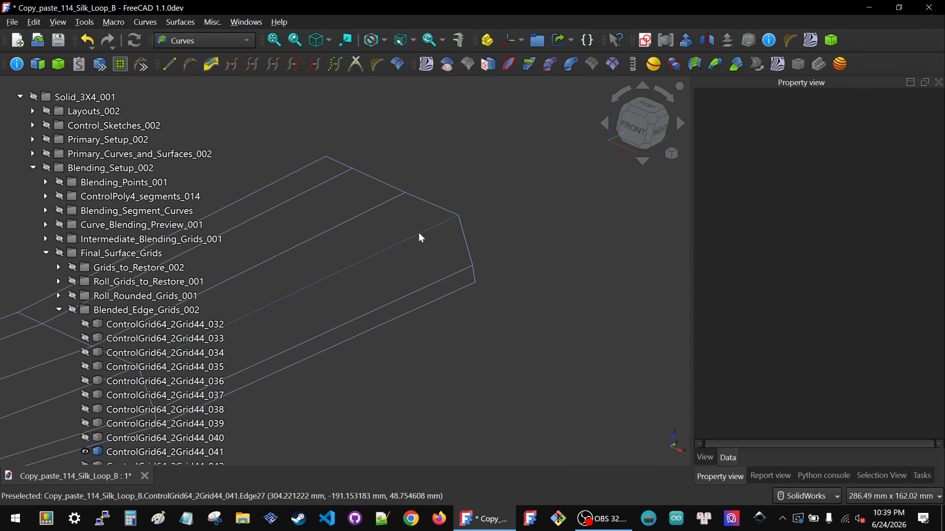
middle_click_drag(420, 236, 346, 206)
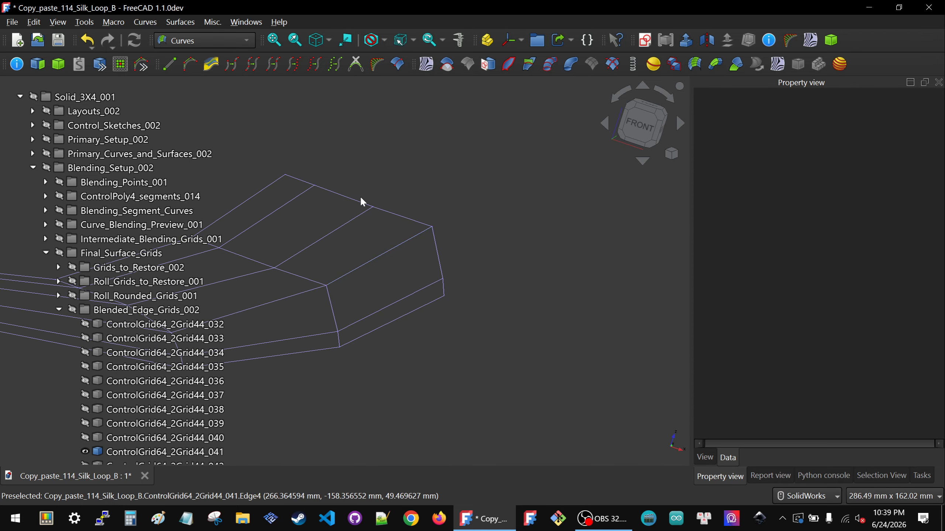
left_click(407, 241)
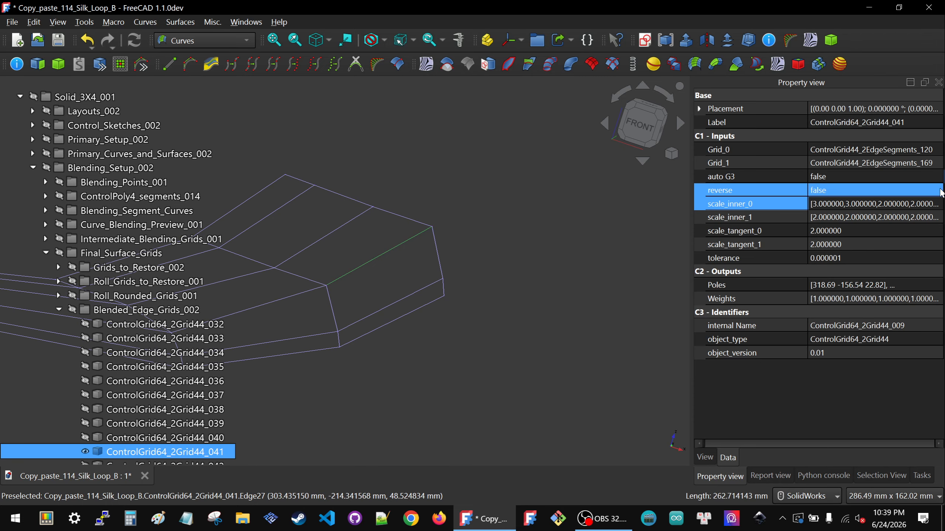
left_click(871, 204)
left_click(937, 204)
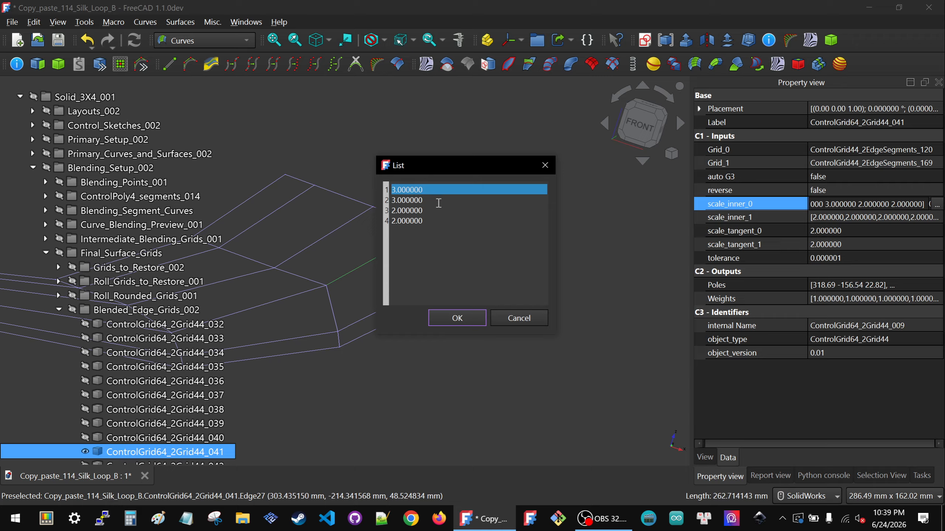
left_click_drag(441, 201, 358, 188)
type("2")
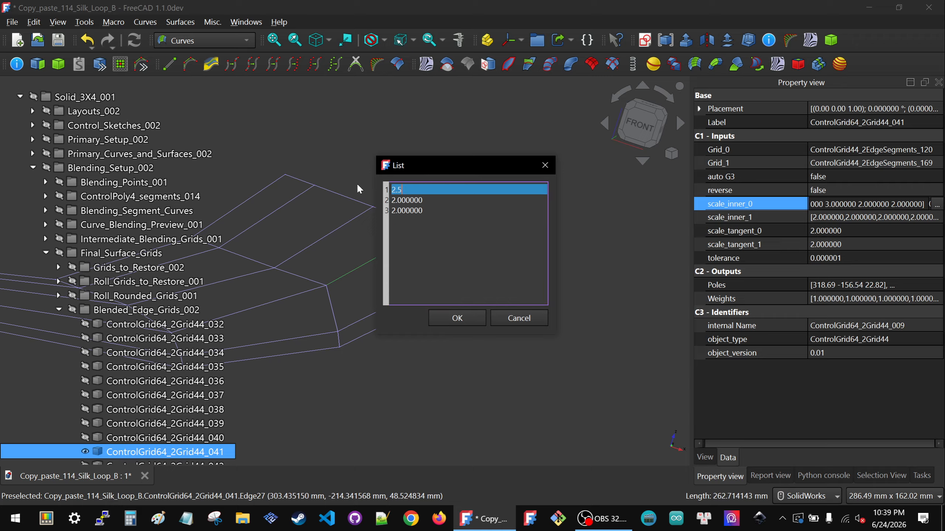
type(".5")
key("Return")
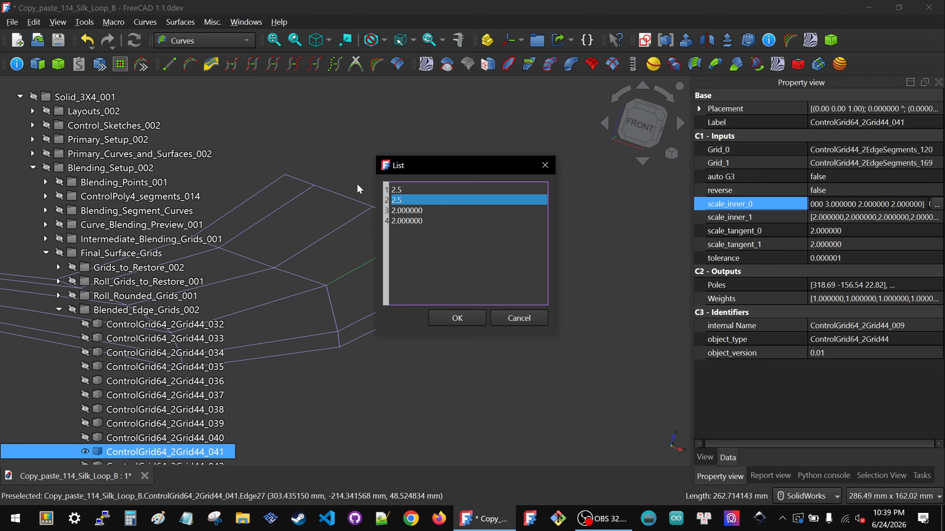
type("2.5")
key("Return")
key("BackSpace")
left_click(451, 316)
left_click(457, 310)
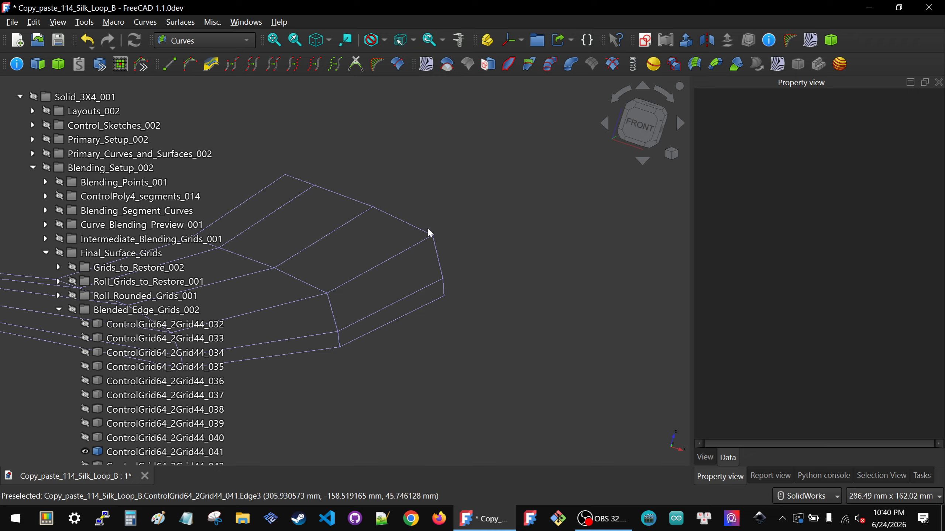
Step: Compare the isolated grid's inner row and its scale_inner inputs with the pale and dark blue rail patches on the blue board
left_click(353, 220)
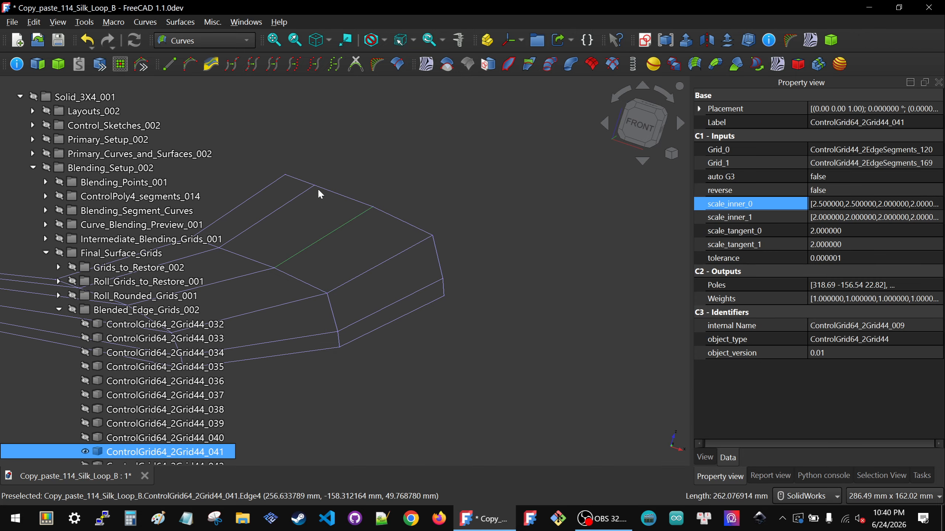
scroll(397, 207, "down", 3)
scroll(397, 207, "down", 5)
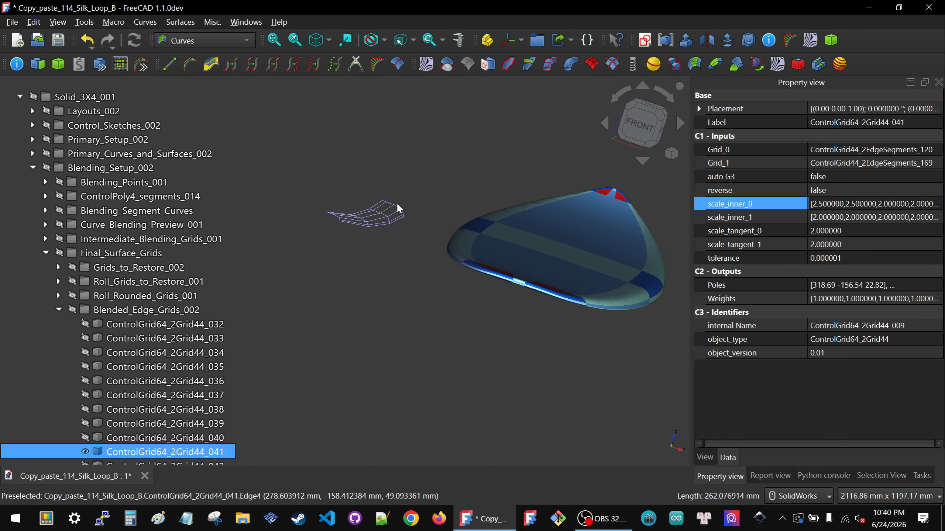
middle_click_drag(588, 256, 537, 269)
scroll(658, 302, "up", 4)
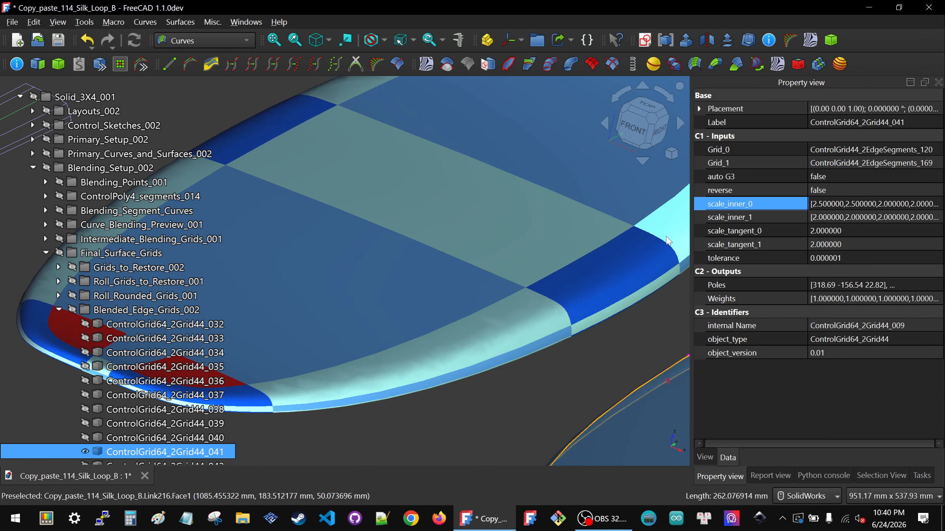
middle_click_drag(681, 250, 368, 215)
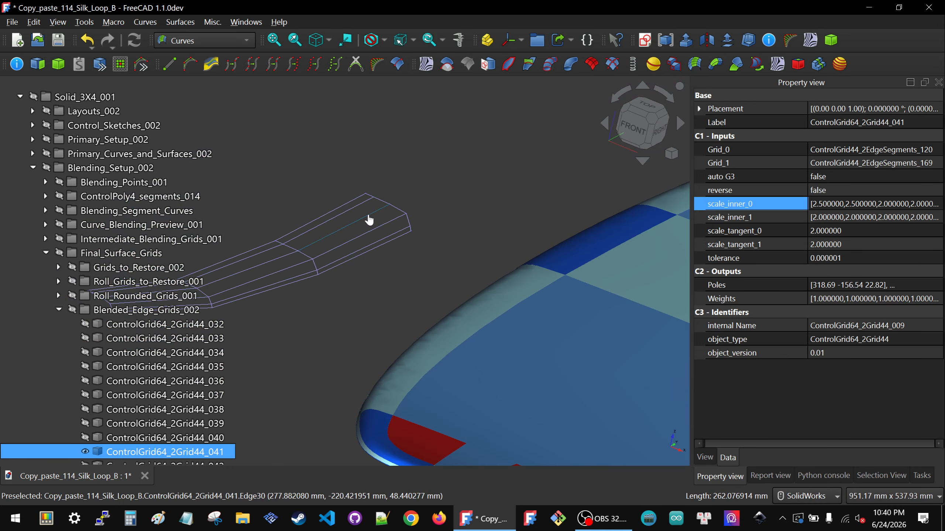
left_click(818, 205)
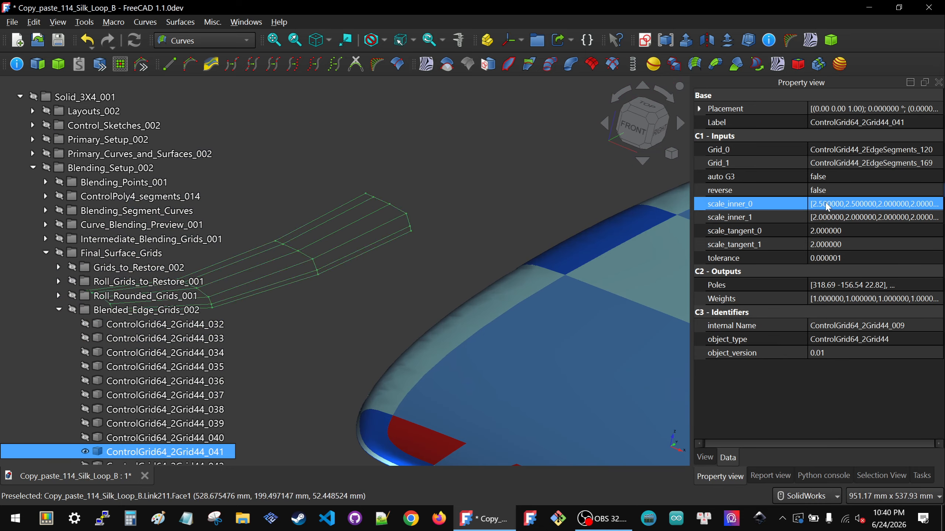
left_click(832, 218, "shift")
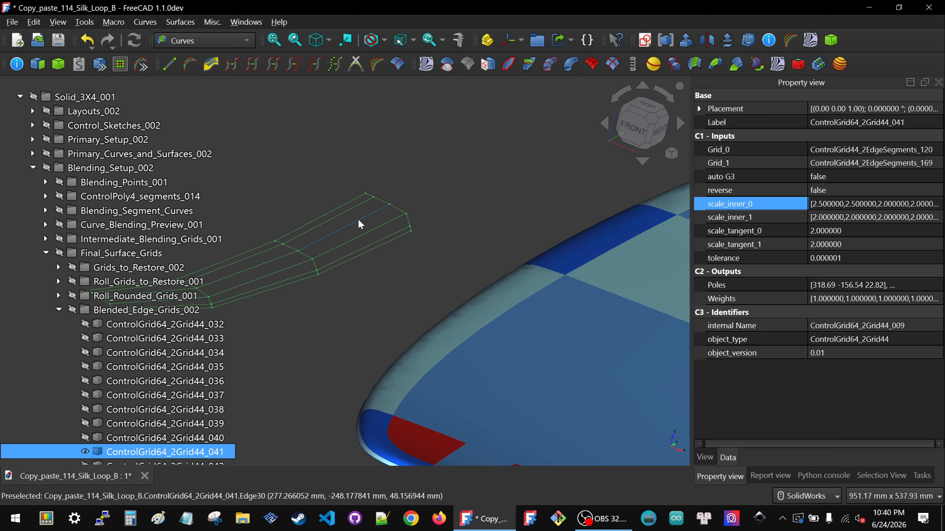
left_click(525, 195)
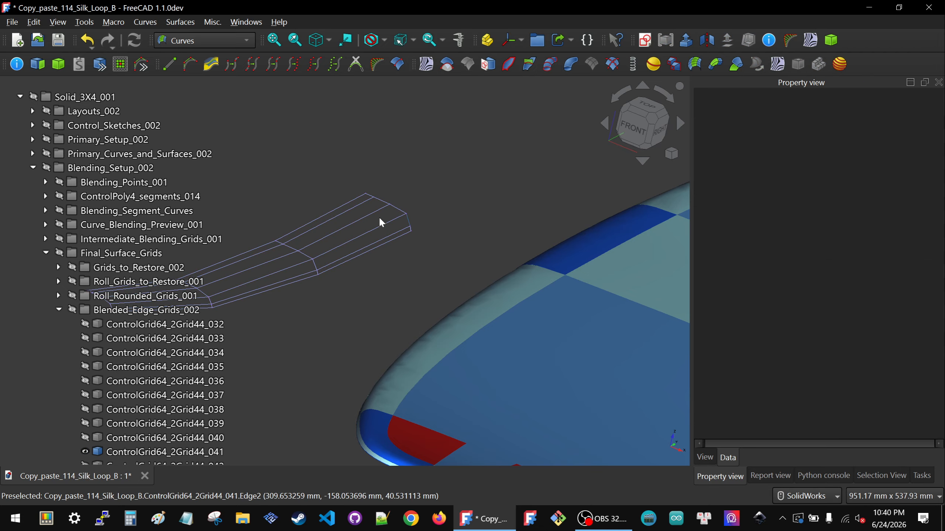
Step: Set the first two values of the isolated grid's scale_inner_1 list to 2.5, apply the list and clear the selection
left_click(360, 220)
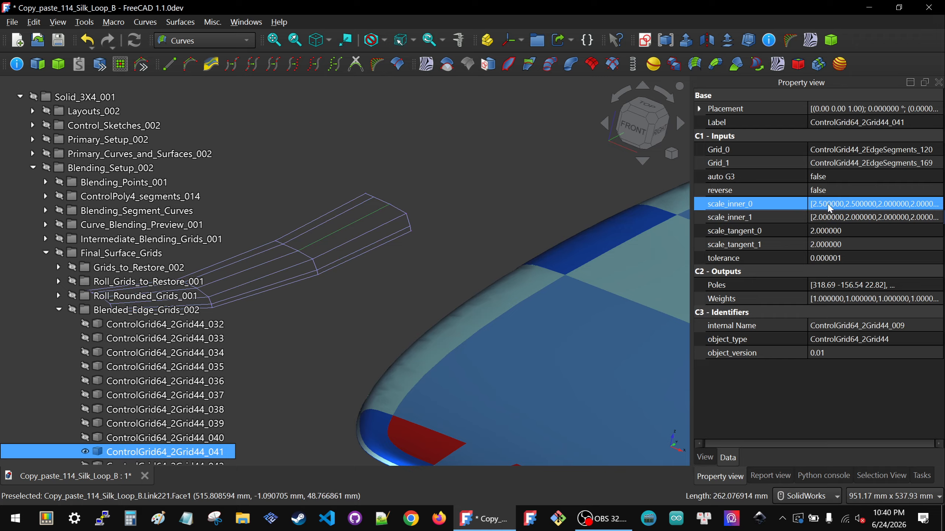
left_click(939, 220)
left_click(937, 218)
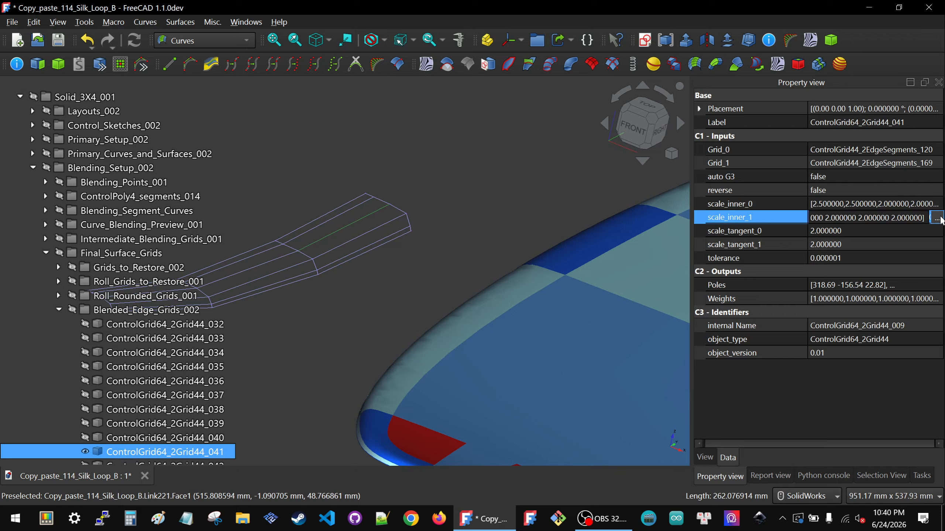
left_click_drag(432, 204, 357, 187)
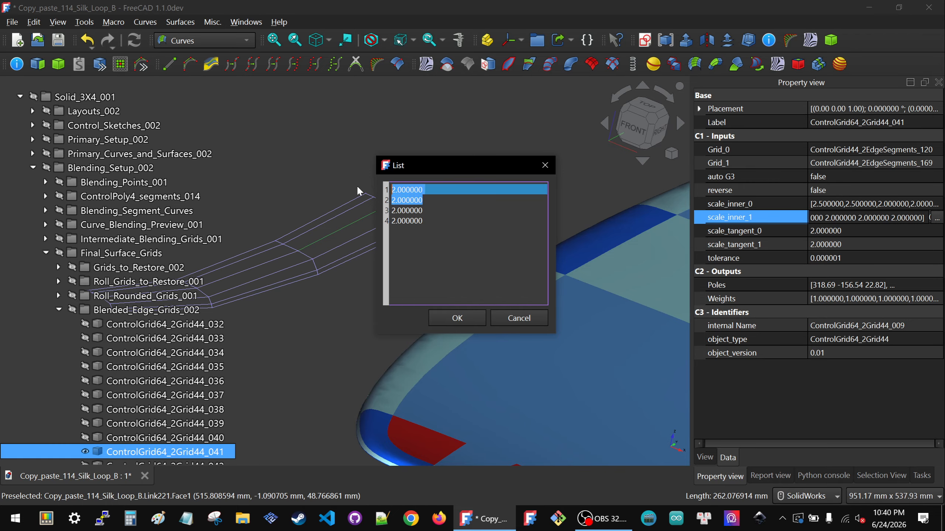
type("2.5")
key("Return")
type("2")
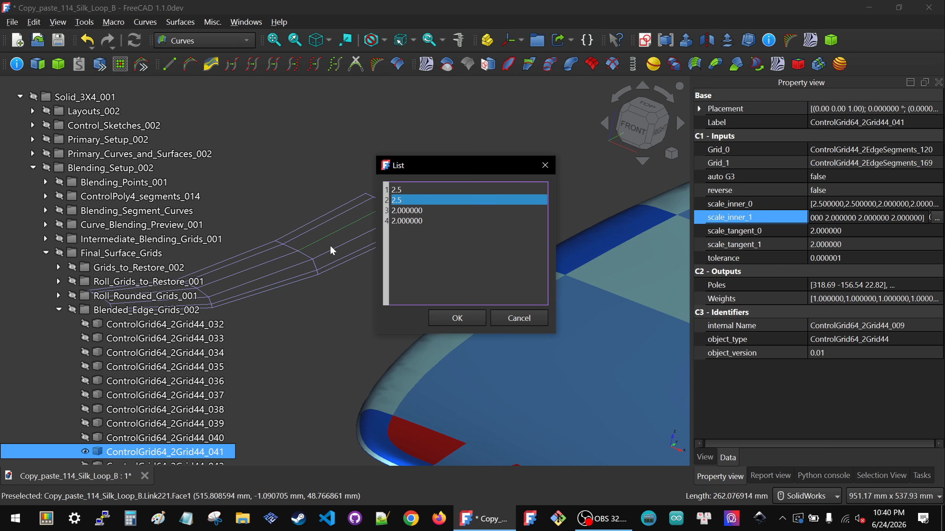
left_click(457, 318)
left_click(385, 282)
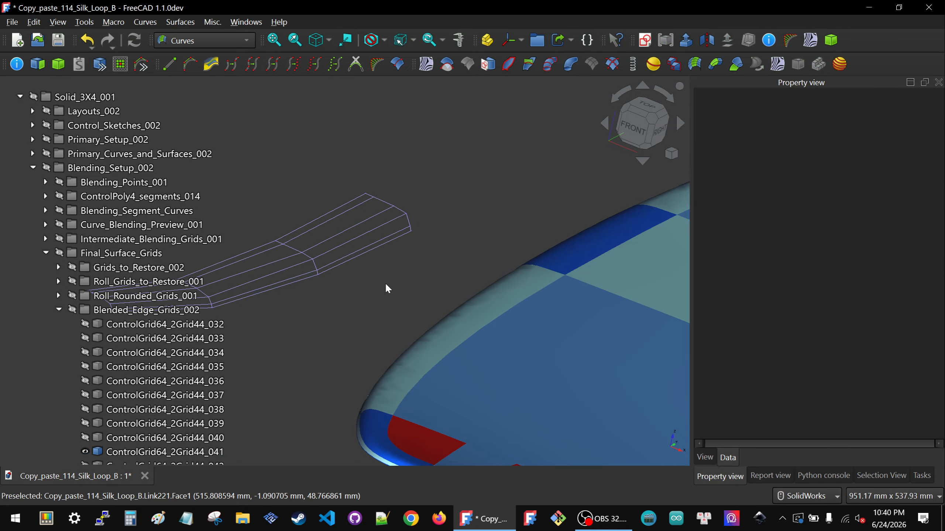
Step: Examine the junctions between the dark blue rail patch and the pale rail patches on both sides of it
scroll(364, 230, "down", 5)
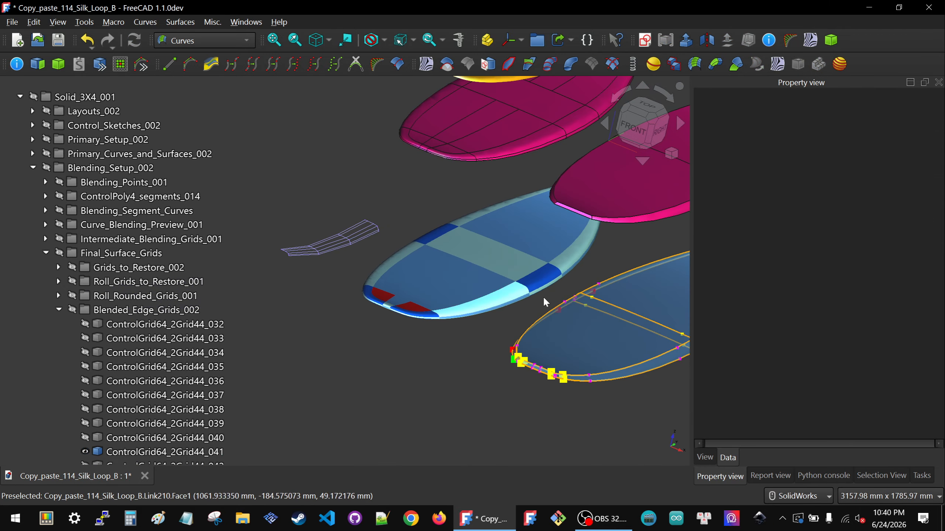
scroll(541, 295, "up", 5)
scroll(489, 262, "up", 2)
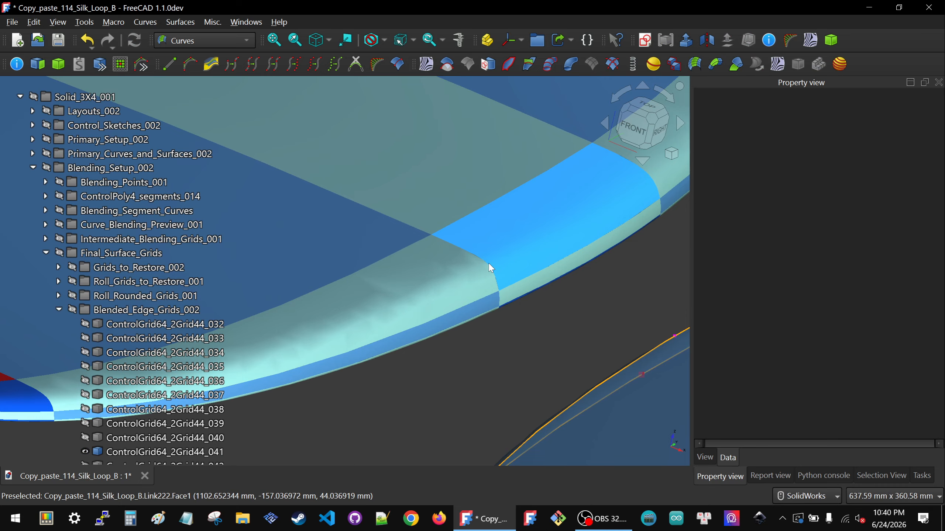
scroll(488, 263, "down", 2)
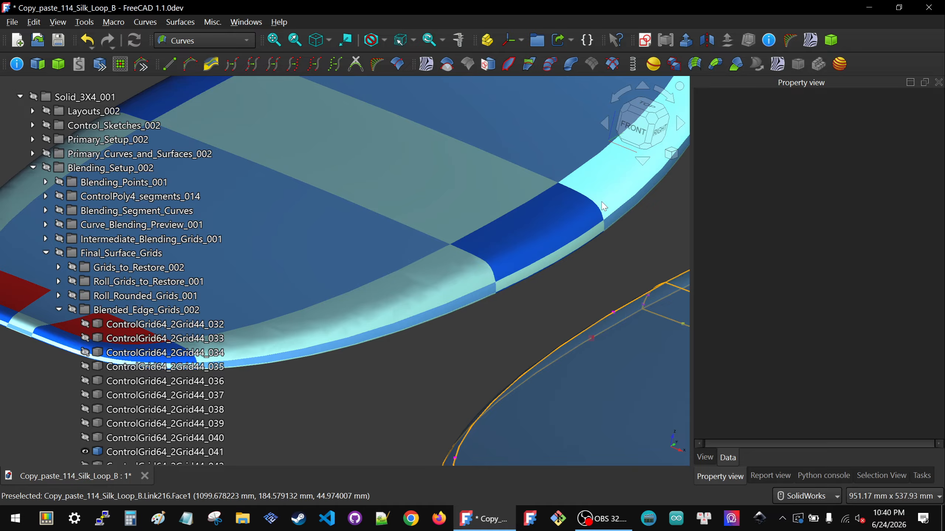
scroll(603, 205, "down", 2)
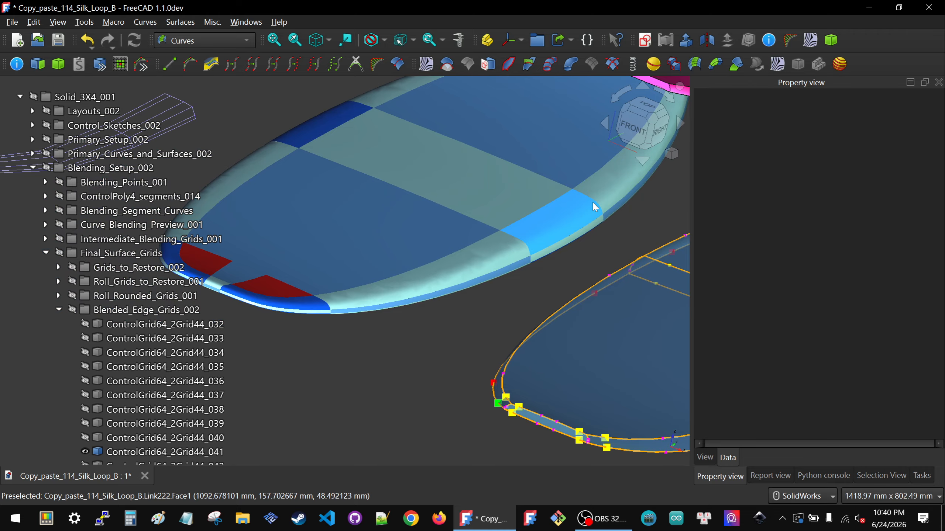
scroll(473, 242, "down", 5)
scroll(474, 246, "up", 5)
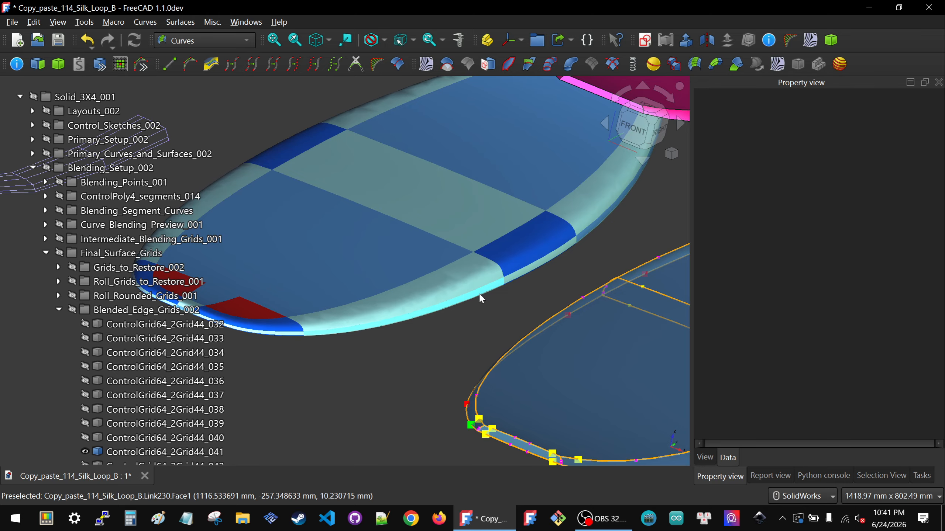
Step: Examine the yellow control points and edge curves at the near end of the neighbouring board with orange outlines
scroll(480, 295, "down", 5)
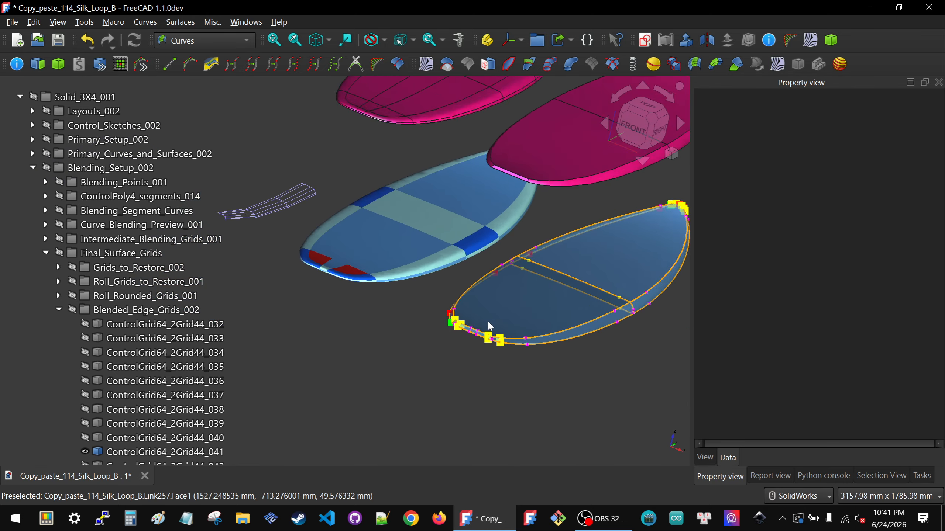
scroll(489, 323, "up", 6)
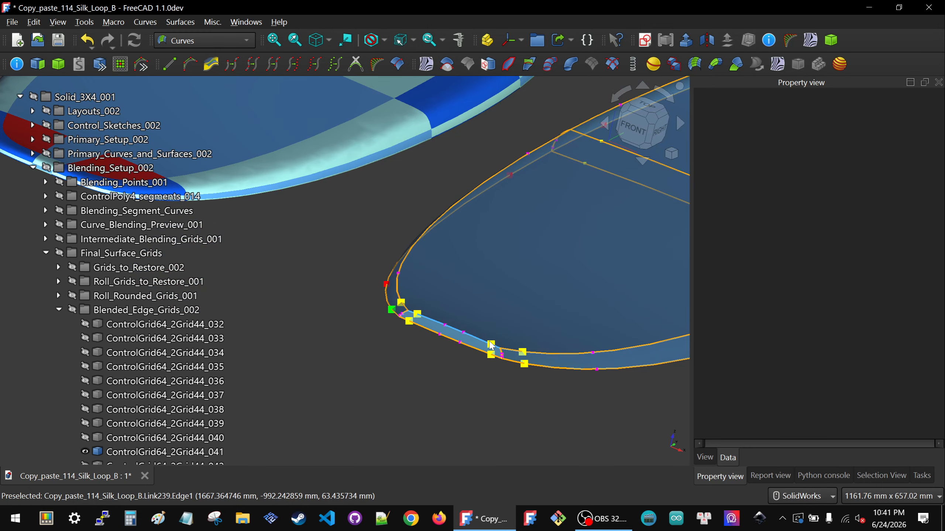
scroll(491, 347, "down", 2)
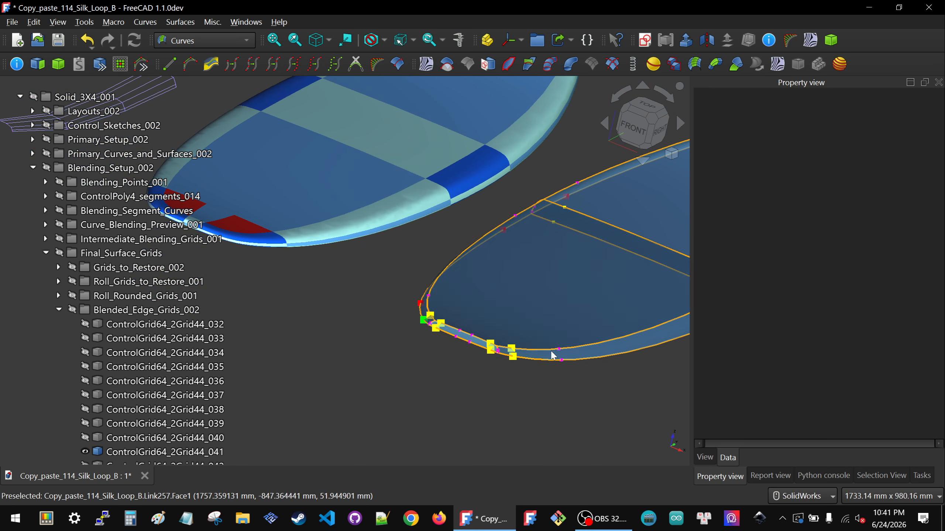
Step: Inspect both ends of the dark blue rail patch on the blue board where it meets the pale patches and lower rail strip
scroll(481, 223, "down", 2)
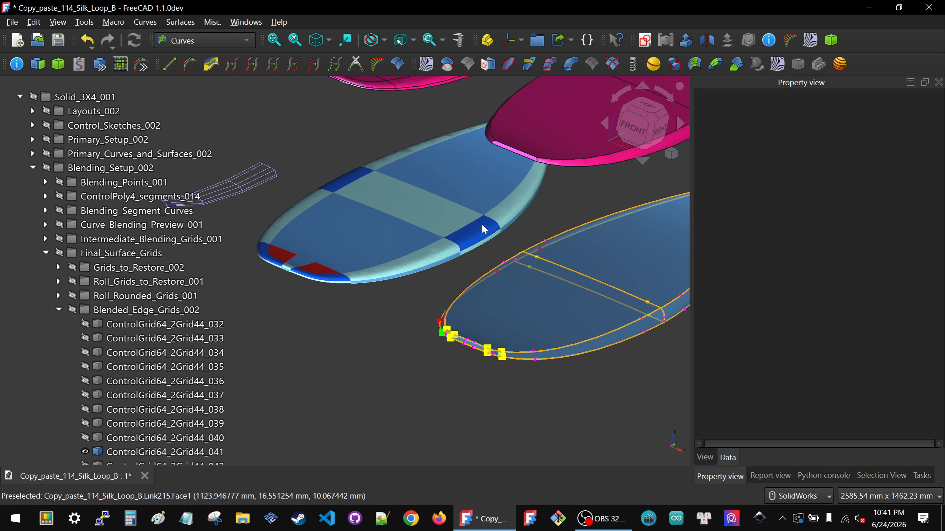
scroll(482, 223, "up", 5)
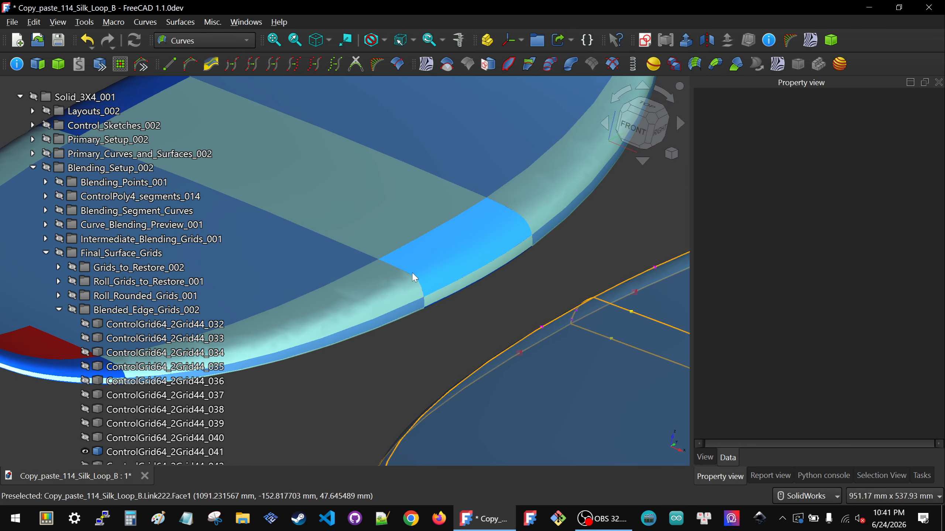
scroll(412, 272, "down", 1)
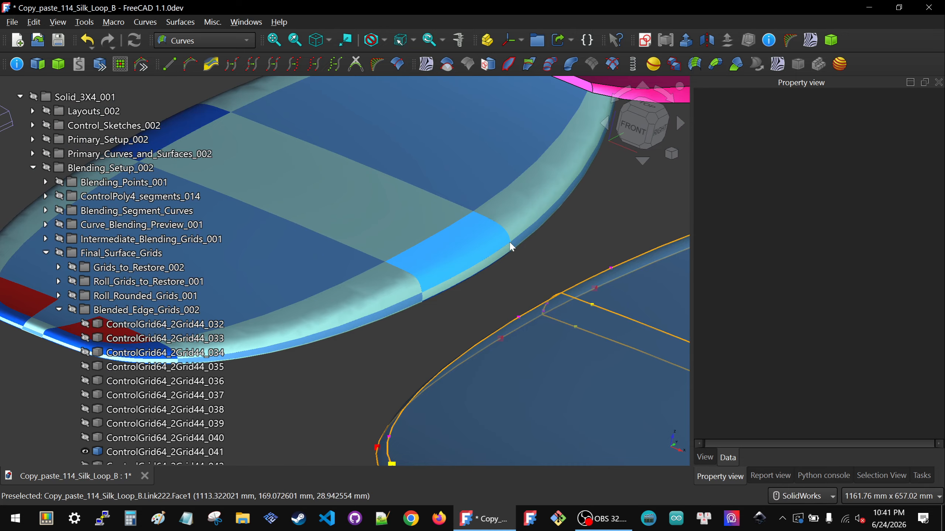
scroll(510, 243, "up", 3)
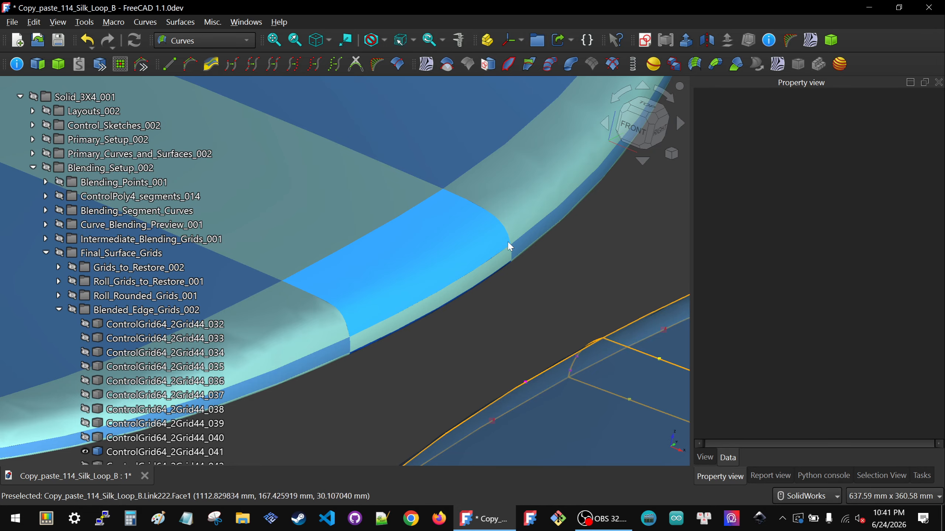
scroll(469, 197, "down", 5)
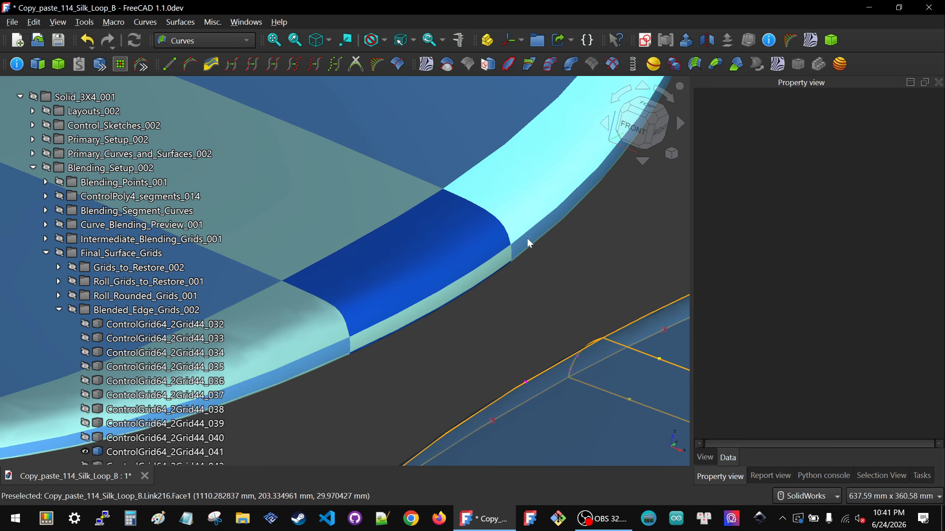
scroll(438, 285, "up", 6)
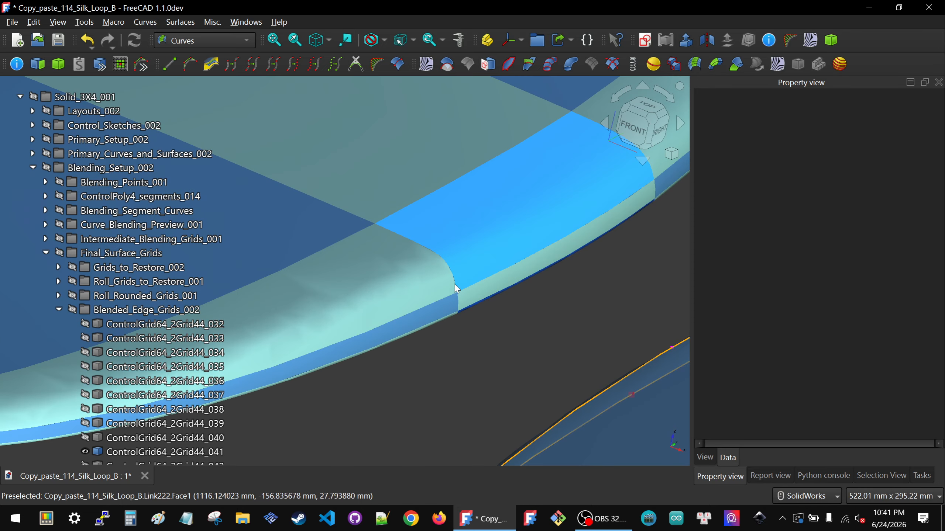
scroll(454, 271, "down", 10)
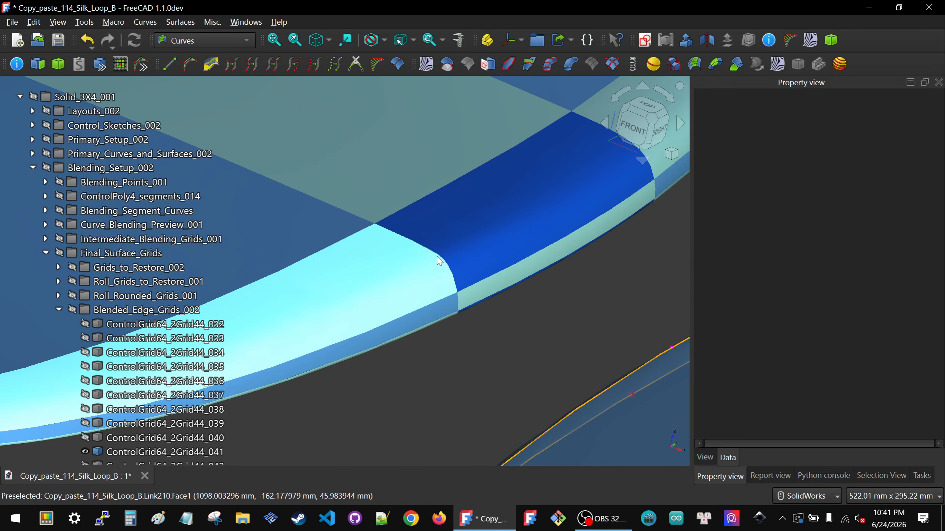
scroll(347, 211, "up", 4)
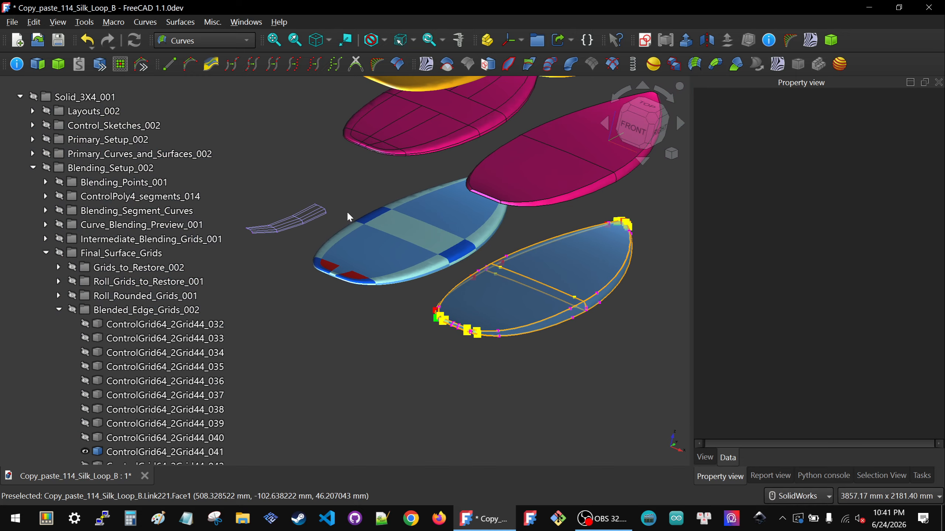
Step: Set the first two values of the isolated control grid's scale_inner_1 list to 3, apply the list and clear the selection
scroll(294, 214, "up", 5)
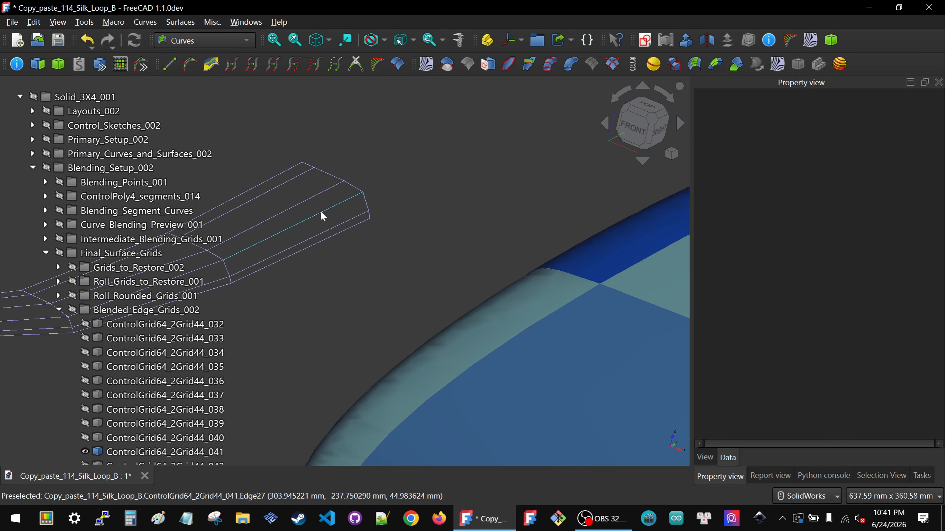
left_click(317, 196)
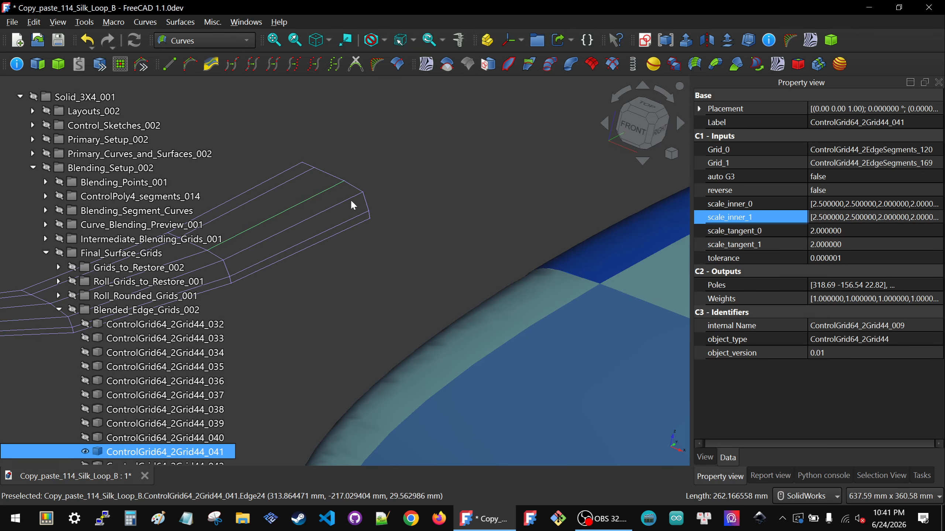
scroll(354, 192, "down", 3)
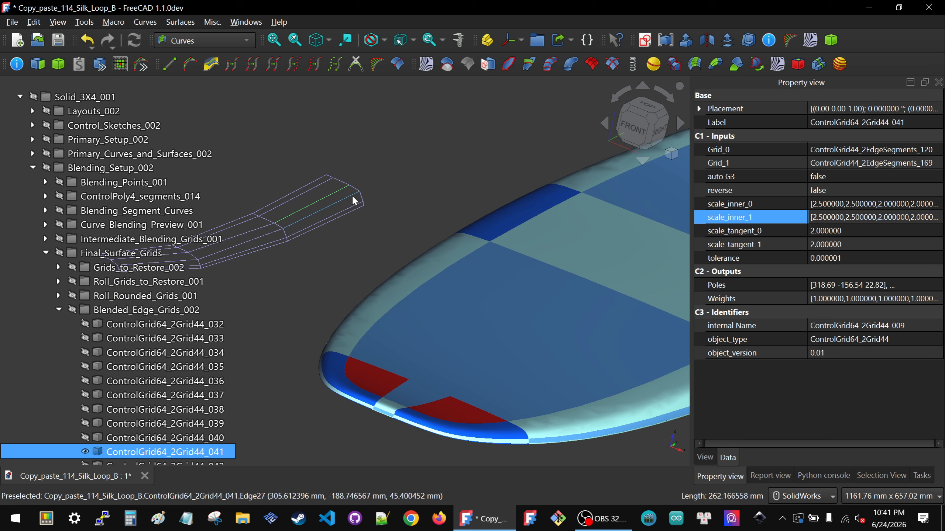
left_click(926, 217)
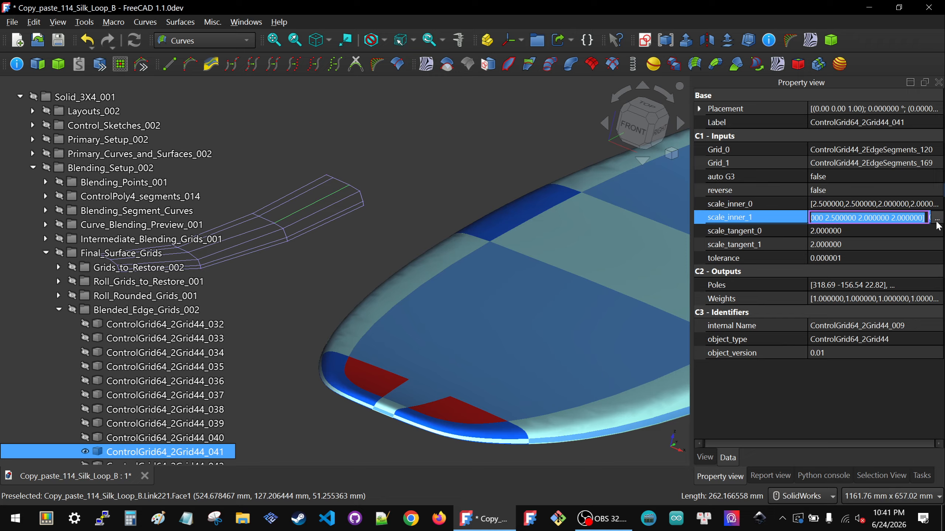
left_click(936, 218)
left_click_drag(429, 199, 340, 180)
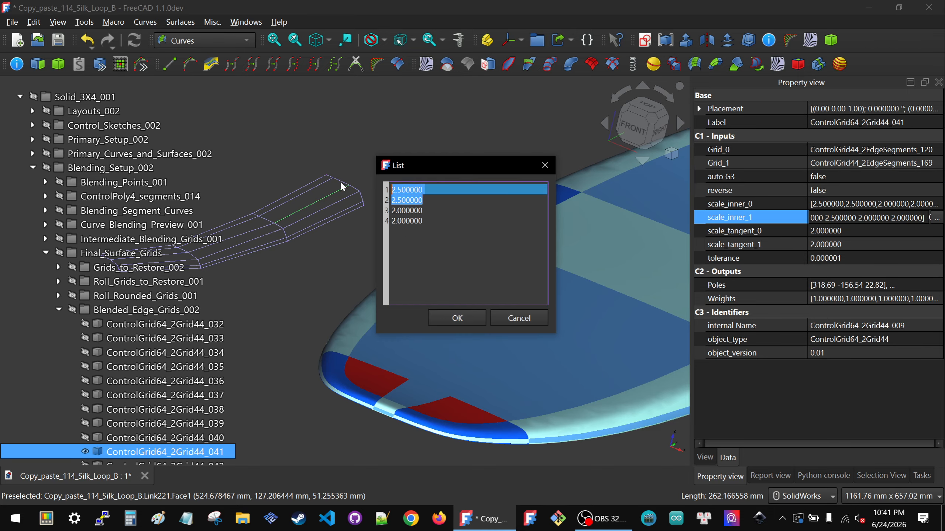
type("3")
key("Return")
type("3")
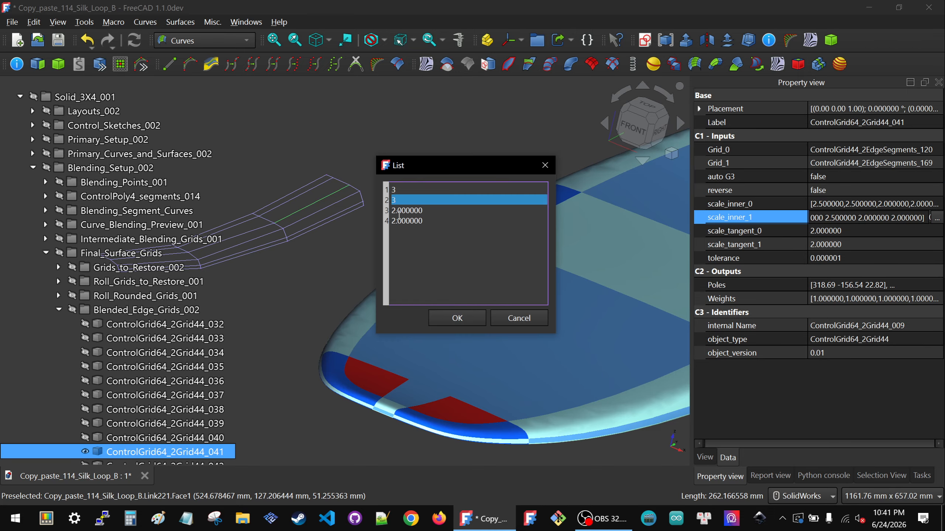
left_click(460, 319)
left_click(363, 252)
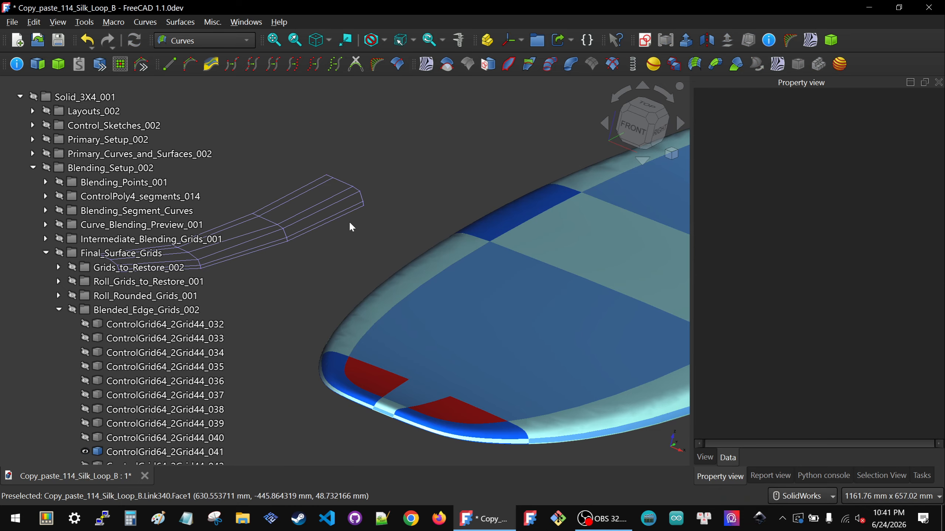
Step: Compare the row spacing at the isolated grid's far end with the pale rail patch beside the dark blue patch
scroll(372, 220, "down", 5)
scroll(495, 290, "up", 8)
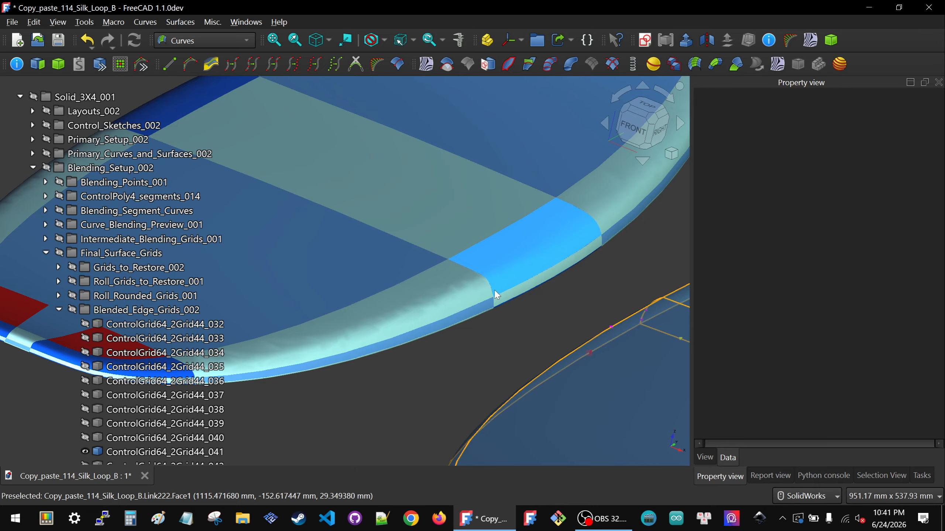
scroll(495, 290, "down", 5)
scroll(349, 239, "up", 5)
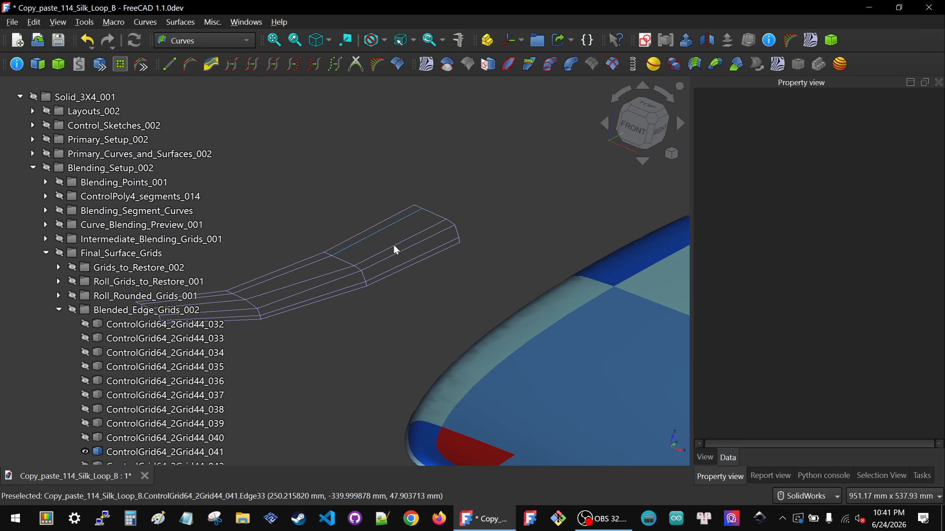
scroll(437, 227, "up", 3)
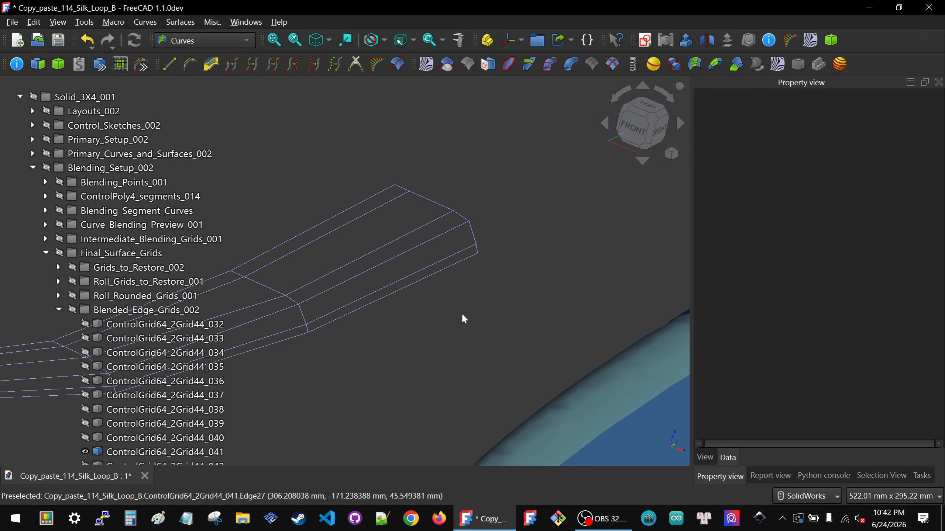
scroll(482, 243, "down", 3)
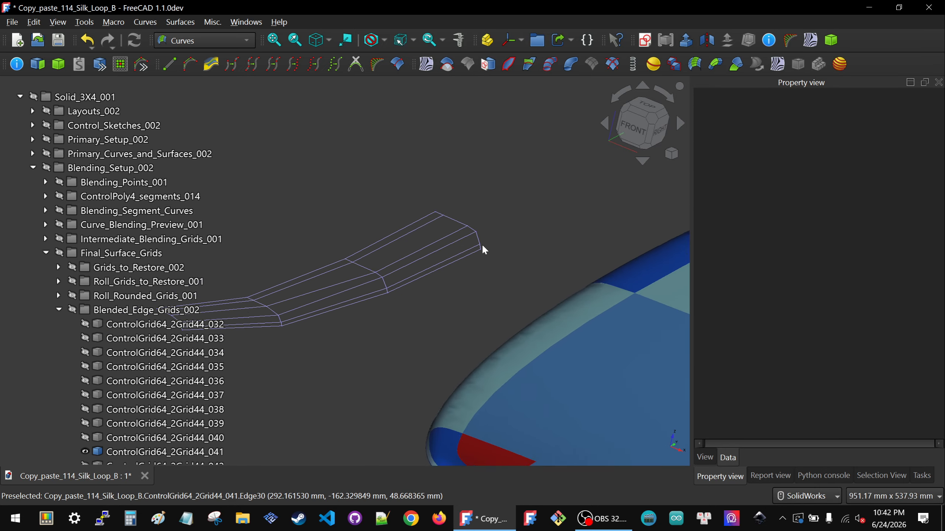
scroll(480, 245, "down", 6)
scroll(625, 310, "up", 7)
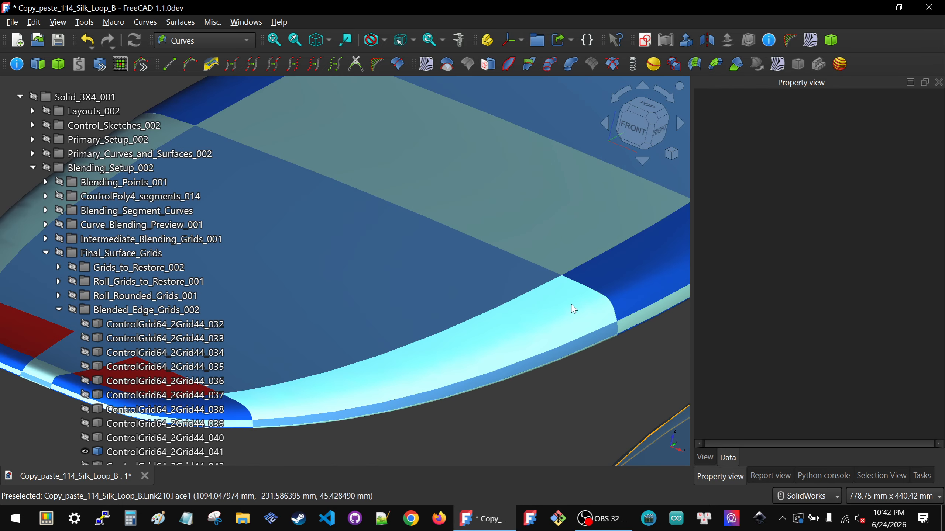
scroll(619, 303, "down", 5)
scroll(393, 233, "up", 5)
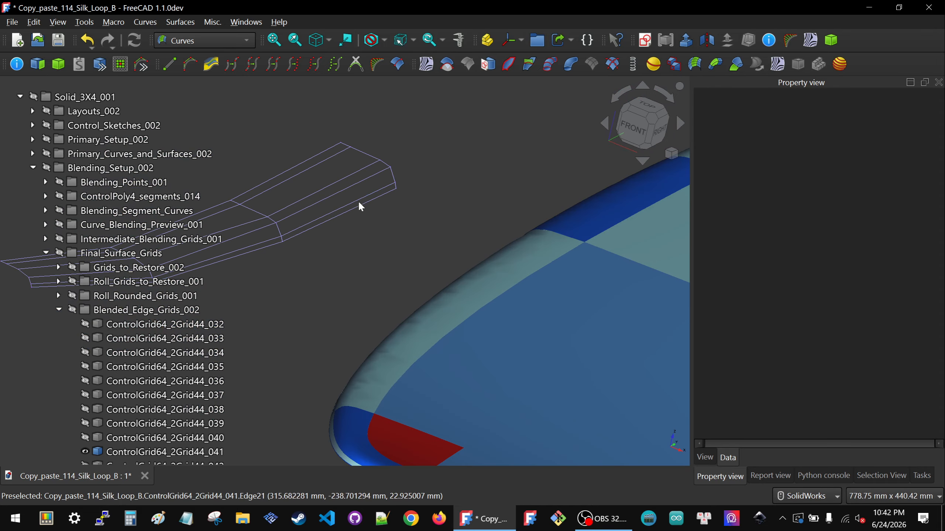
Step: Set the first two values of the isolated control grid's scale_inner_1 list to 3.5, apply the list and clear the selection
left_click(352, 176)
left_click(859, 219)
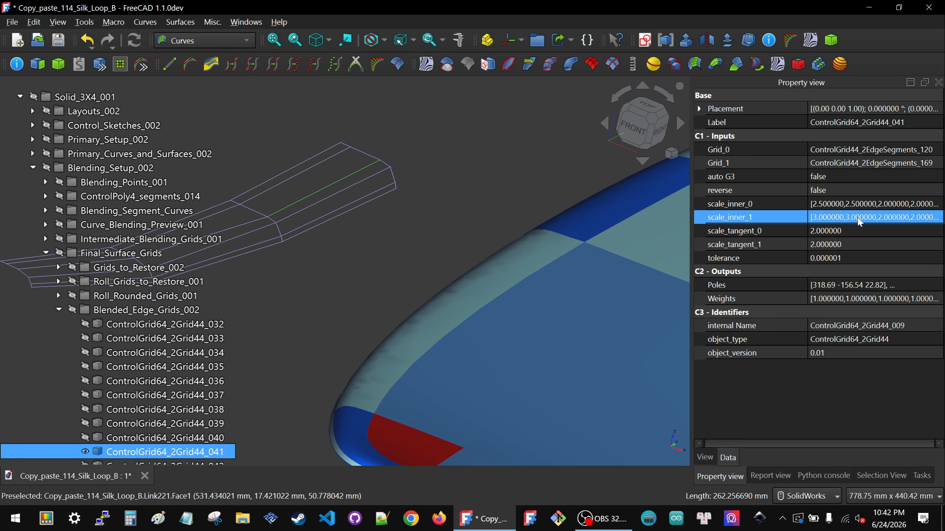
left_click(937, 218)
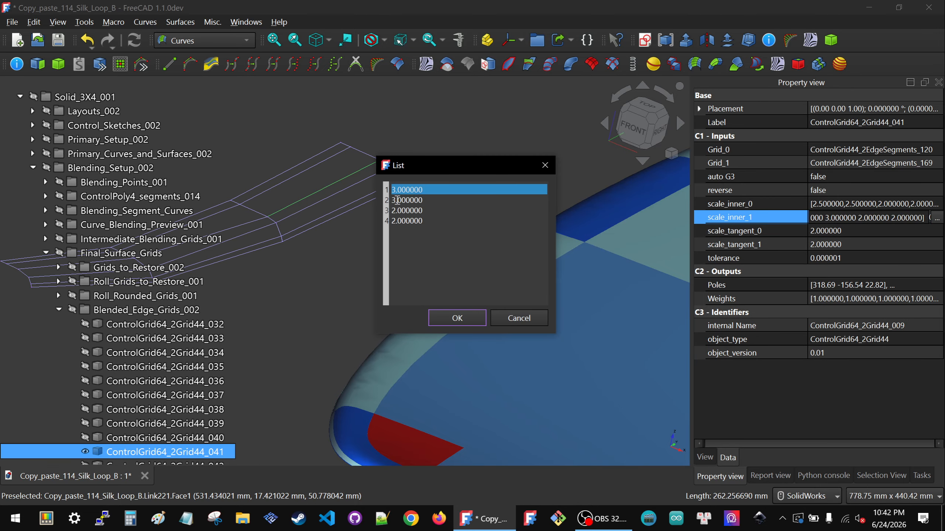
double_click(397, 200)
type("3.5")
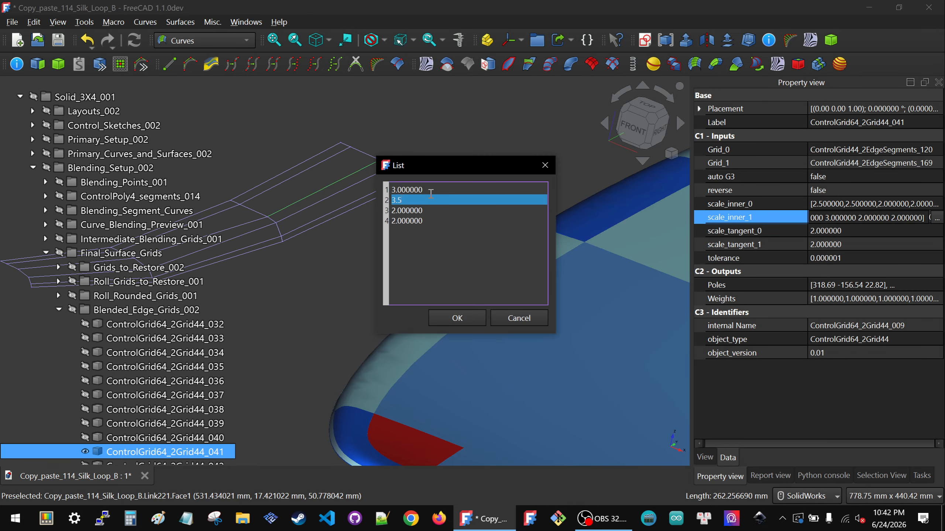
double_click(396, 190)
type("35")
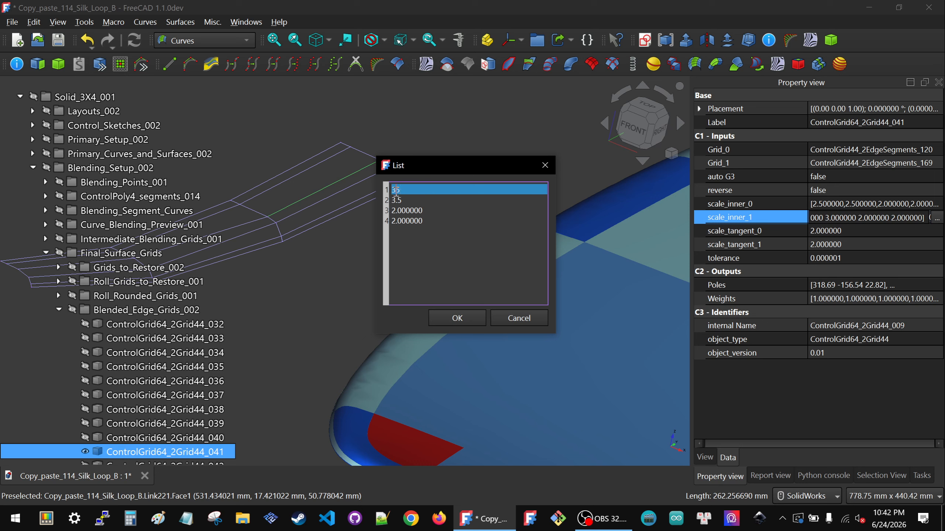
left_click(457, 319)
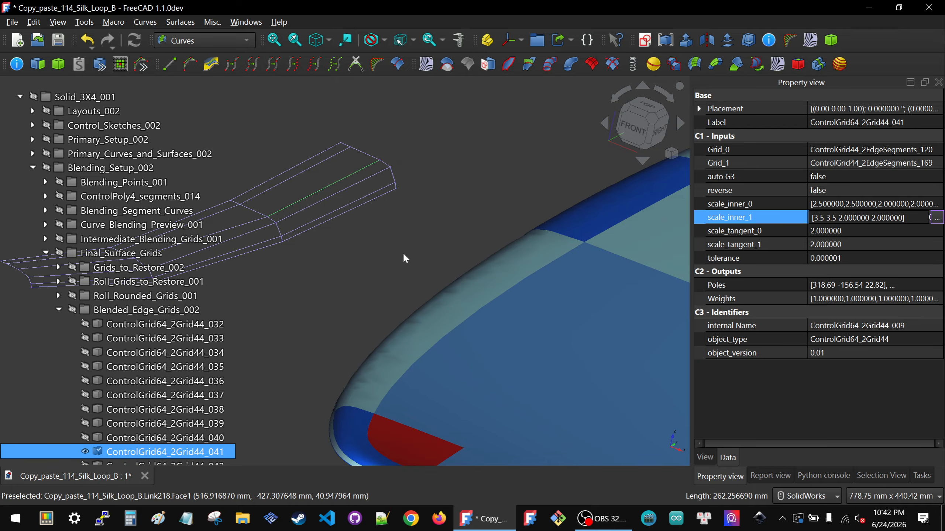
left_click(403, 250)
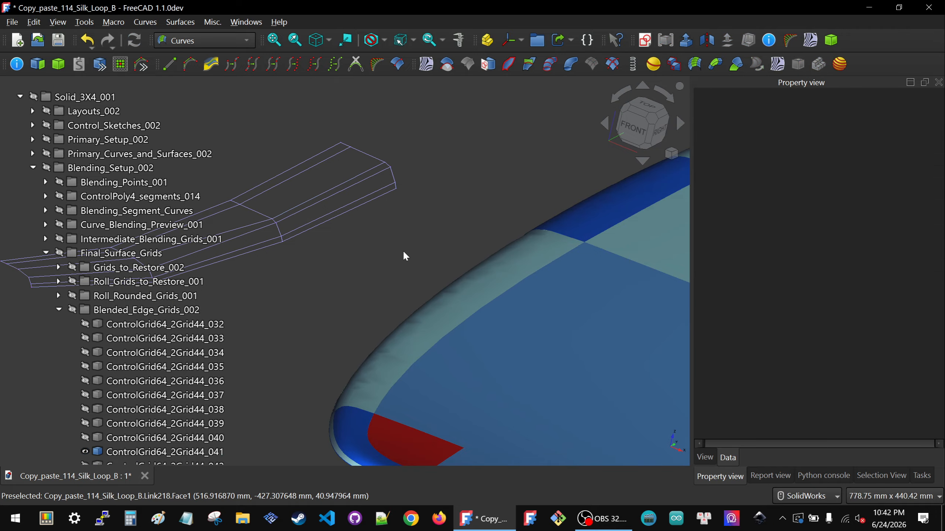
Step: Examine the surface shading of the pale rail patch near its dark blue neighbour from a lower viewing angle
scroll(406, 241, "down", 5)
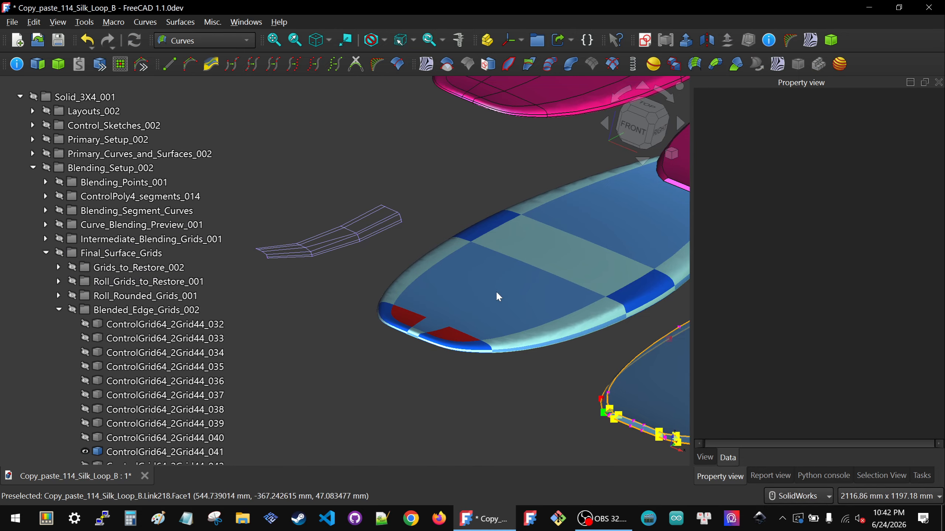
scroll(651, 310, "up", 5)
scroll(601, 261, "up", 4)
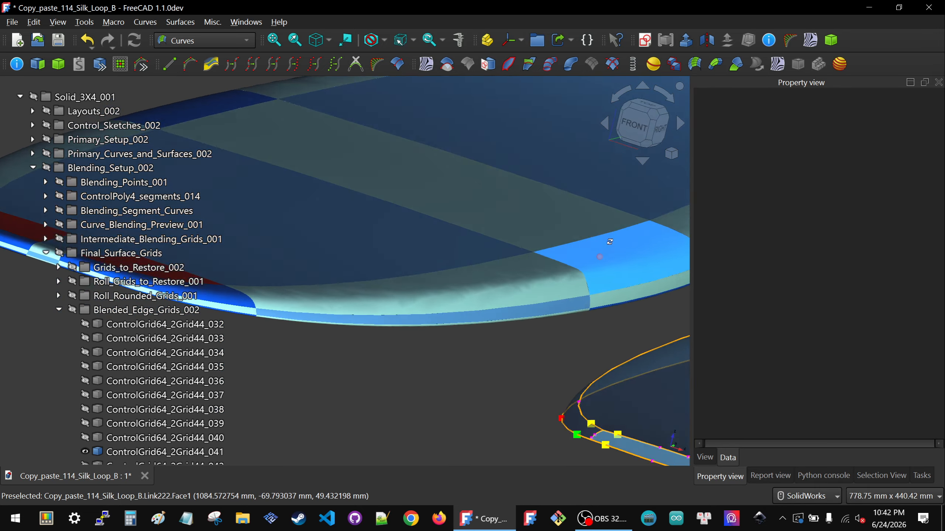
scroll(566, 291, "down", 13)
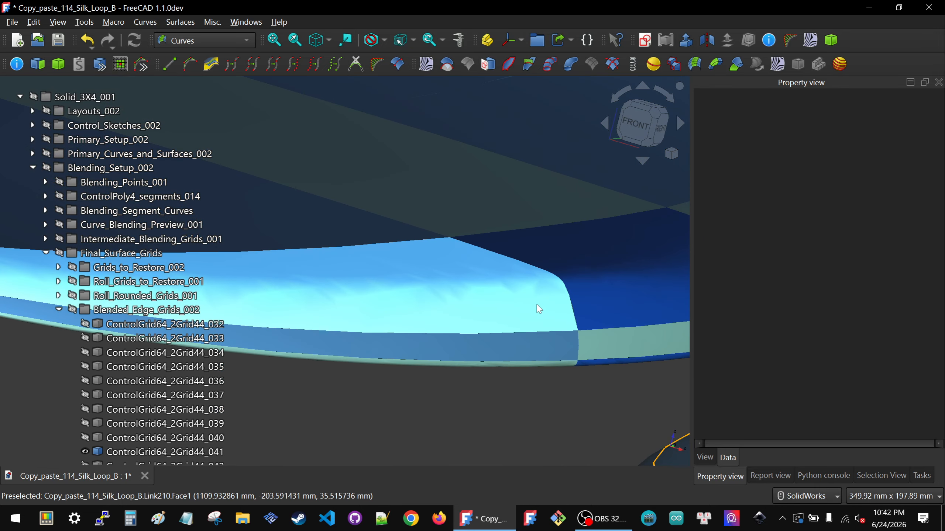
middle_click_drag(505, 277, 491, 183)
Step: Set the z position of the orange board Solid004, the one with the pale highlighted face, to 1600 mm
scroll(508, 170, "down", 3)
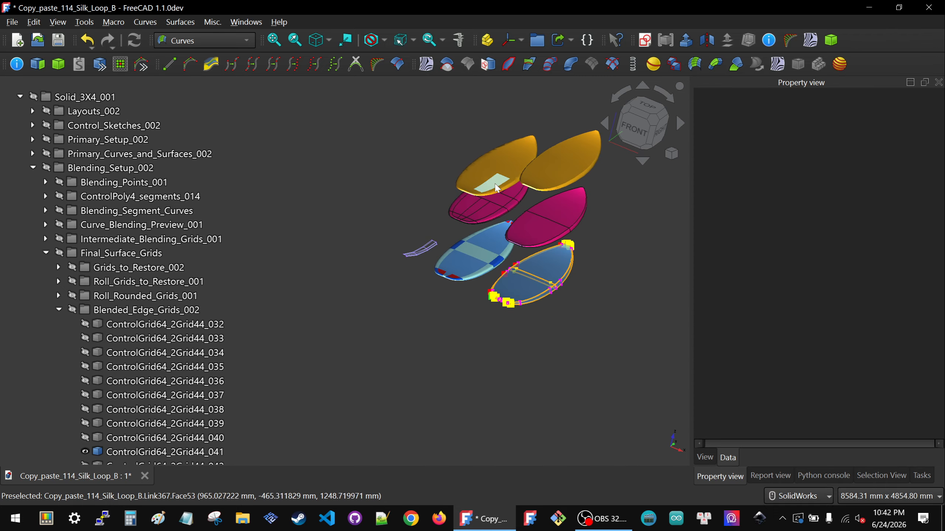
left_click(490, 183)
left_click(704, 455)
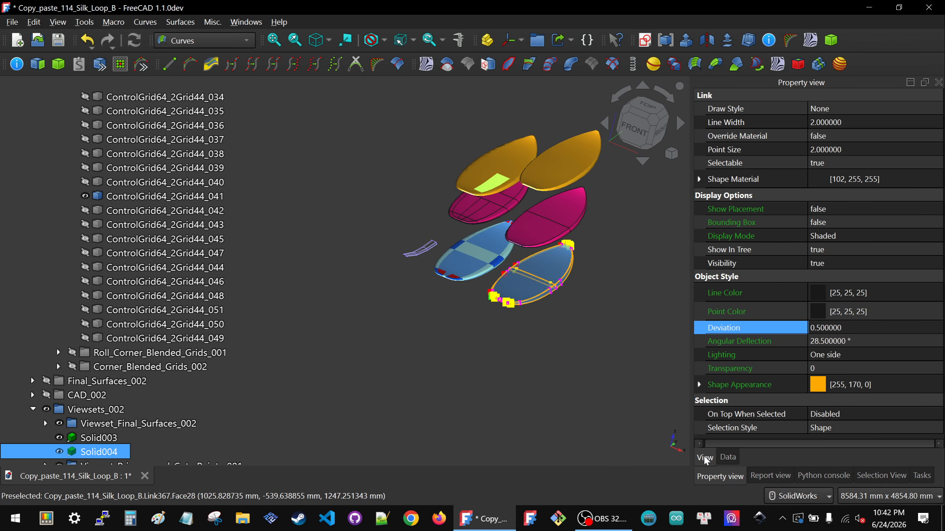
left_click(729, 457)
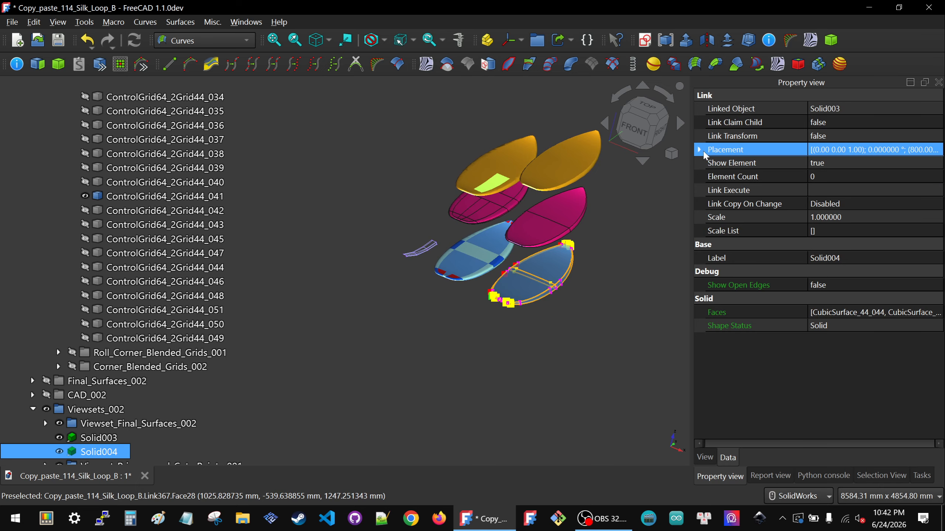
left_click(700, 150)
left_click(712, 190)
left_click(870, 231)
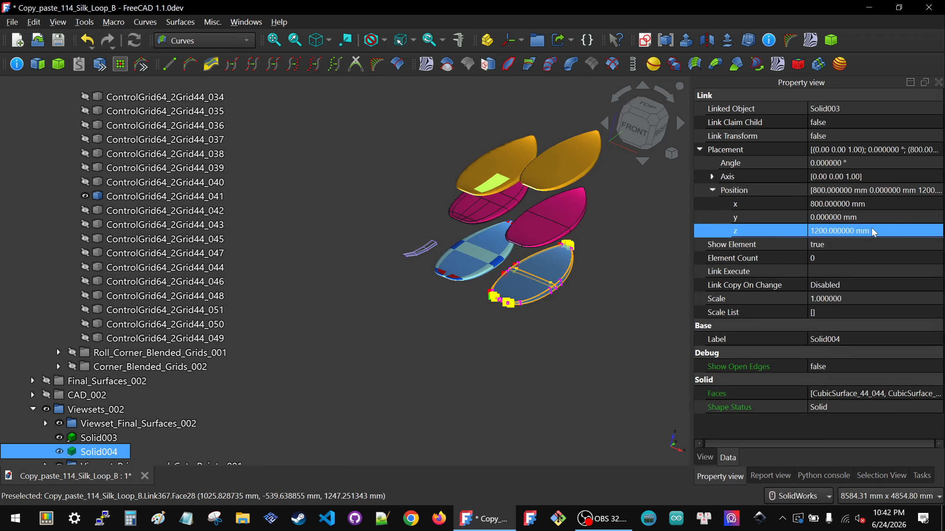
type("1600")
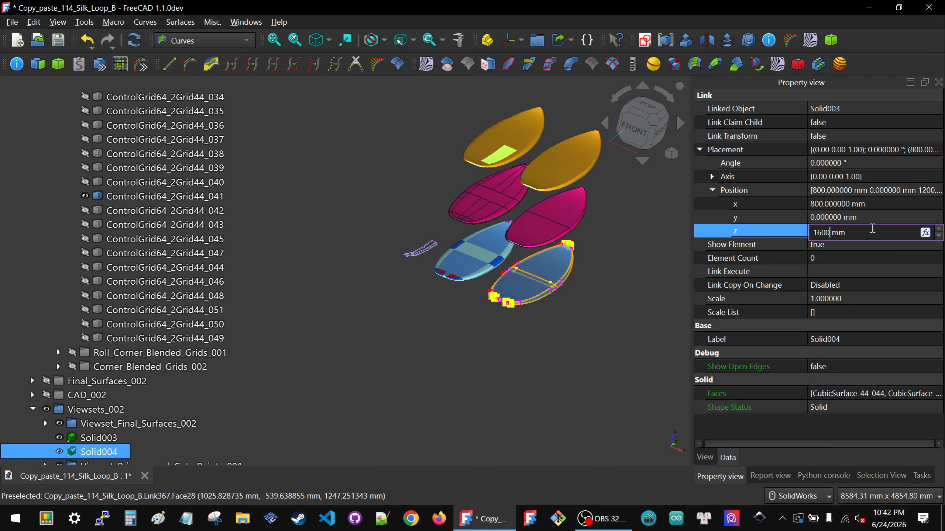
Step: Apply the 1600 mm z position to Solid004 and clear the selection
key("Return")
left_click(622, 349)
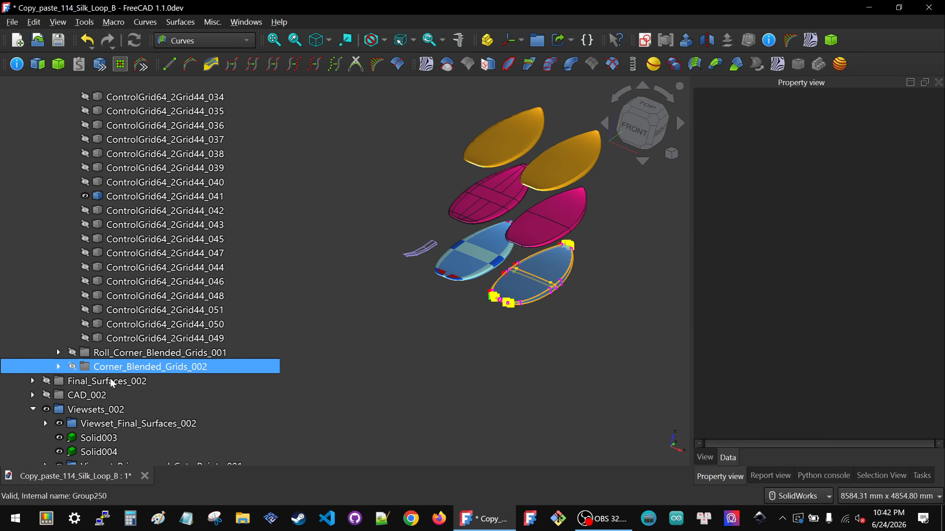
Step: Expand the CAD_002 group and both its solid subgroups, and select Solid002 and Solid003 in Blended_Solid_001
left_click(32, 395)
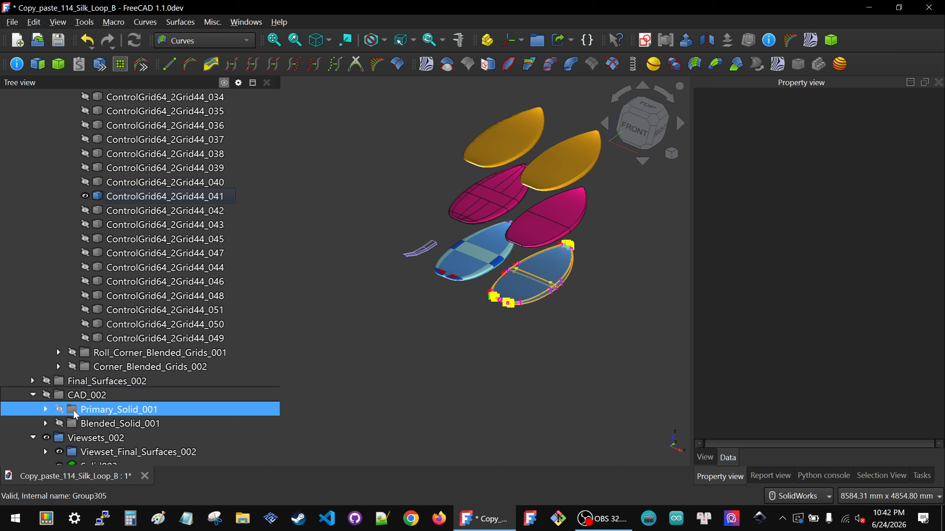
left_click(46, 409)
scroll(52, 410, "down", 2)
left_click(45, 352)
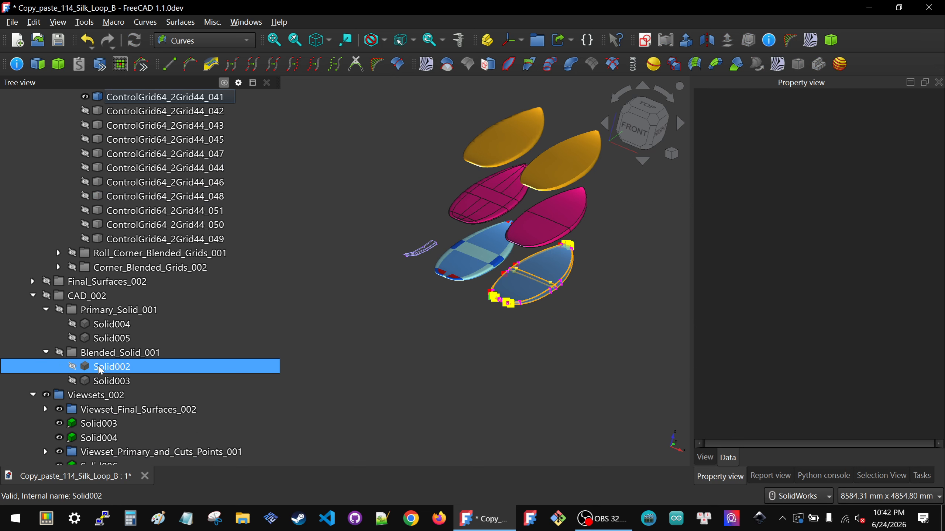
left_click(108, 366)
left_click(107, 381, "ctrl")
left_click(96, 328, "ctrl")
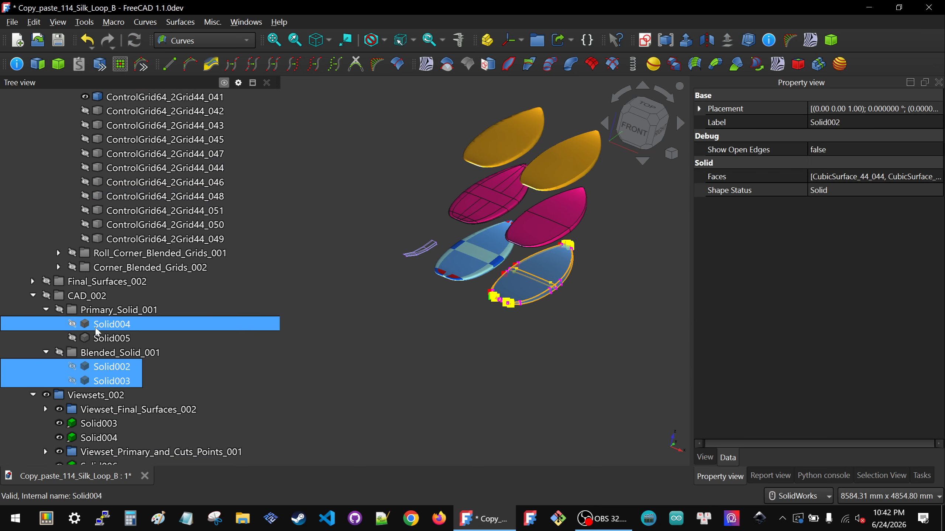
left_click(97, 330, "ctrl")
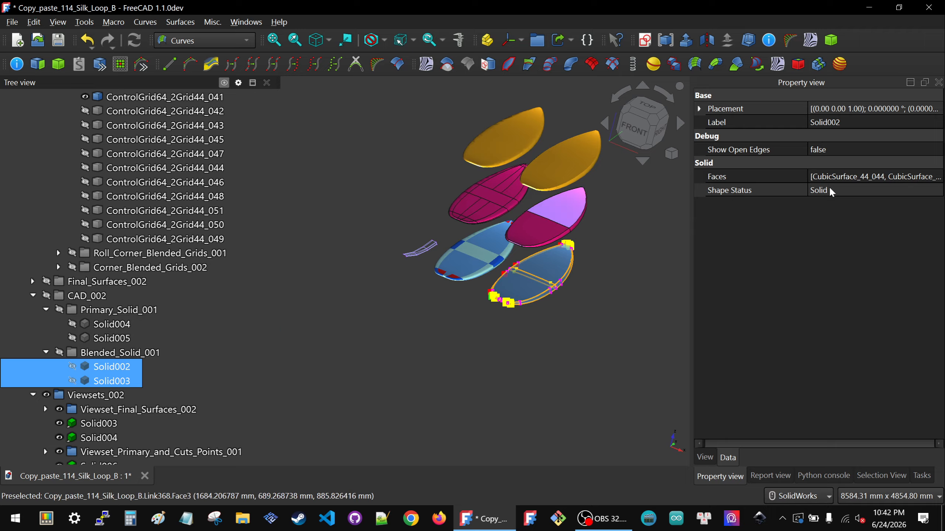
Step: Set the angular deflection of both selected blended solids to 1°, enter a new fractional deviation, and clear the selection
left_click(708, 456)
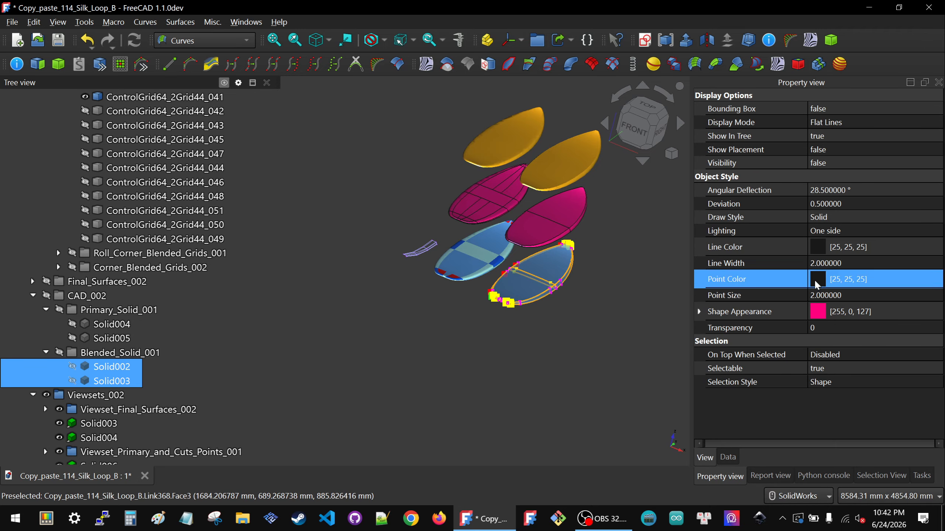
left_click(871, 186)
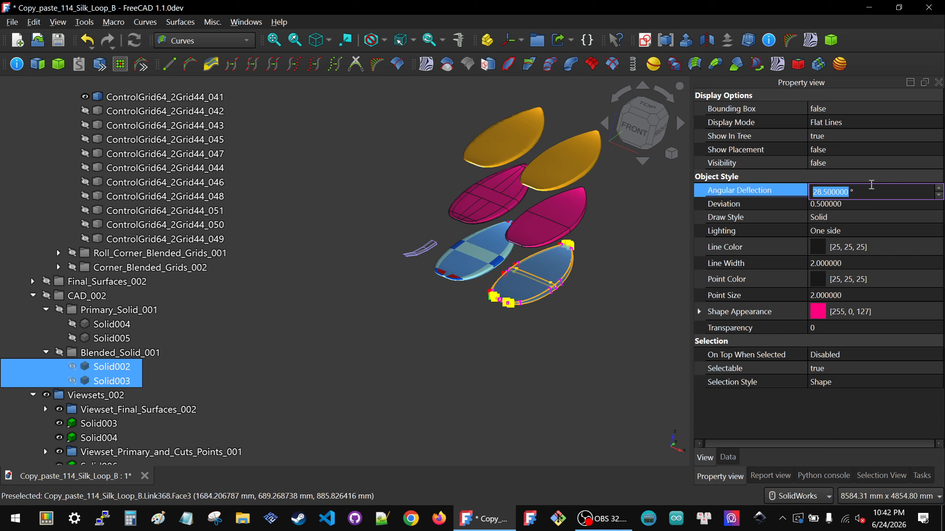
type("1")
left_click(870, 203)
type(".")
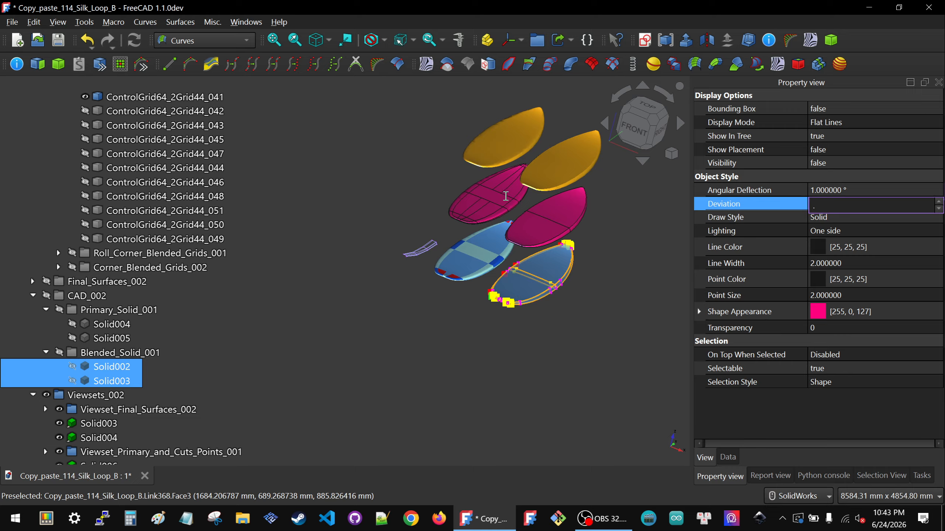
left_click(457, 152)
Step: Examine the refined shading along the rail of the magenta patch-lined board, around the patch beside its middle band
scroll(507, 214, "up", 5)
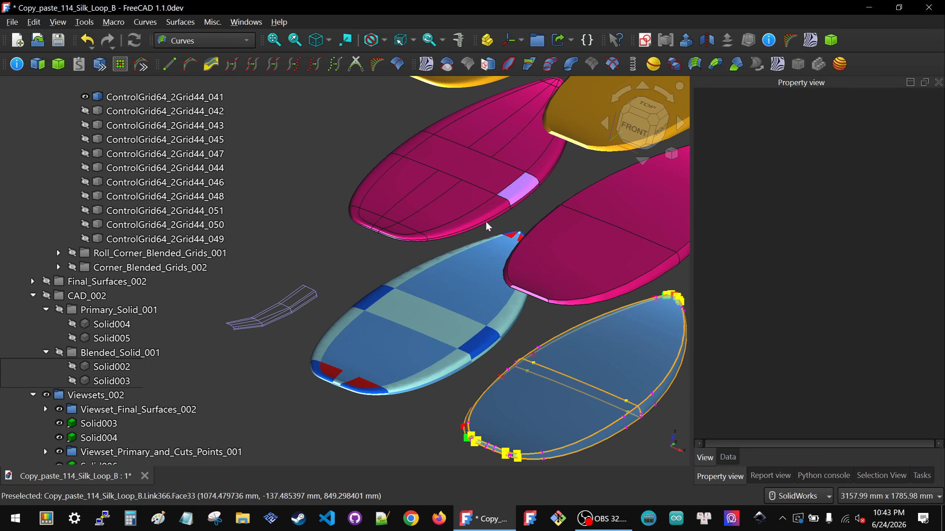
scroll(543, 204, "up", 7)
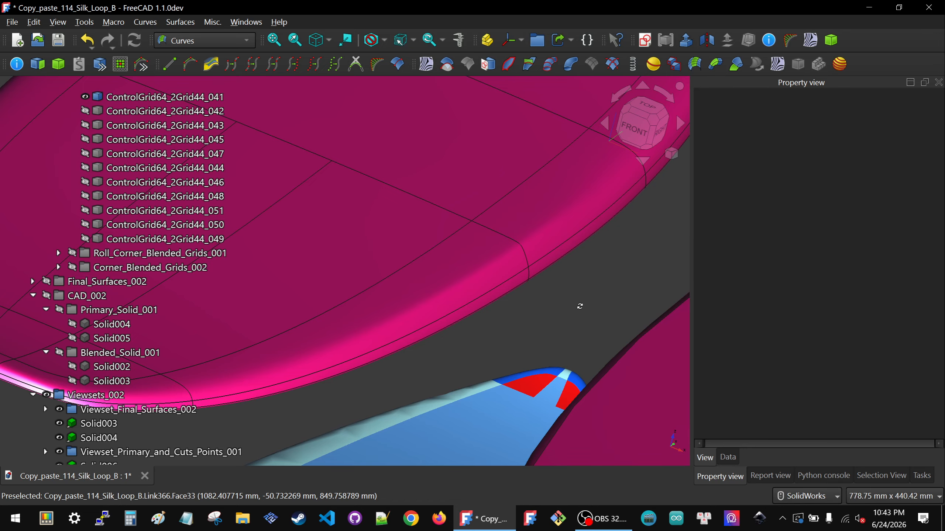
middle_click_drag(580, 306, 580, 302)
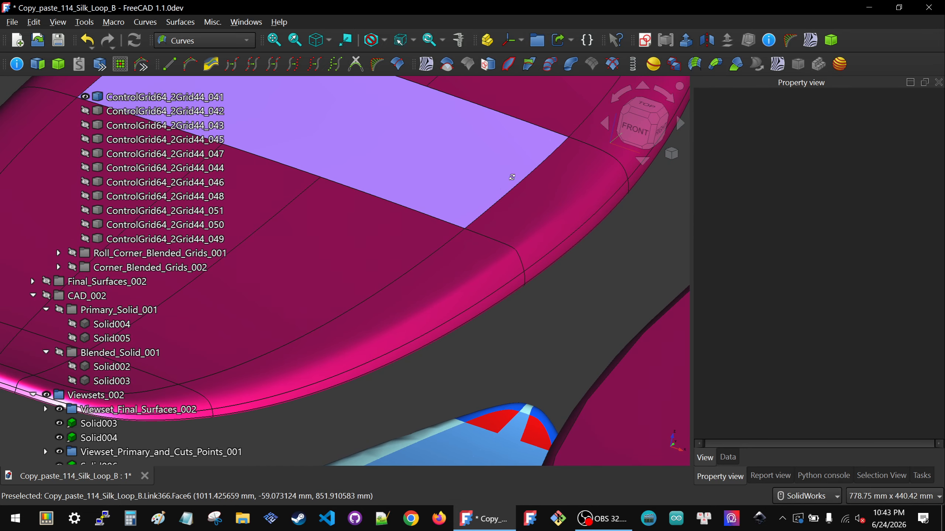
middle_click_drag(512, 177, 573, 205)
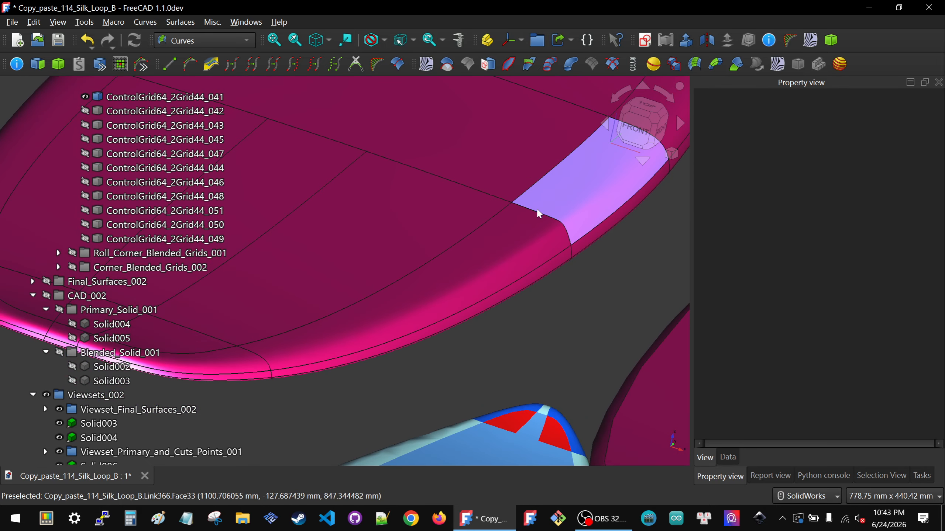
scroll(513, 225, "down", 3)
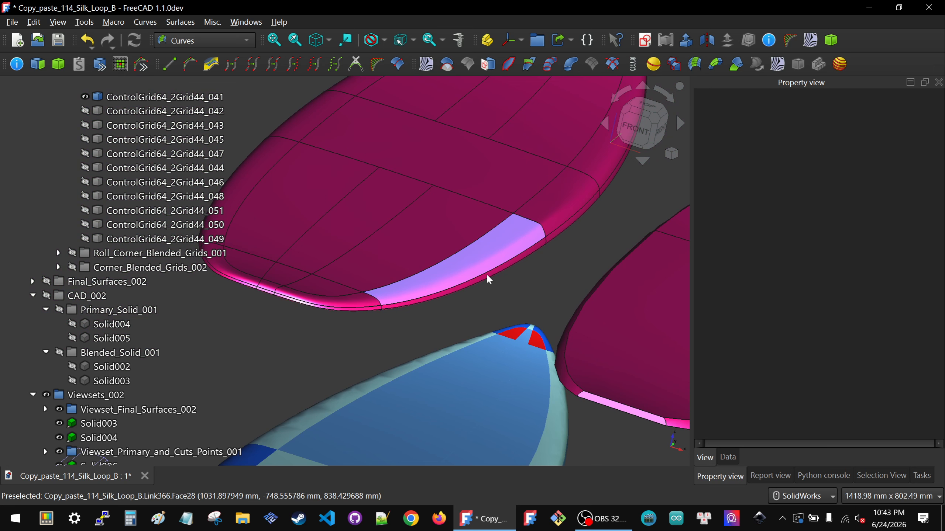
scroll(587, 197, "up", 3)
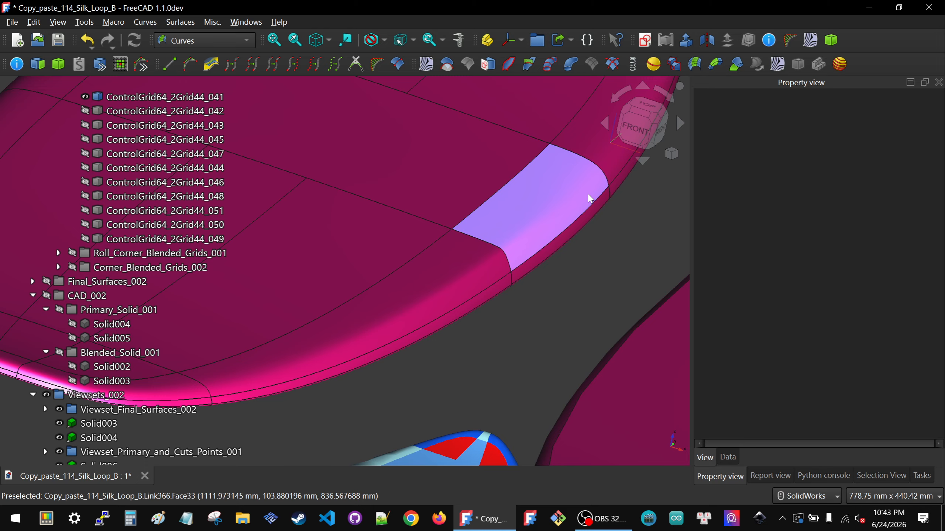
scroll(528, 218, "down", 5)
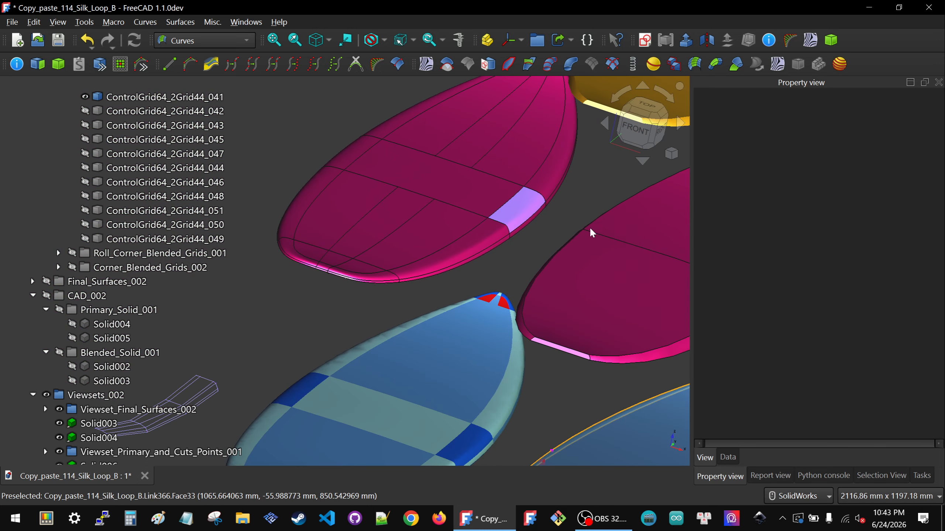
scroll(576, 214, "up", 3)
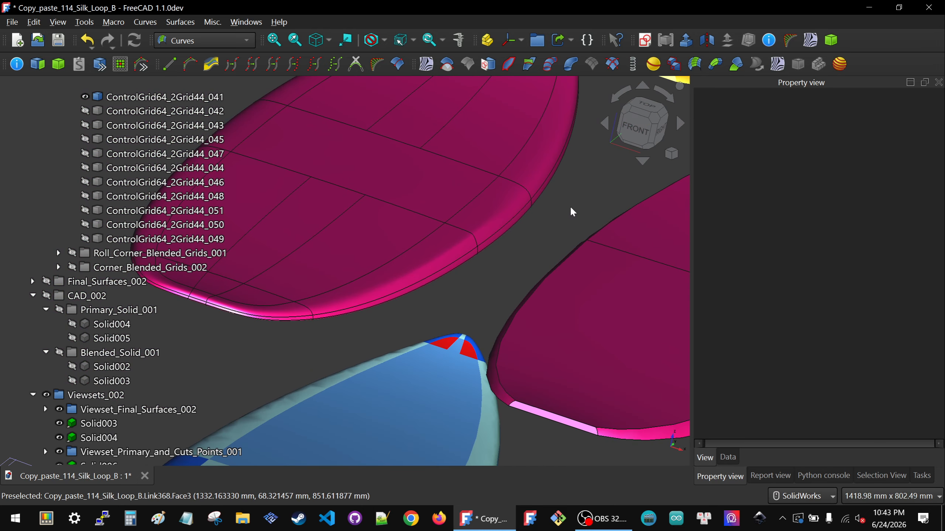
Step: Inspect the boards from a lower angle and study how the magenta board's long tail-side rail patch meets the middle rail patch
mouse_move(604, 271)
middle_mouse_down()
mouse_move(629, 251)
mouse_move(625, 261)
middle_mouse_up()
scroll(607, 260, "down", 1)
scroll(573, 253, "down", 5)
scroll(491, 376, "up", 4)
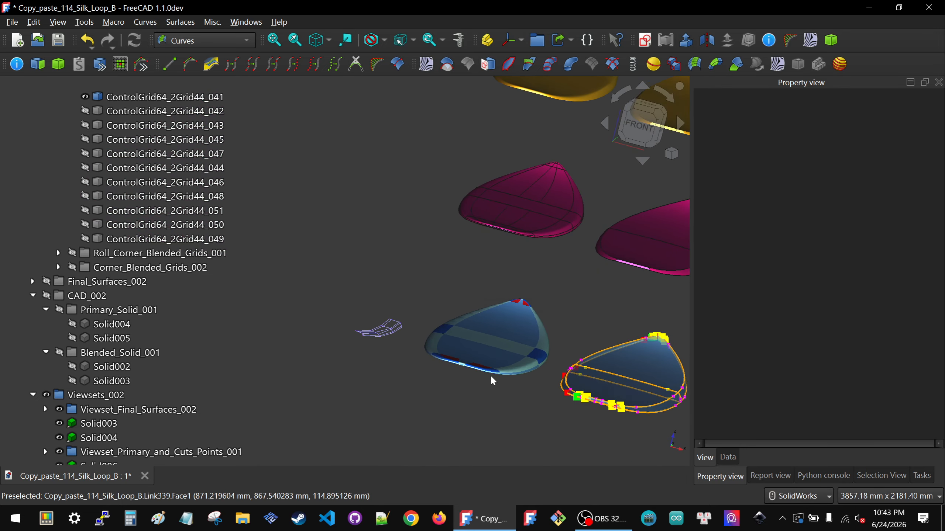
scroll(463, 347, "down", 3)
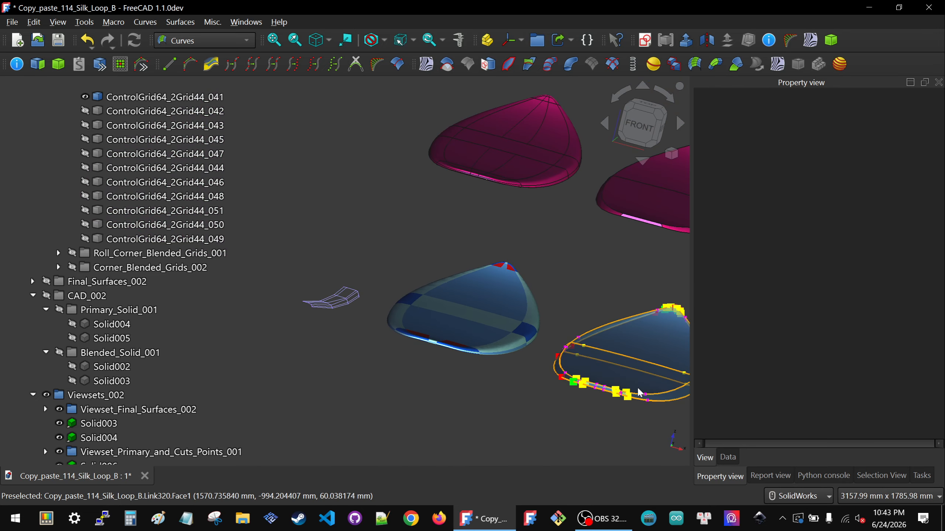
scroll(554, 369, "down", 4)
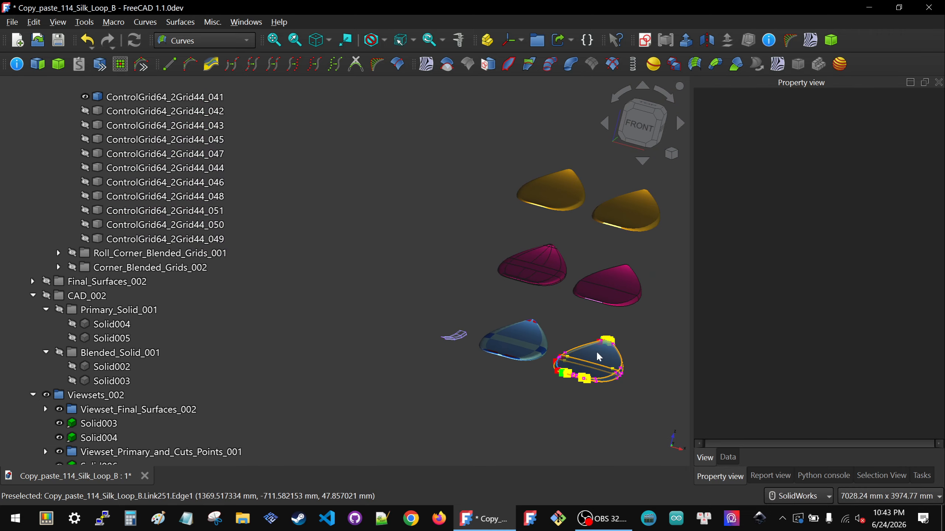
scroll(552, 256, "up", 8)
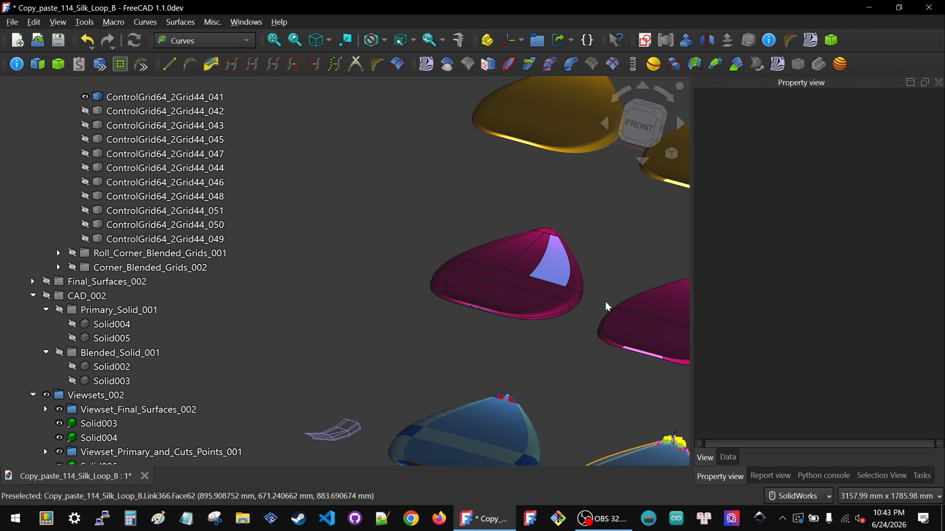
middle_click_drag(530, 300, 514, 307)
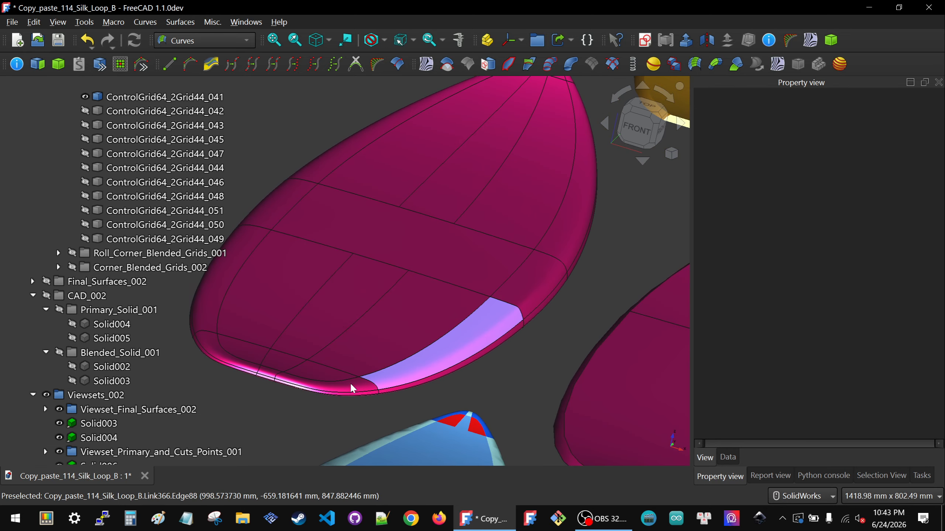
scroll(414, 385, "down", 2)
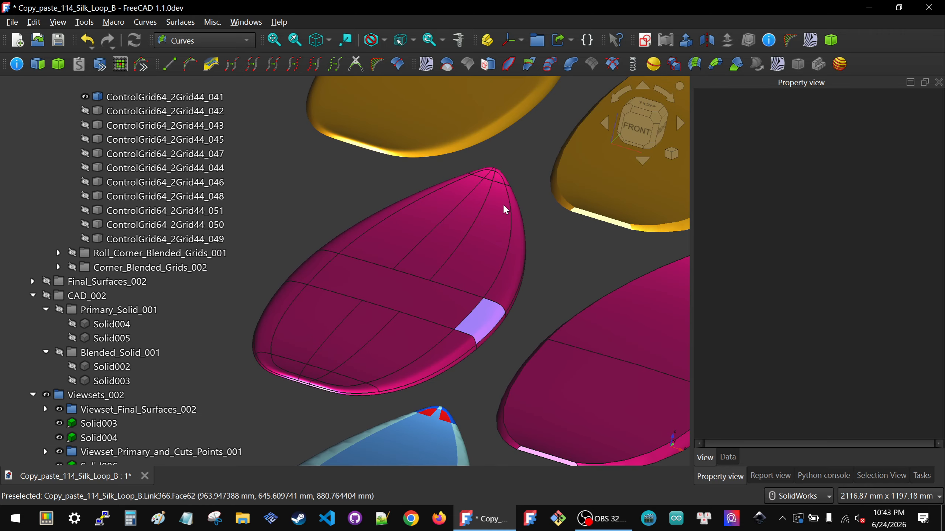
scroll(451, 350, "up", 3)
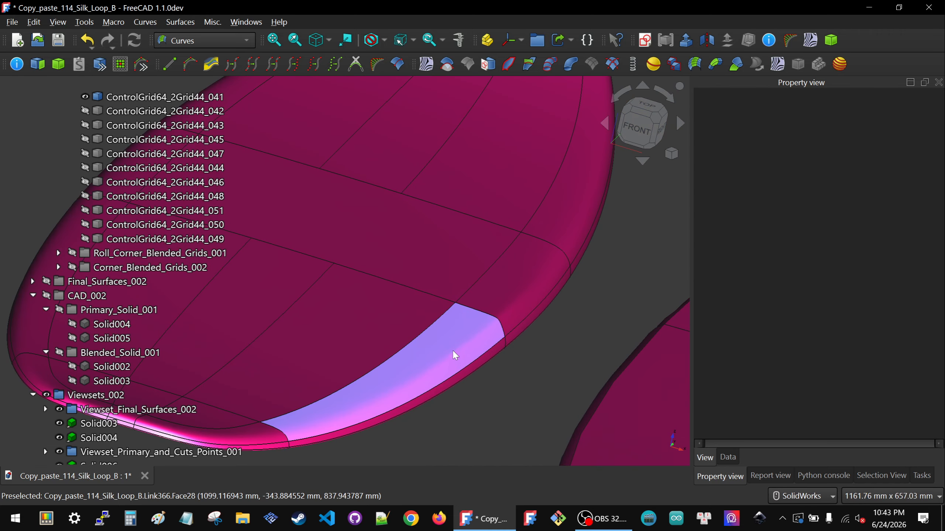
scroll(496, 342, "up", 2)
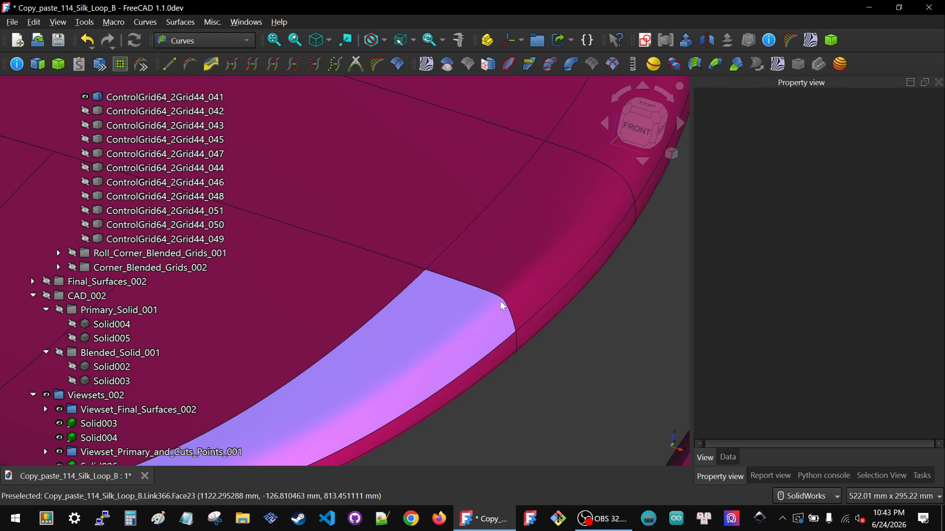
scroll(523, 308, "down", 3)
scroll(524, 308, "down", 5)
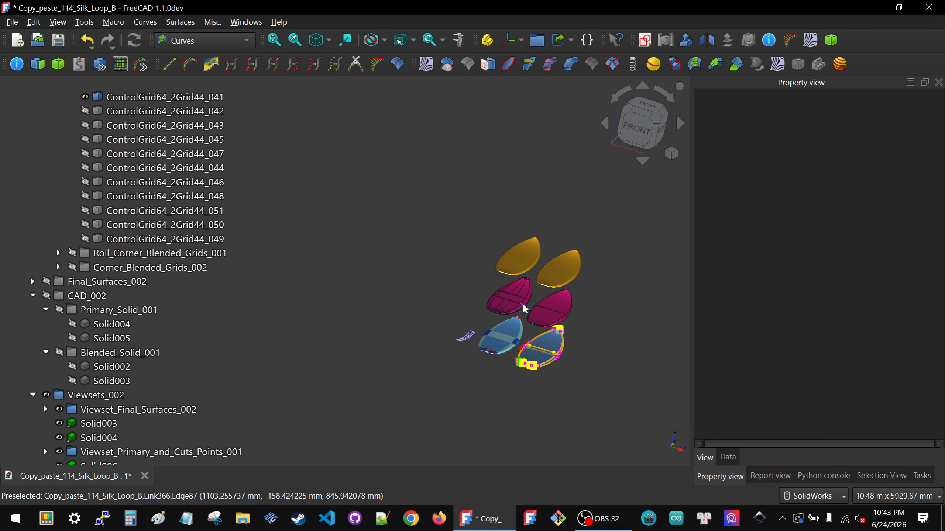
Step: Compare the isolated blended edge grid with the rail patches of the light blue board, focusing on where the tail-side rail patch meets the middle one
scroll(466, 345, "up", 2)
scroll(467, 346, "up", 1)
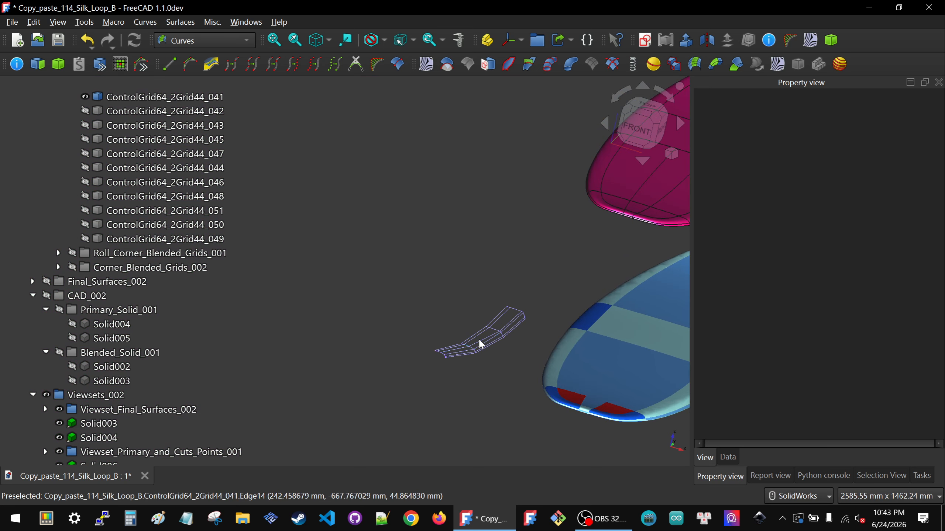
scroll(448, 327, "down", 2)
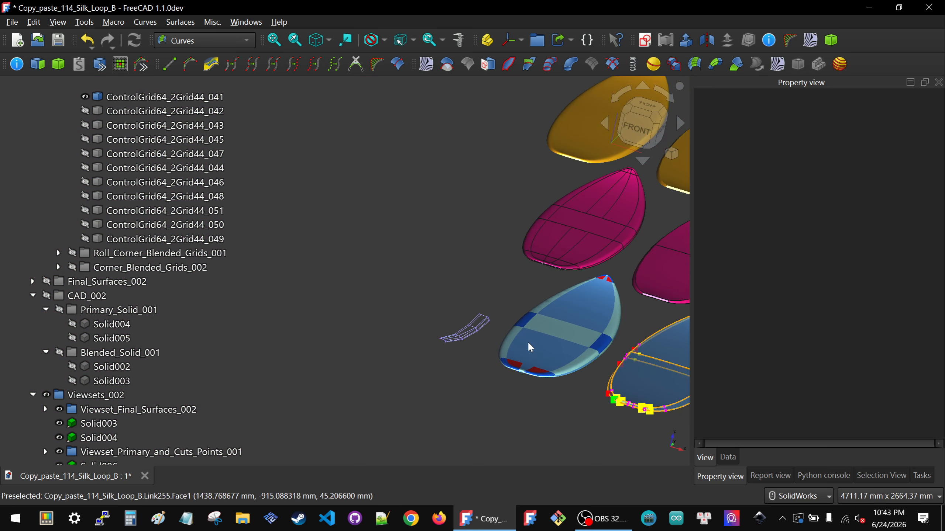
scroll(490, 323, "up", 6)
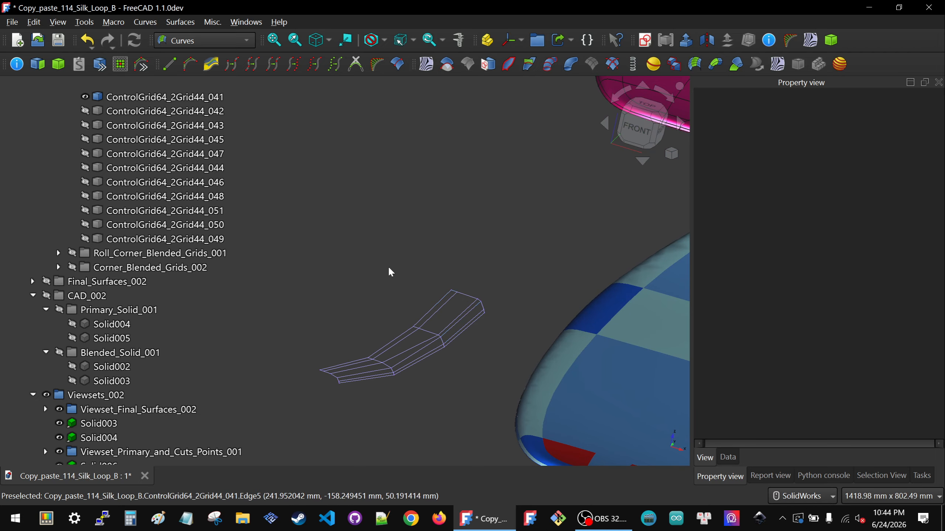
scroll(480, 316, "up", 2)
scroll(411, 299, "down", 5)
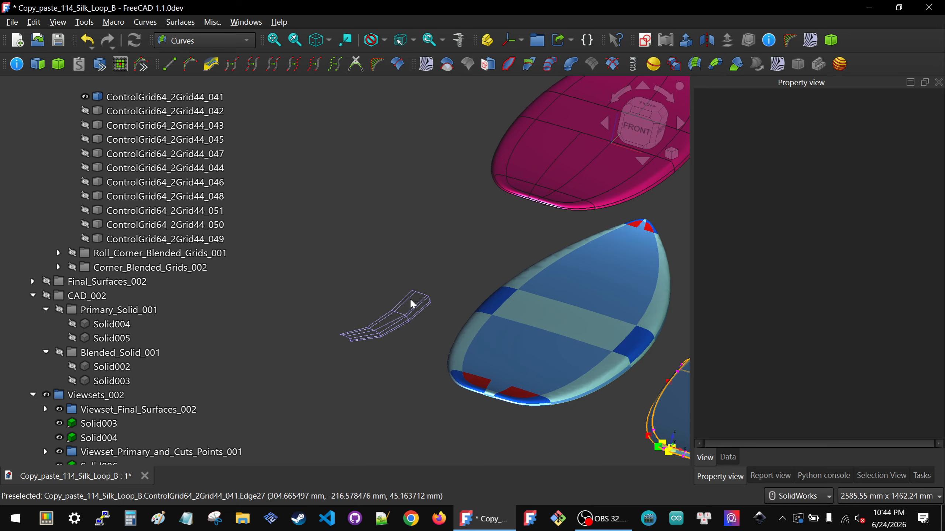
scroll(413, 300, "down", 3)
scroll(529, 342, "up", 5)
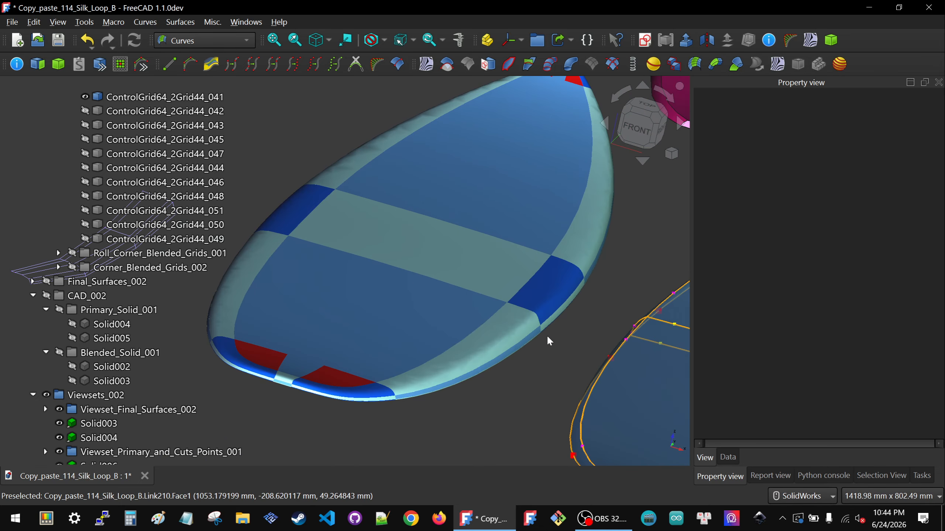
scroll(548, 339, "up", 5)
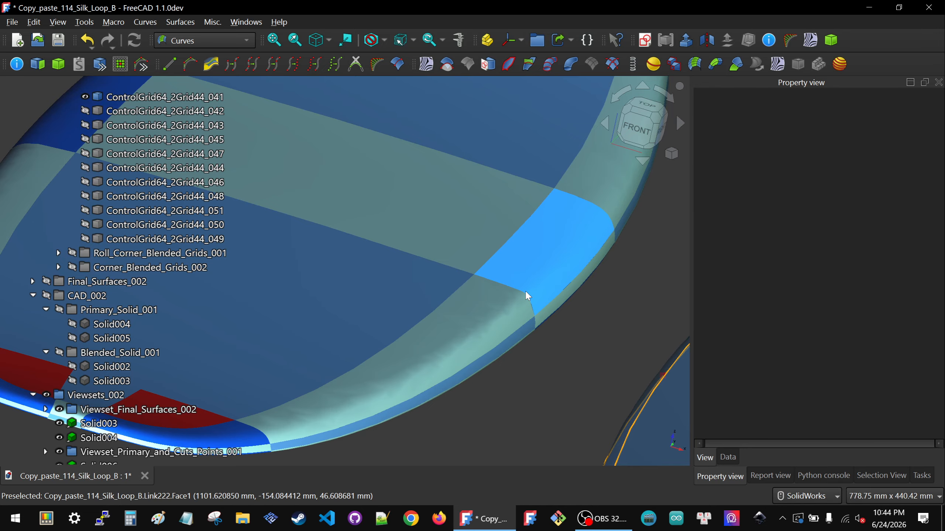
left_click(523, 292)
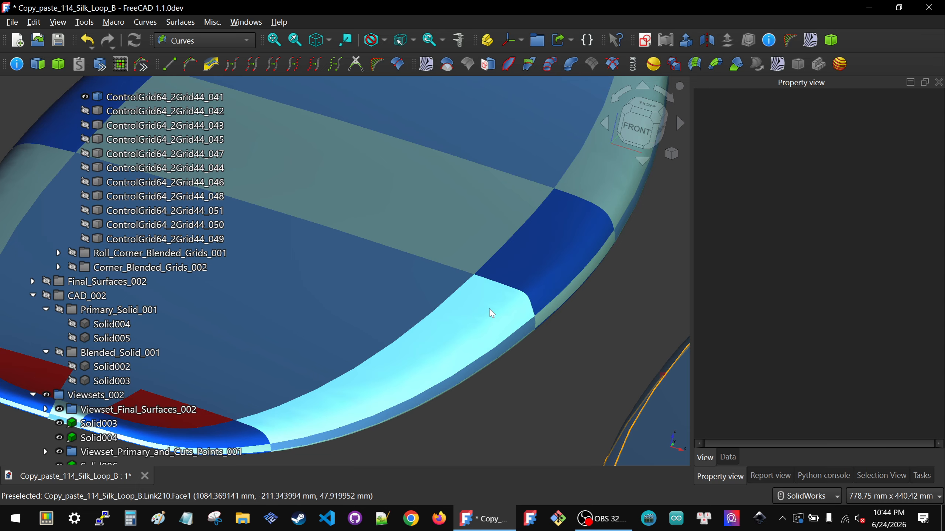
scroll(491, 313, "down", 6)
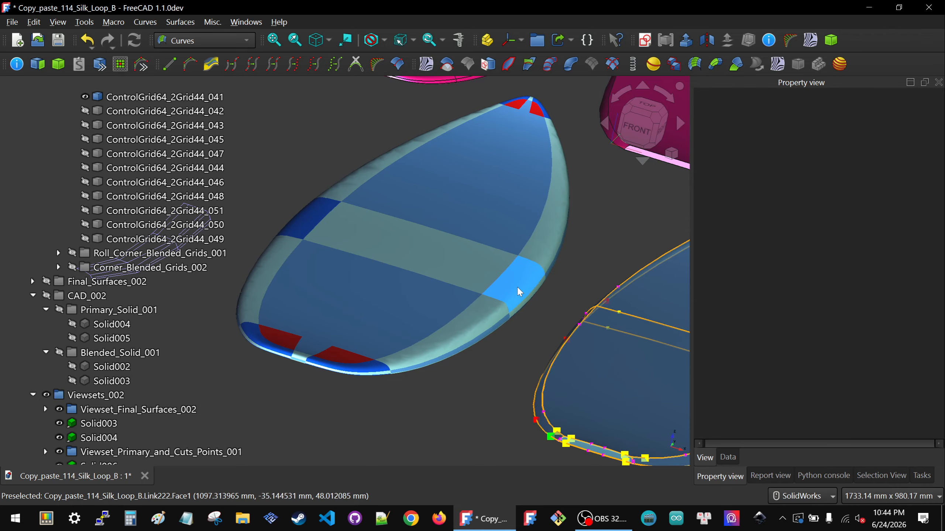
scroll(519, 293, "down", 5)
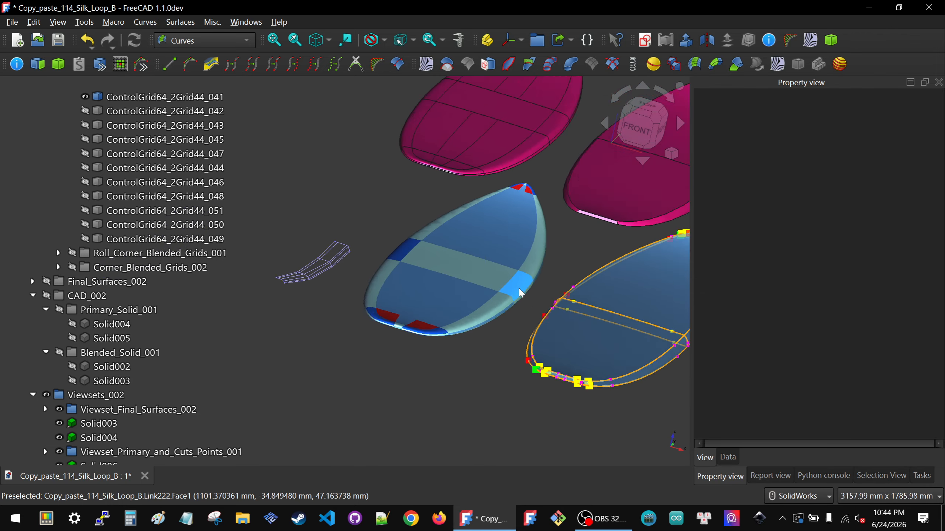
Step: Select the isolated edge grid ControlGrid64_2Grid44_041 and review its data properties, including the inner and tangent scale inputs
scroll(410, 274, "up", 10)
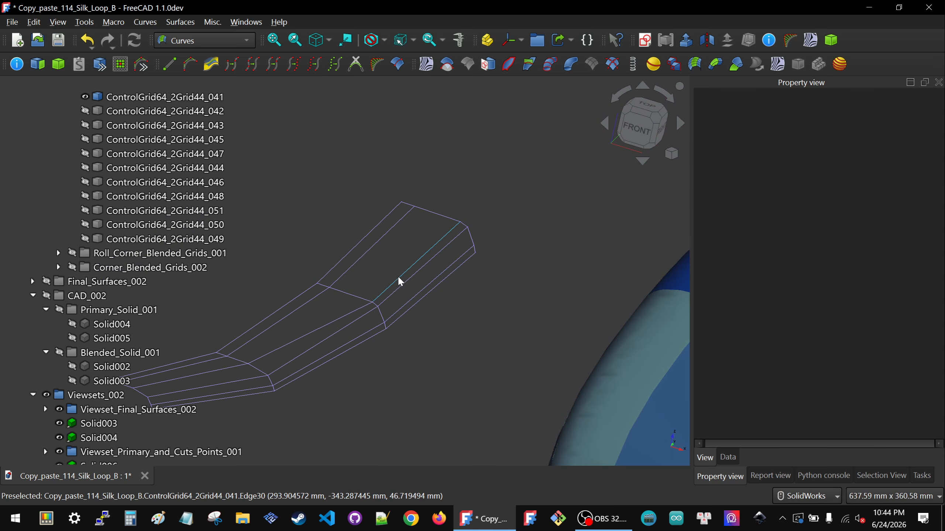
left_click(400, 278)
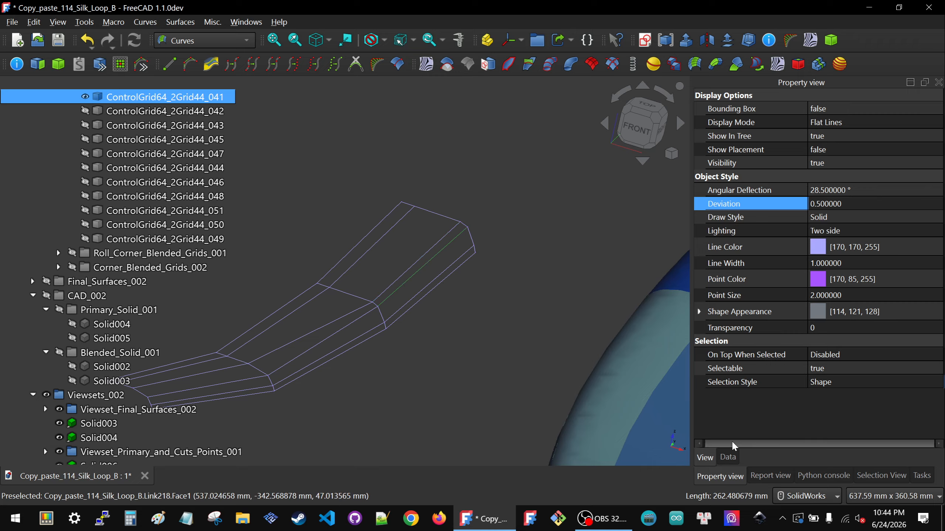
left_click(728, 457)
left_click(830, 232)
left_click(835, 205)
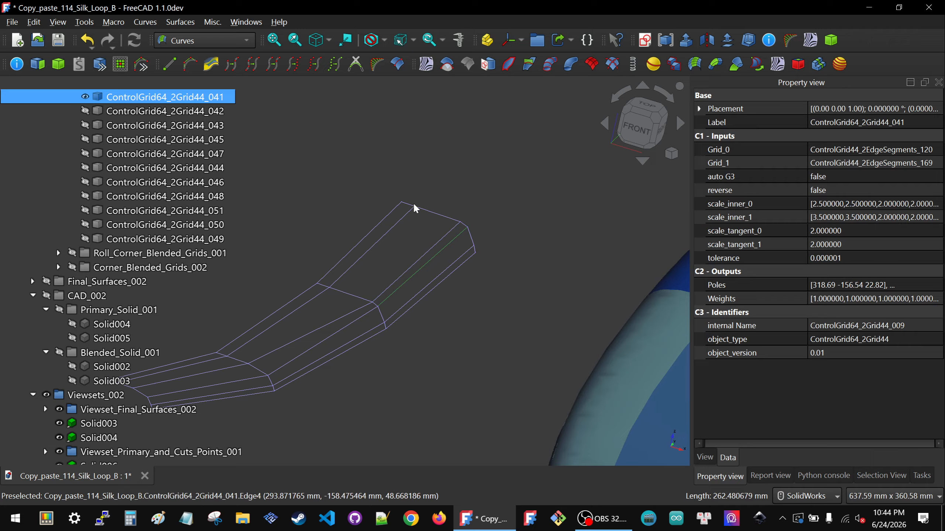
Step: Study the selected grid's control rows up to its mid-board end, comparing that end with the light blue board's middle rail patch
scroll(420, 285, "down", 2)
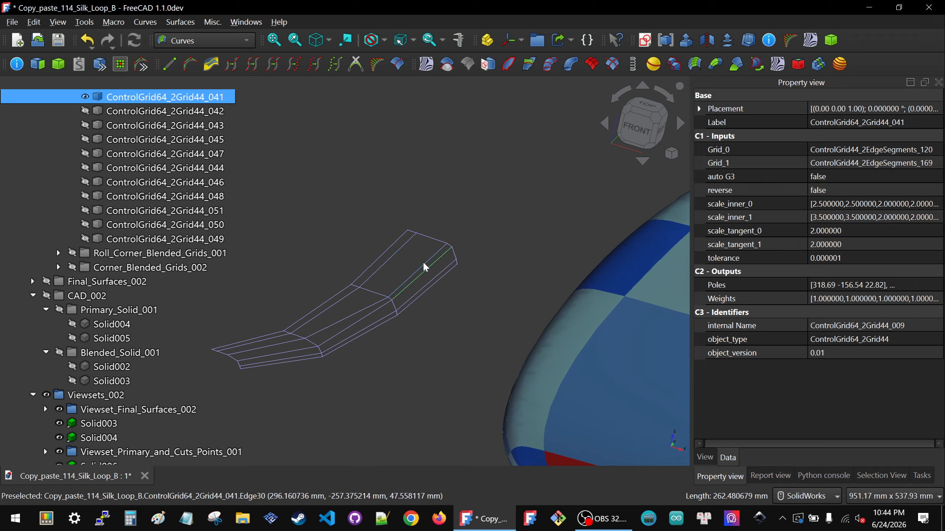
scroll(363, 314, "up", 2)
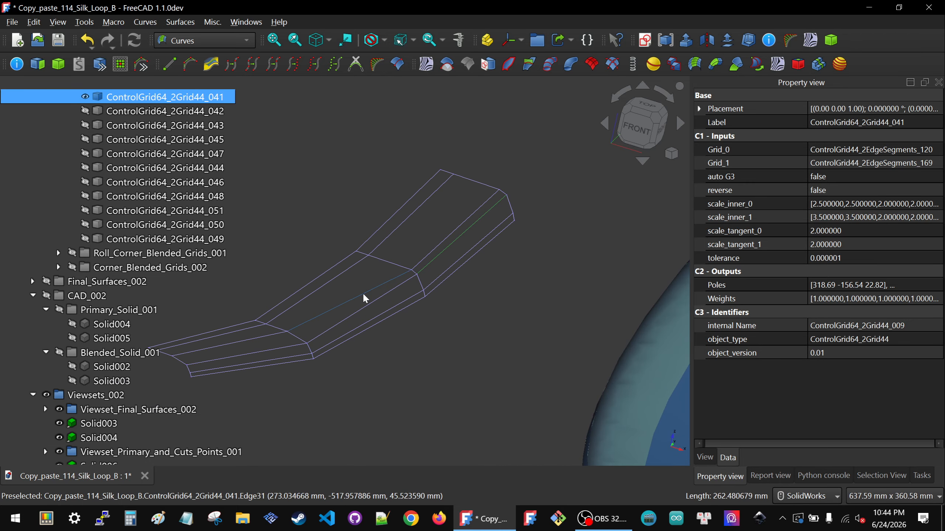
scroll(388, 273, "down", 3)
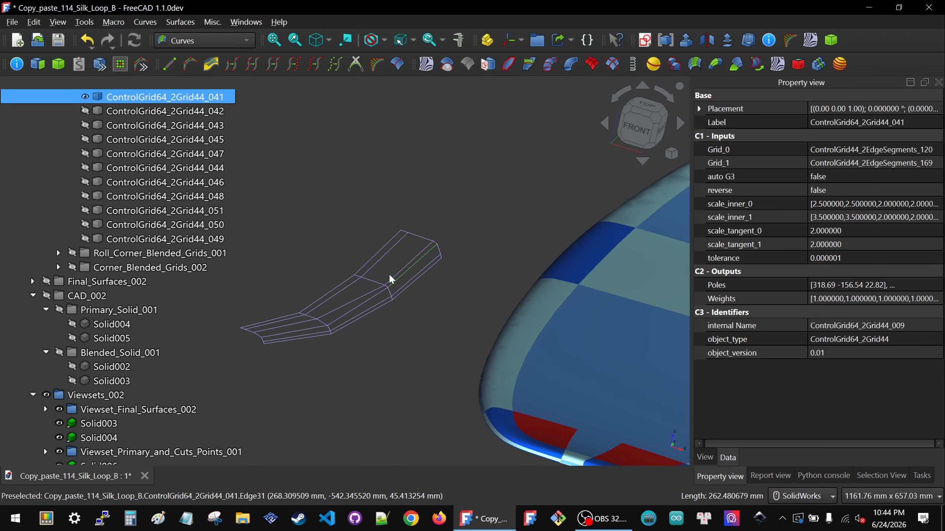
scroll(335, 321, "down", 4)
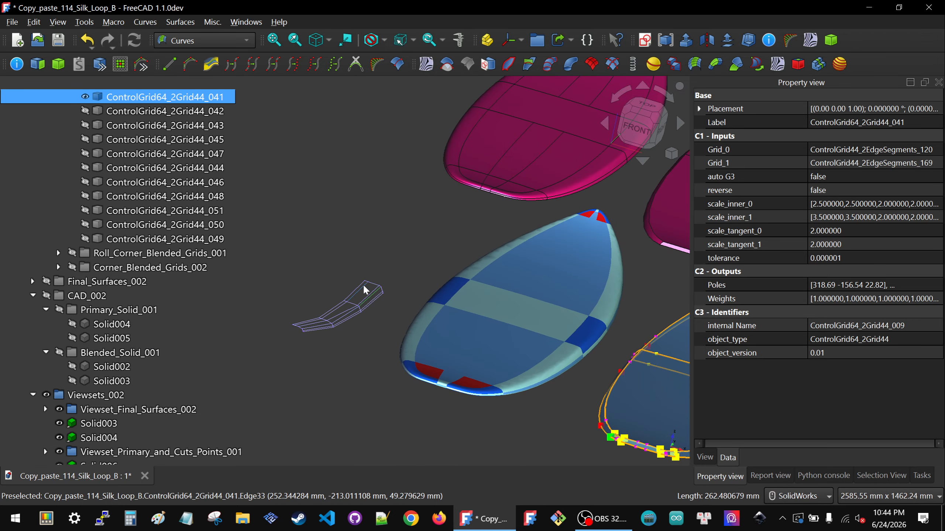
scroll(363, 283, "up", 6)
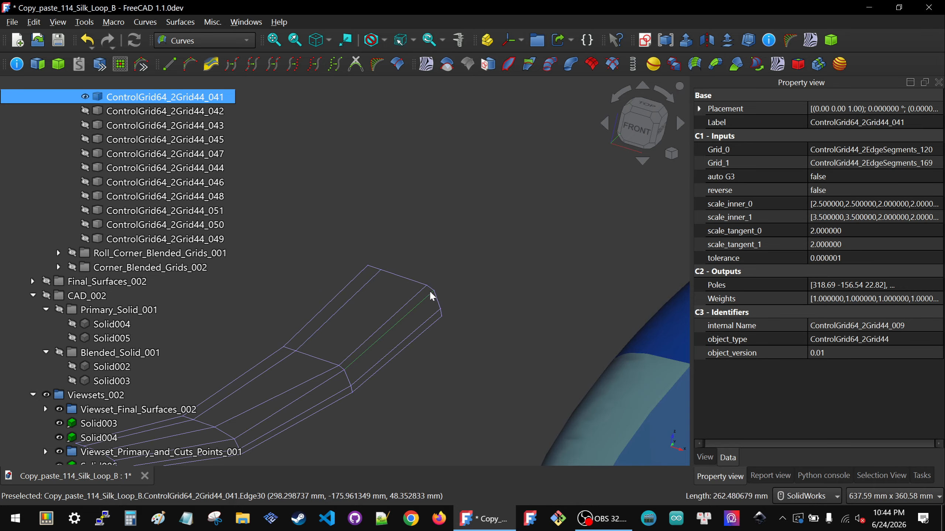
scroll(389, 298, "down", 5)
scroll(607, 353, "up", 5)
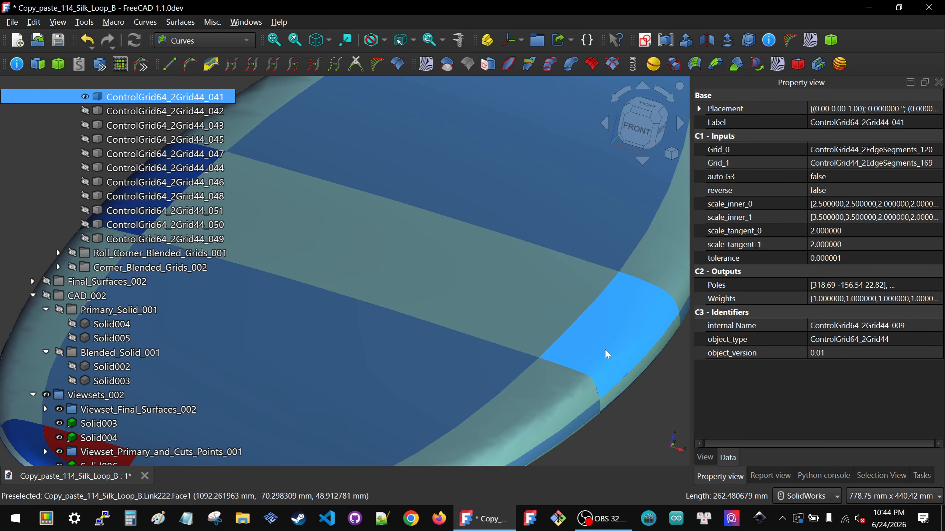
scroll(607, 329, "down", 6)
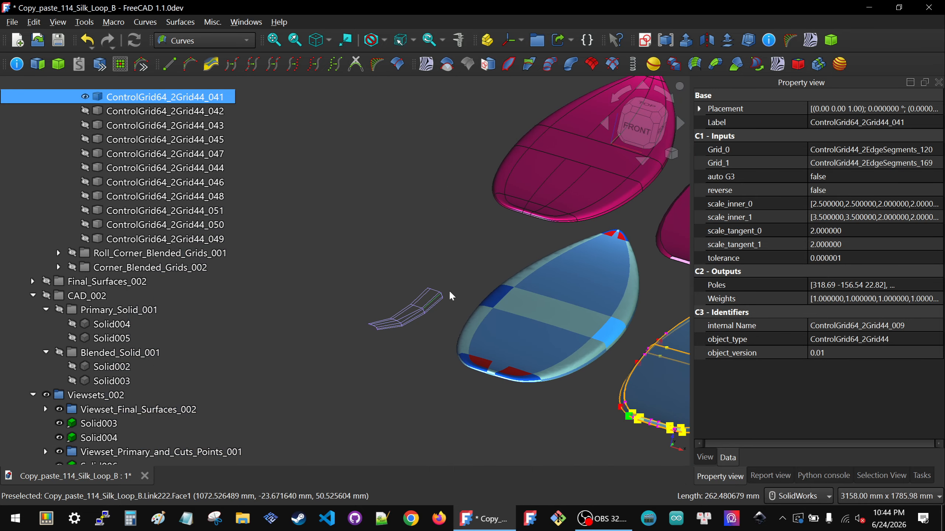
scroll(448, 290, "up", 4)
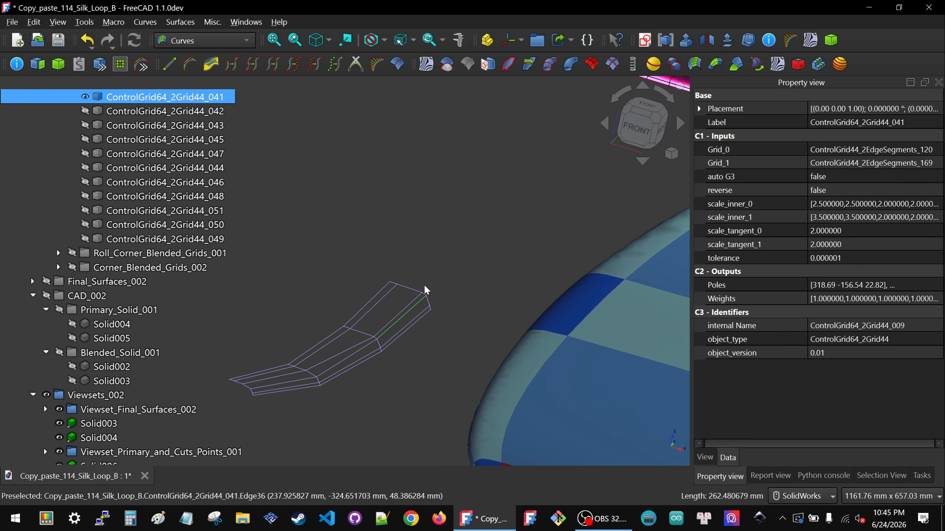
scroll(424, 287, "down", 6)
Step: Expand Intermediate_Blending_Grids_001 and show the Corner_Subgrids_002 group beside the isolated edge grid
scroll(88, 282, "up", 2)
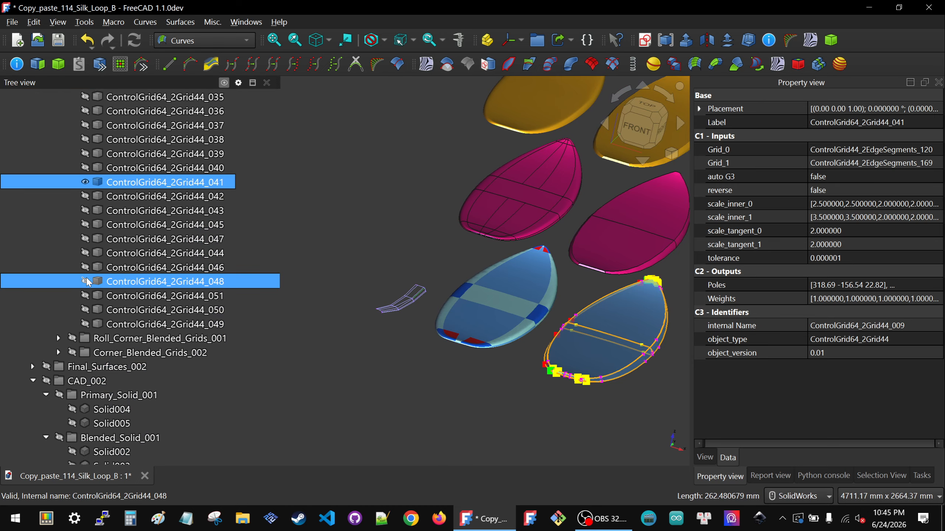
scroll(88, 282, "up", 6)
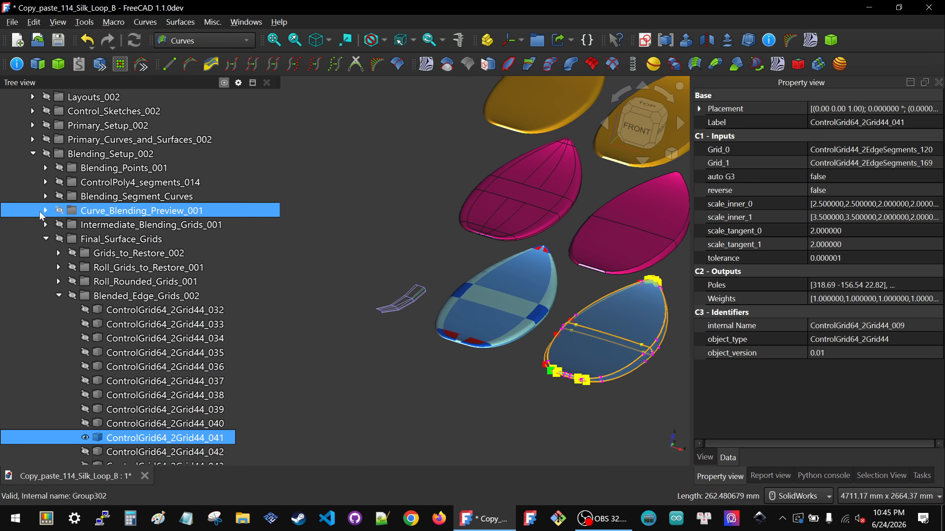
left_click(45, 225)
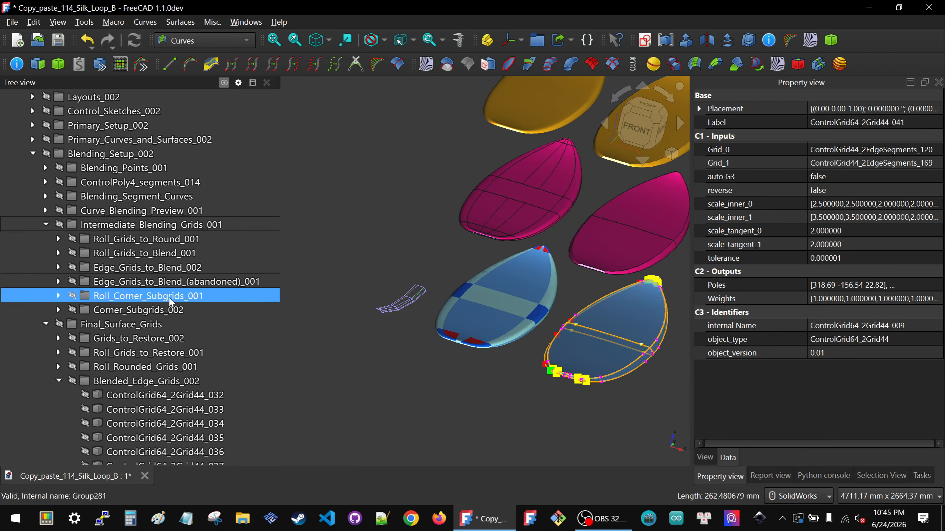
left_click(115, 296)
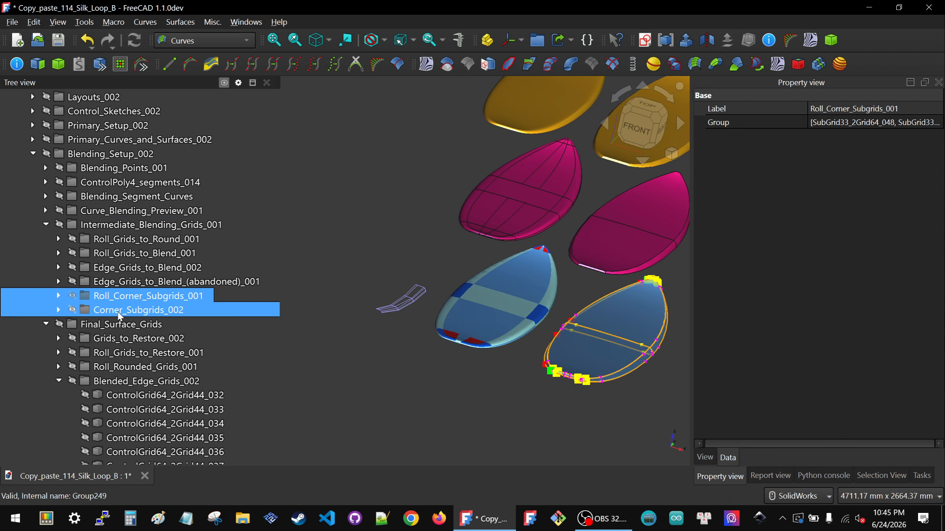
left_click(119, 311)
key("space")
scroll(417, 290, "up", 5)
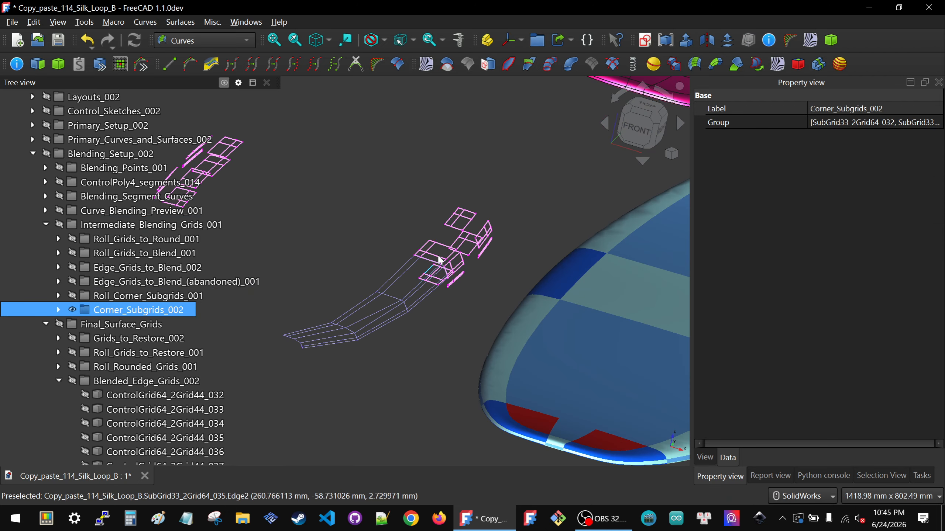
Step: Identify the corner subgrid adjoining the edge grid's end, hide the Corner_Subgrids_002 group, and show only SubGrid33_2Grid64_038
scroll(439, 259, "up", 5)
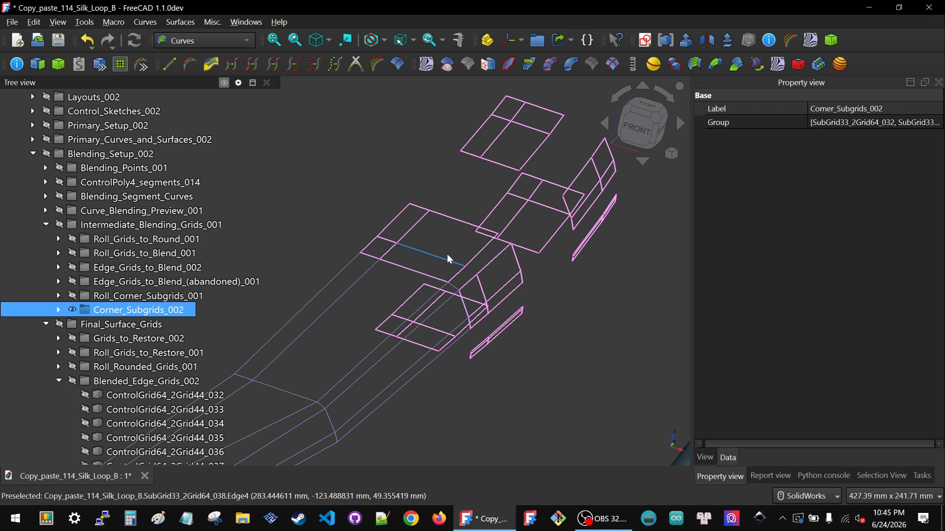
left_click(476, 256)
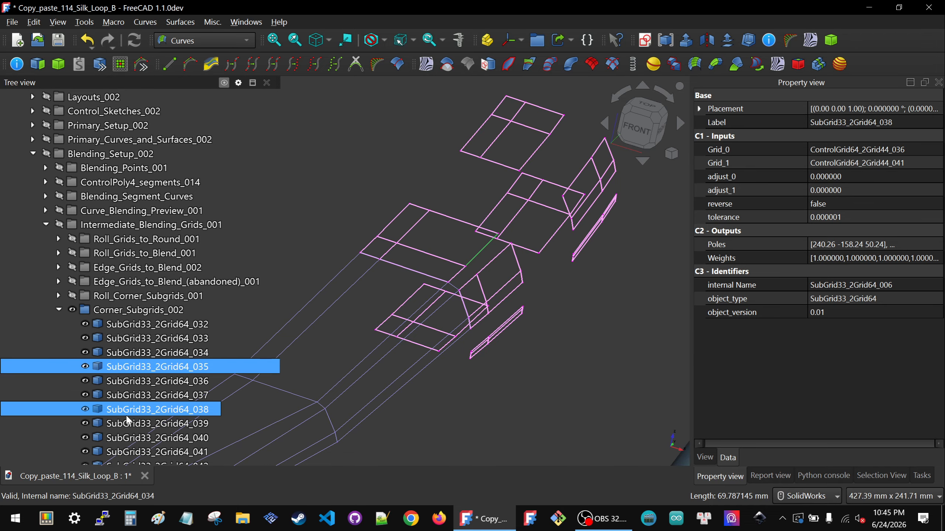
left_click(114, 313)
key("space")
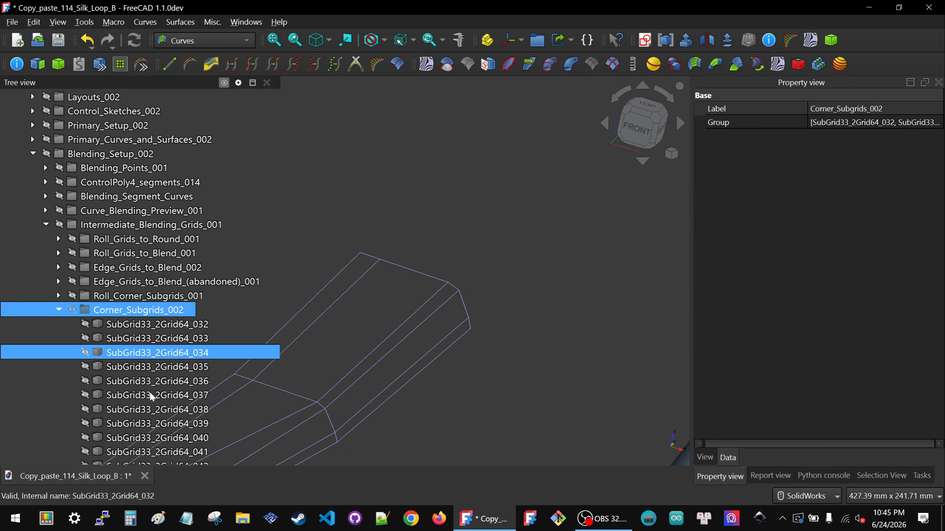
left_click(152, 409)
key("space")
scroll(463, 311, "down", 4)
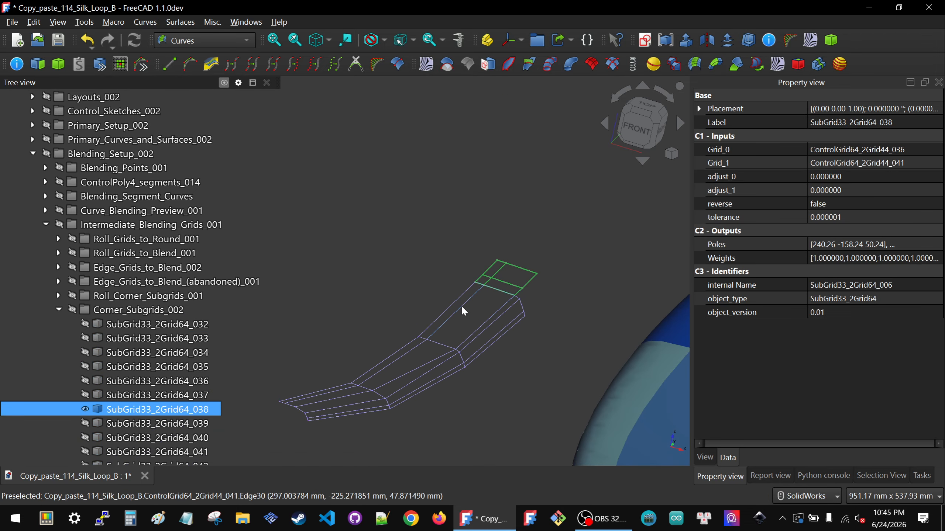
Step: Set the first scale_inner_1 value of ControlGrid64_2Grid44_041 to 2, and clear the selection
left_click(463, 311)
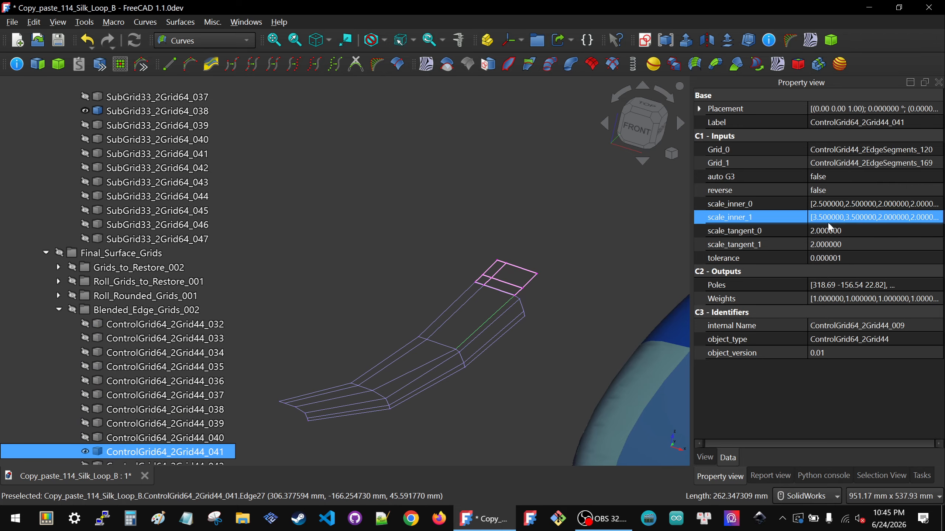
left_click(810, 226)
left_click(872, 218)
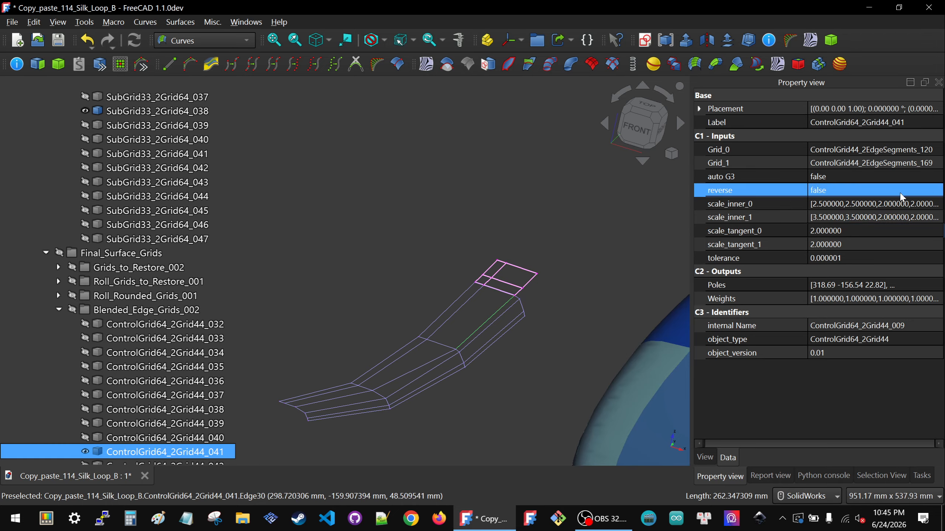
left_click(901, 220)
left_click(937, 219)
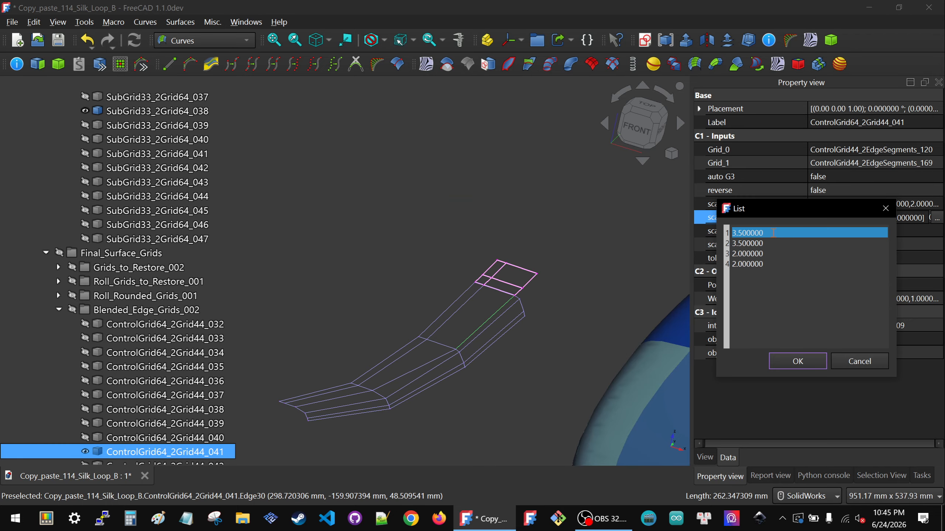
left_click(771, 232)
left_click_drag(770, 230, 710, 229)
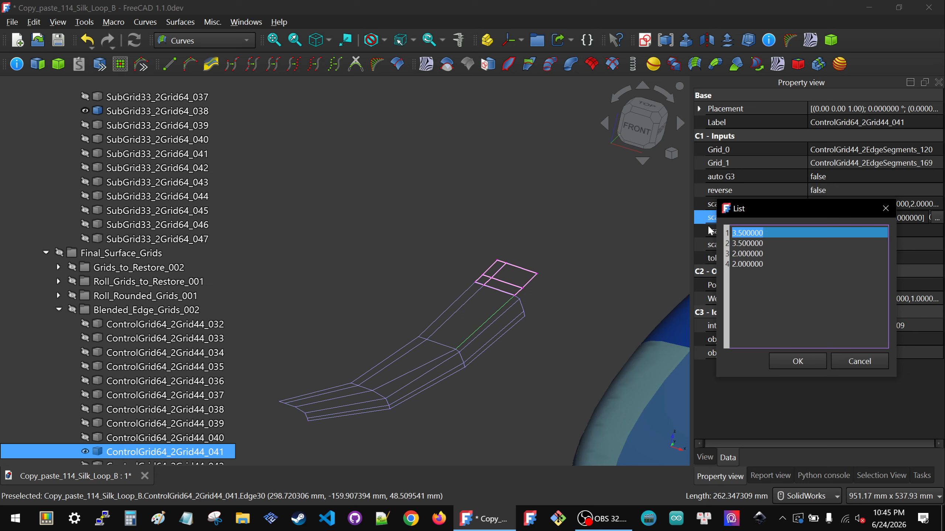
type("2")
left_click(778, 358)
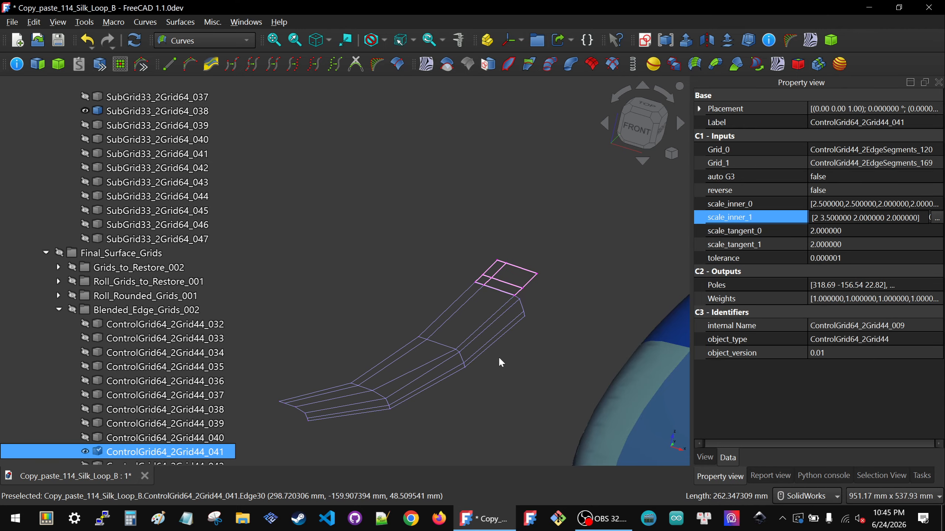
left_click(451, 314)
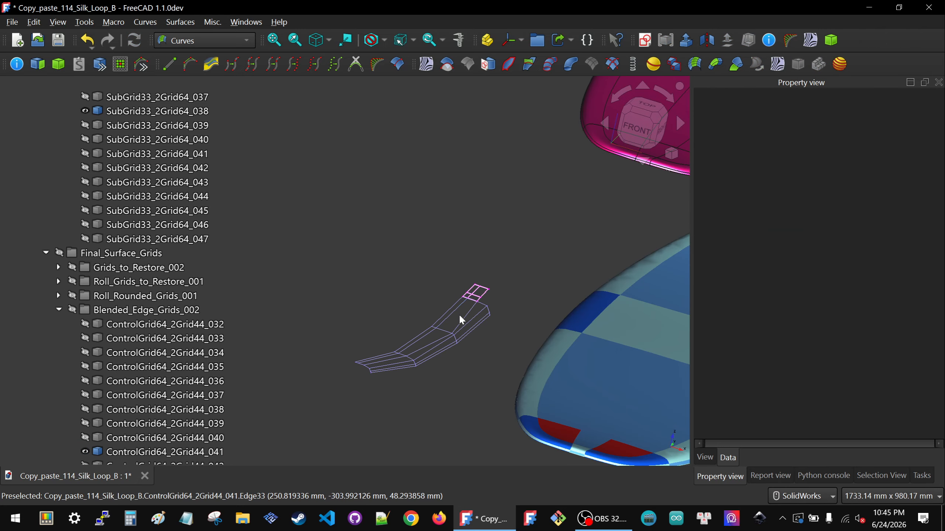
Step: Inspect where SubGrid33_2Grid64_038 meets the isolated edge grid, comparing the junction with the light blue board's rail patches
scroll(460, 314, "up", 2)
scroll(480, 337, "up", 10)
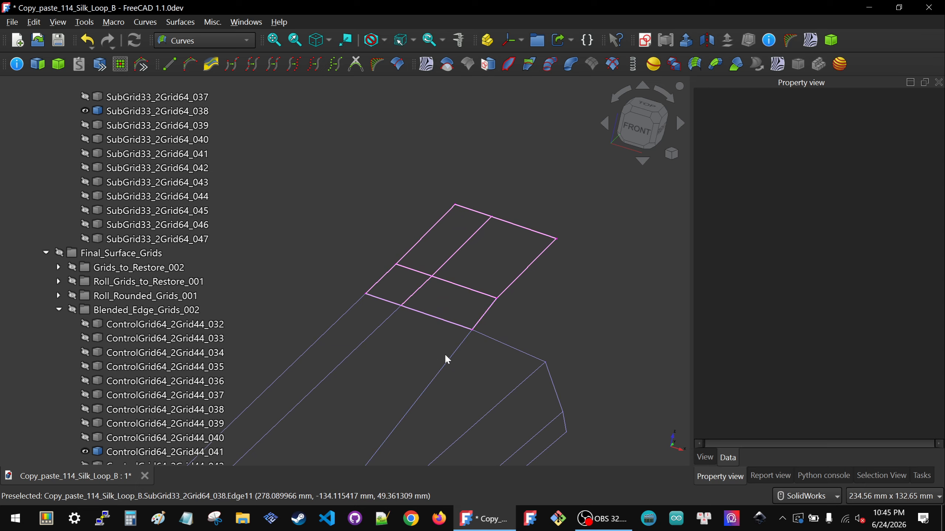
scroll(459, 303, "down", 10)
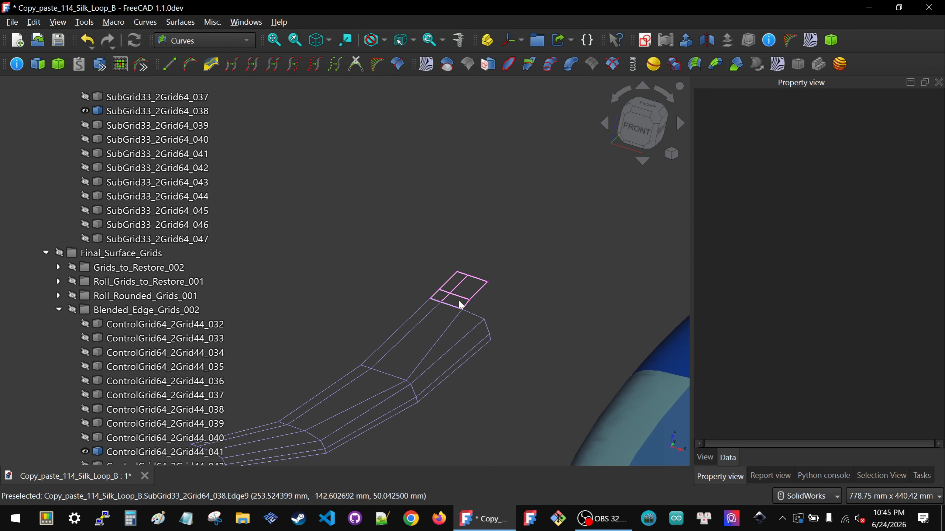
scroll(460, 303, "up", 10)
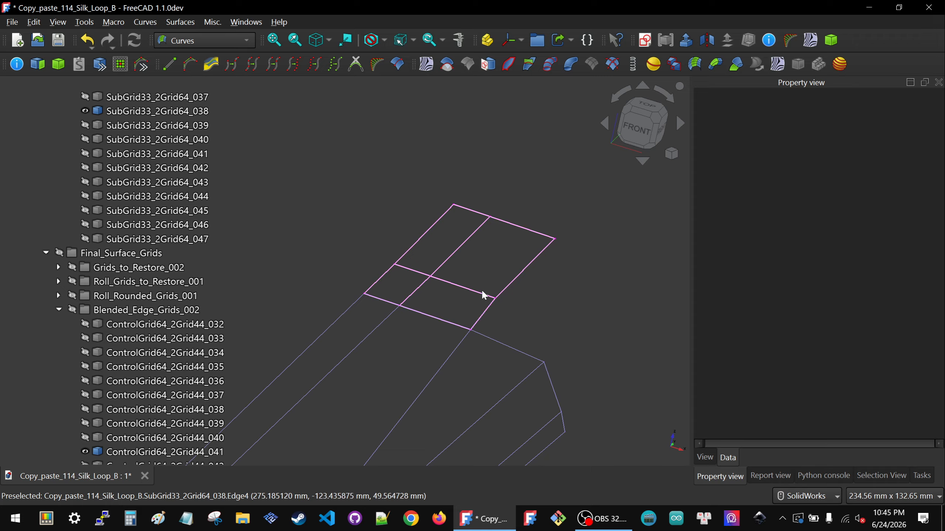
scroll(400, 263, "down", 15)
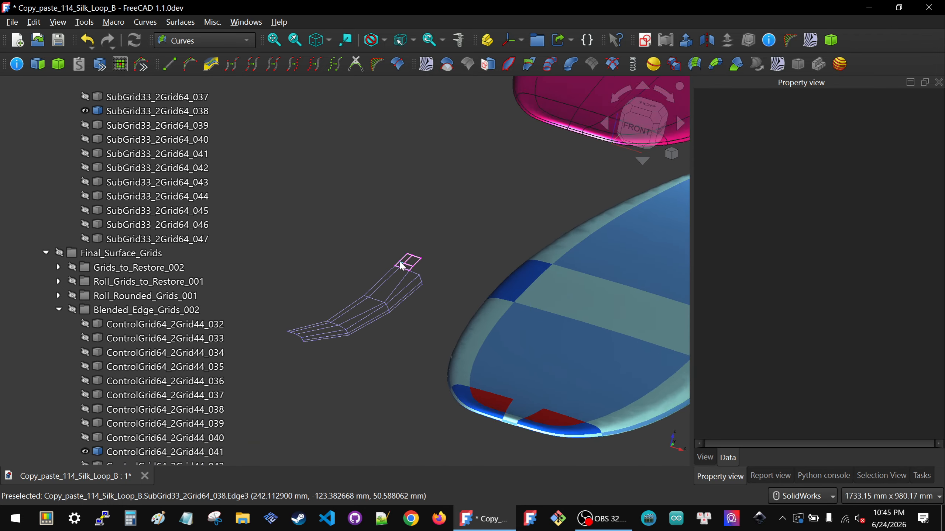
scroll(643, 340, "down", 4)
scroll(568, 343, "up", 9)
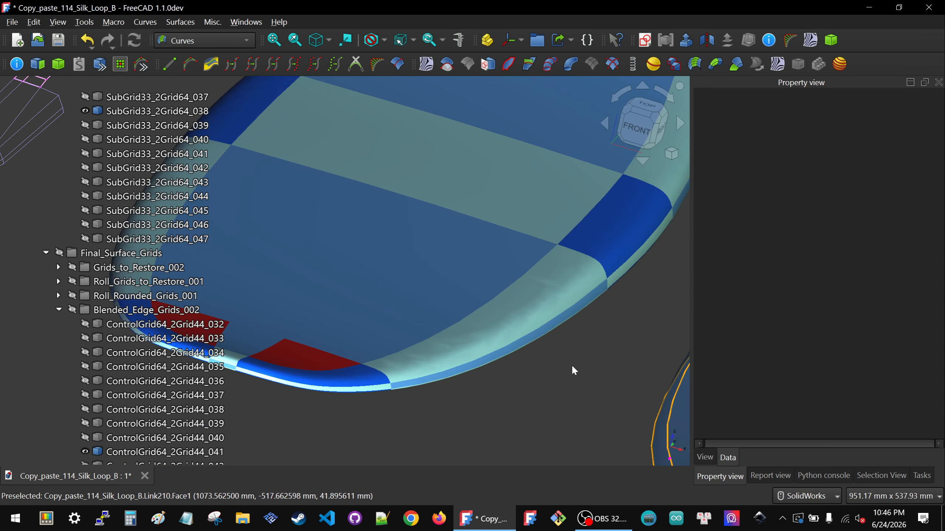
middle_click_drag(489, 283, 487, 249)
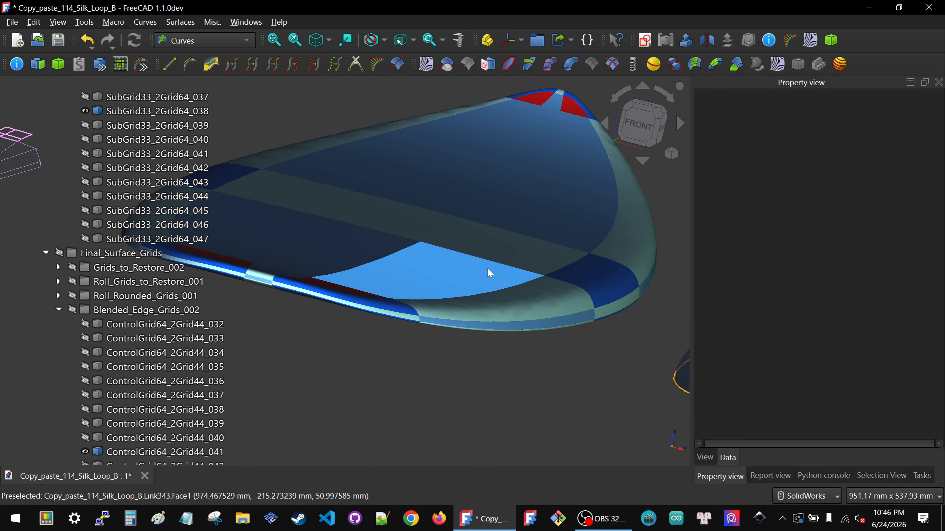
scroll(480, 286, "down", 5)
middle_click_drag(449, 278, 458, 352)
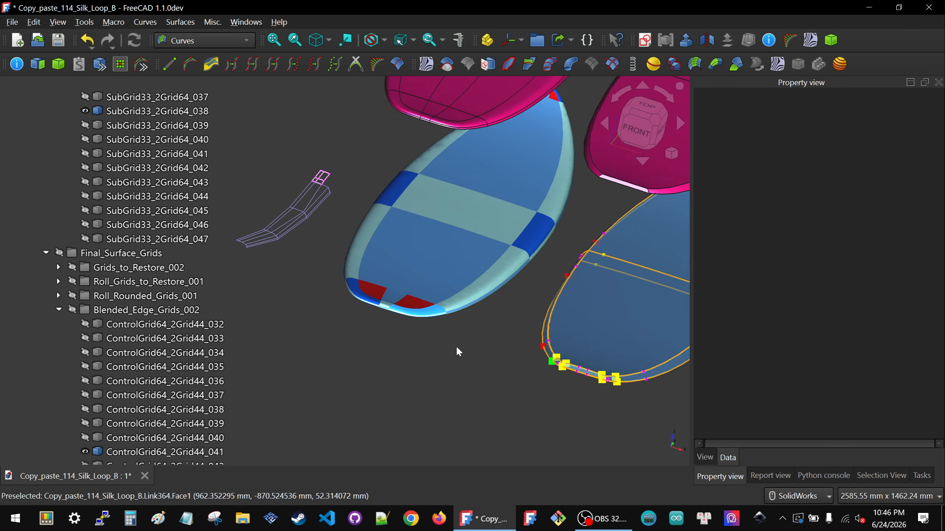
Step: Examine the magenta board's tail rail patch and adjoining mid-board rail patch, comparing them with the isolated edge grid and corner subgrid
scroll(503, 225, "down", 5)
scroll(496, 207, "up", 7)
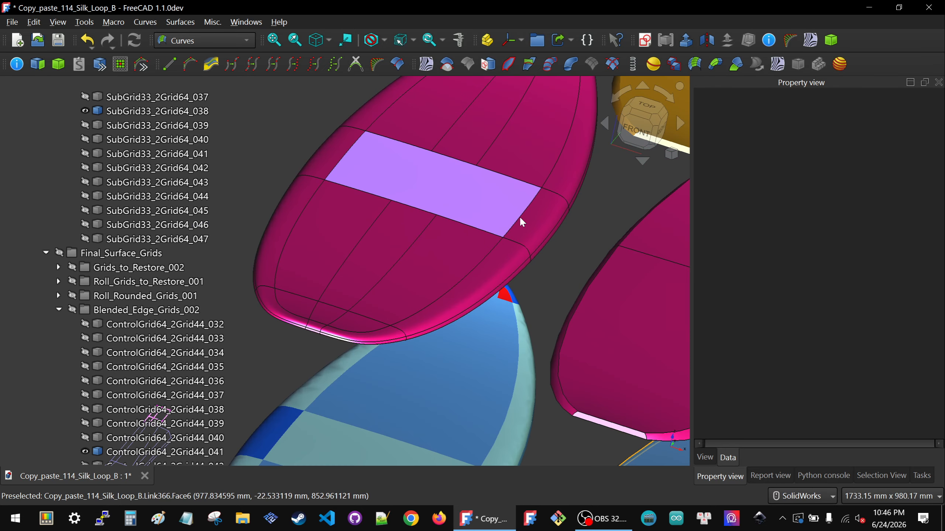
scroll(520, 216, "up", 3)
middle_click_drag(432, 221, 442, 212)
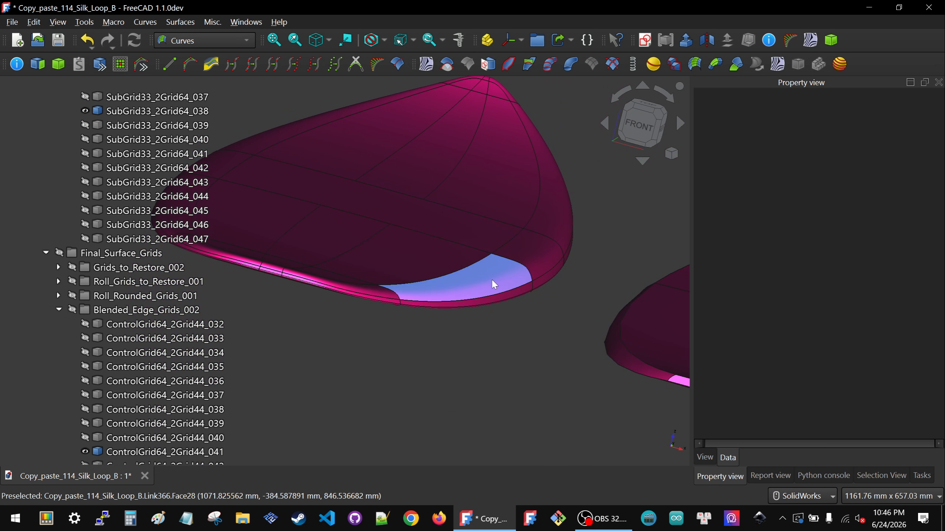
scroll(493, 278, "down", 3)
middle_click_drag(494, 279, 500, 297)
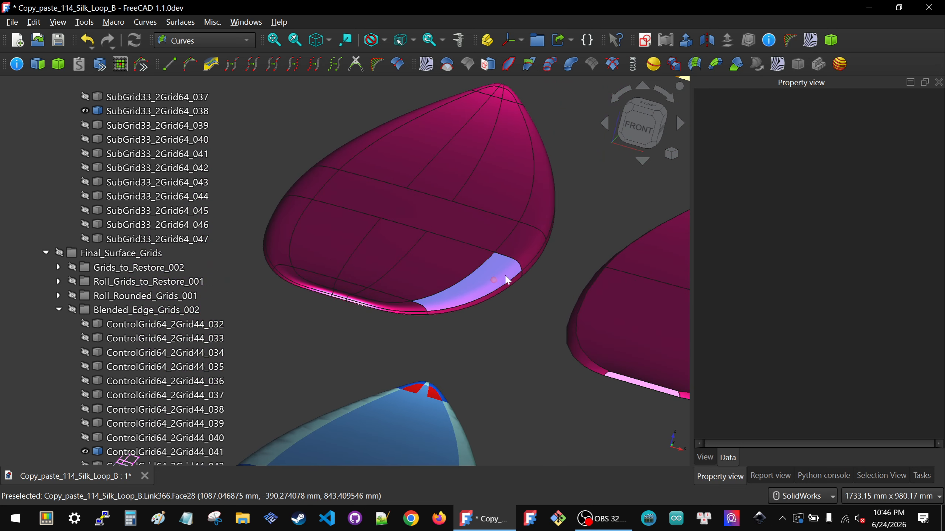
middle_click_drag(519, 264, 519, 255)
scroll(519, 263, "down", 3)
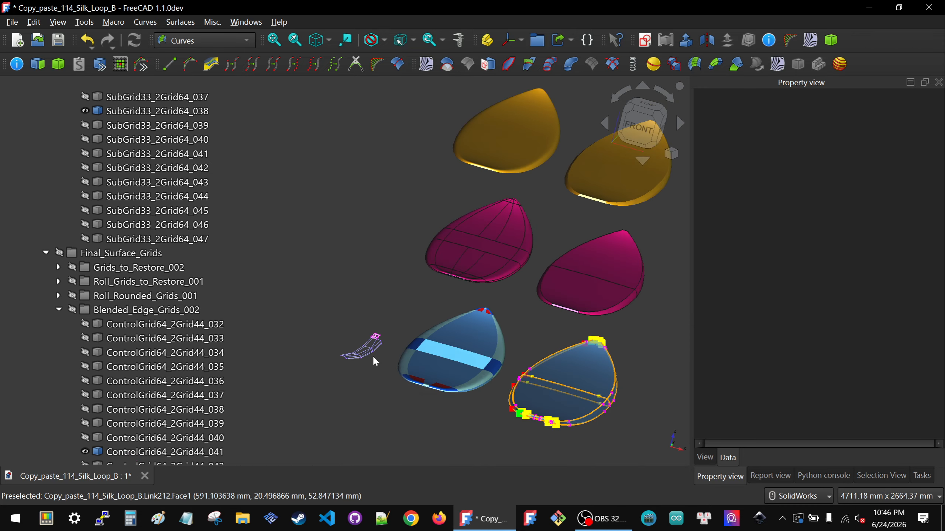
scroll(366, 335, "up", 5)
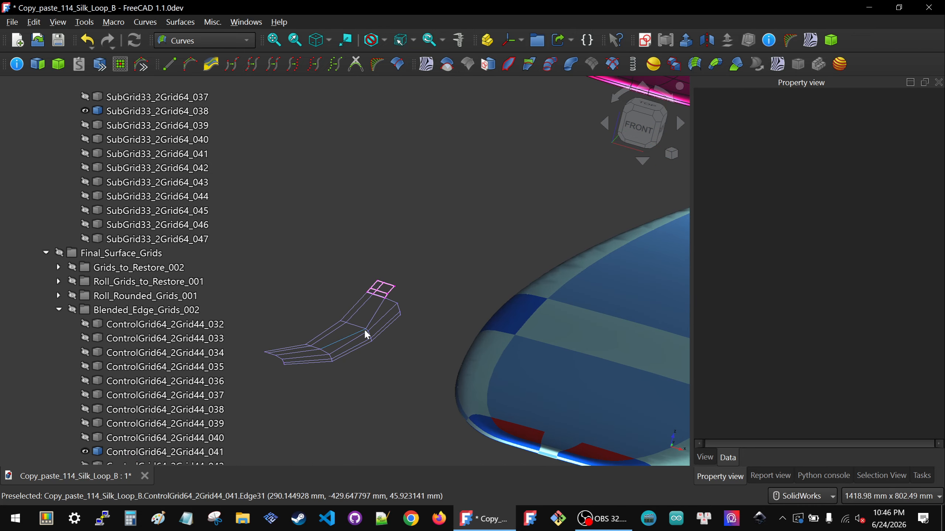
scroll(364, 334, "down", 7)
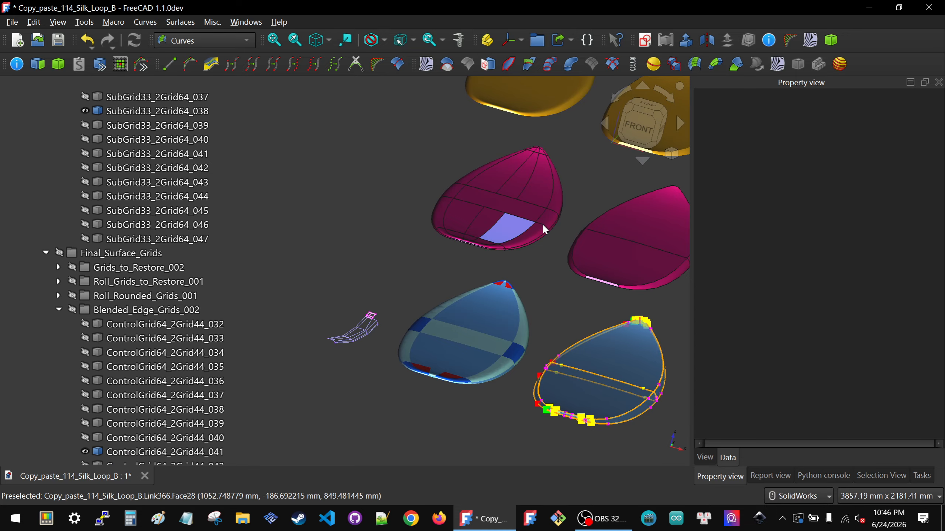
scroll(541, 223, "up", 8)
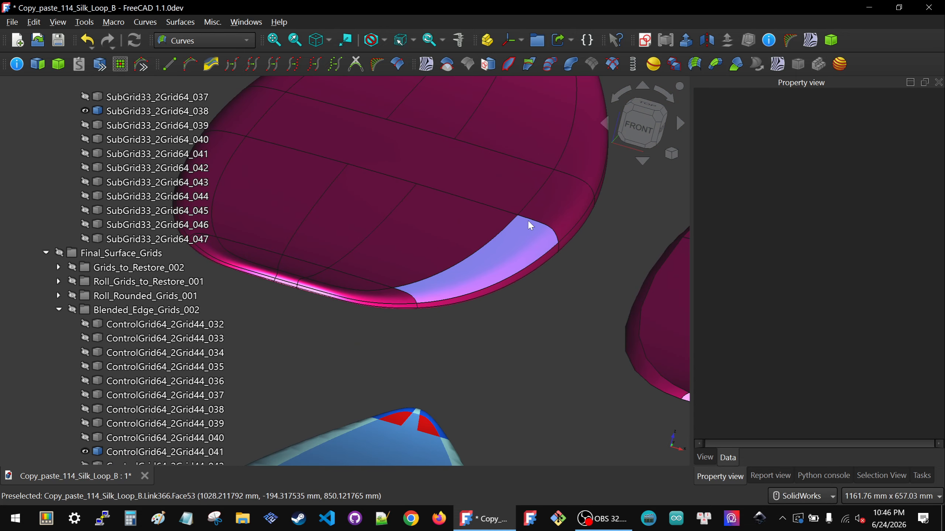
middle_click_drag(555, 229, 573, 188)
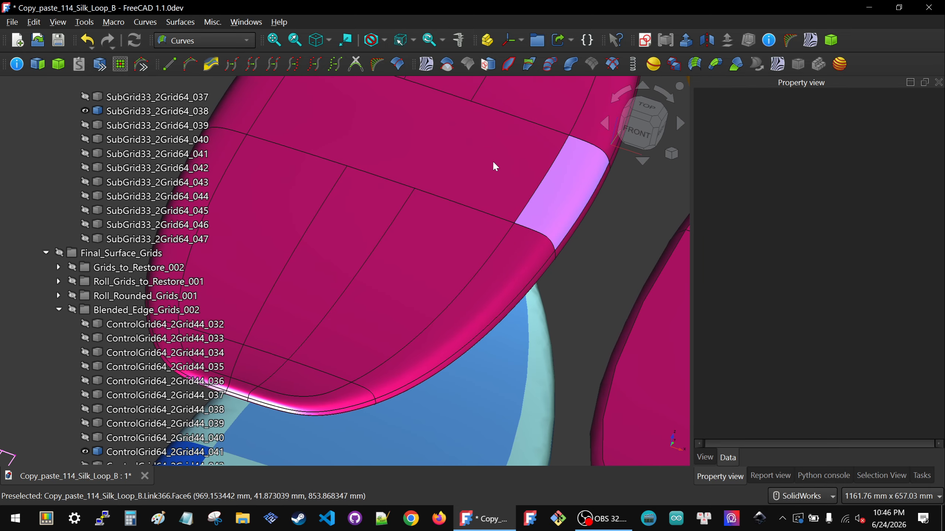
scroll(571, 226, "down", 1)
scroll(571, 226, "down", 5)
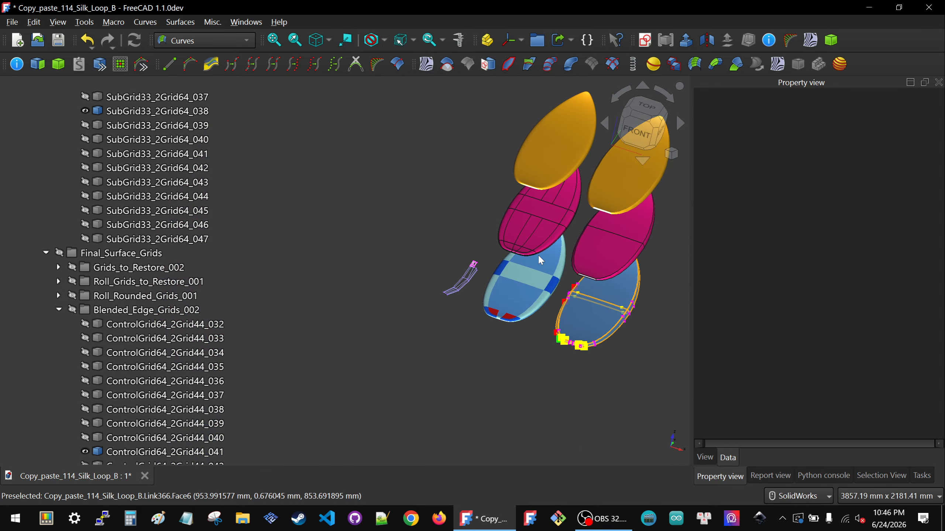
scroll(452, 287, "up", 4)
scroll(452, 286, "up", 3)
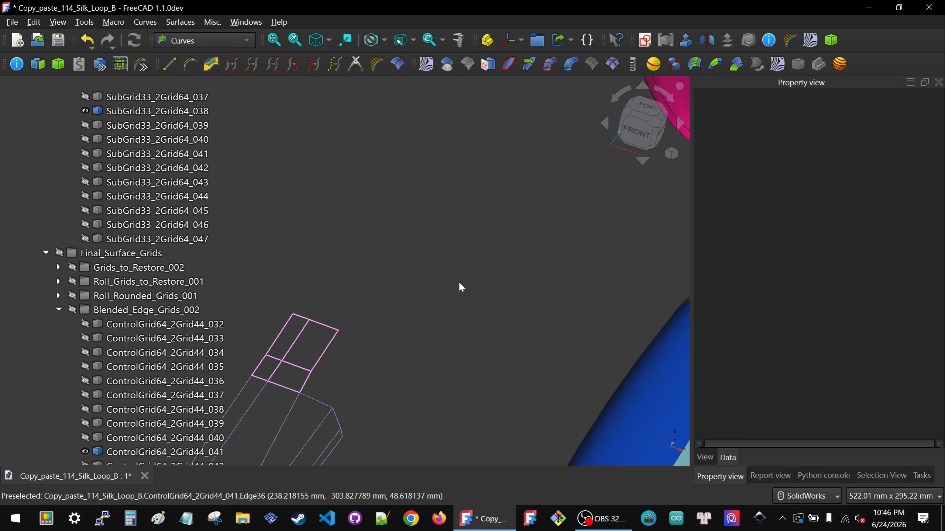
Step: Set the second scale_inner_1 value of ControlGrid64_2Grid44_041 to 8, and clear the selection
scroll(409, 320, "down", 1)
left_click(382, 343)
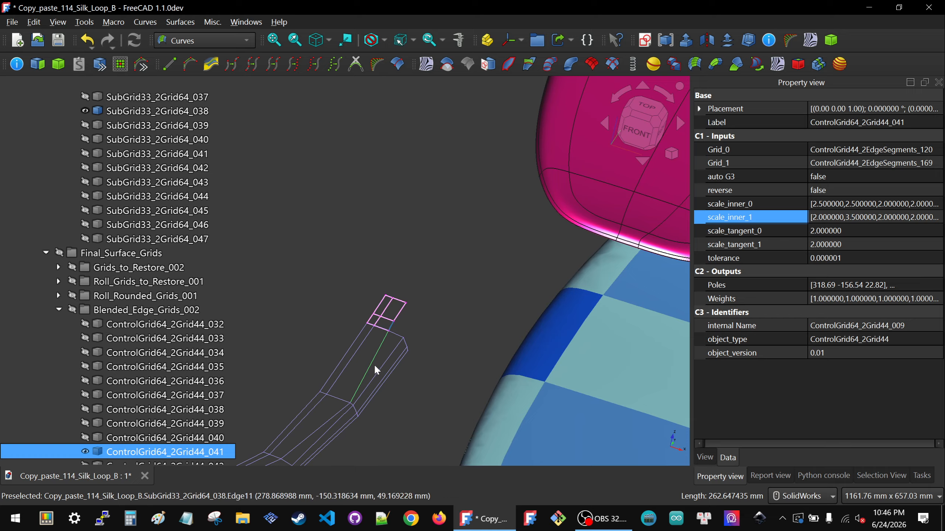
left_click(885, 203, "ctrl")
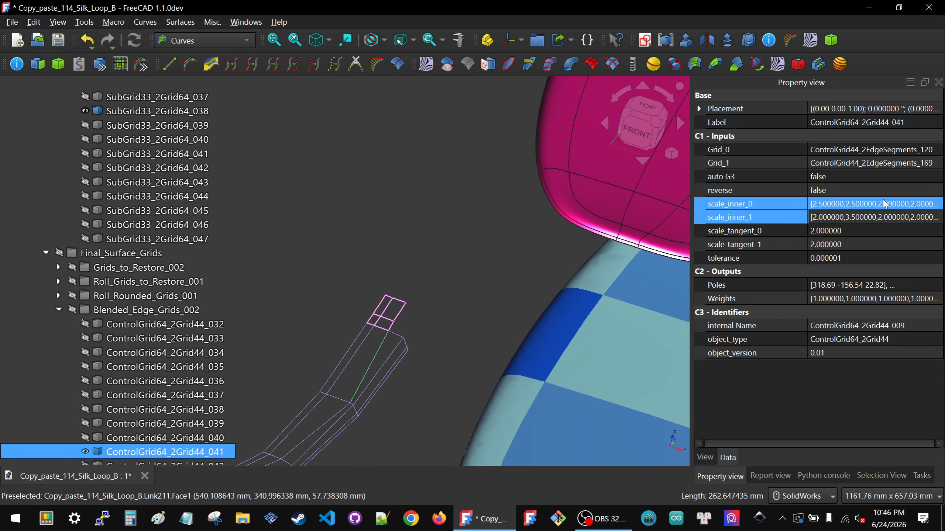
left_click(841, 215)
left_click(832, 217)
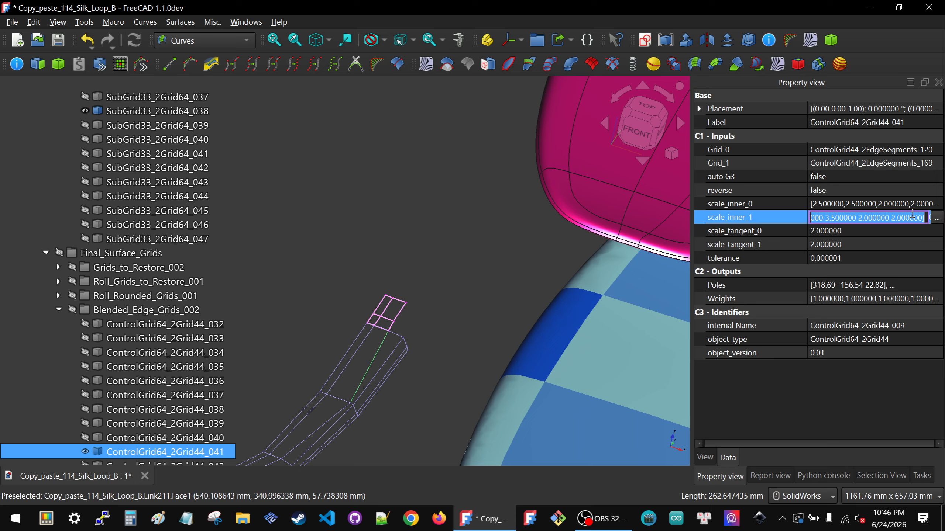
left_click(937, 217)
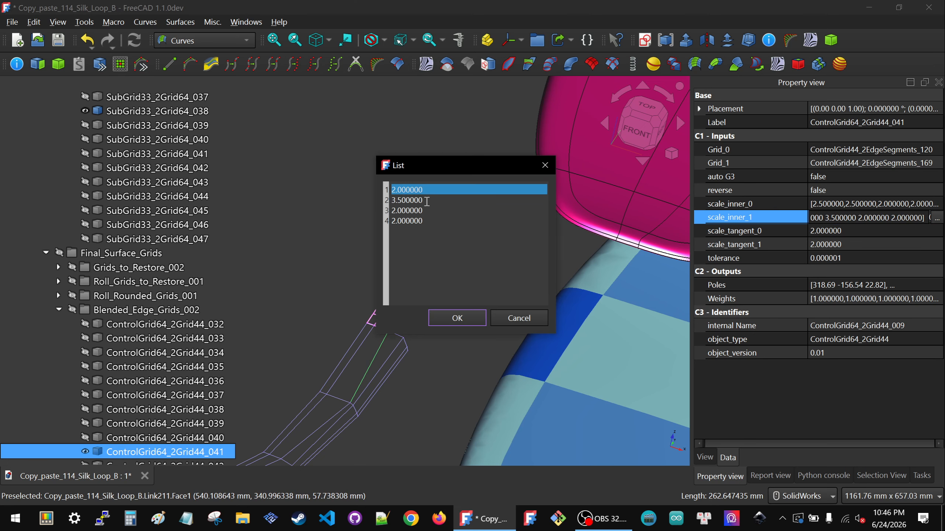
left_click_drag(426, 202, 350, 204)
type("8")
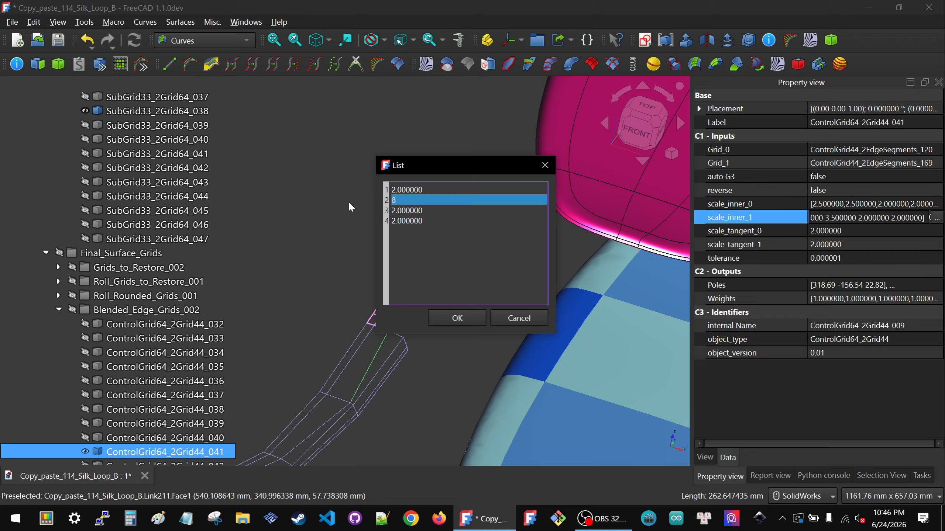
left_click(445, 317)
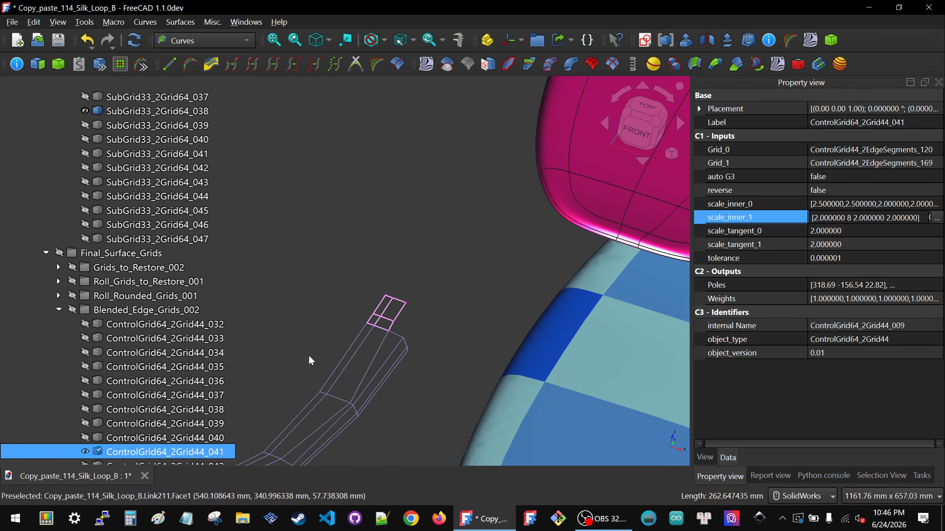
left_click(361, 337)
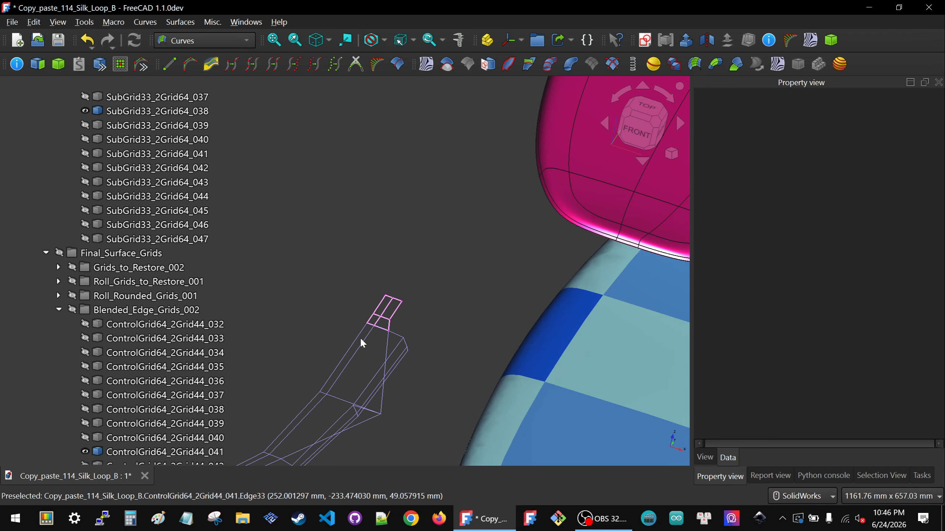
Step: Examine the modified edge grid and corner subgrid from several angles alongside the light blue board's rail patches
scroll(365, 329, "down", 2)
scroll(370, 369, "down", 2)
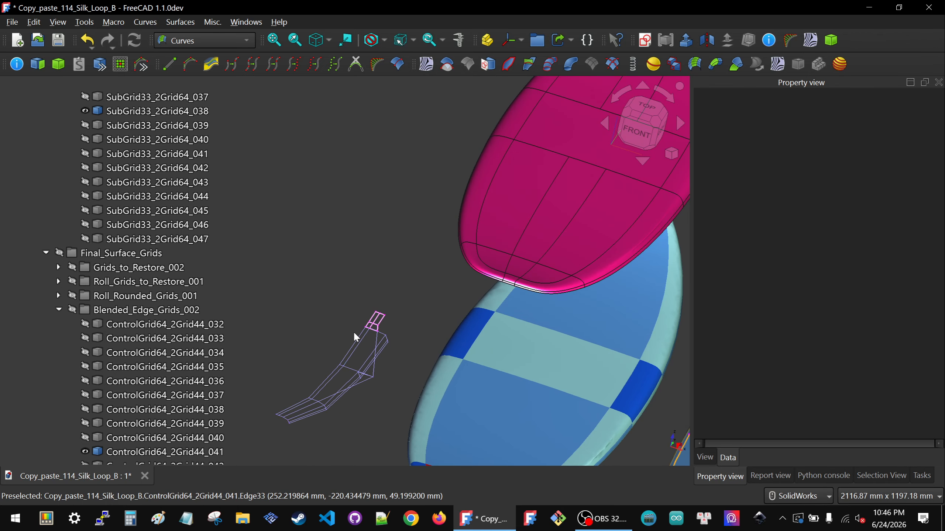
middle_click_drag(522, 412, 526, 387)
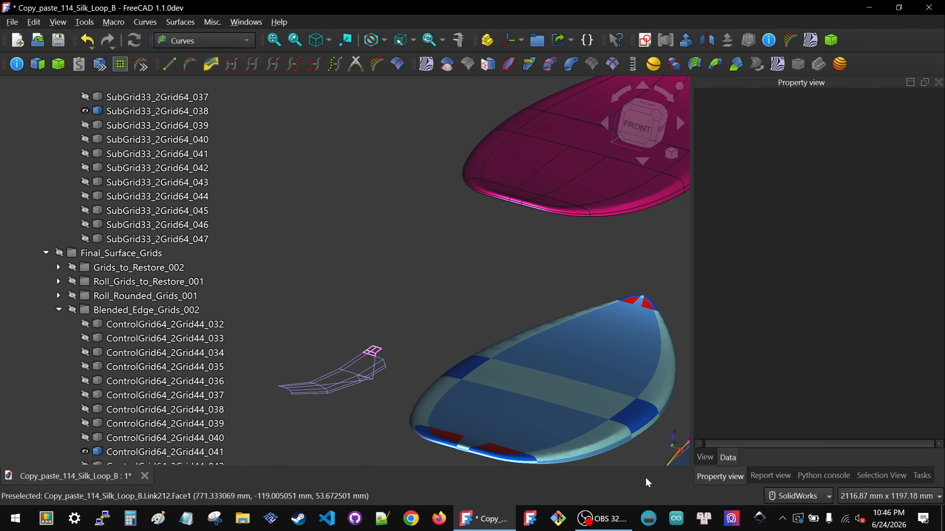
scroll(619, 464, "up", 2)
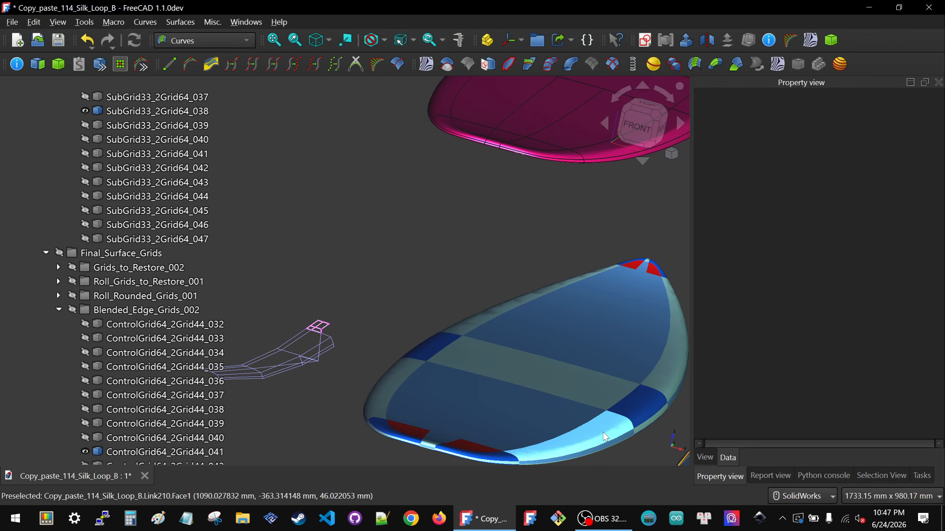
middle_click_drag(293, 349, 312, 335)
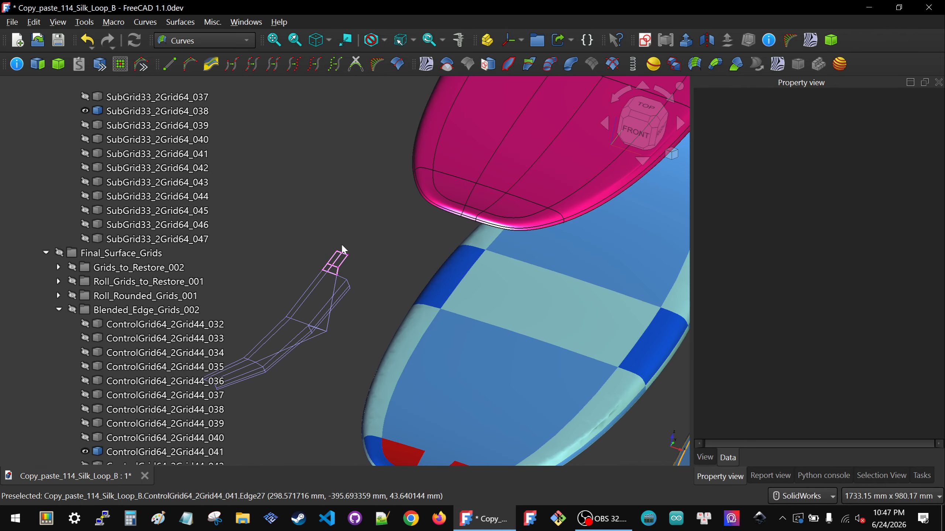
scroll(326, 257, "up", 5)
scroll(359, 294, "down", 6)
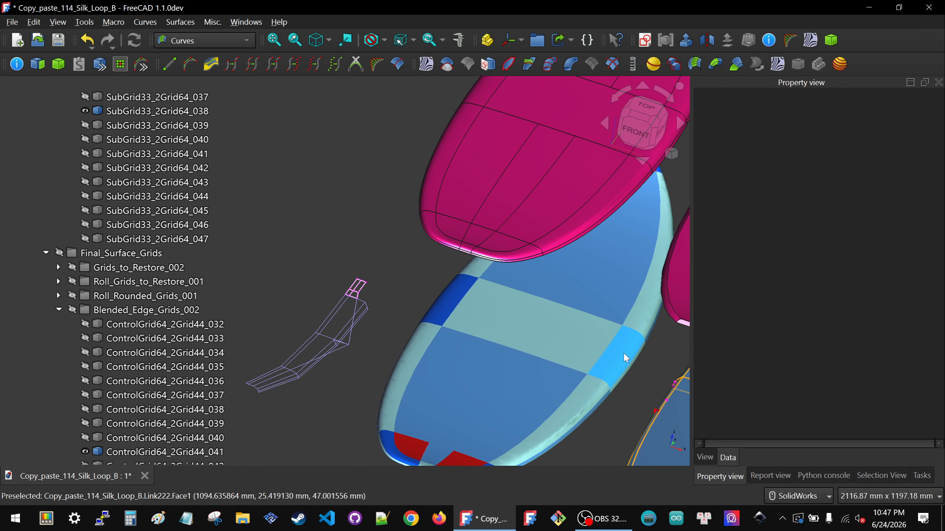
Step: Trace the light blue board's middle rail patch to its source grid, ControlGrid66_4Sub_009, and show that grid beside the edge grid
left_click(623, 352)
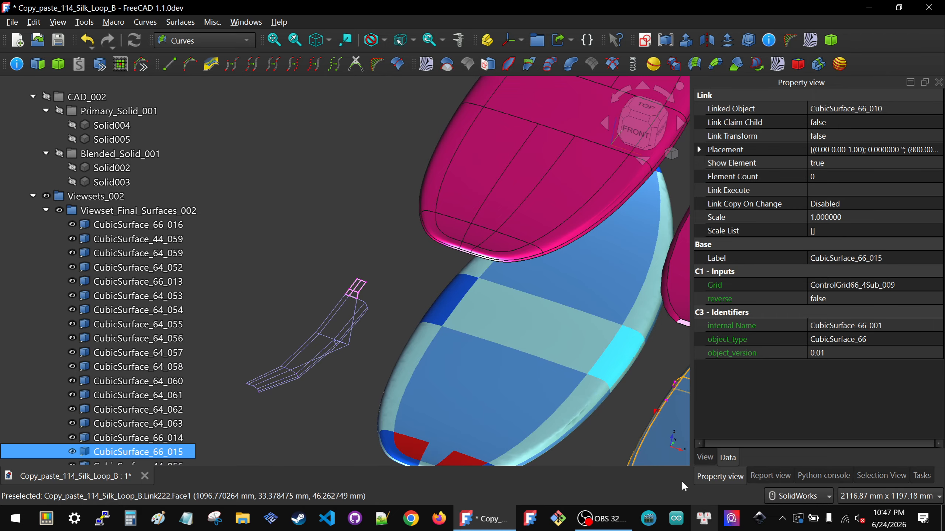
left_click(712, 455)
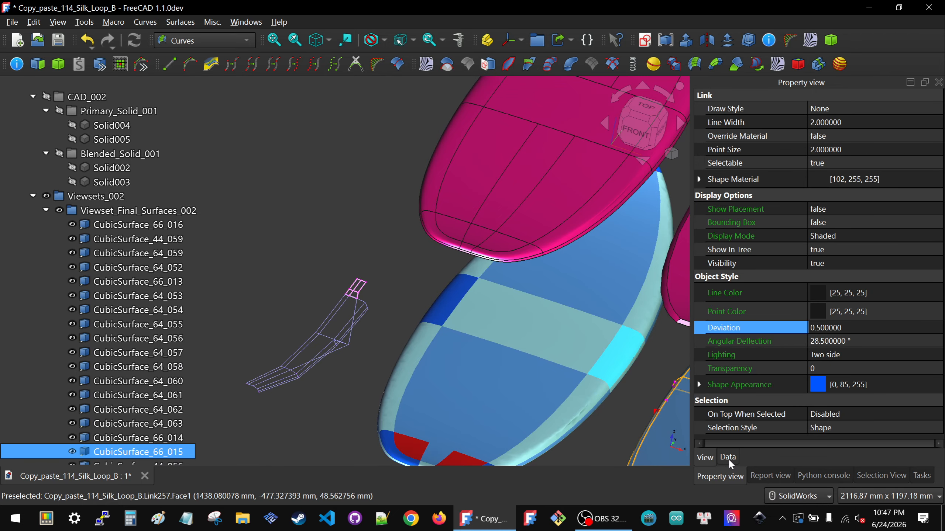
left_click(728, 458)
left_click(843, 110)
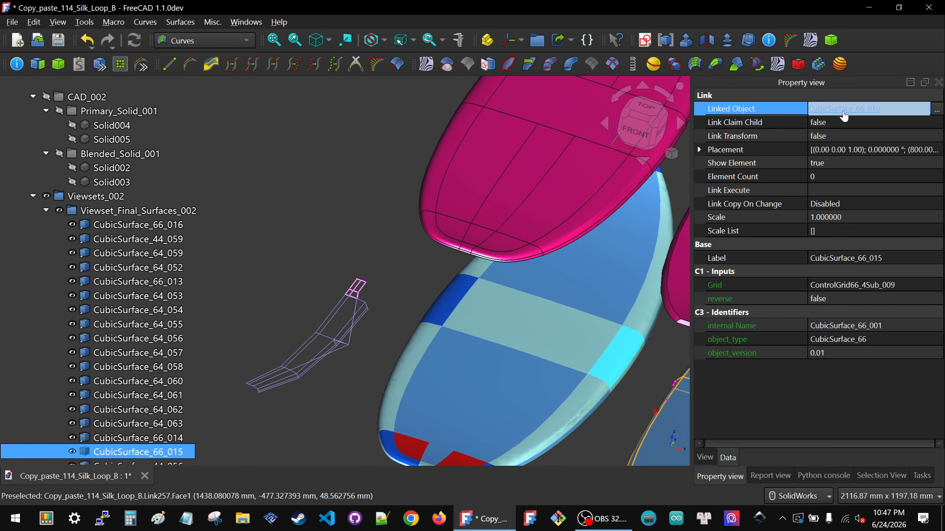
left_click(844, 108)
left_click(834, 150)
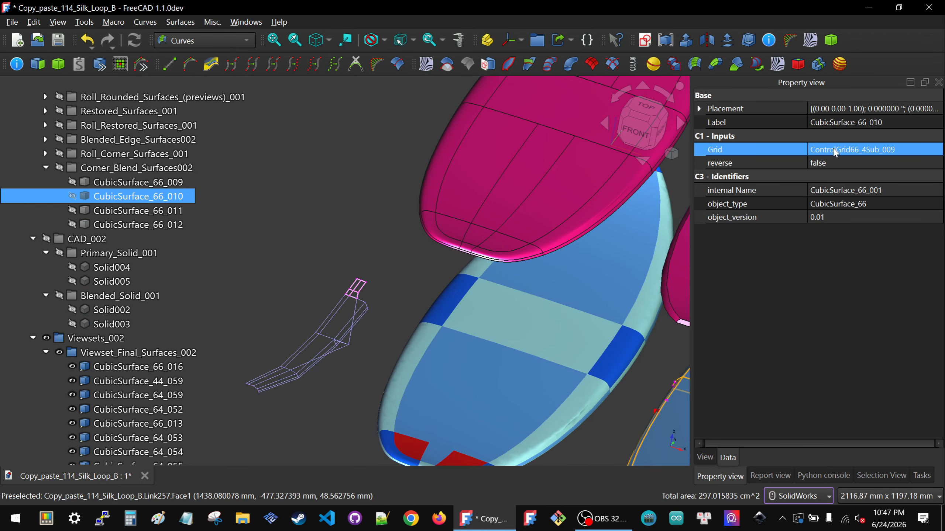
key("space")
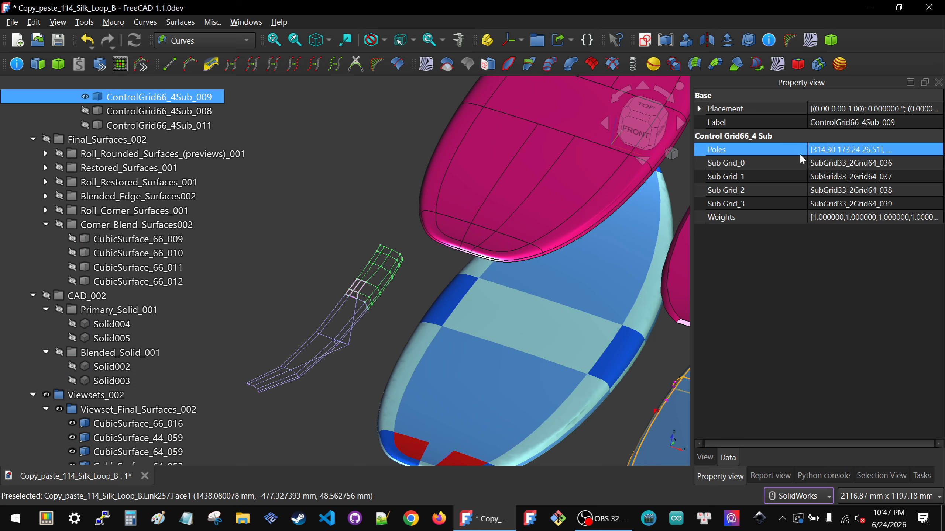
left_click(376, 303)
scroll(378, 306, "up", 6)
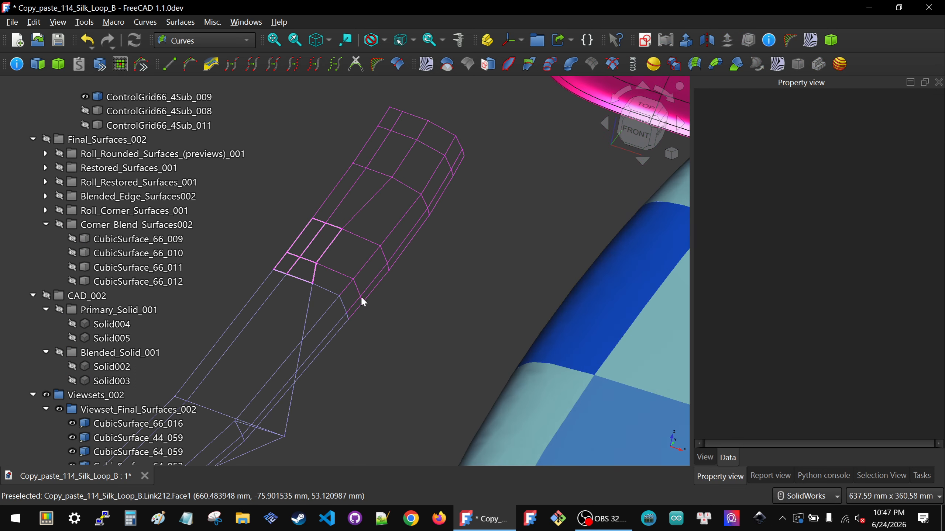
Step: Examine the magenta board's tail rail and upper rail patches, comparing them with the light blue board and the isolated grids
scroll(306, 327, "down", 3)
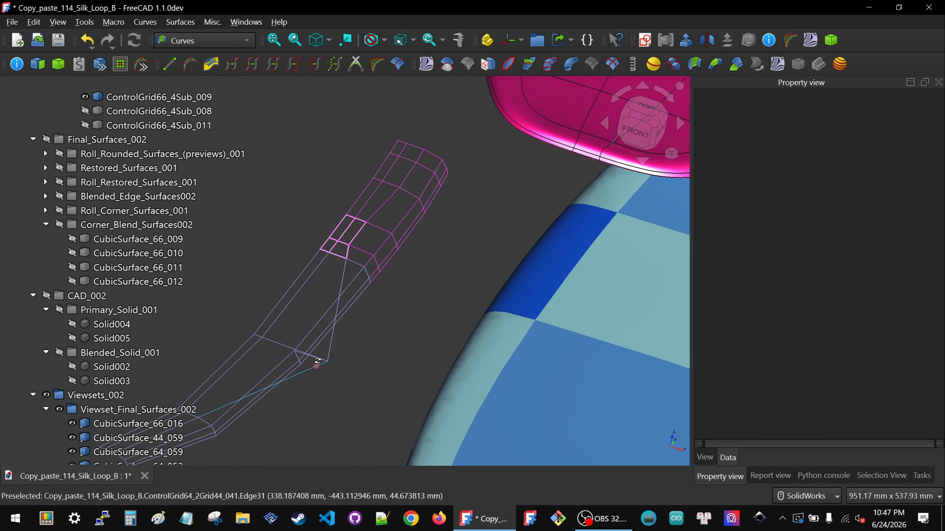
scroll(316, 365, "down", 4)
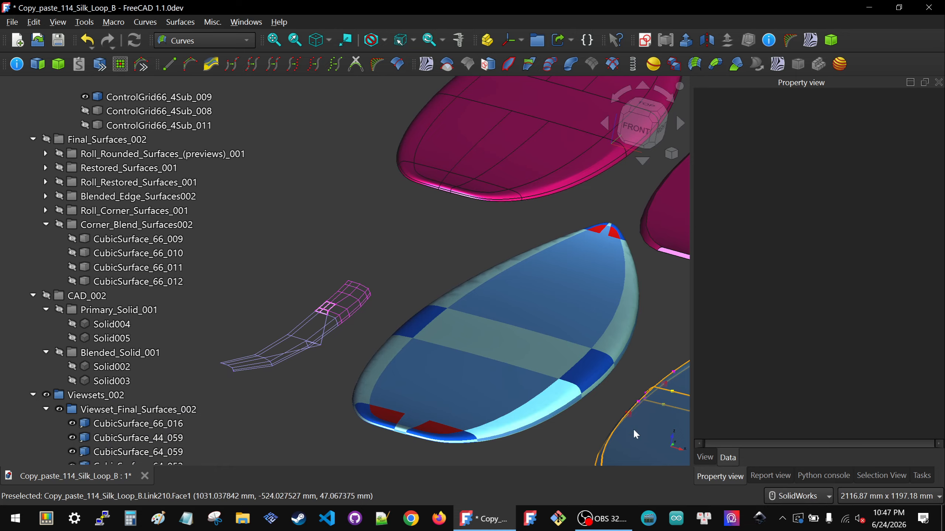
scroll(577, 427, "up", 3)
scroll(479, 409, "down", 3)
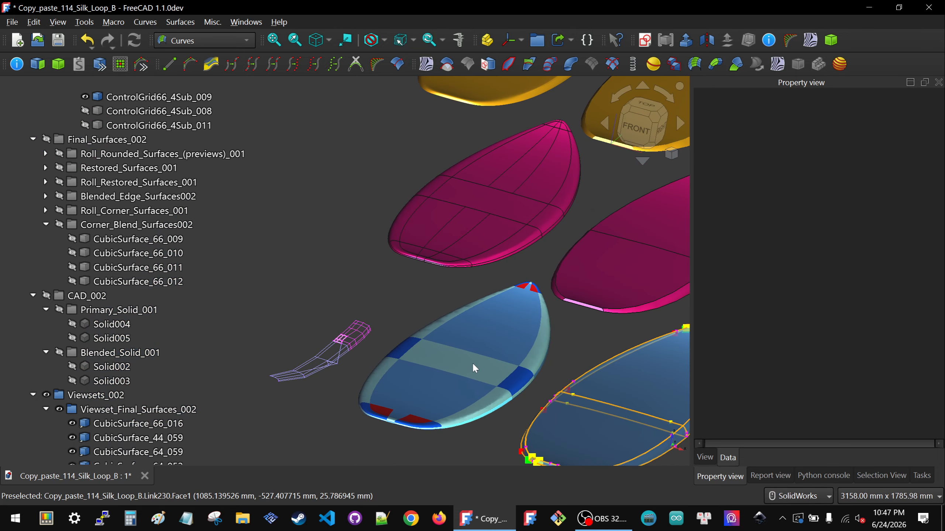
scroll(531, 217, "up", 3)
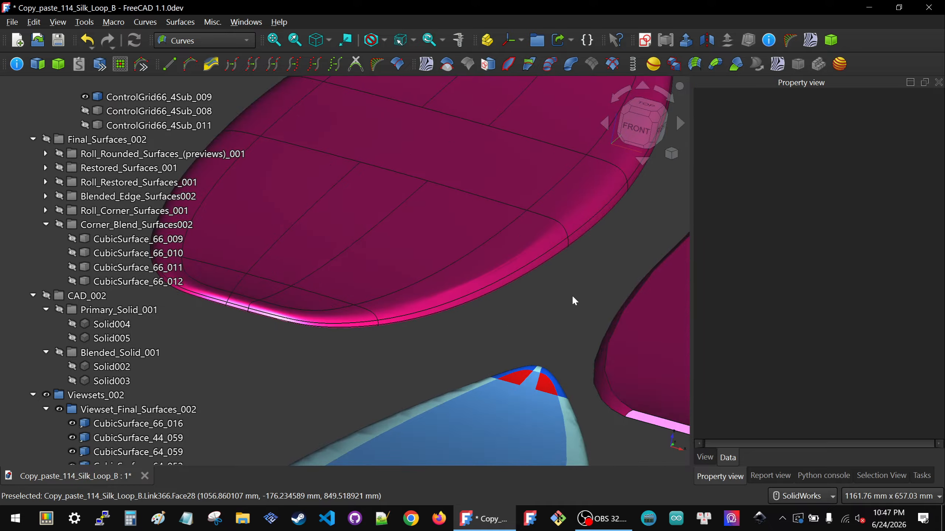
scroll(571, 295, "up", 3)
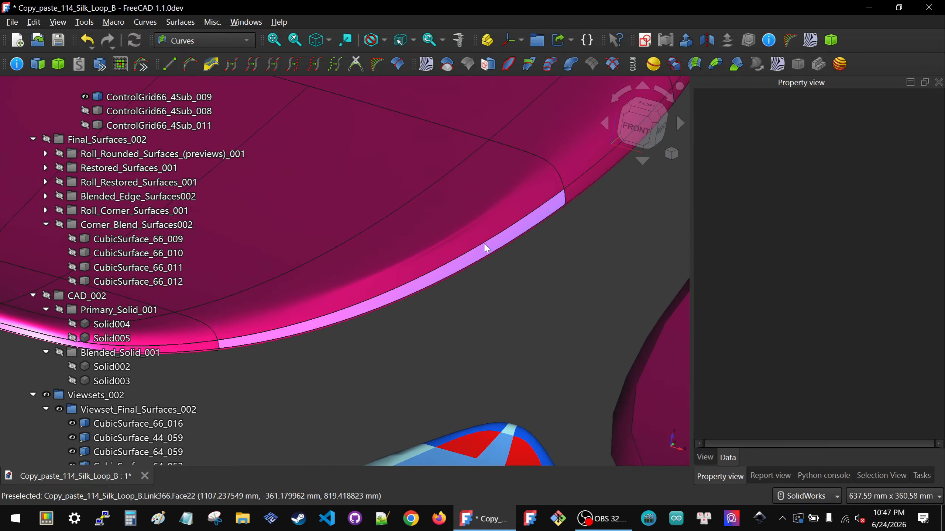
middle_click_drag(485, 249, 533, 205)
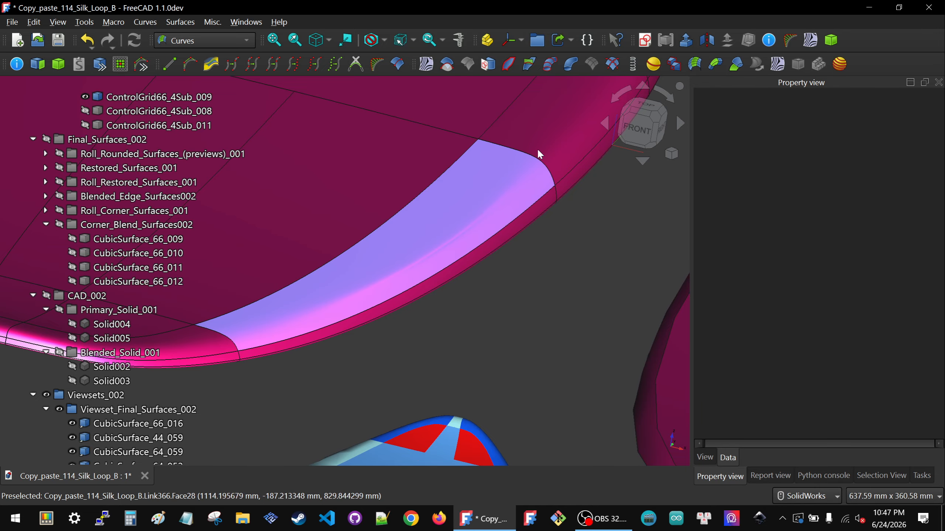
scroll(540, 145, "down", 5)
scroll(371, 294, "down", 2)
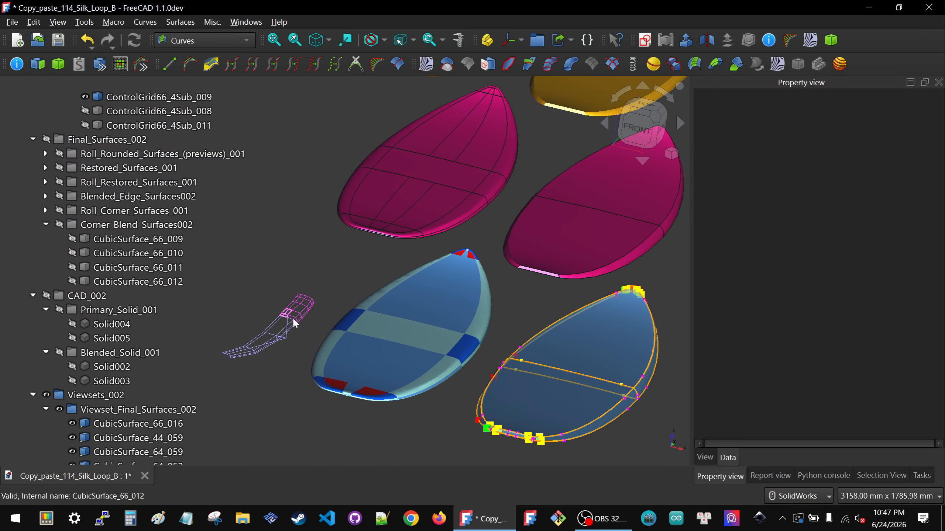
scroll(277, 317, "up", 3)
scroll(442, 286, "down", 2)
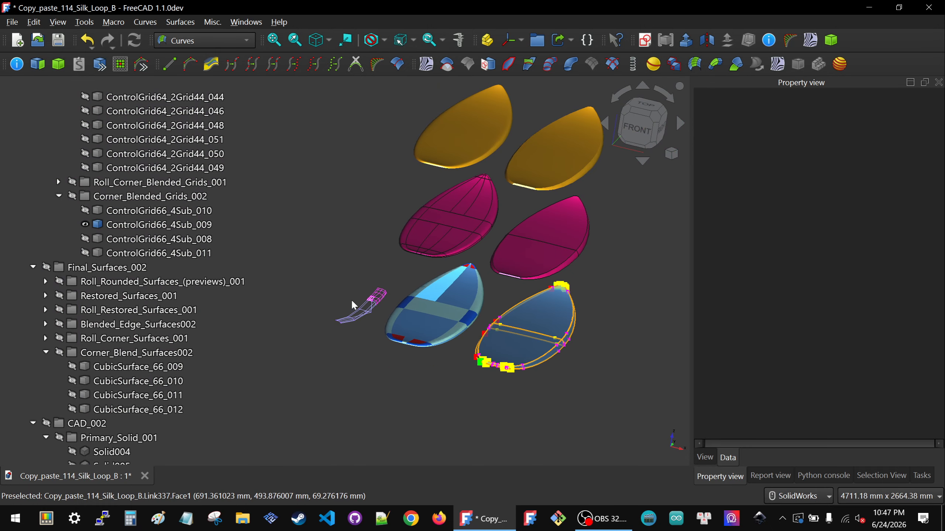
Step: Set the first two scale_inner_0 values of the blended edge grid ControlGrid64_2Grid44_041 to 2
scroll(381, 299, "up", 6)
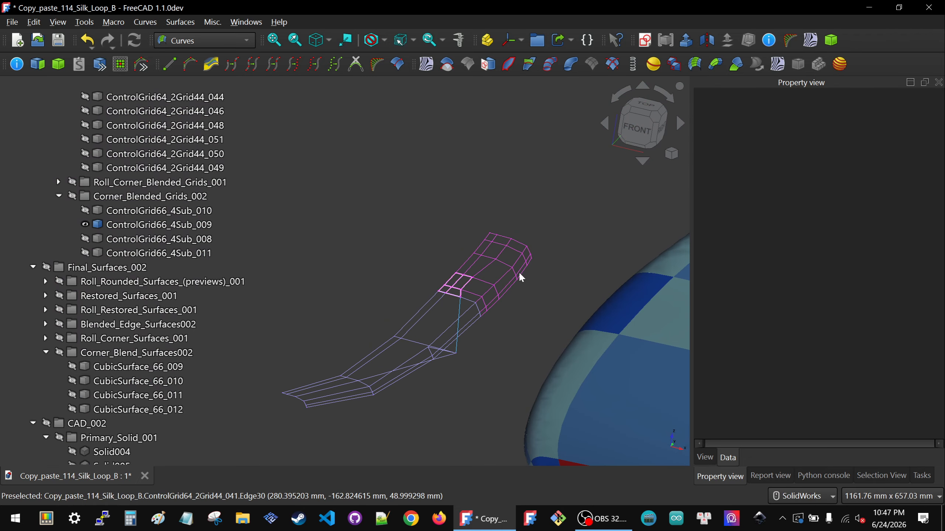
left_click(448, 351)
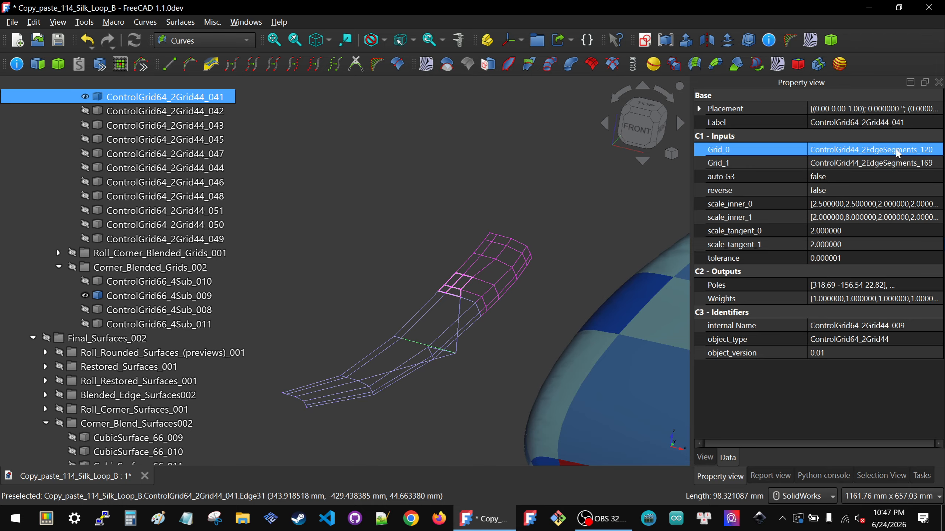
left_click(890, 205)
left_click(936, 205)
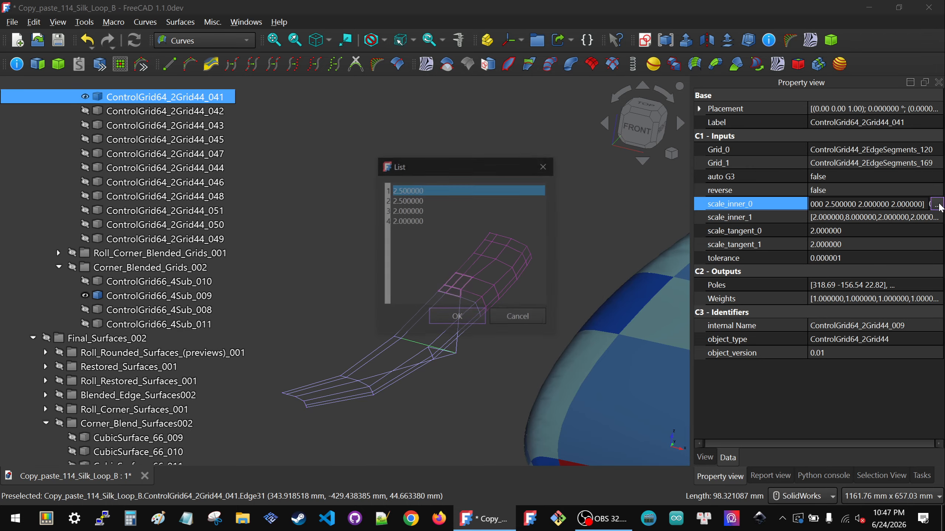
left_click_drag(441, 202, 300, 163)
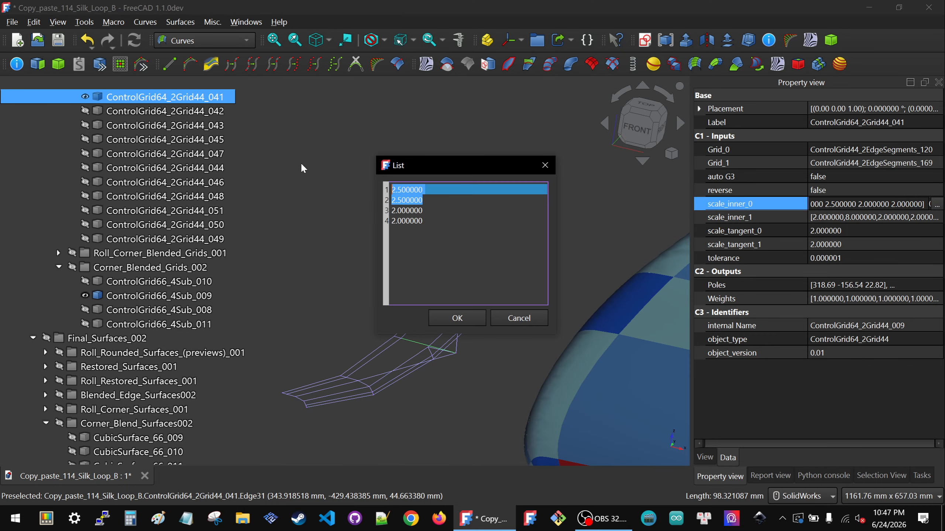
type("2")
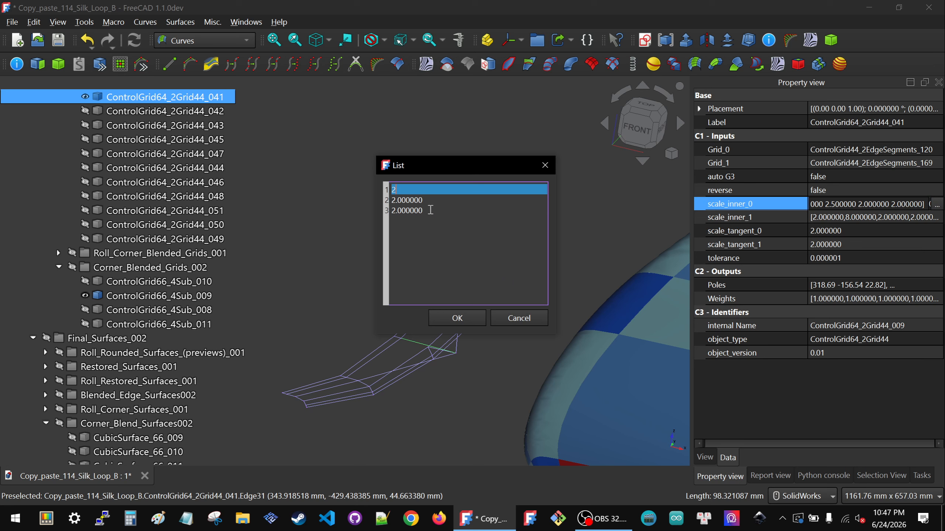
key("Return")
type("2")
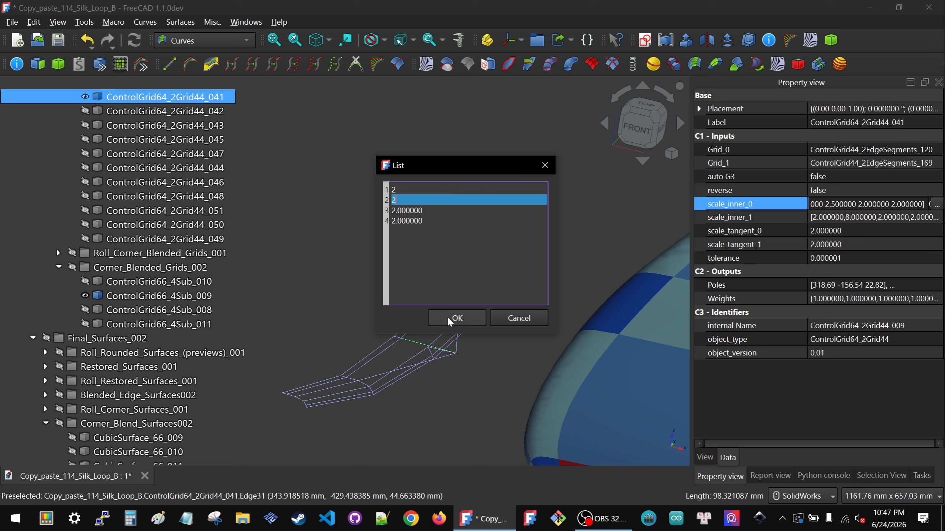
left_click(457, 318)
Step: Set the second scale_inner_1 value of ControlGrid64_2Grid44_041 to 2, and clear the selection
left_click(913, 217)
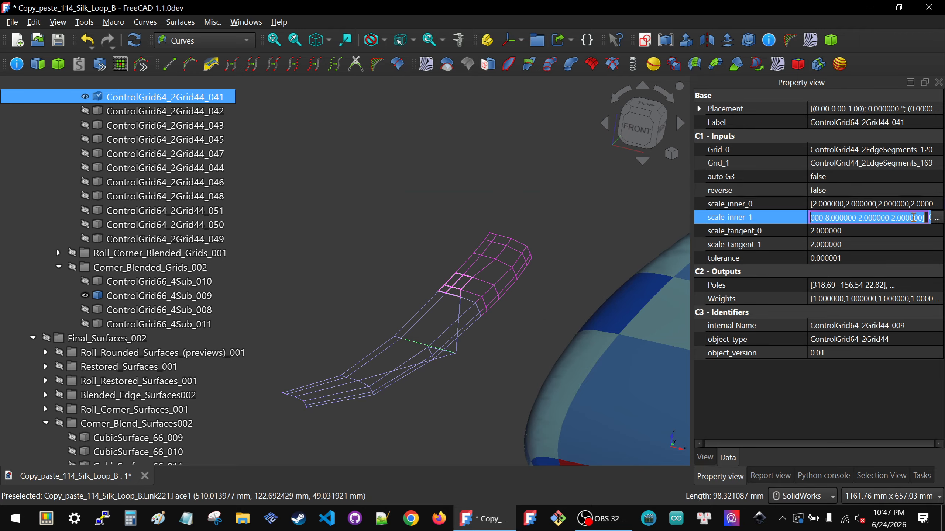
left_click(936, 219)
left_click_drag(423, 200, 355, 198)
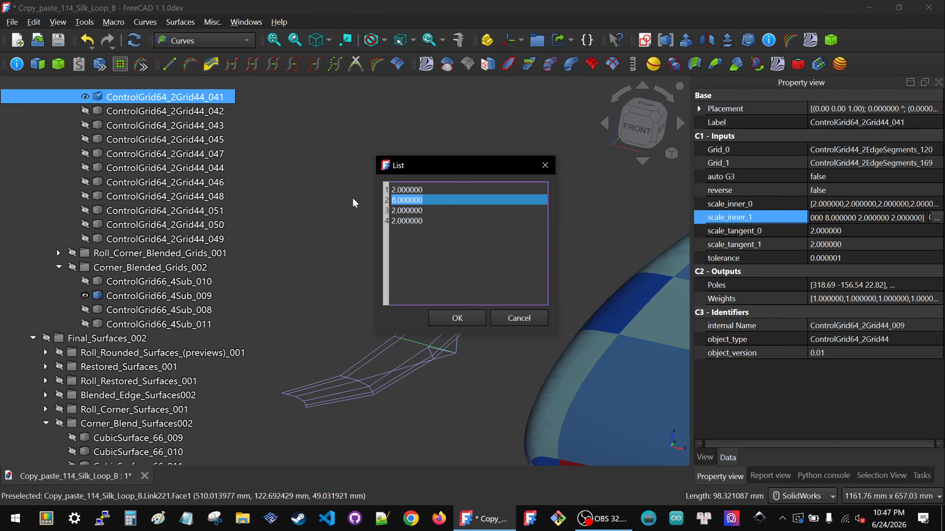
type("2")
left_click(446, 319)
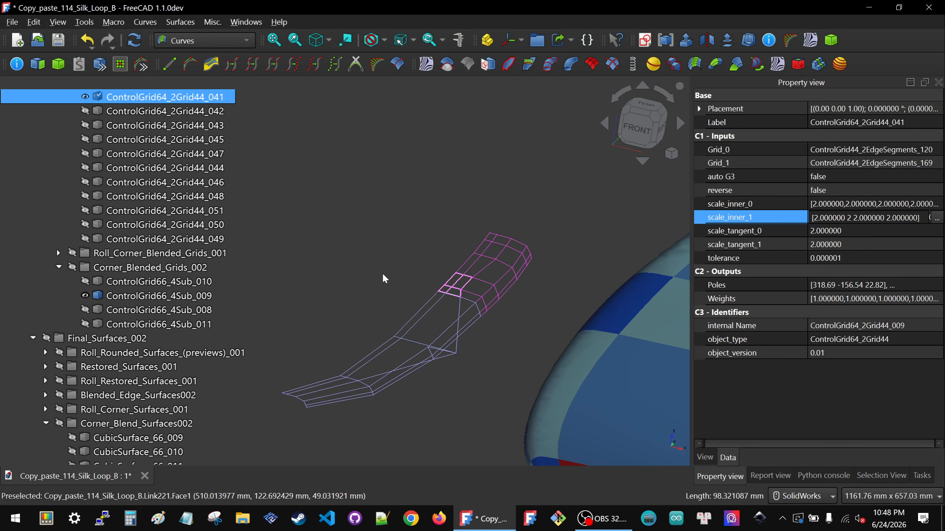
left_click(447, 313)
Step: Compare the updated edge grid and adjoining corner grid with the full set of boards, and select ControlGrid64_2Grid44_041 to inspect its inputs
scroll(431, 284, "down", 4)
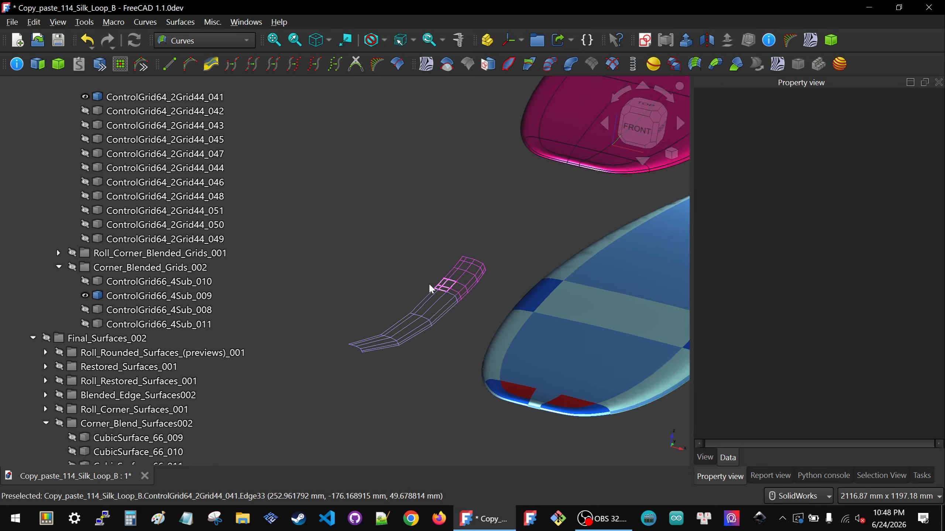
scroll(428, 281, "down", 3)
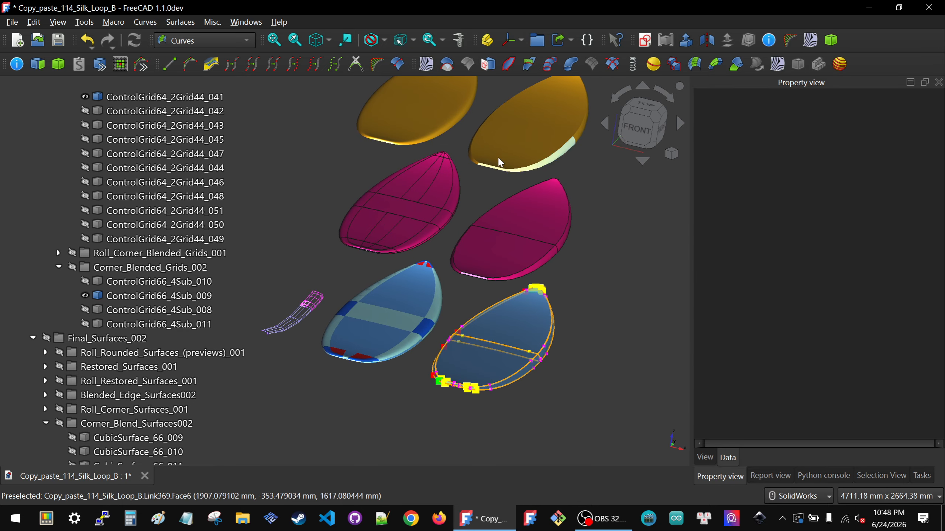
scroll(505, 183, "up", 5)
scroll(516, 233, "down", 6)
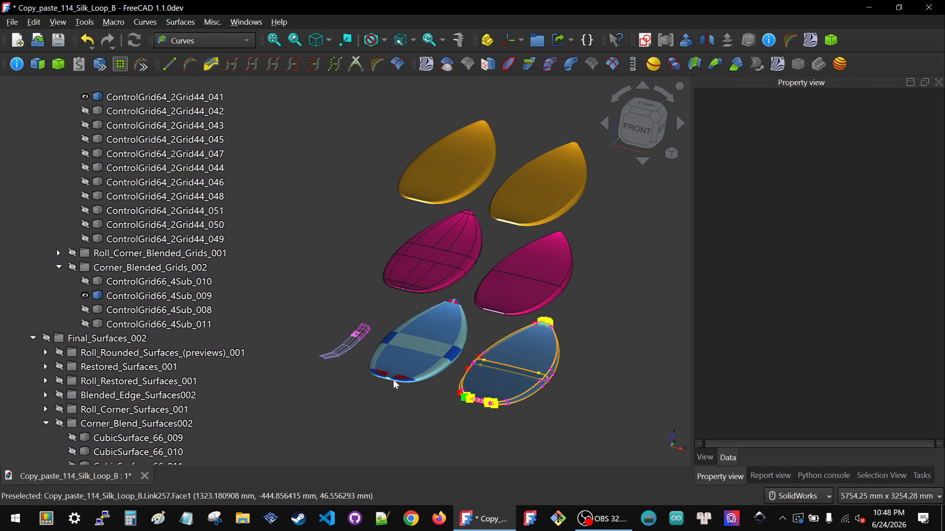
scroll(549, 357, "down", 2)
scroll(411, 341, "up", 10)
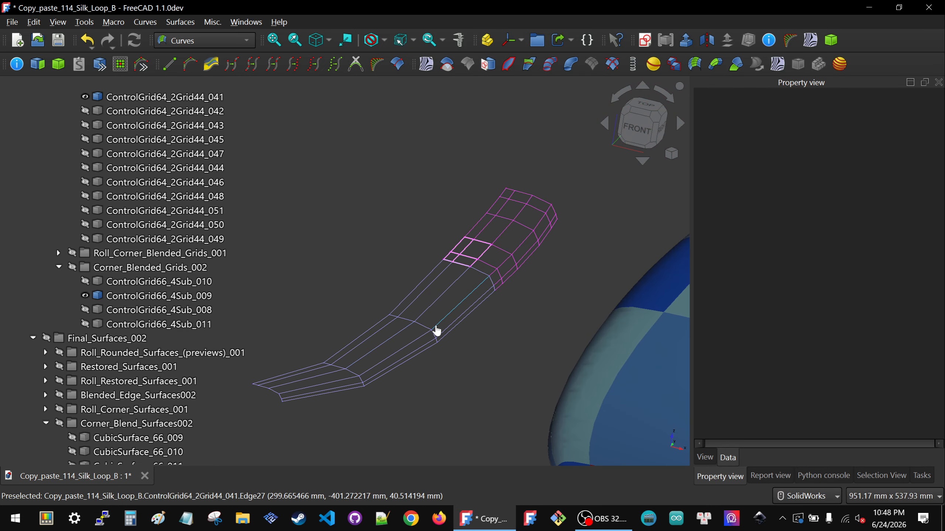
left_click(435, 326)
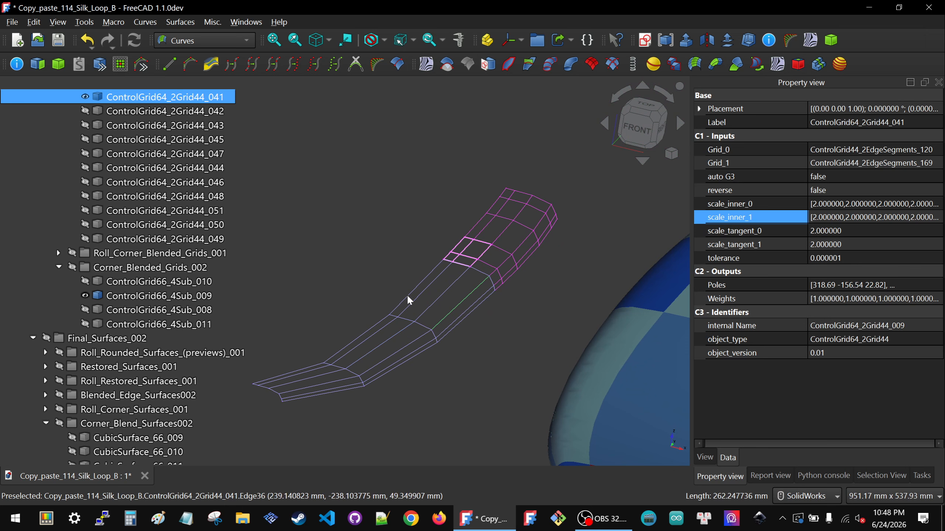
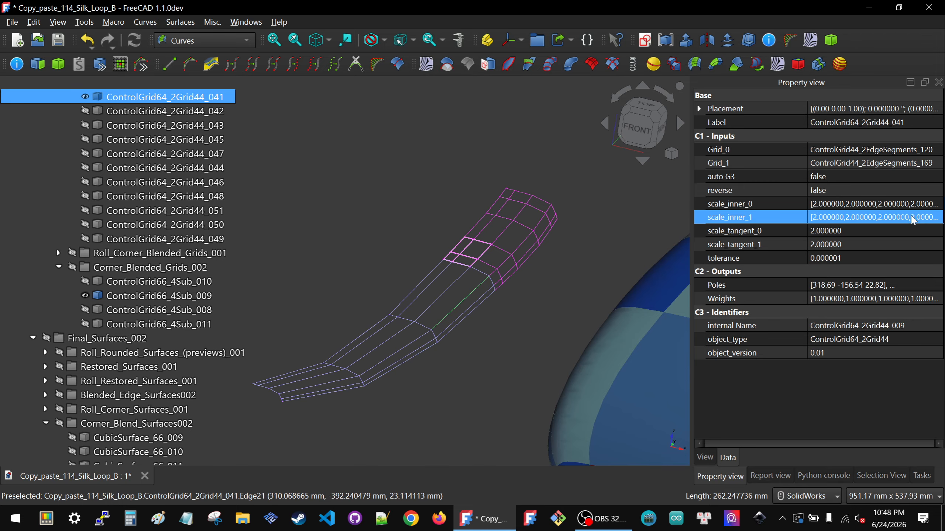
Step: Trace the light blue board's tail corner rail surface through its linked object to ControlGrid66_4Sub_016, and show that grid
scroll(550, 246, "down", 4)
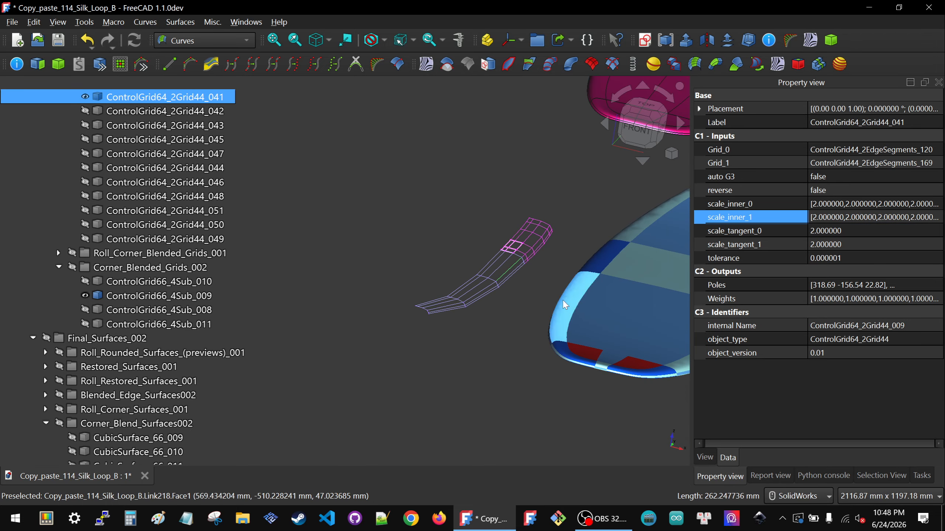
scroll(531, 248, "up", 4)
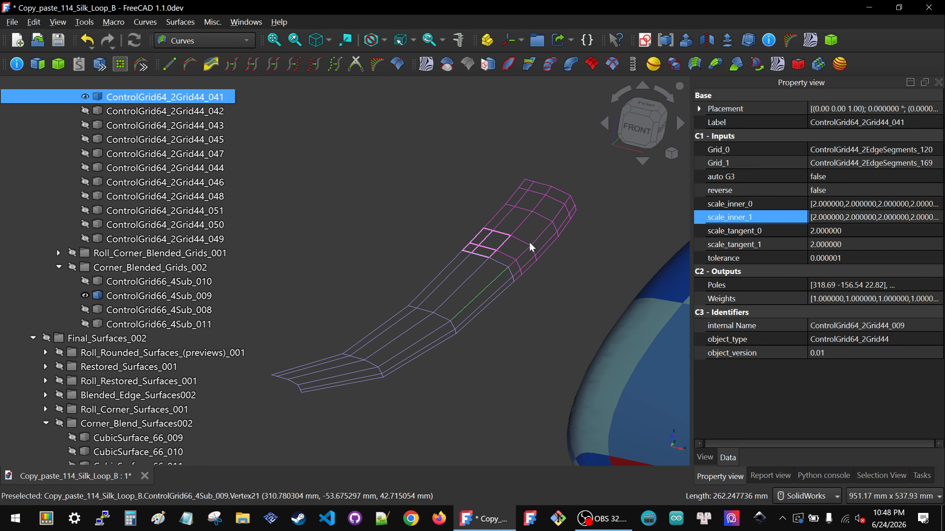
scroll(531, 251, "down", 4)
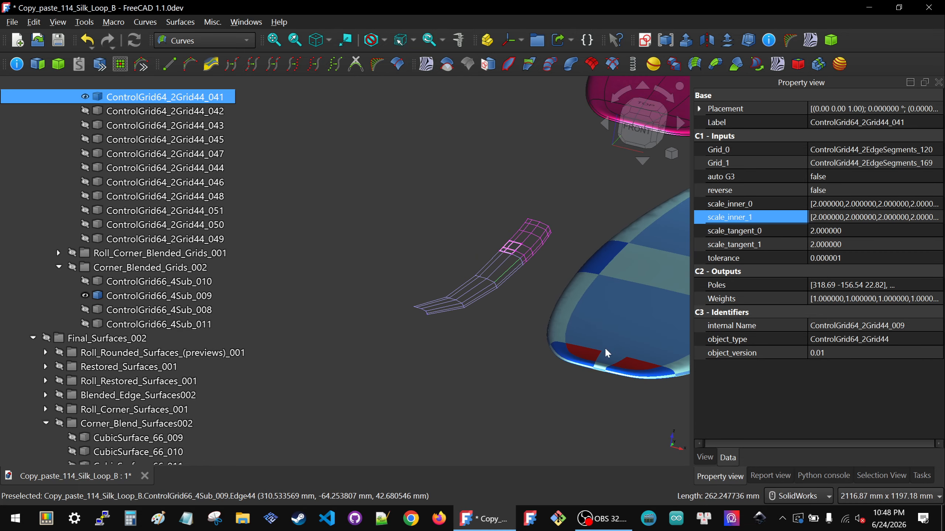
left_click(633, 361)
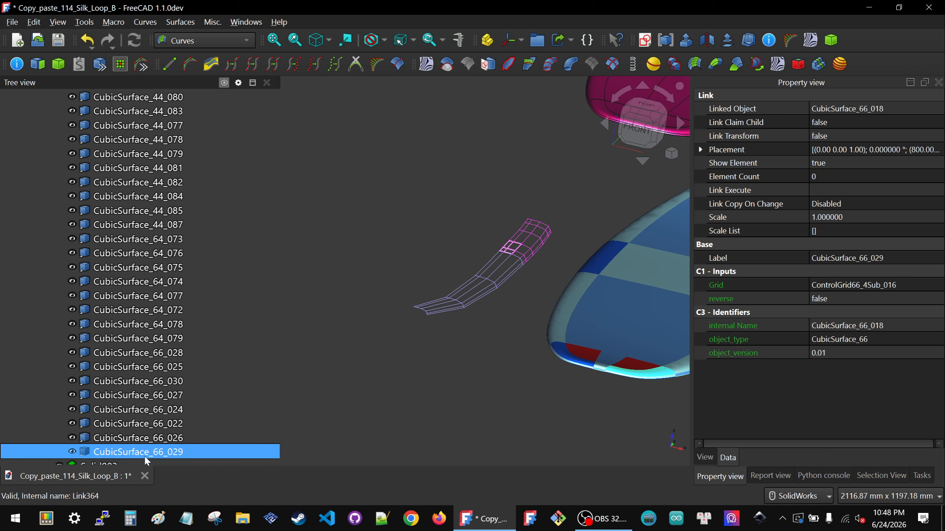
left_click(826, 112)
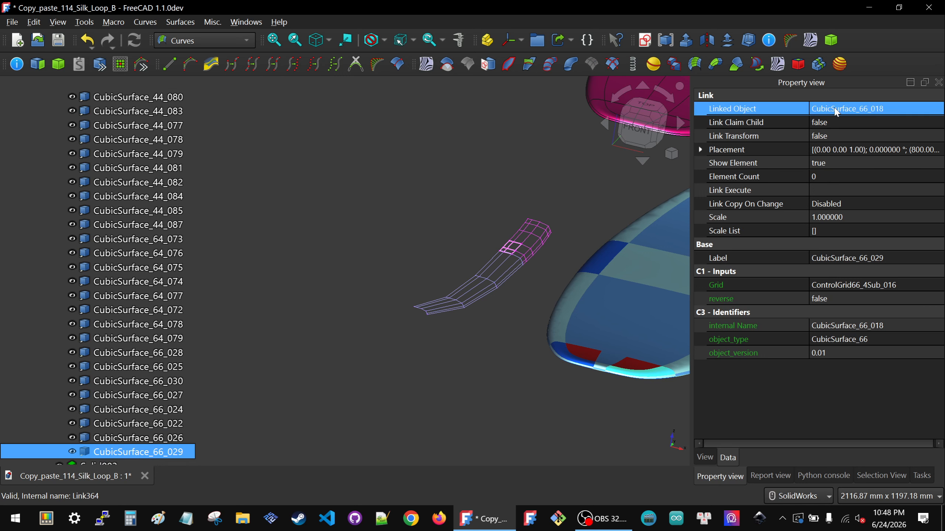
left_click(835, 108)
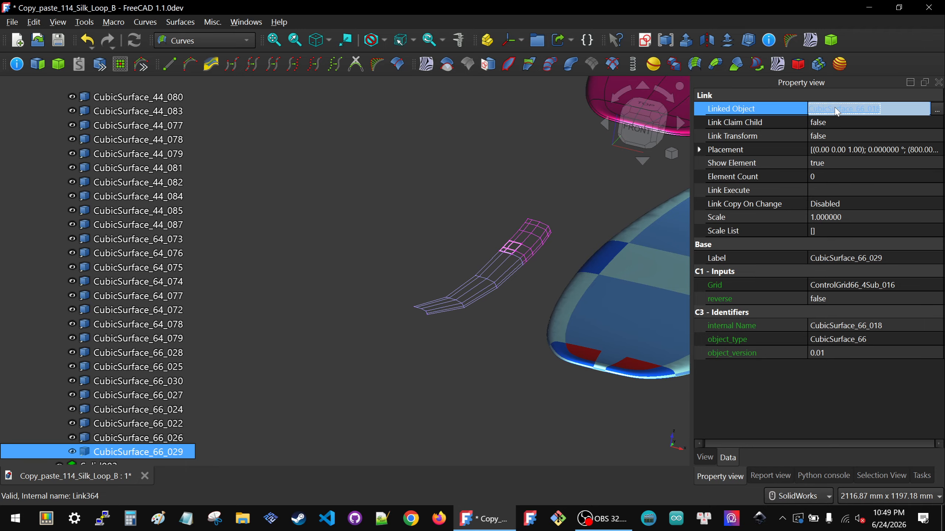
left_click(835, 109)
left_click(851, 148)
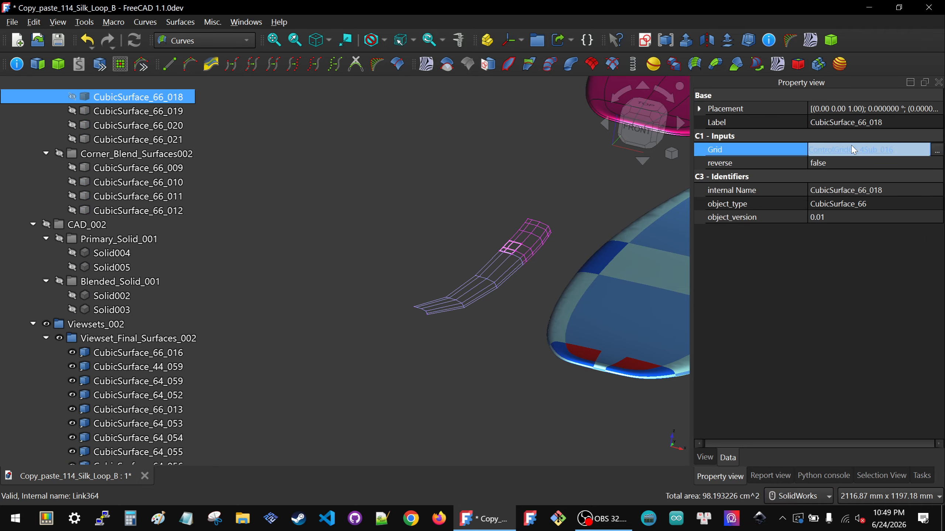
left_click(852, 149)
key("space")
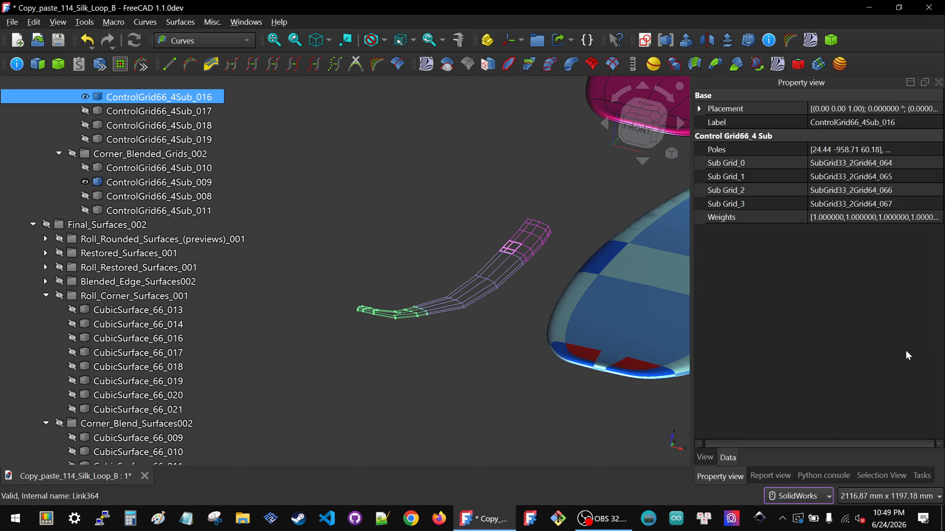
Step: Trace Sub Grid_0 of ControlGrid66_4Sub_016 to SubGrid33_2Grid64_064 and show that subgrid
left_click(840, 164)
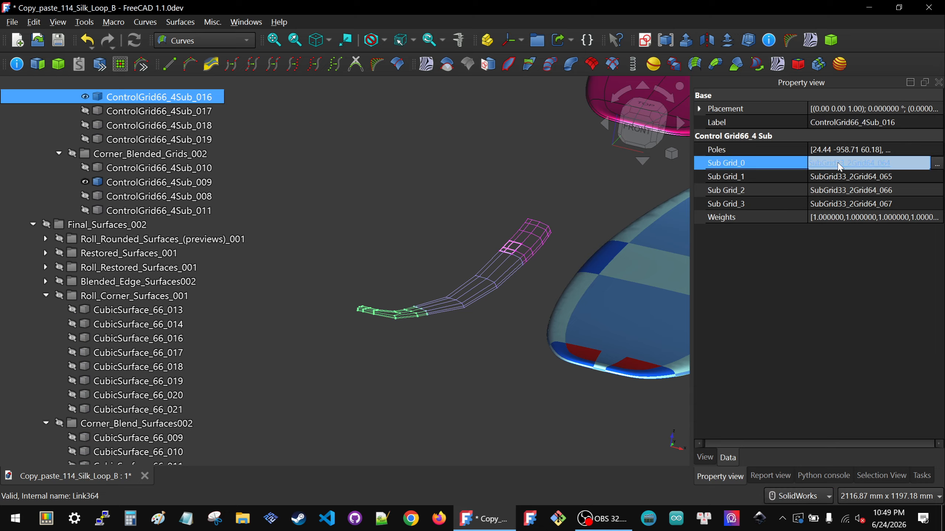
left_click(839, 164)
scroll(209, 198, "up", 3)
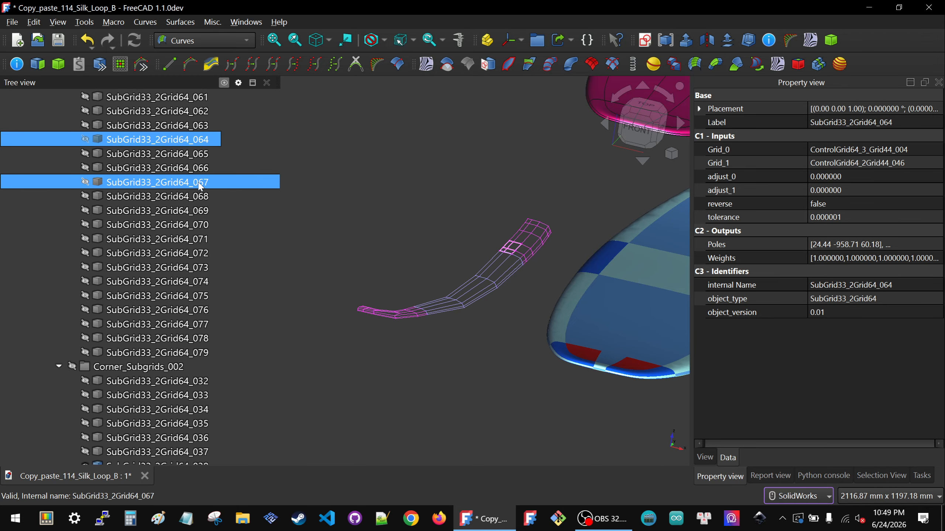
left_click(132, 214)
key("space")
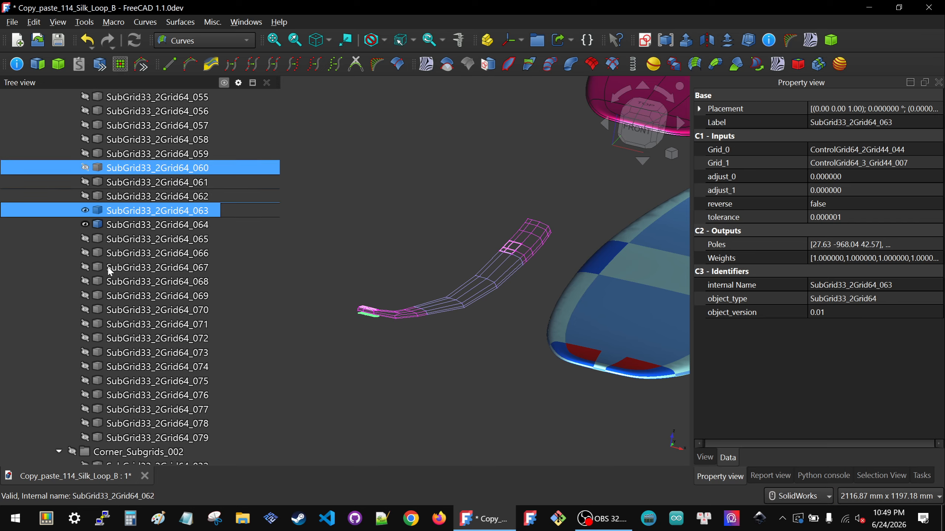
scroll(372, 322, "up", 5)
scroll(383, 317, "up", 3)
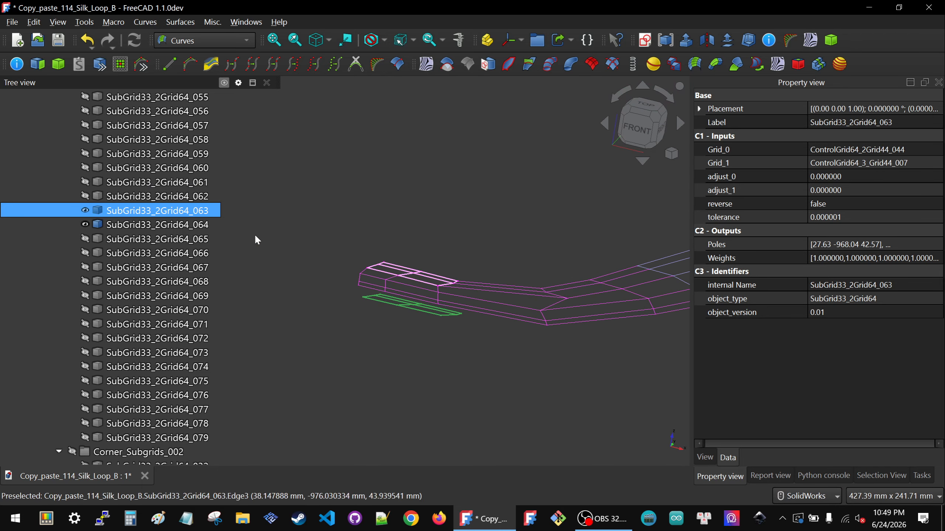
key("space")
Step: Show SubGrid33_2Grid64_065, 066 and 067 together with SubGrid33_2Grid64_064, and clear the selection
left_click(168, 225)
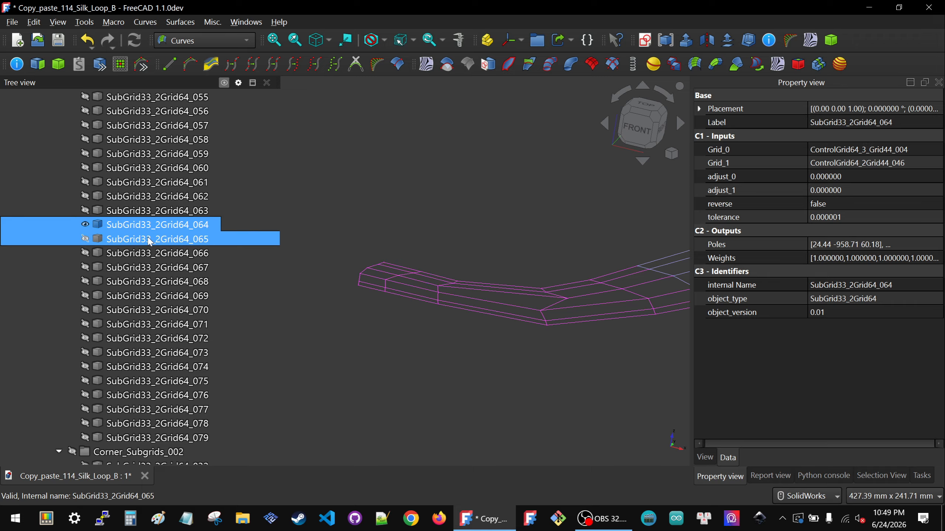
key("space")
left_click(148, 242)
key("space")
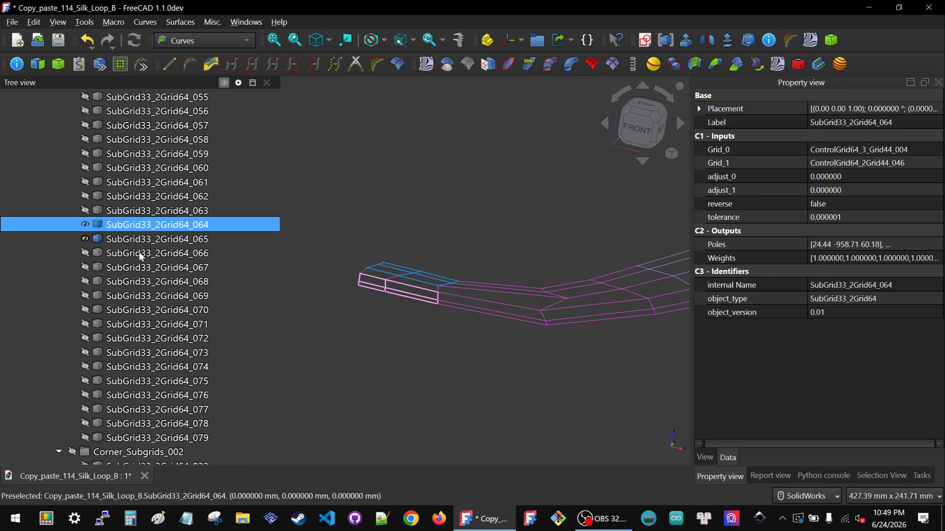
left_click(138, 252)
key("space")
left_click(140, 273)
key("space")
left_click(360, 339)
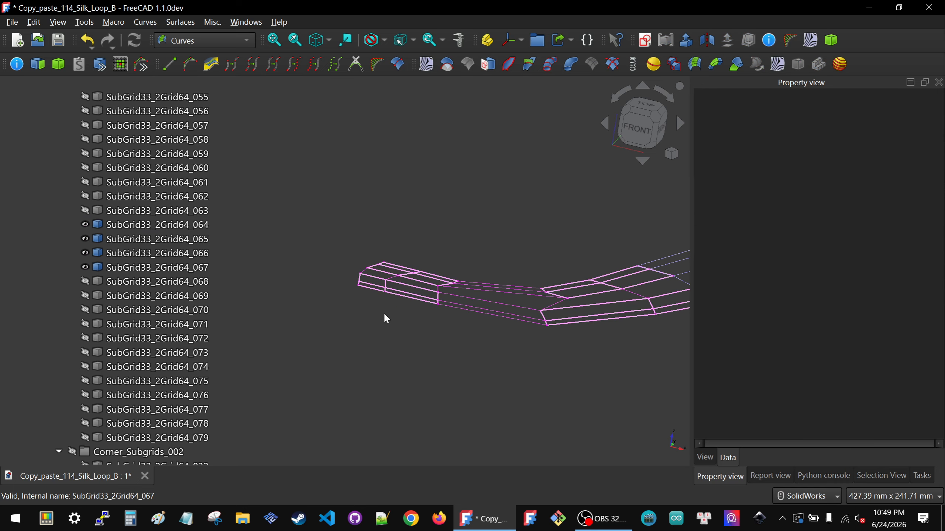
Step: Examine how the four subgrids form the tail corner grid, from oblique angles and from directly above
scroll(410, 309, "down", 4)
middle_click_drag(441, 305, 474, 281)
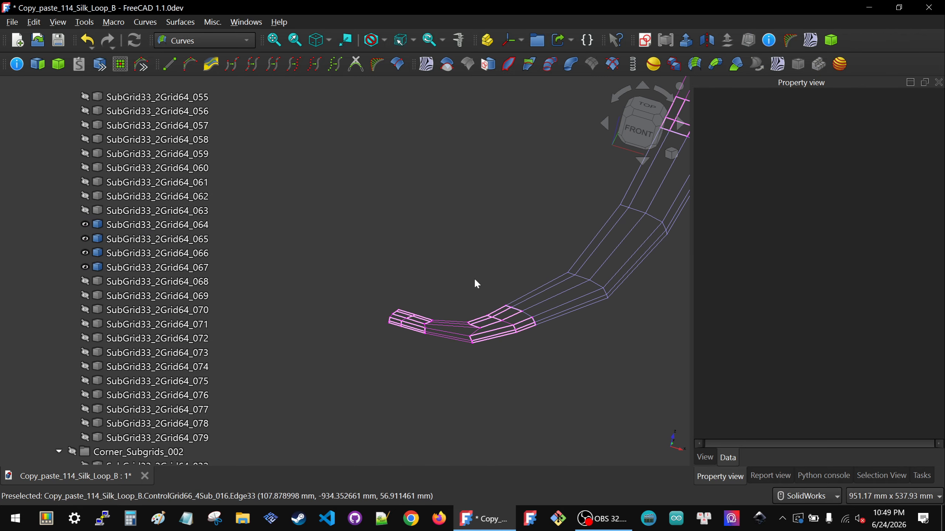
scroll(474, 282, "down", 6)
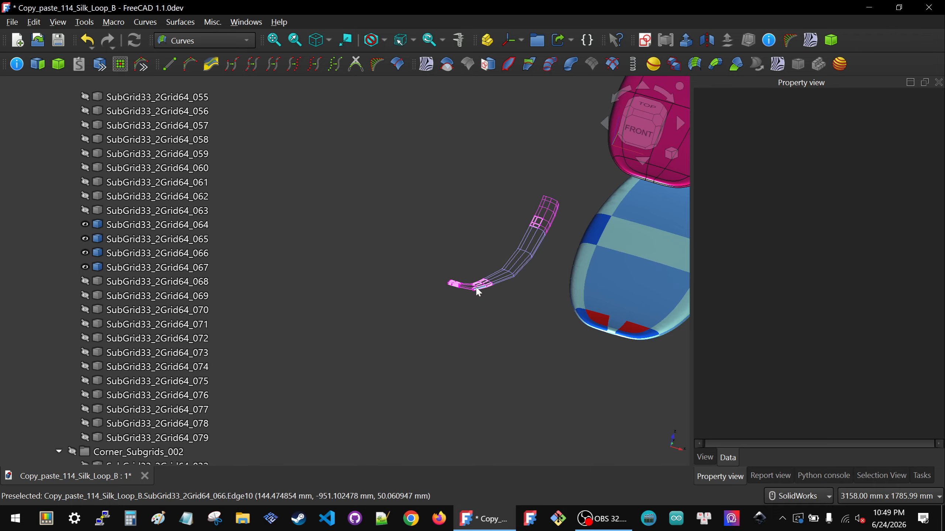
scroll(472, 286, "up", 8)
middle_click_drag(465, 282, 465, 303)
left_click(637, 124)
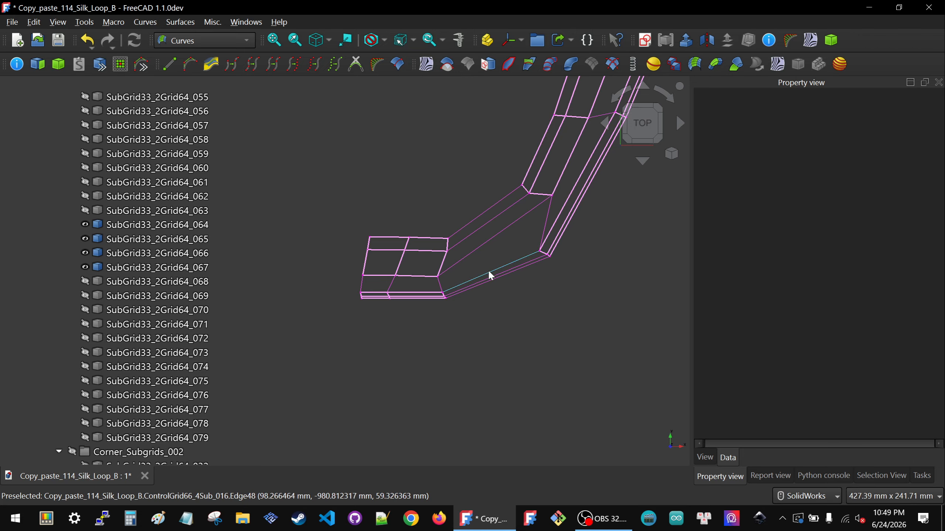
middle_click_drag(488, 269, 502, 228)
scroll(490, 245, "down", 5)
scroll(506, 227, "up", 4)
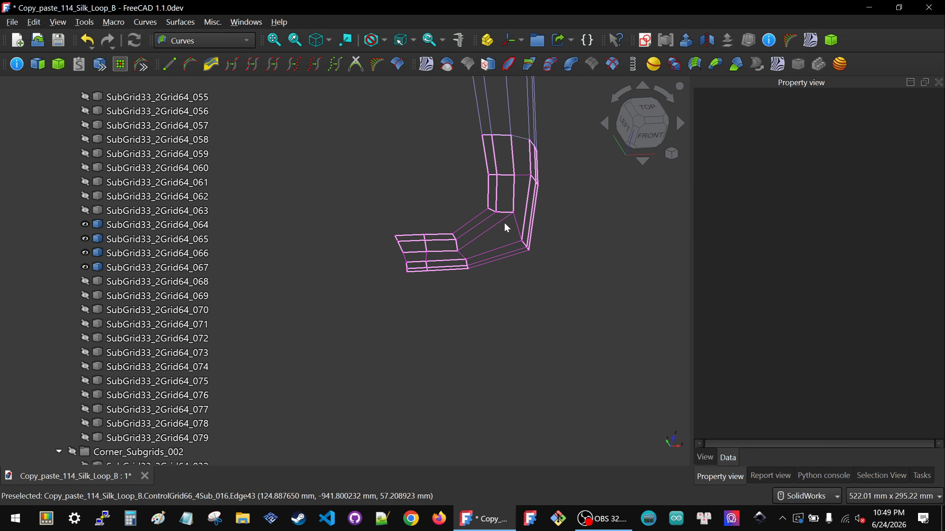
Step: Compare the isolated chain of rail grids with the light blue board's rail, from the tail corner up to the upper blended patch
scroll(426, 272, "down", 6)
scroll(448, 267, "down", 3)
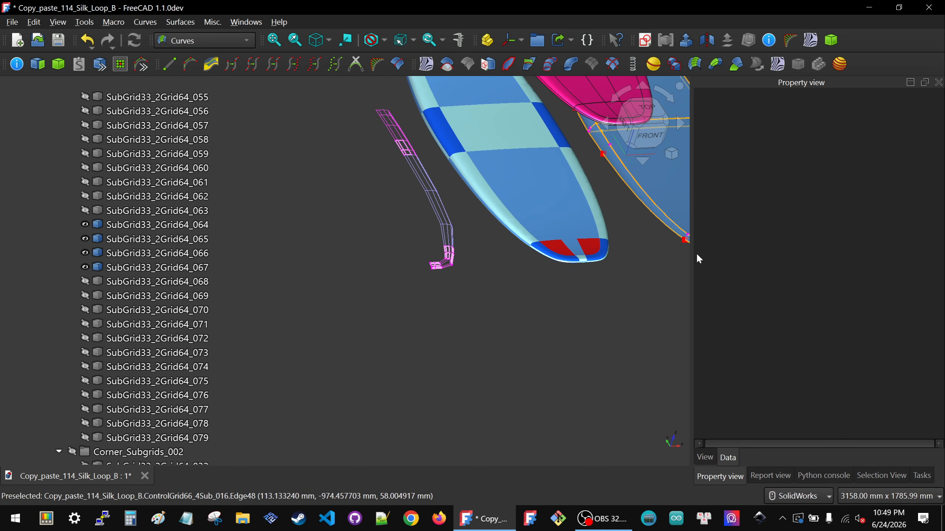
scroll(610, 258, "up", 3)
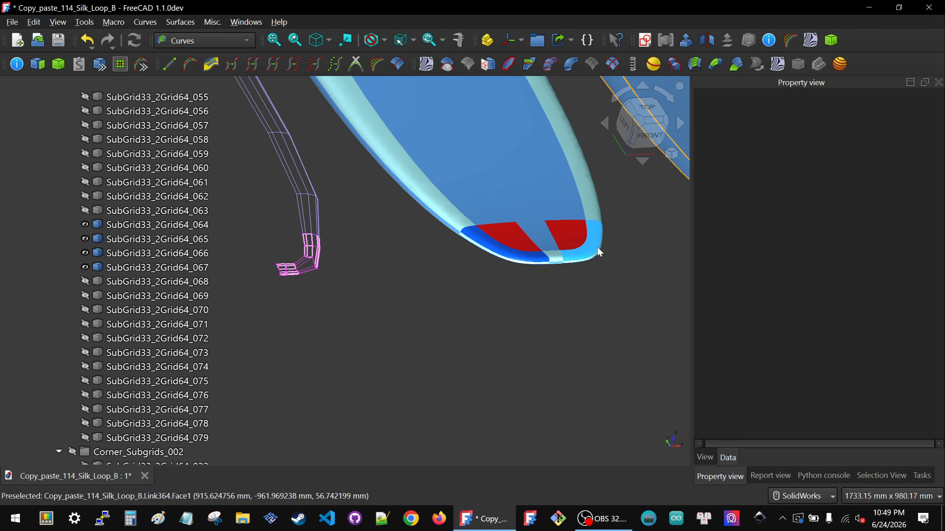
scroll(376, 261, "down", 4)
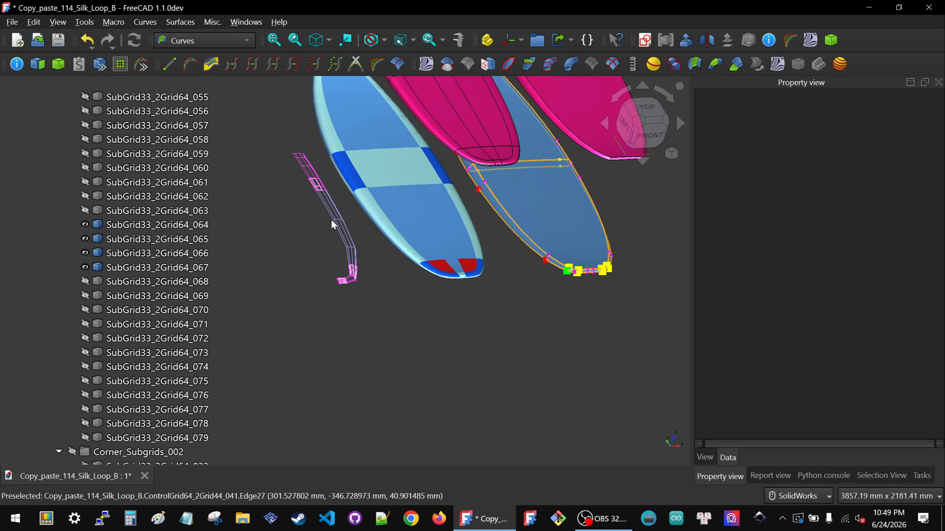
scroll(284, 120, "up", 5)
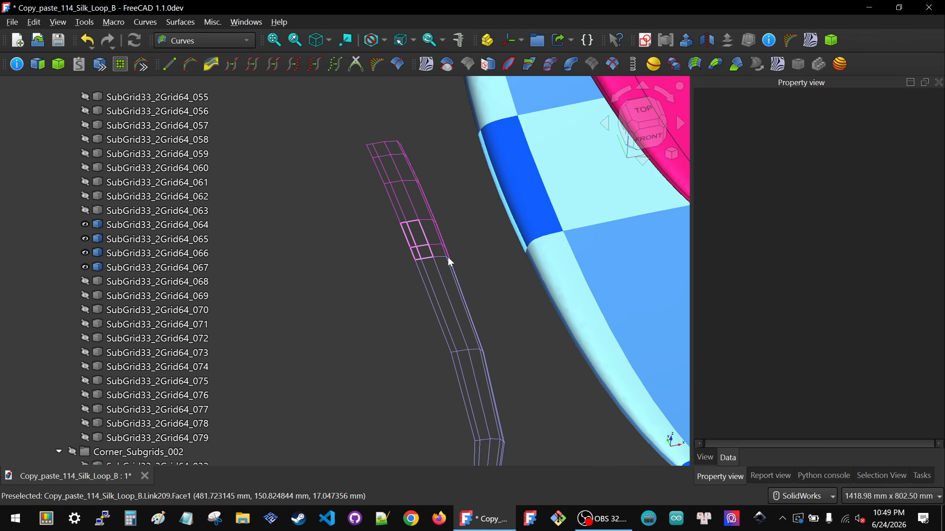
middle_click_drag(446, 257, 426, 235)
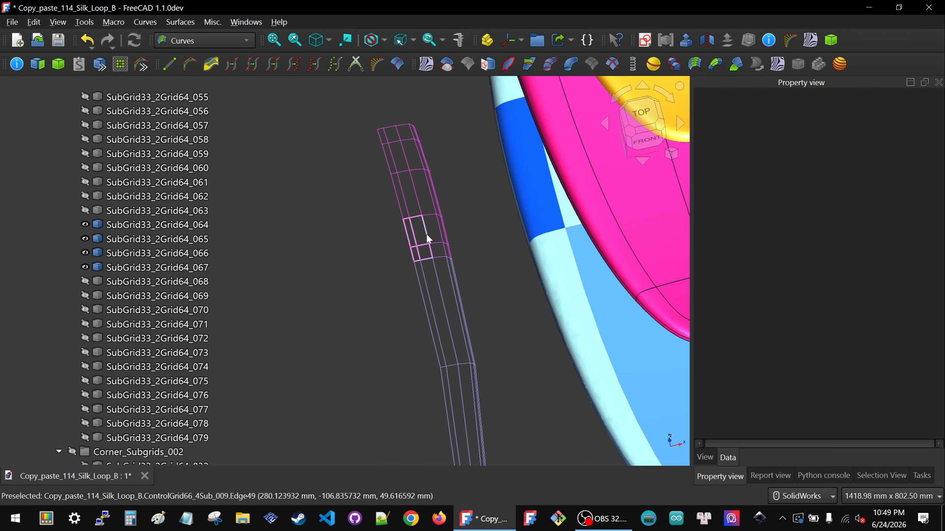
scroll(427, 235, "down", 5)
scroll(431, 362, "up", 5)
middle_click_drag(432, 363, 427, 339)
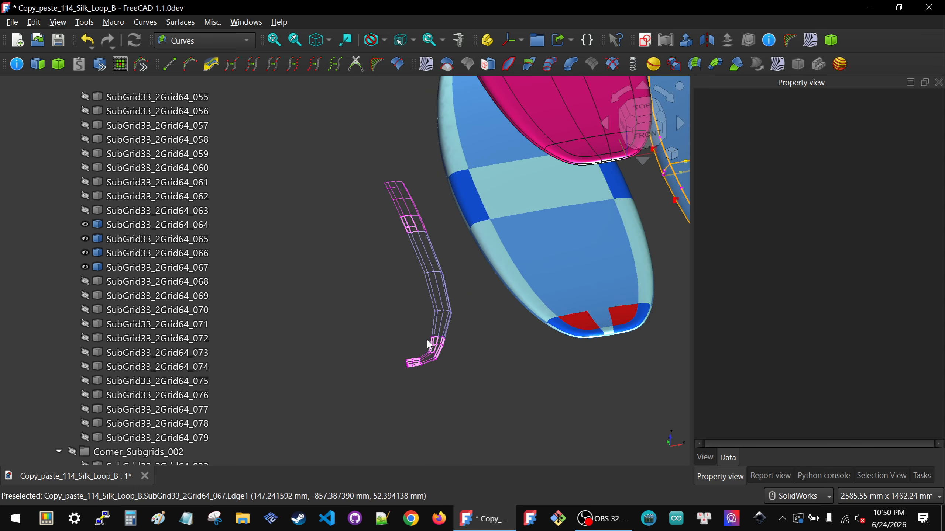
Step: Examine the dark blue corner patches and the center patch at the light blue board's tail, comparing them with the isolated tail grids
scroll(601, 346, "up", 5)
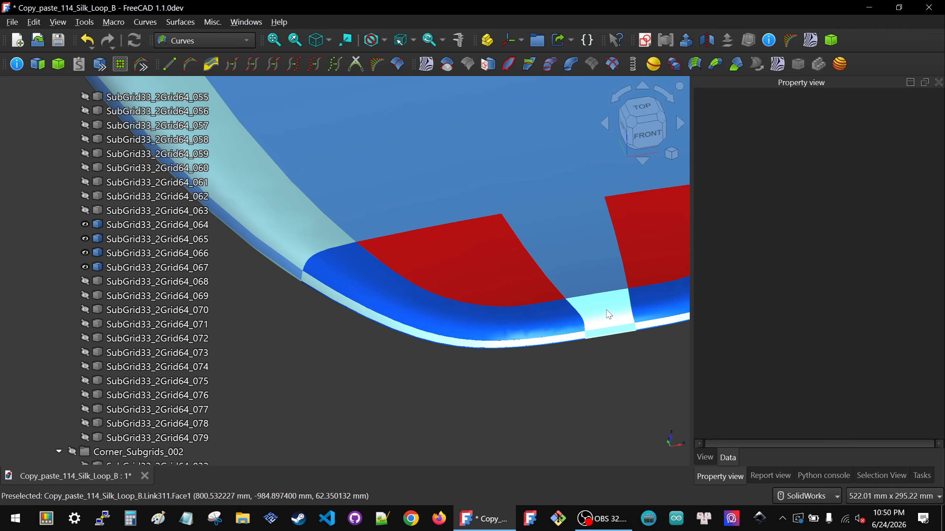
scroll(638, 293, "down", 5)
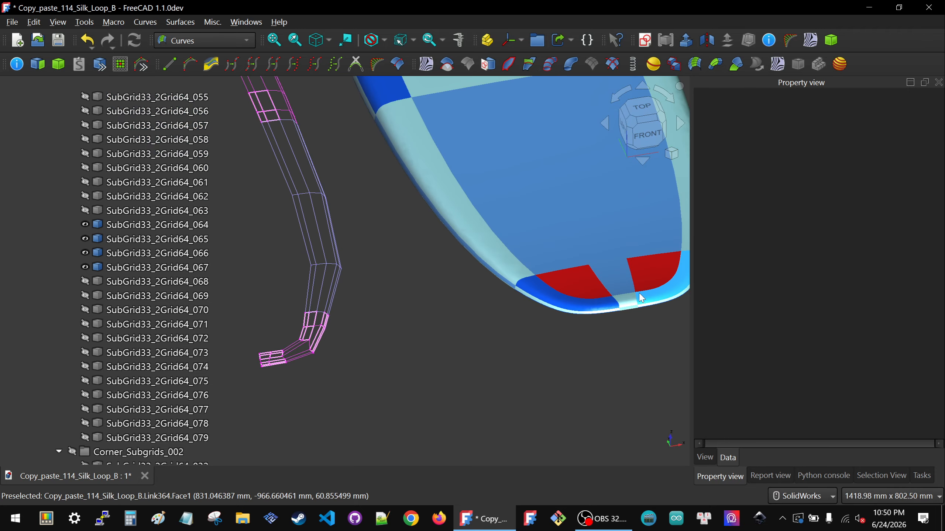
scroll(415, 353, "down", 2)
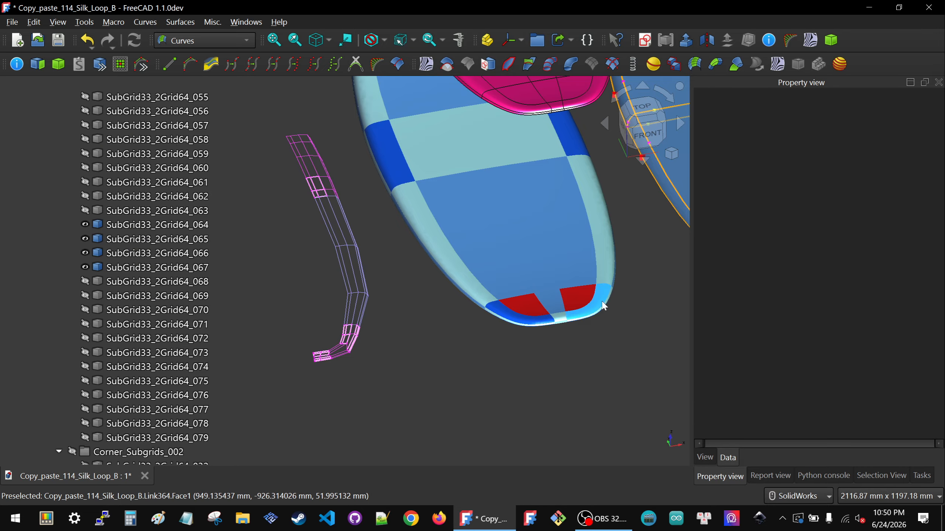
scroll(604, 306, "up", 5)
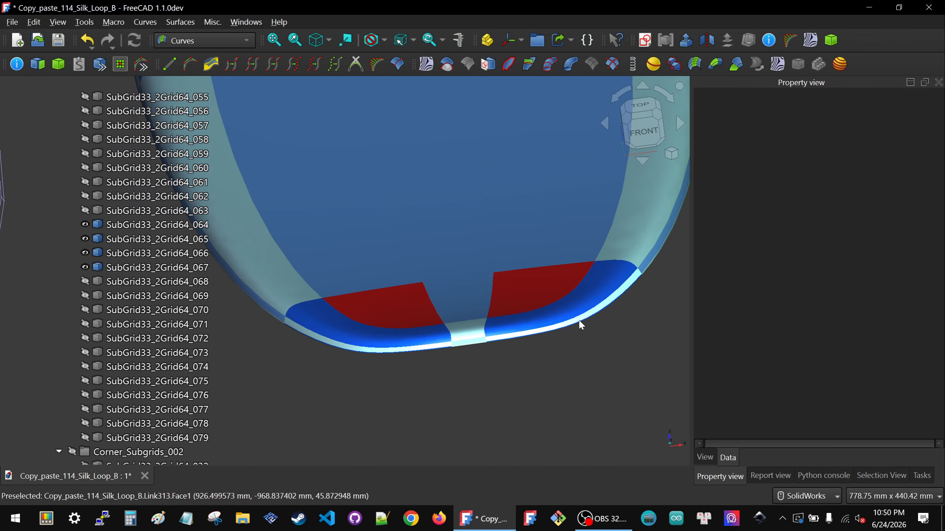
scroll(574, 322, "down", 5)
scroll(316, 337, "up", 4)
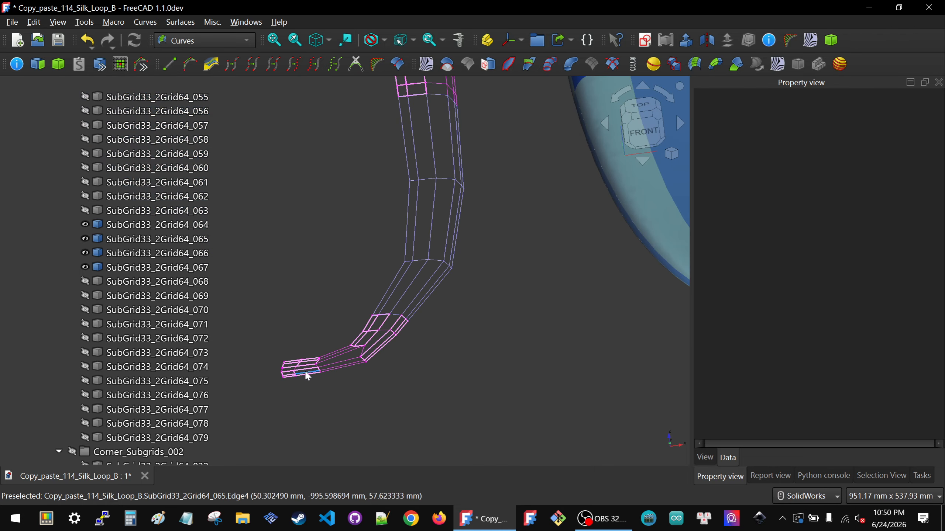
scroll(368, 353, "down", 5)
middle_click_drag(530, 313, 530, 341)
scroll(555, 323, "up", 4)
Step: Select the red tail patch, view the tail grids from above, and select SubGrid33_2Grid64_067 to inspect its input grids
left_click(572, 315)
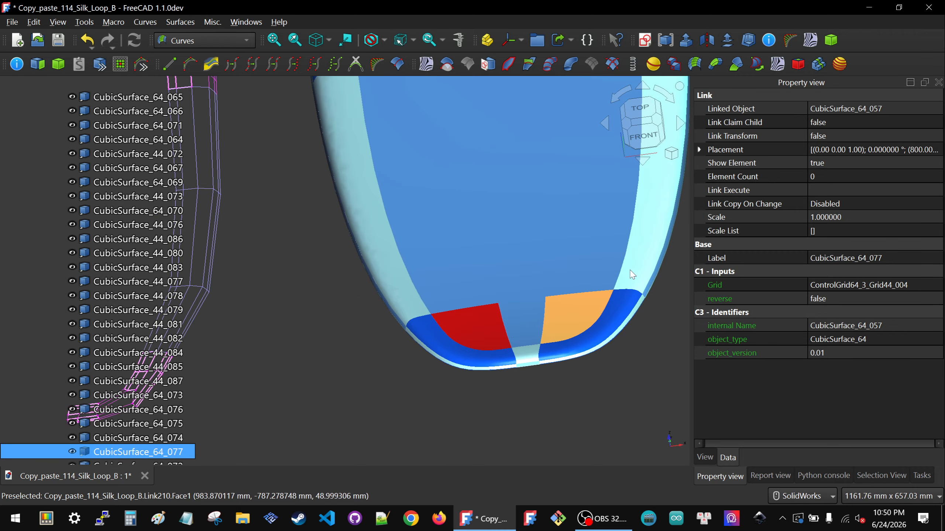
scroll(617, 289, "down", 3)
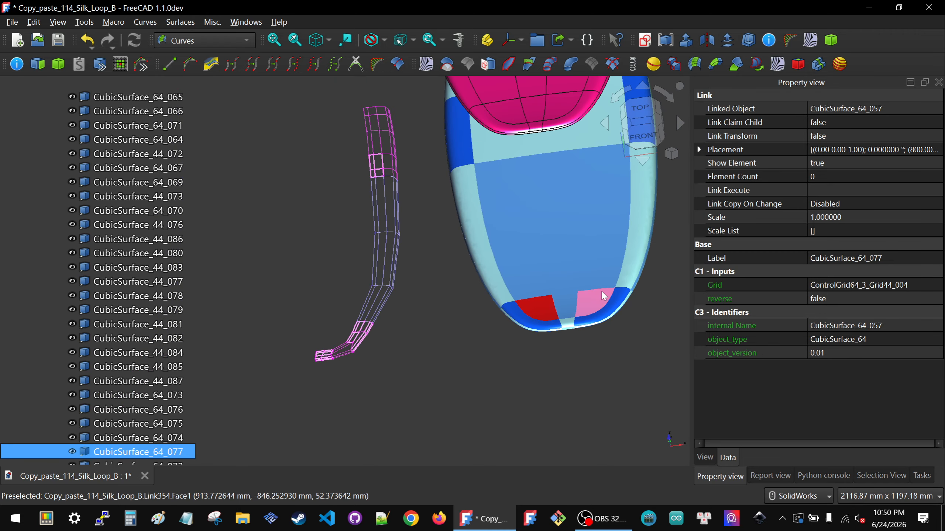
left_click(637, 110)
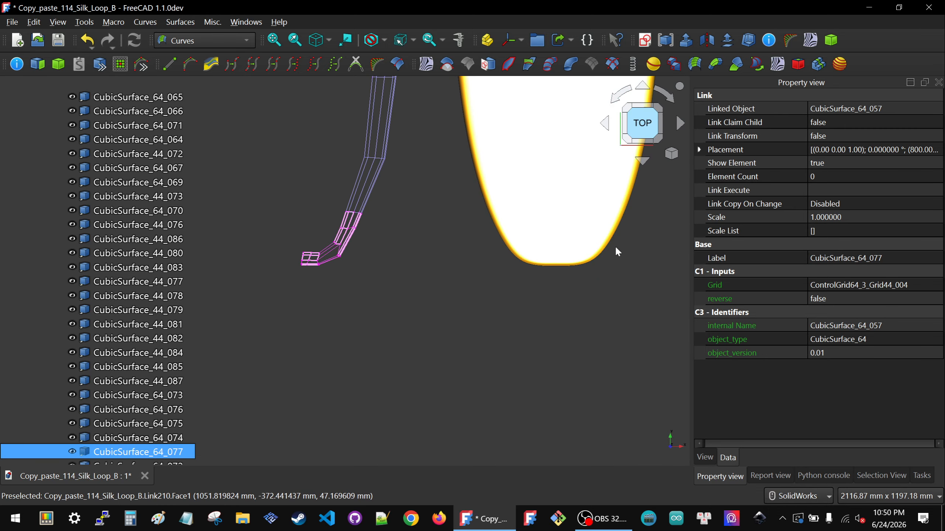
scroll(409, 260, "up", 6)
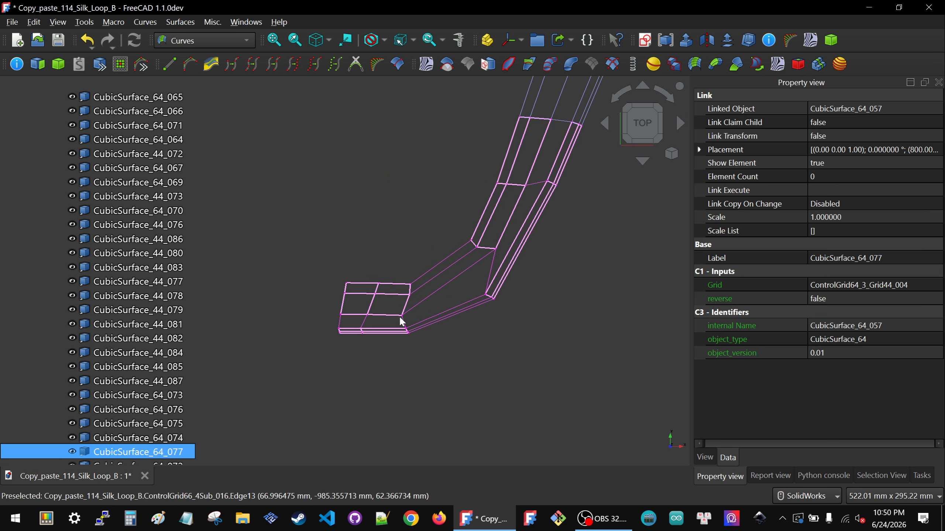
left_click(510, 221)
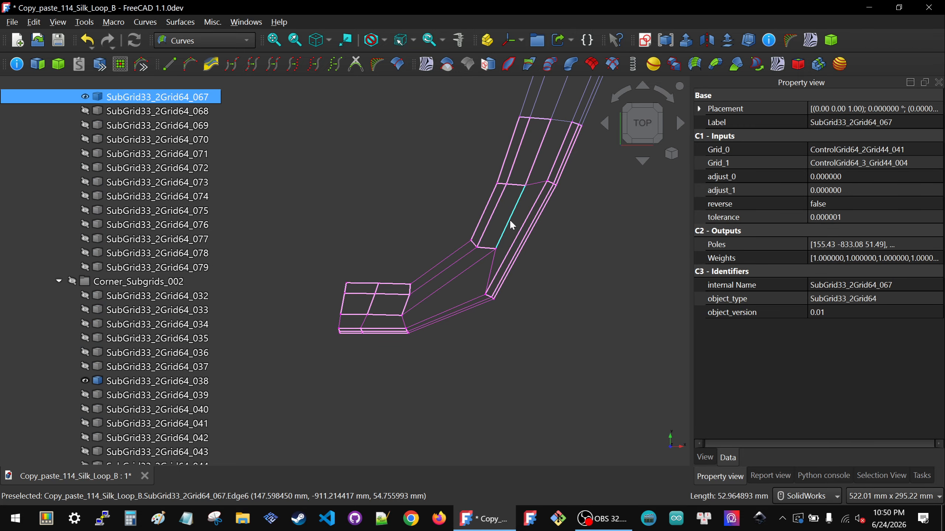
Step: Try an adjust_0 tangent scale of 1 on SubGrid33_2Grid64_067, the upper subgrid feeding the tail corner grid
left_click(748, 176)
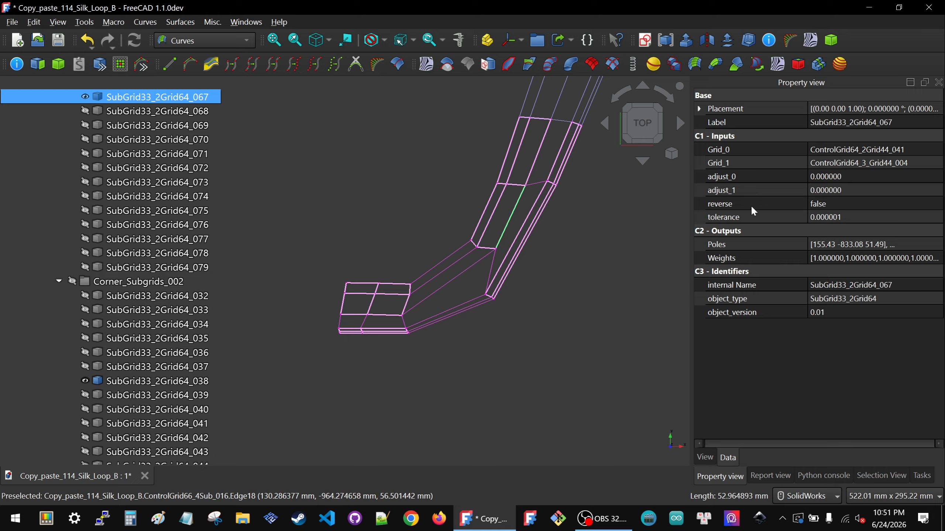
left_click(829, 188)
left_click(842, 178)
type("1")
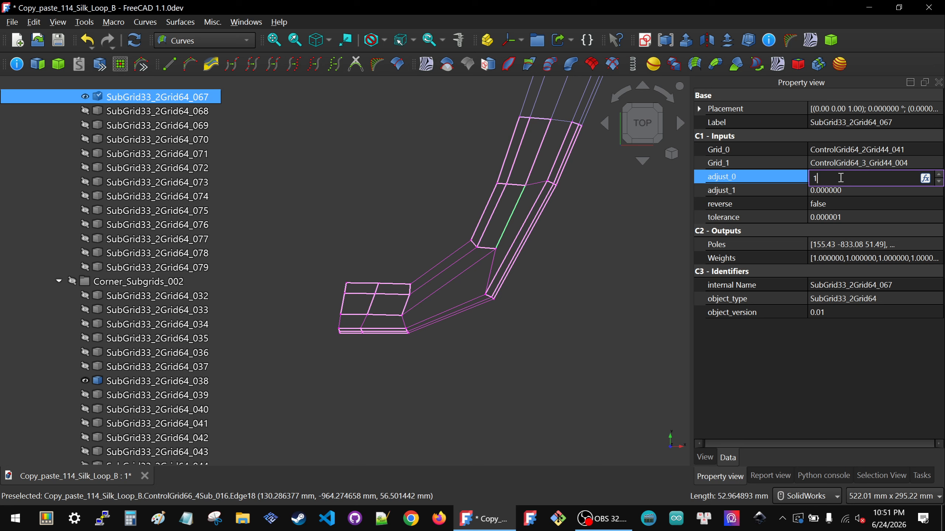
left_click(604, 263)
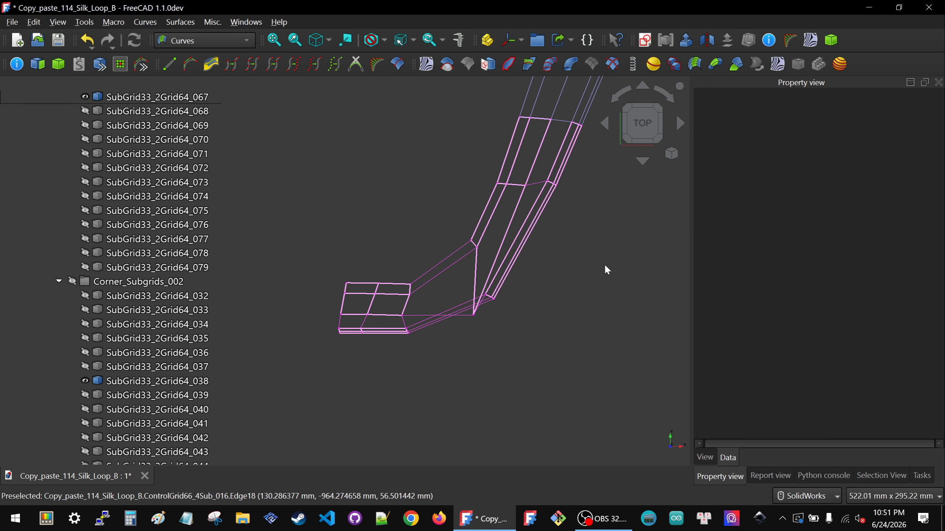
Step: Reselect SubGrid33_2Grid64_067 and try an adjust_0 tangent scale of 0.5
left_click(499, 257)
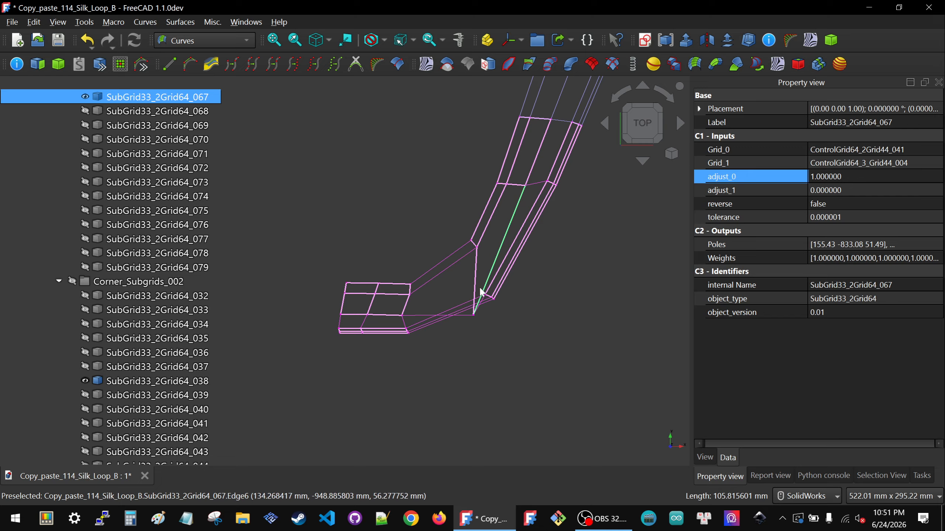
left_click(856, 176)
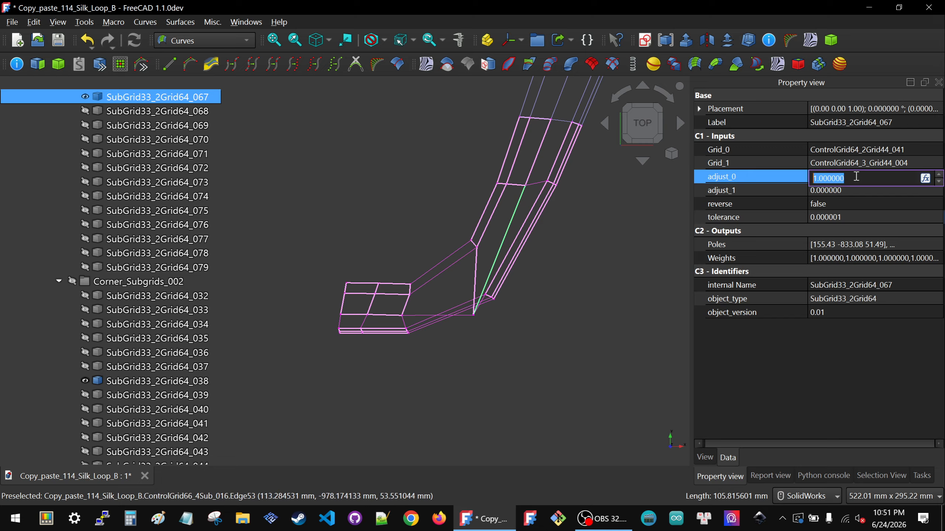
type(".5")
key("Return")
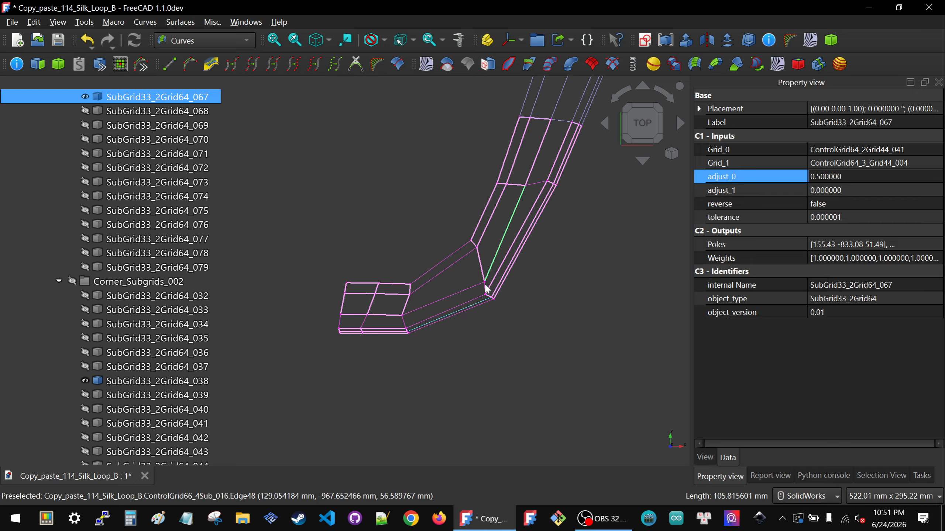
Step: Try an adjust_0 tangent scale of 0.375 on SubGrid33_2Grid64_067
left_click(825, 177)
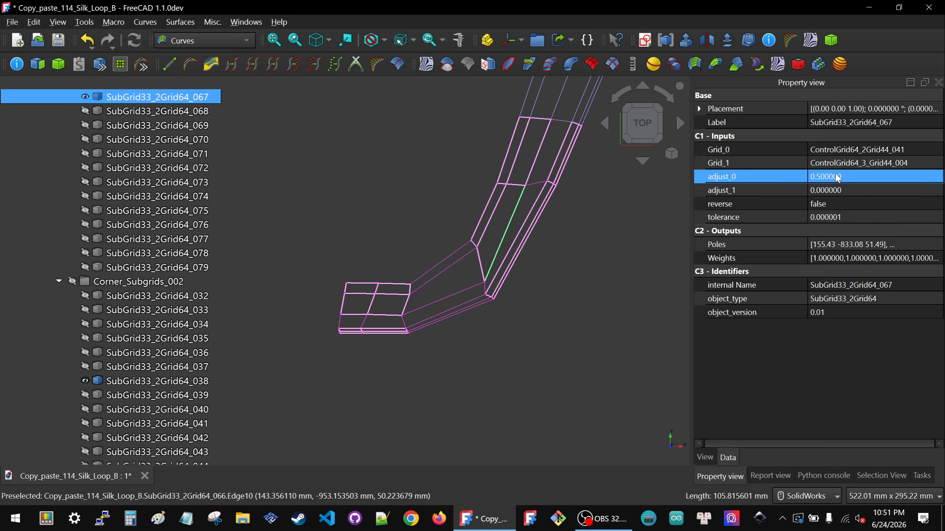
left_click(836, 176)
type(".37")
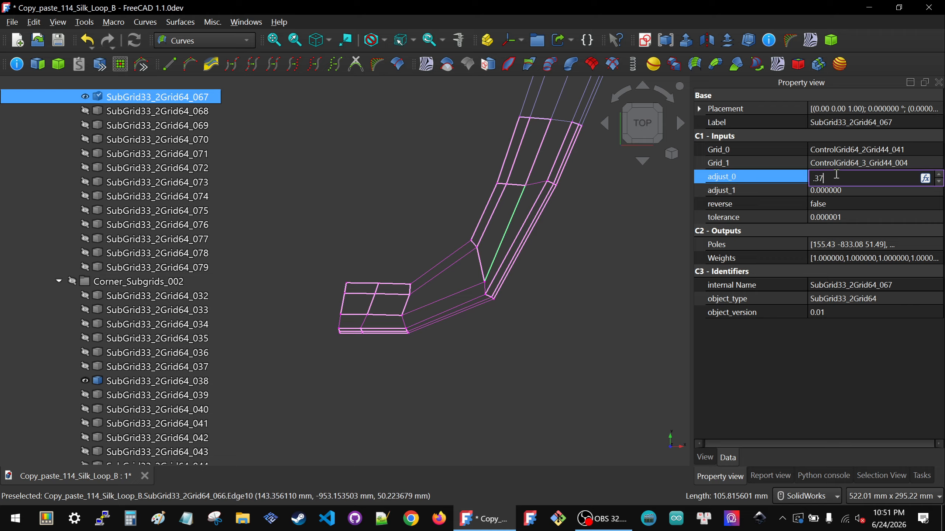
type("5")
key("Return")
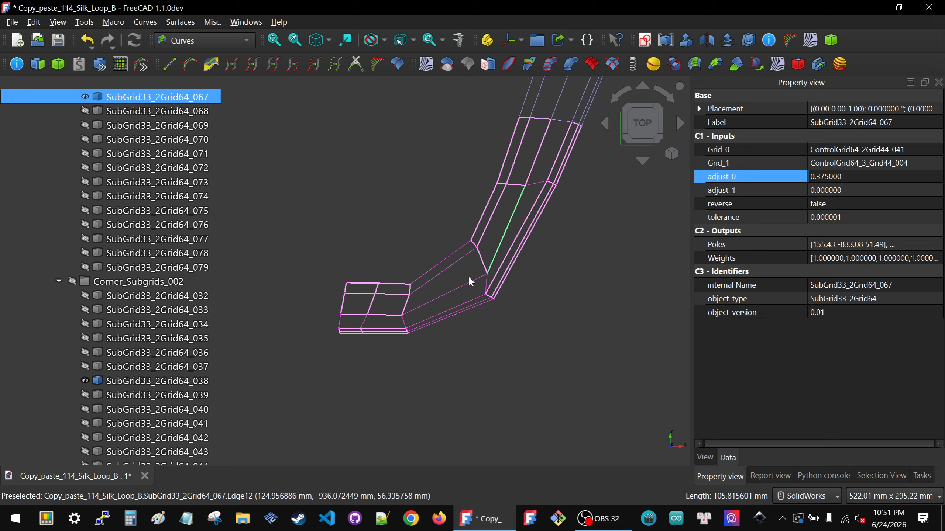
Step: Set the adjust_1 value of SubGrid33_2Grid64_067 to -0.5, working in the top view of the tail grids
mouse_move(468, 283)
middle_mouse_down()
mouse_move(494, 198)
mouse_move(470, 268)
middle_mouse_up()
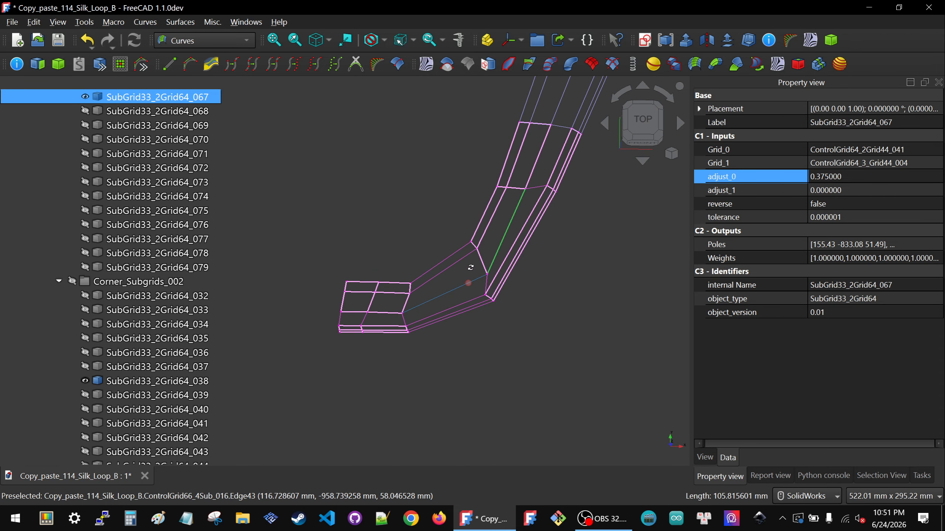
left_click(625, 120)
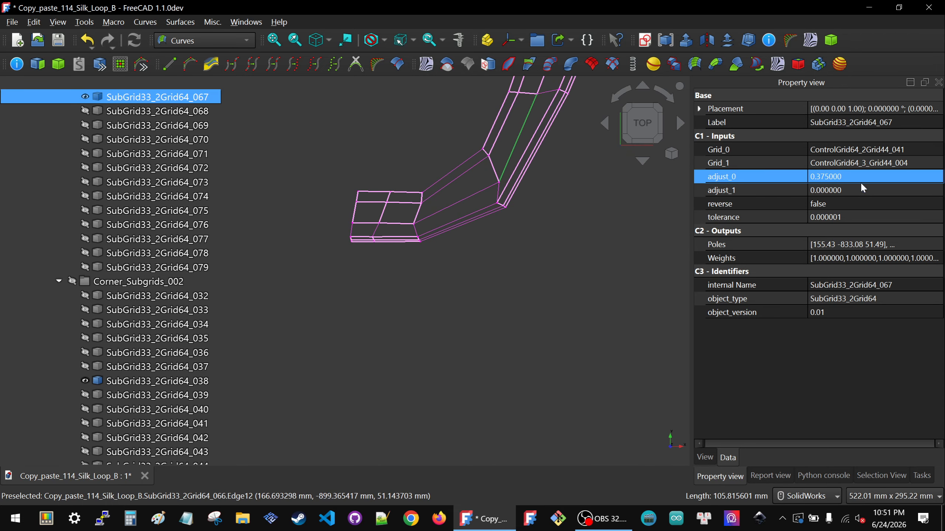
left_click(867, 190)
scroll(468, 294, "down", 3)
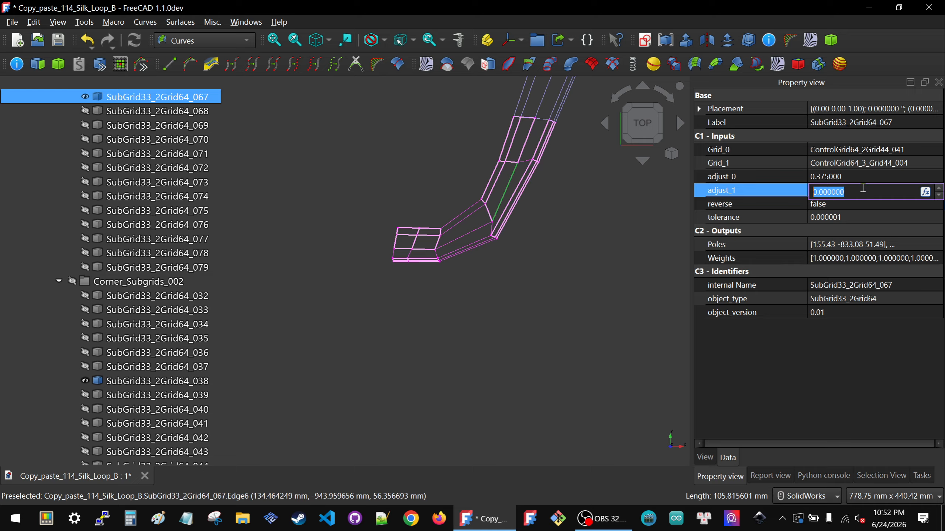
type("-.5")
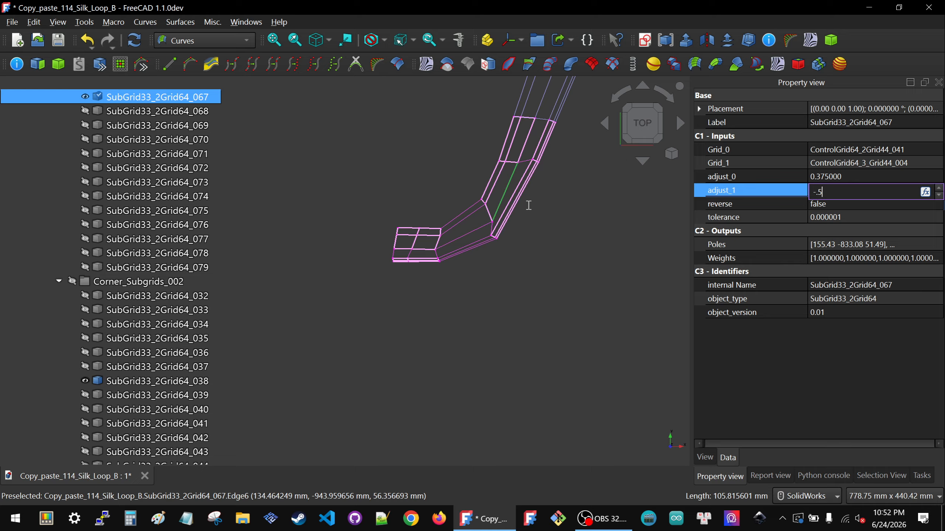
key("Return")
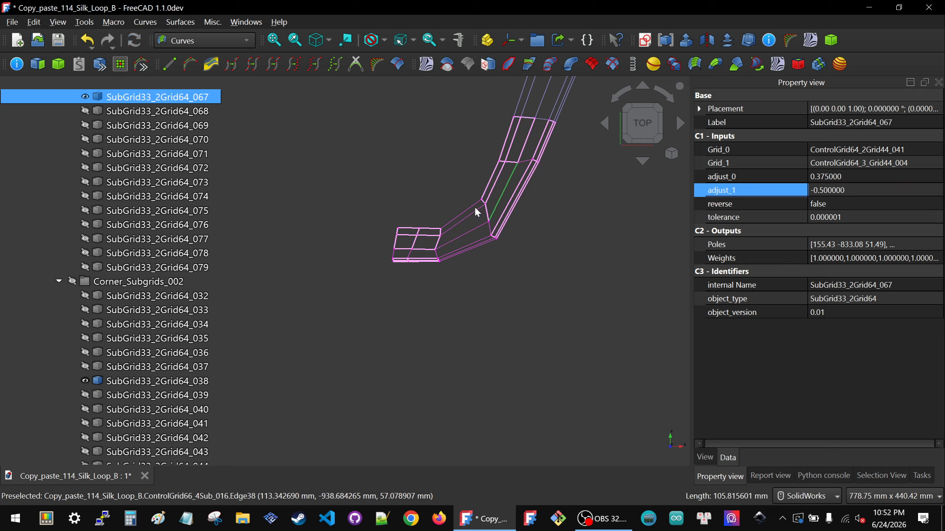
Step: Set the adjust_0 tangent scale of SubGrid33_2Grid64_067 to 0.3 and deselect the subgrid
scroll(500, 222, "up", 3)
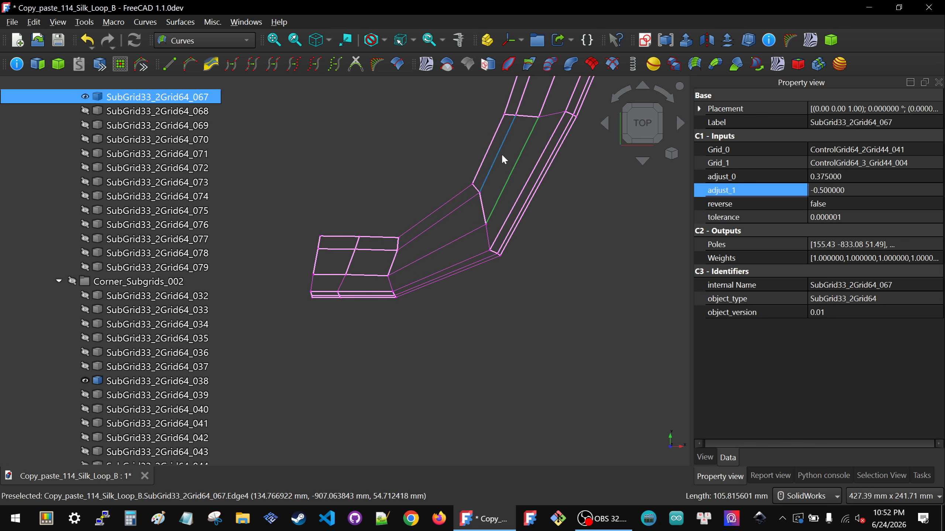
left_click(517, 161)
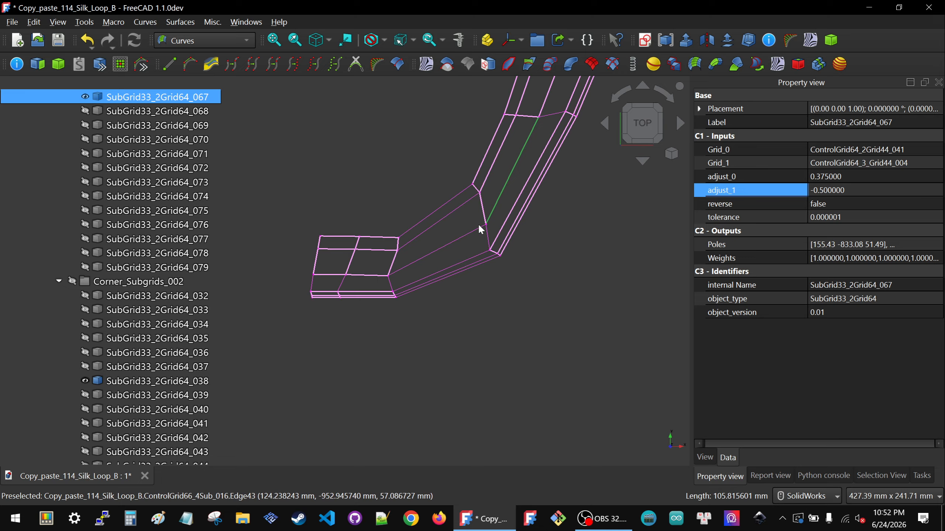
left_click(821, 177)
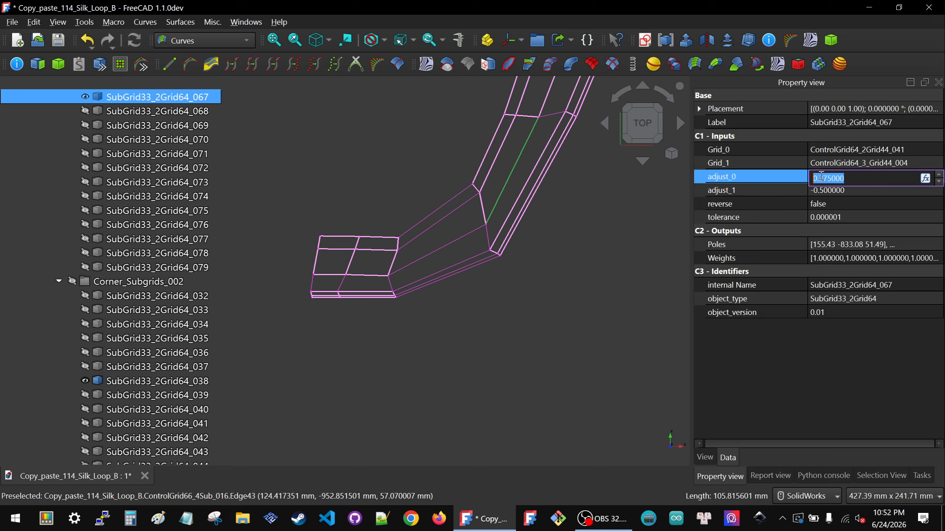
left_click_drag(822, 178, 844, 178)
key("BackSpace")
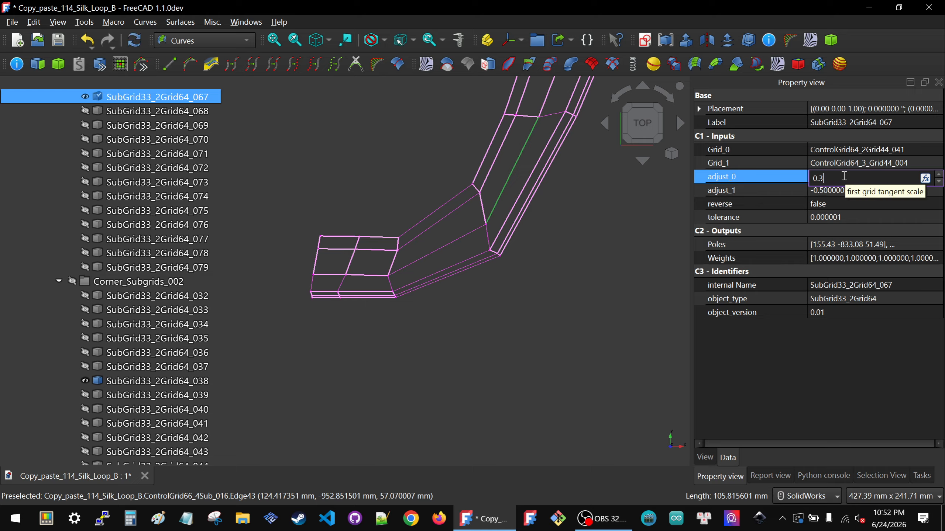
left_click(497, 205)
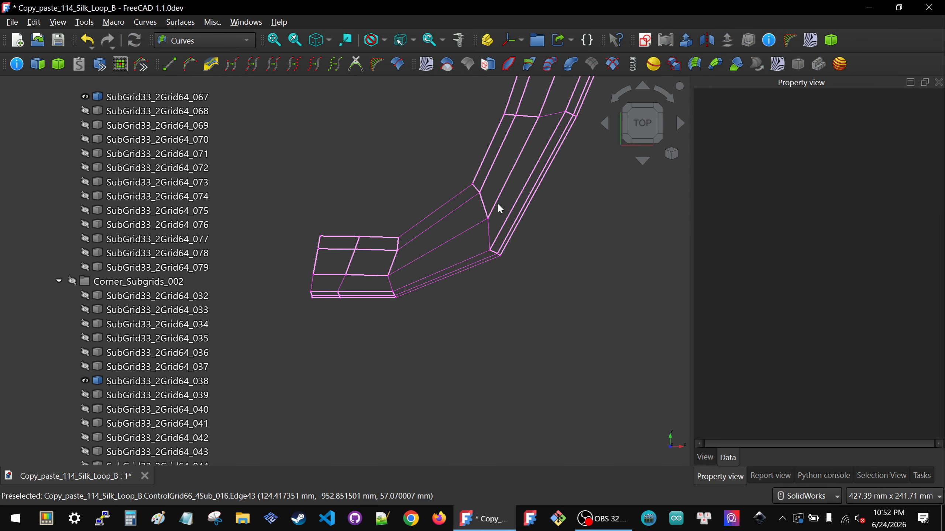
Step: Select the outer rail subgrid SubGrid33_2Grid64_066 and try an adjust_0 tangent scale of -0.5
left_click(490, 252)
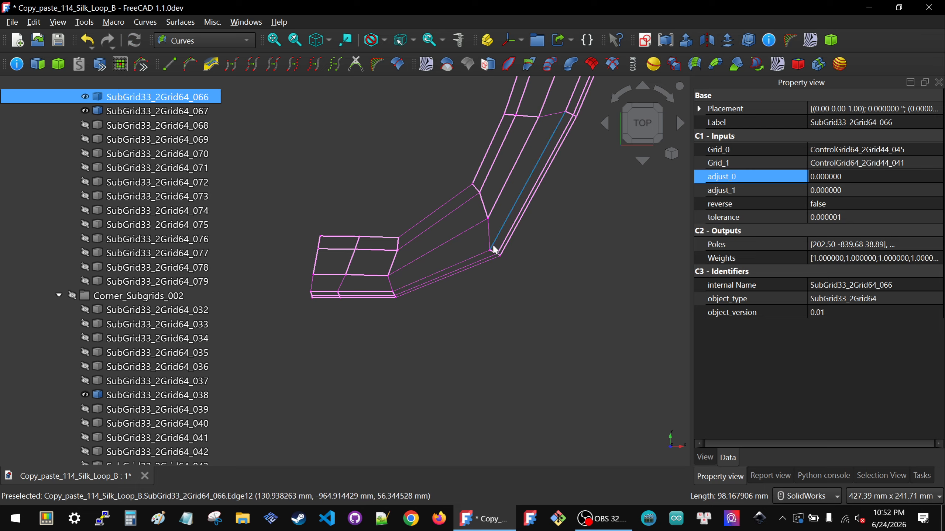
left_click(796, 216)
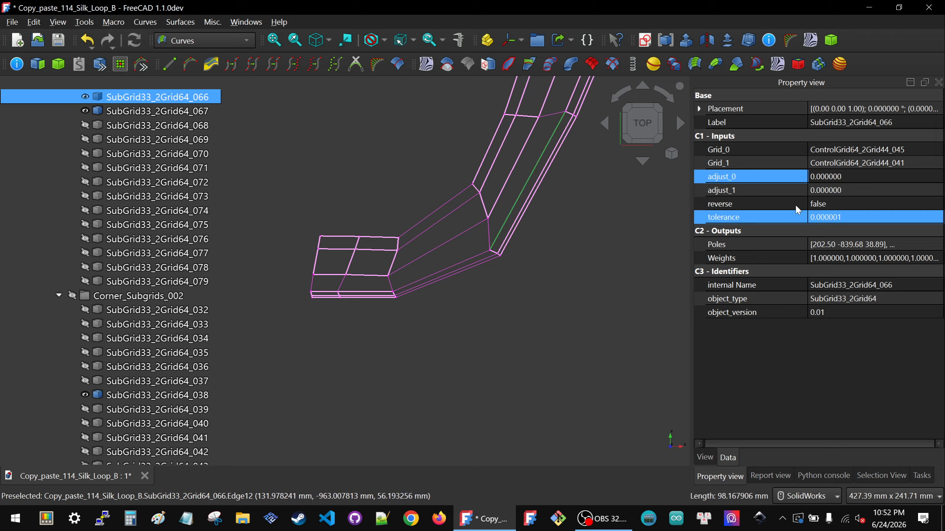
left_click(866, 177)
type("-.5")
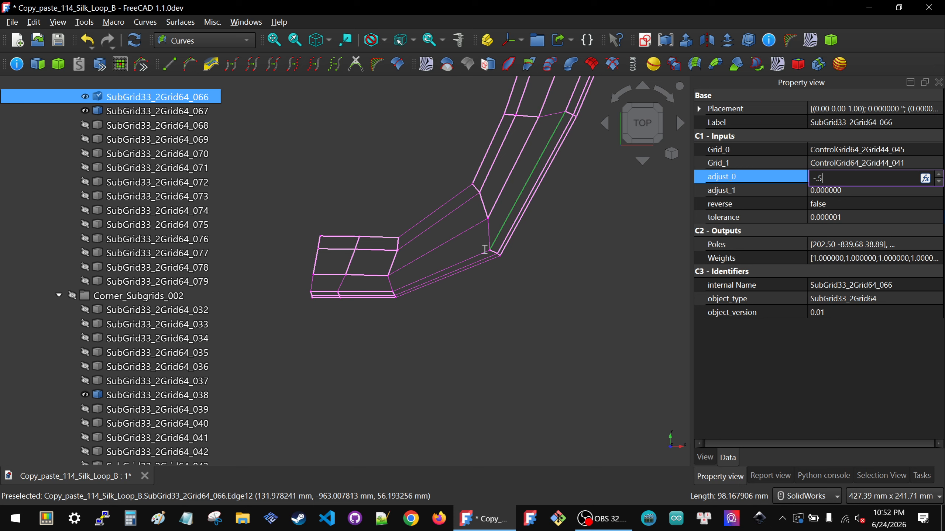
key("Return")
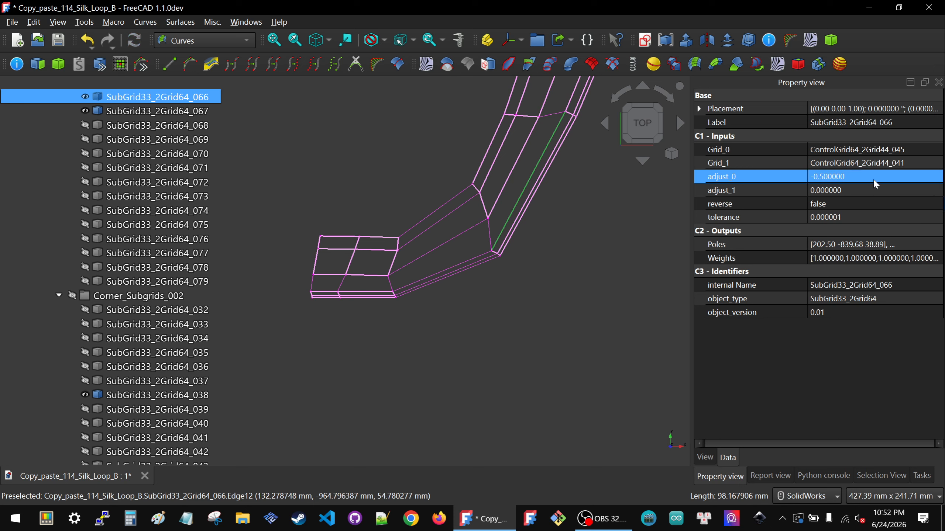
Step: Reset the adjust_0 tangent scale of SubGrid33_2Grid64_066 to 0
left_click(874, 177)
type("0")
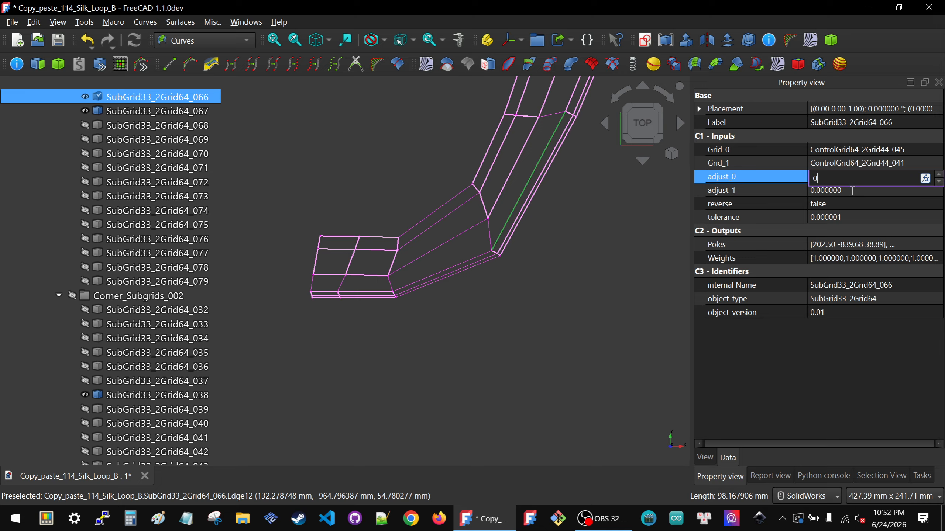
key("Tab")
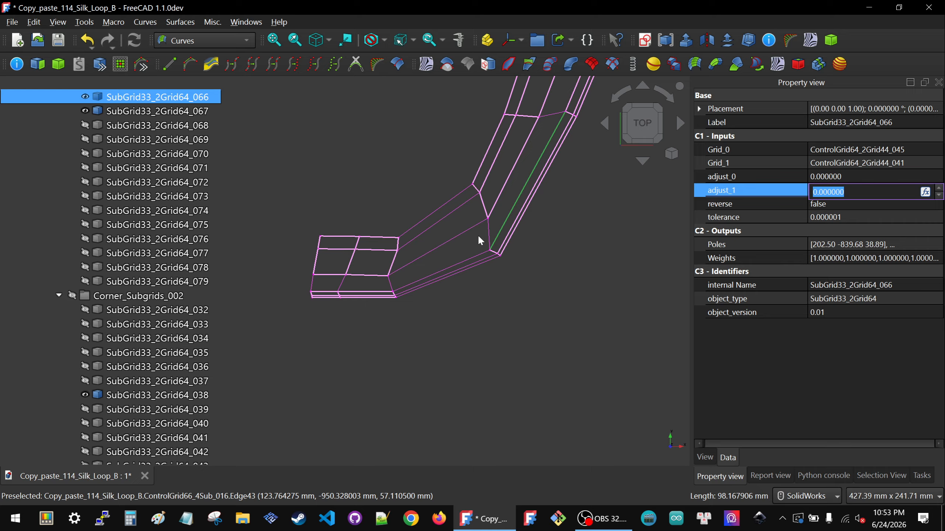
Step: Try an adjust_0 tangent scale of -0.1 on SubGrid33_2Grid64_066
left_click(853, 177)
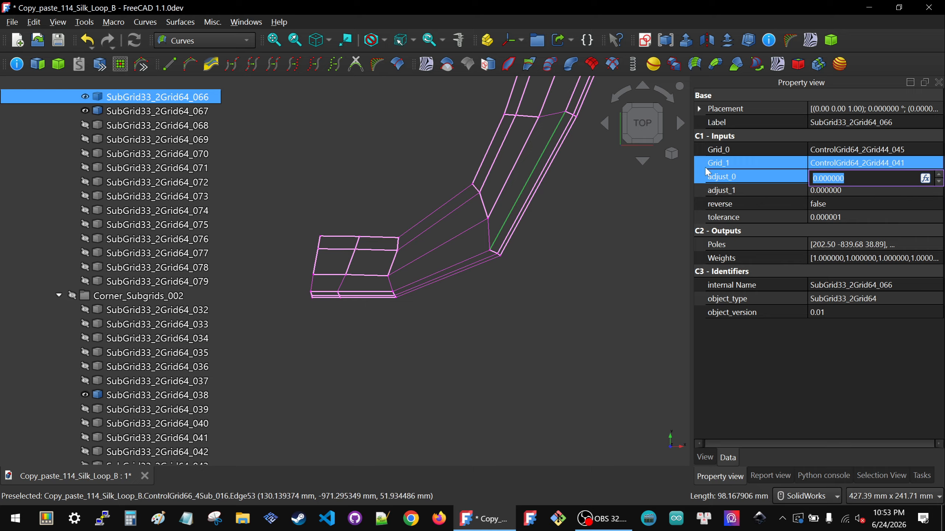
type("-")
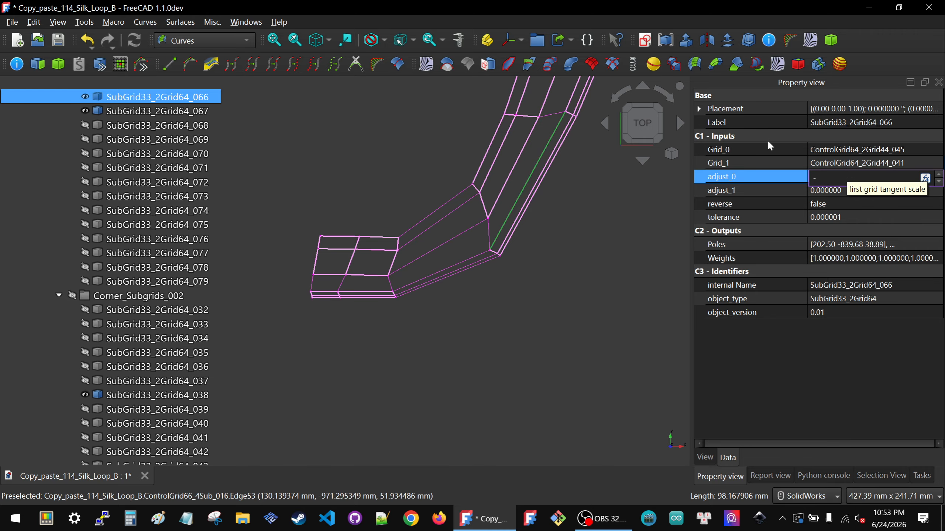
left_click(554, 132)
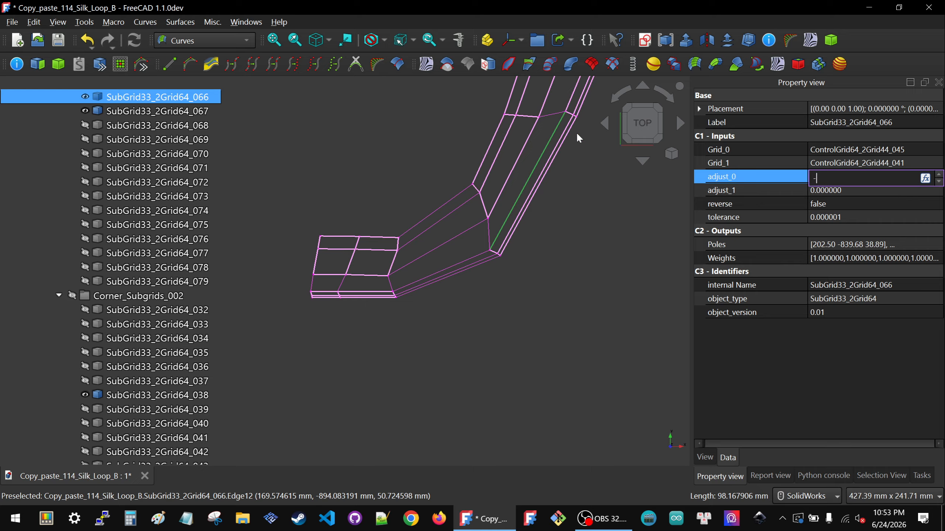
type("1")
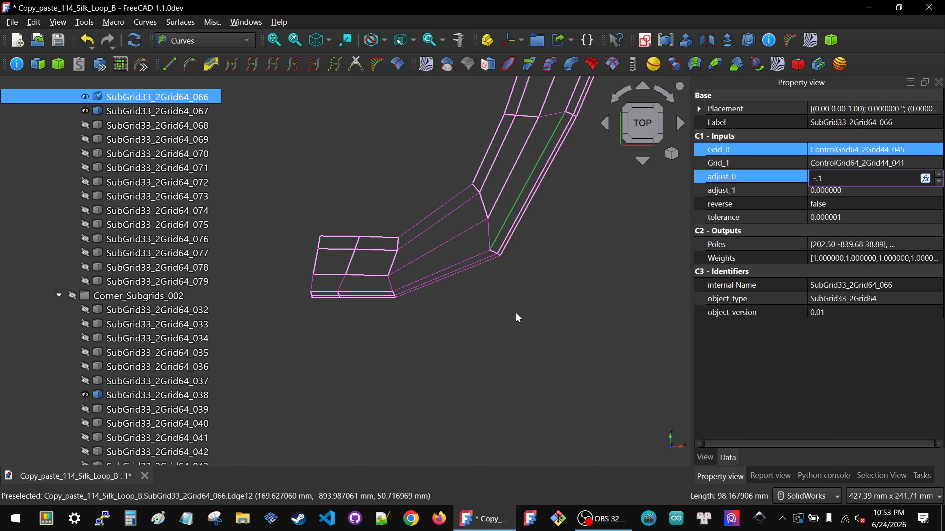
key("Return")
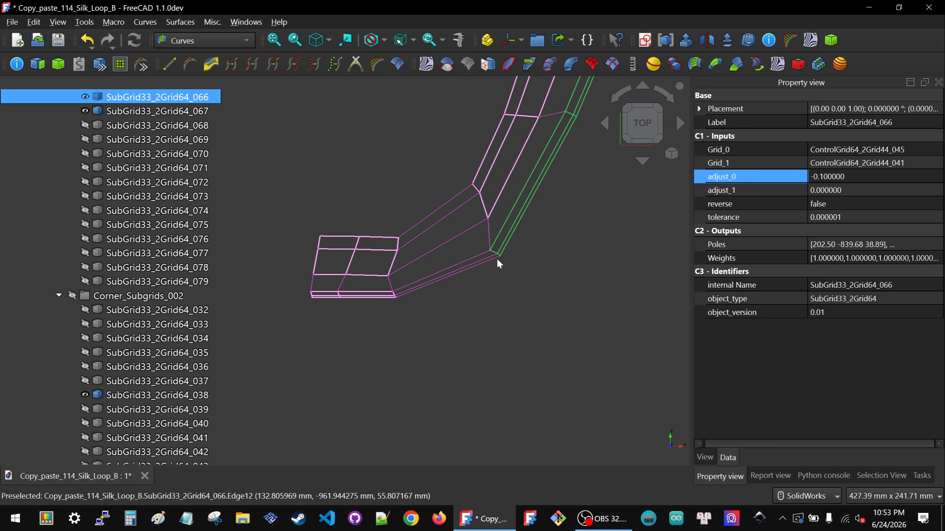
Step: Set the adjust_0 tangent scale of SubGrid33_2Grid64_066 to -0.5 and check the tail corner grids from a slight angle
left_click(857, 174)
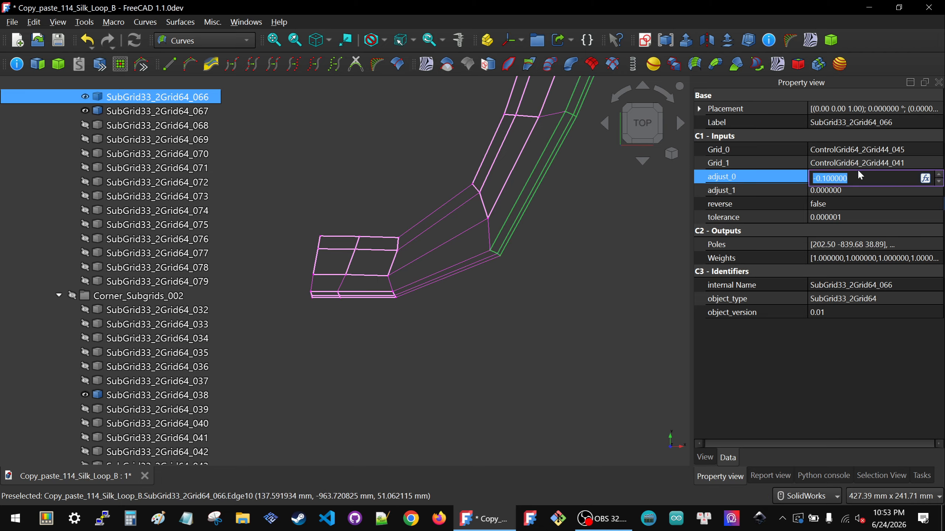
type("-.5")
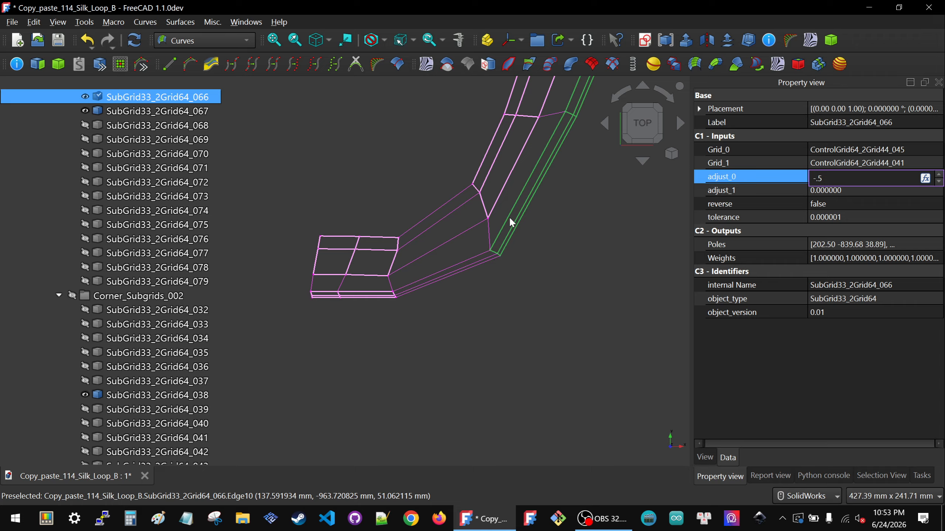
key("Return")
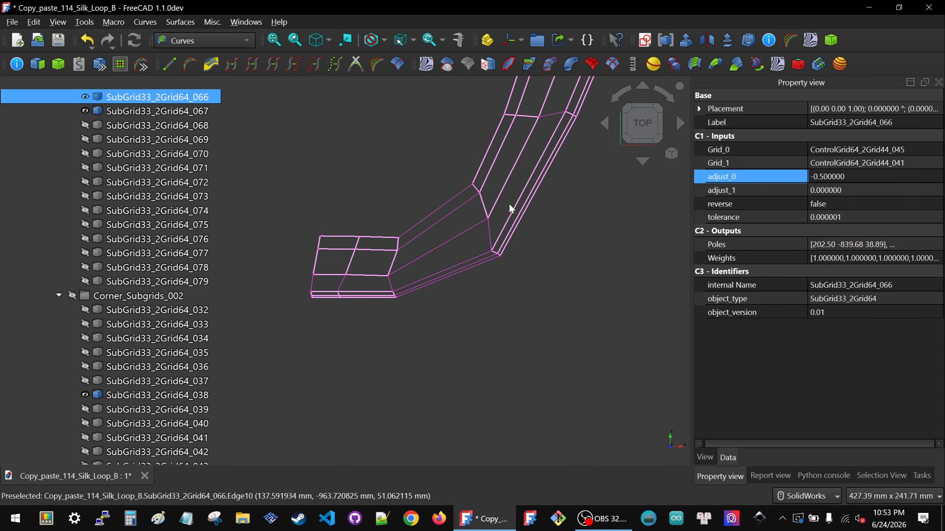
left_click(509, 203)
left_click(502, 234)
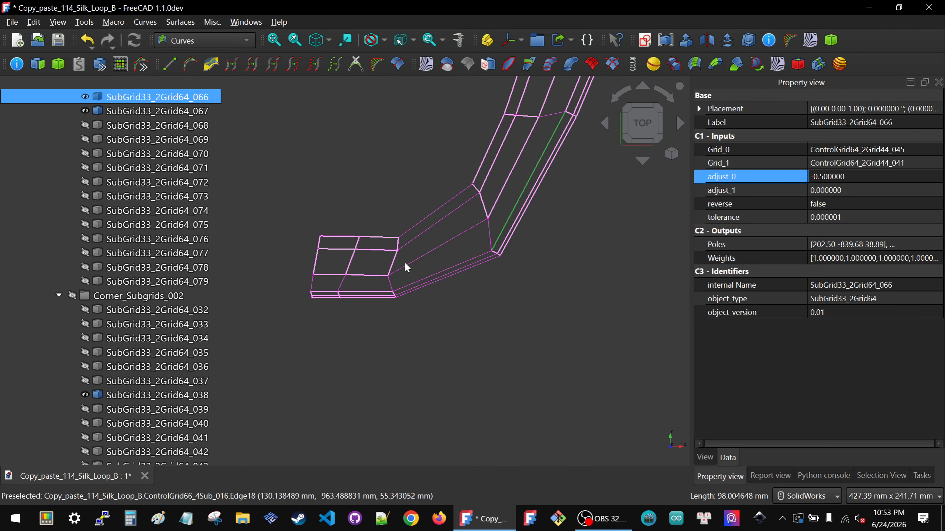
middle_click_drag(406, 261, 401, 235)
scroll(402, 235, "down", 2)
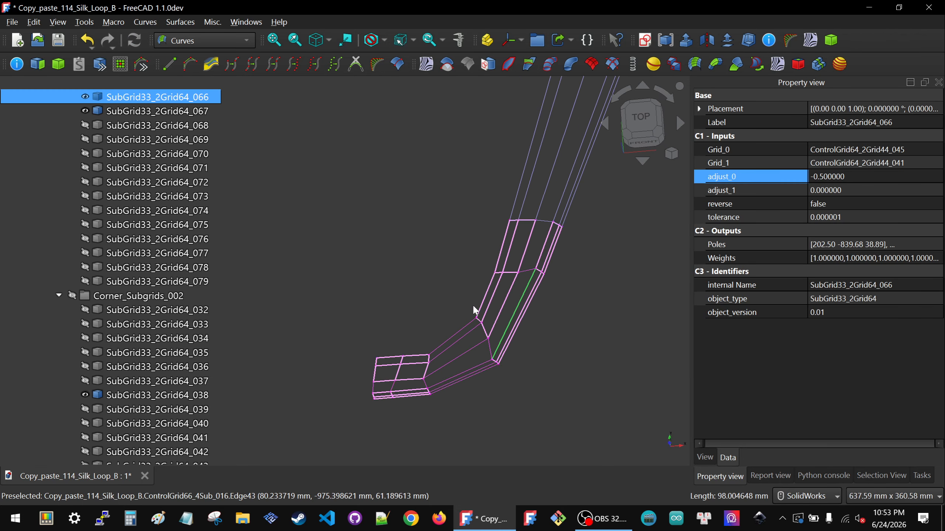
Step: Try an adjust_0 tangent scale of -1 on the outer rail subgrid SubGrid33_2Grid64_066
scroll(496, 336, "up", 2)
scroll(423, 267, "up", 2)
scroll(426, 276, "up", 3)
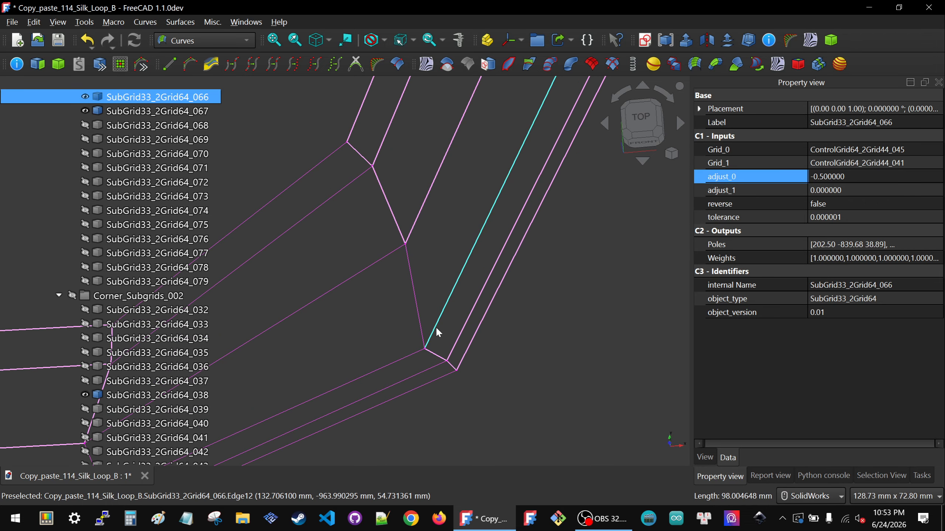
left_click(886, 181)
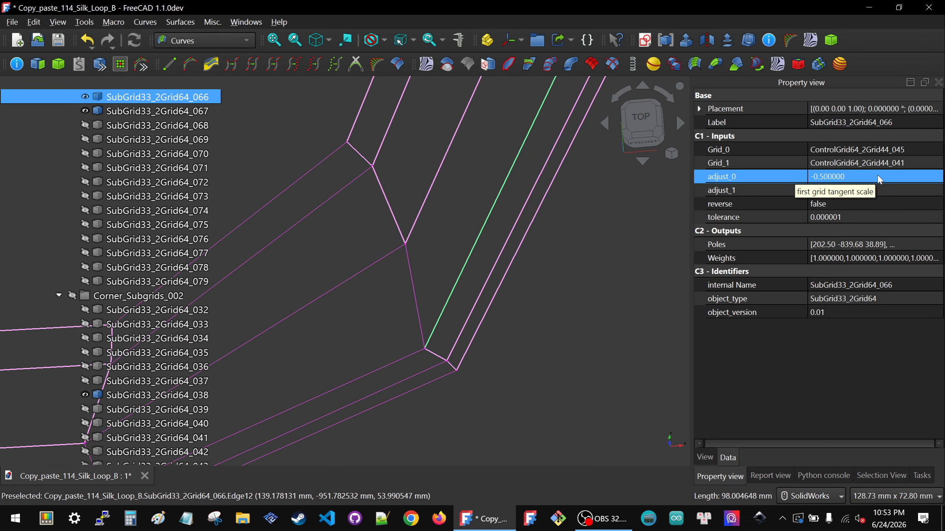
left_click(878, 177)
type("-1")
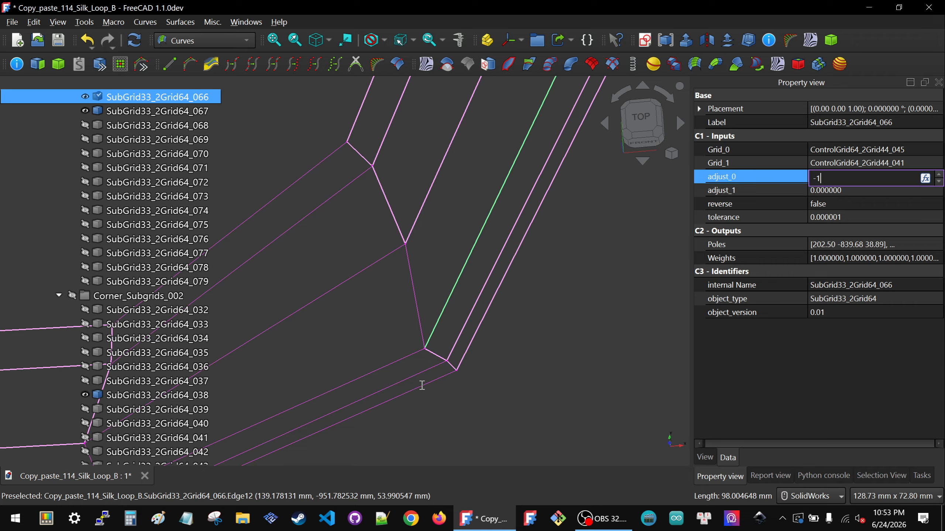
left_click(450, 329)
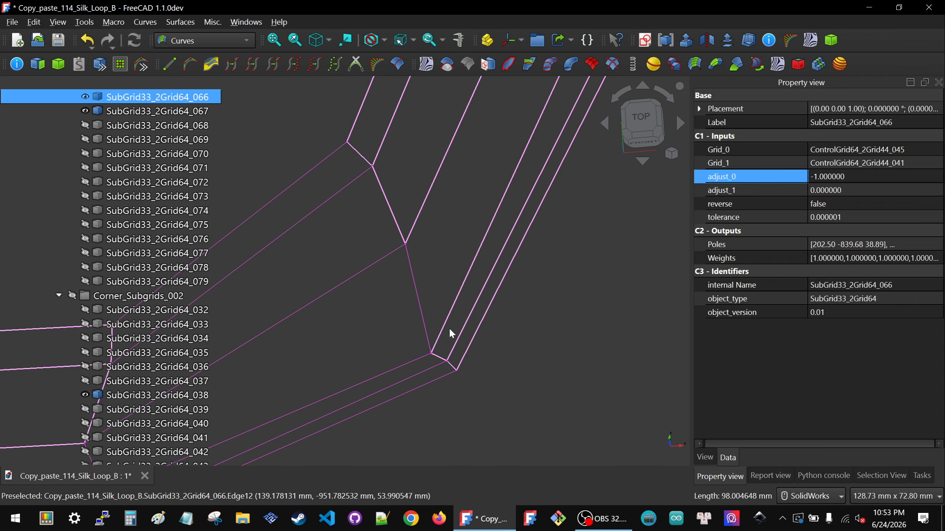
Step: Reset the adjust_0 tangent scale of SubGrid33_2Grid64_066 to 0
left_click(441, 337)
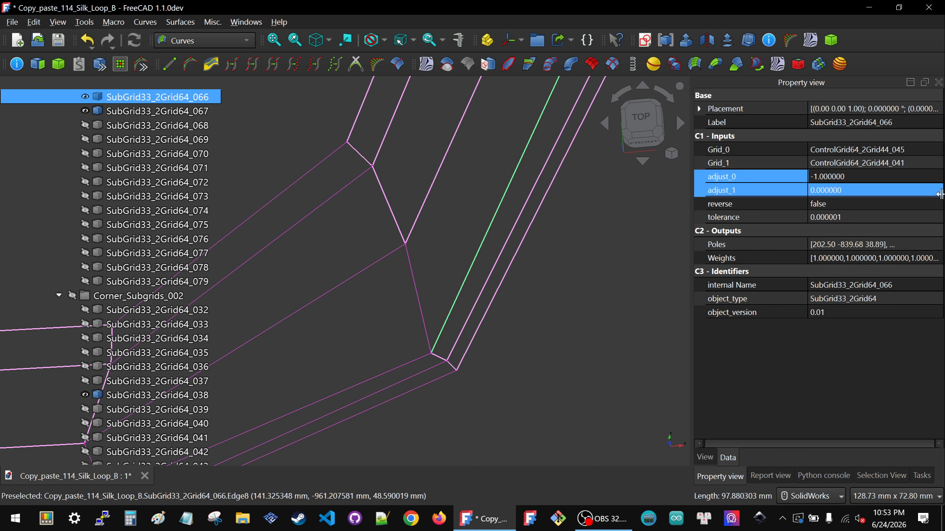
left_click(900, 177)
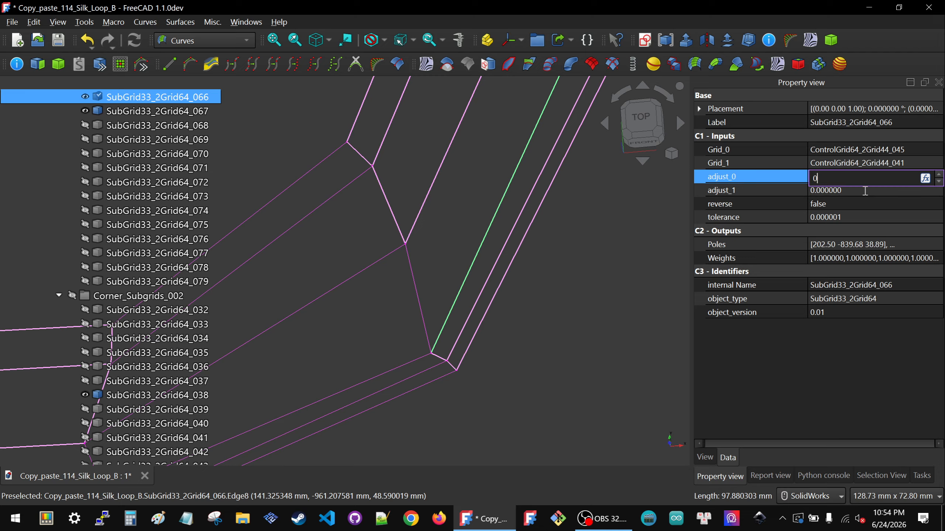
type("000000")
Step: Try an adjust_1 tangent scale of -0.5 on SubGrid33_2Grid64_066
left_click(865, 191)
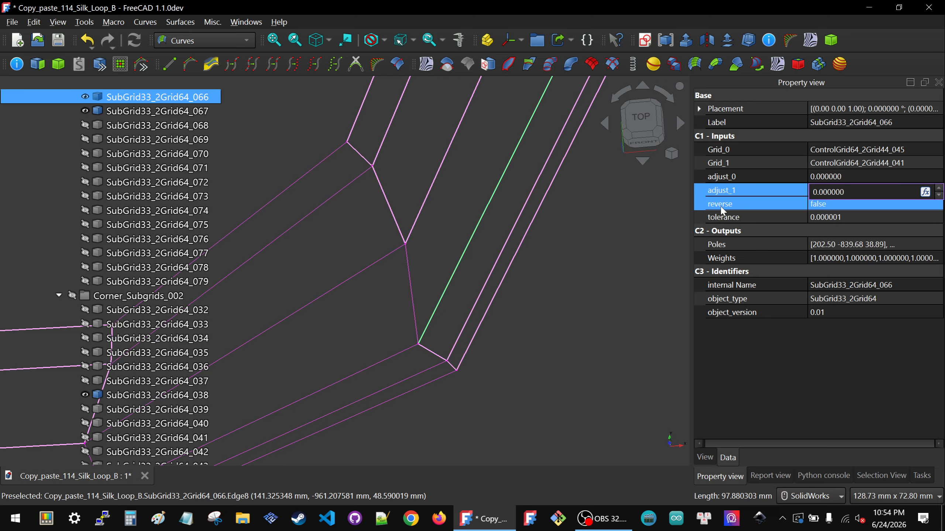
left_click(736, 191)
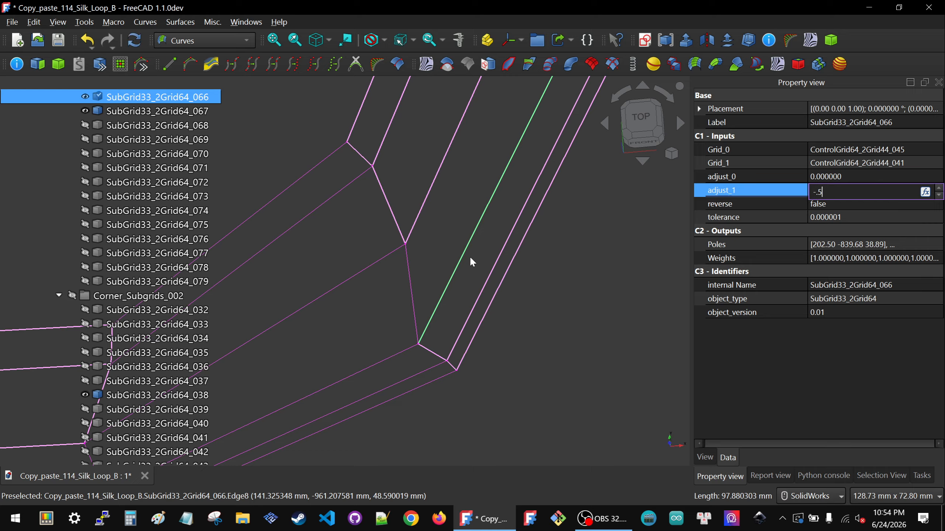
left_click(486, 240)
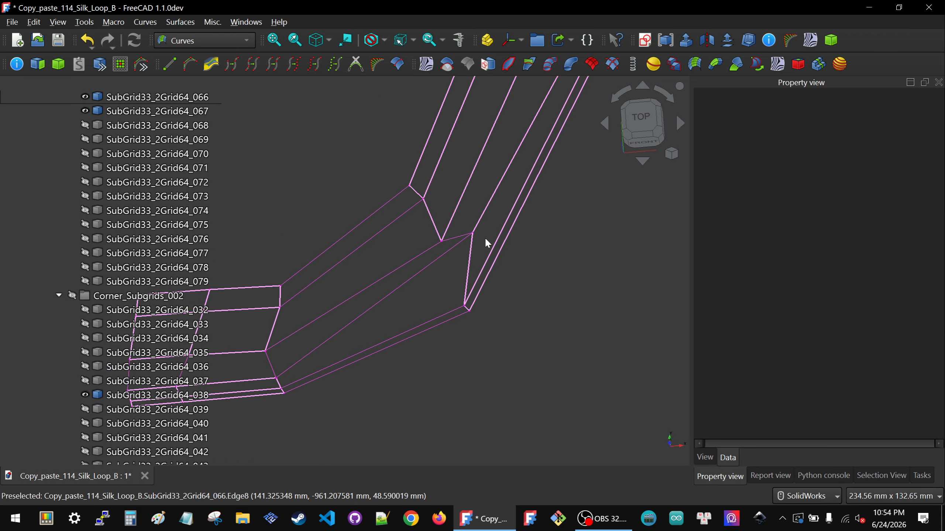
Step: Set the adjust_1 tangent scale of SubGrid33_2Grid64_066 to -0.1
left_click(469, 257)
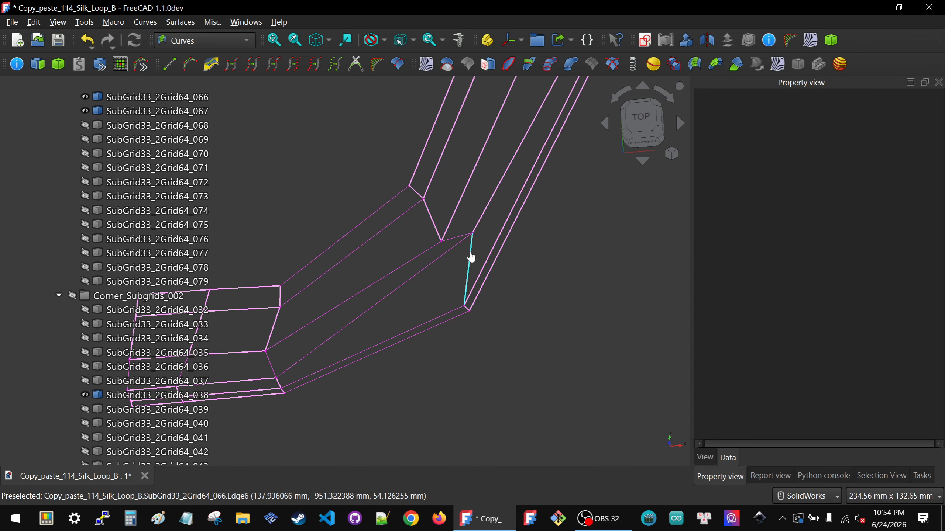
left_click(863, 190)
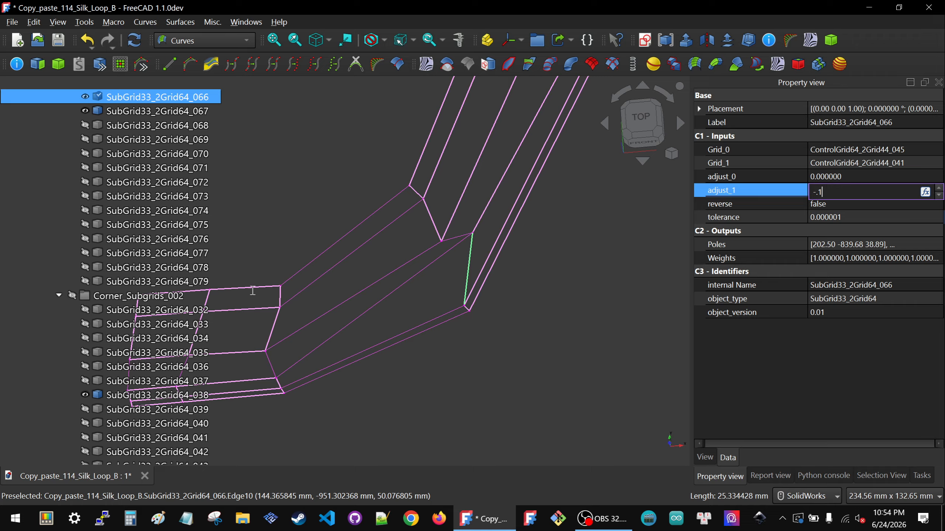
left_click(594, 319)
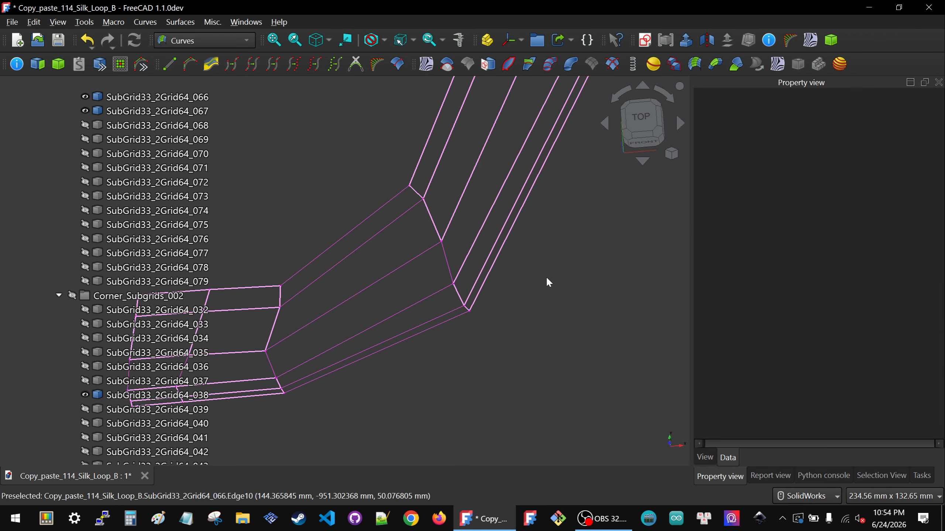
Step: Show all subgrids in the Corner_Subgrids_002 and Roll_Corner_Subgrids_001 groups
scroll(547, 282, "down", 3)
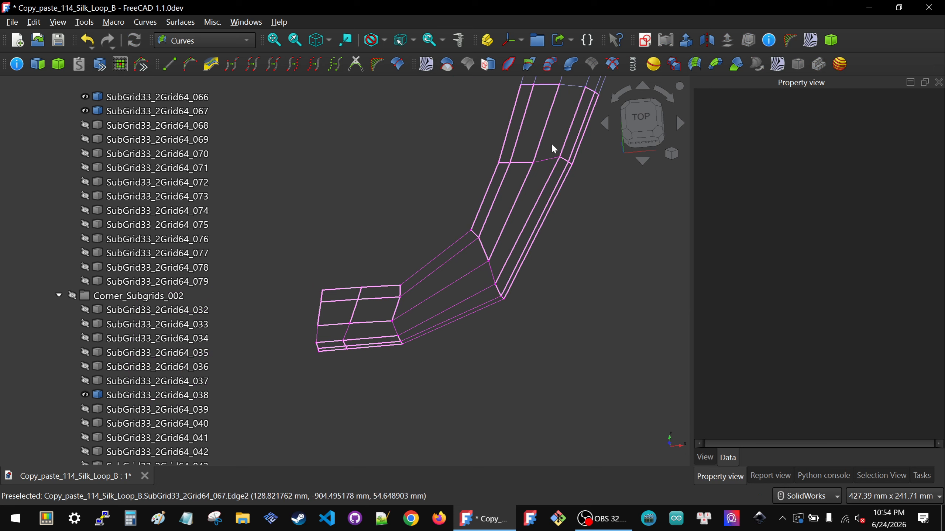
middle_click_drag(474, 266, 498, 247)
scroll(498, 247, "down", 3)
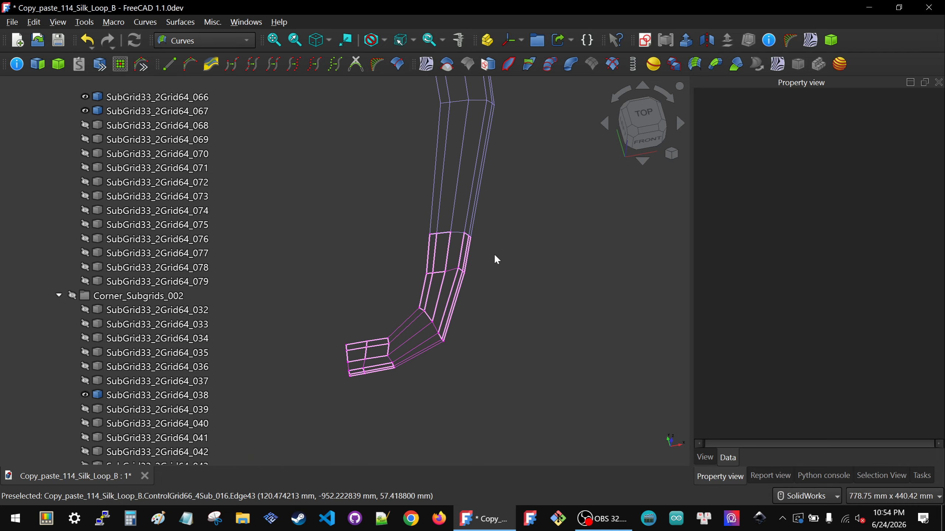
left_click(637, 117)
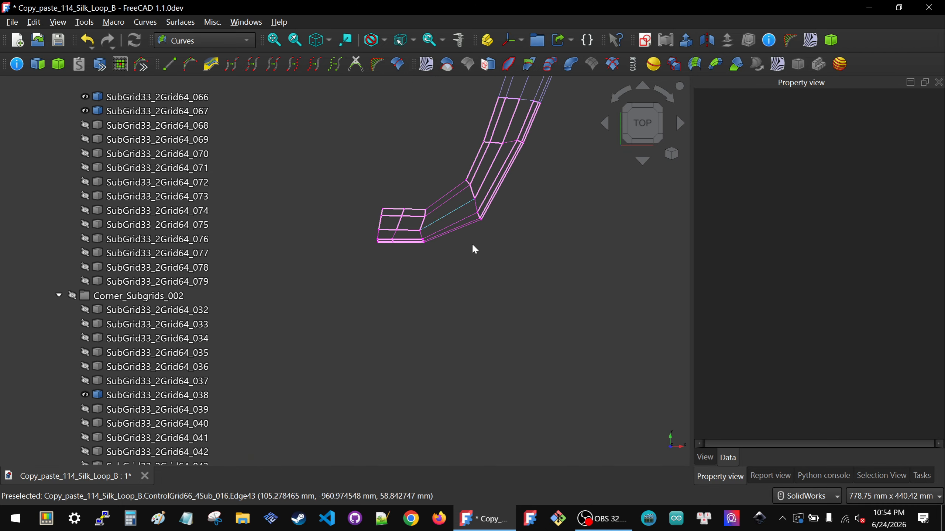
scroll(473, 245, "down", 3)
left_click(116, 310)
left_click(116, 296)
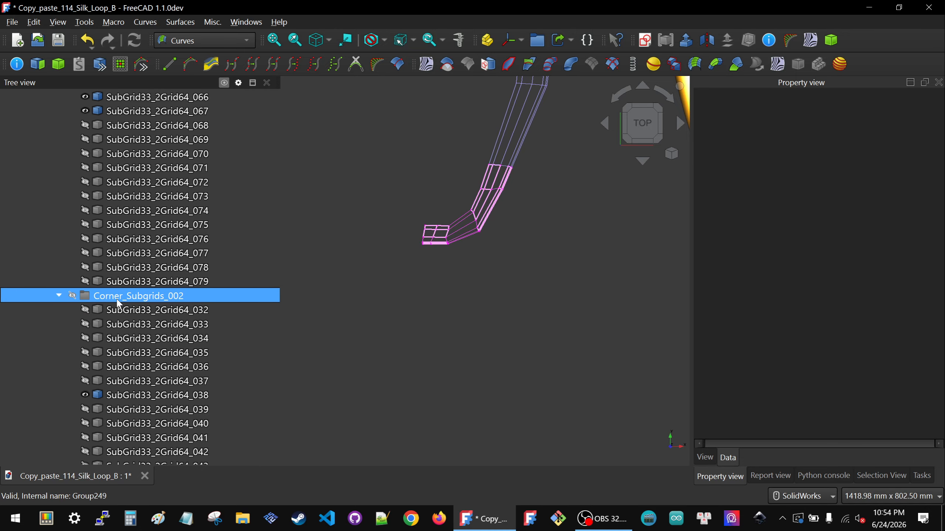
key("space")
scroll(136, 279, "up", 11)
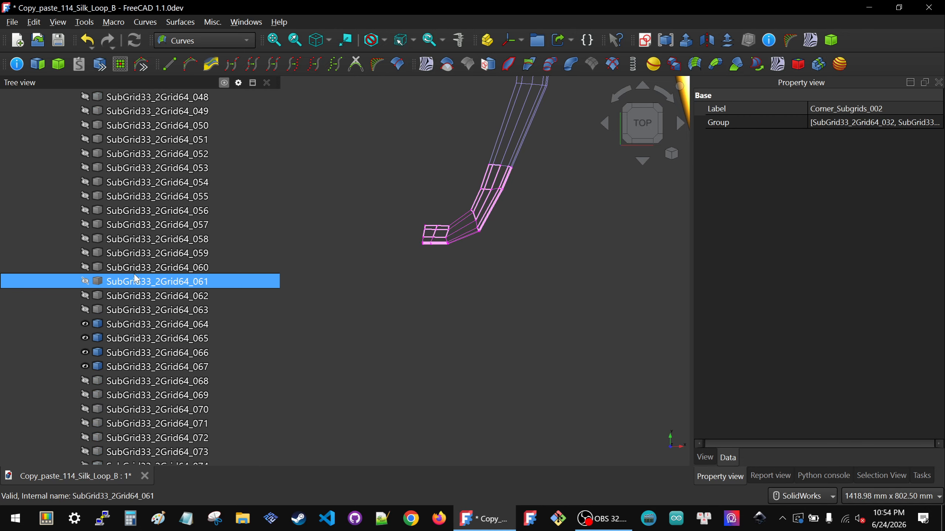
left_click(122, 298)
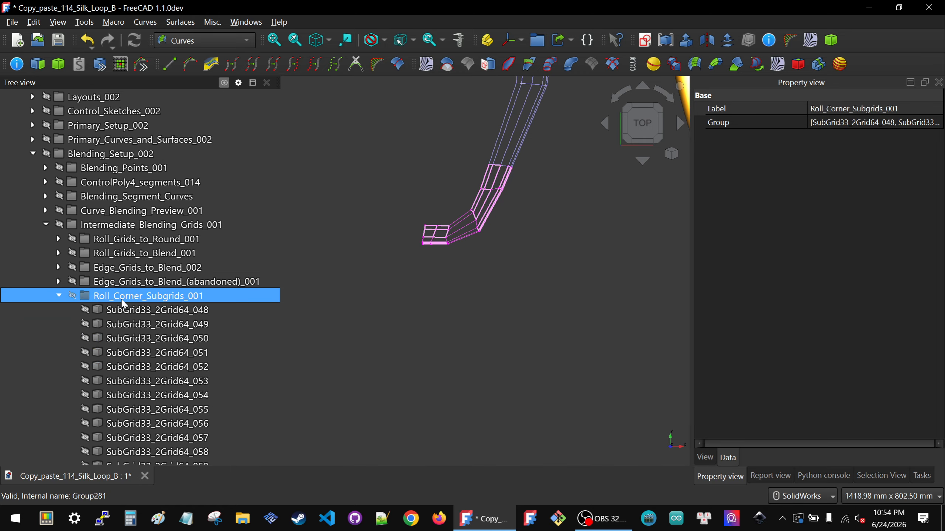
key("space")
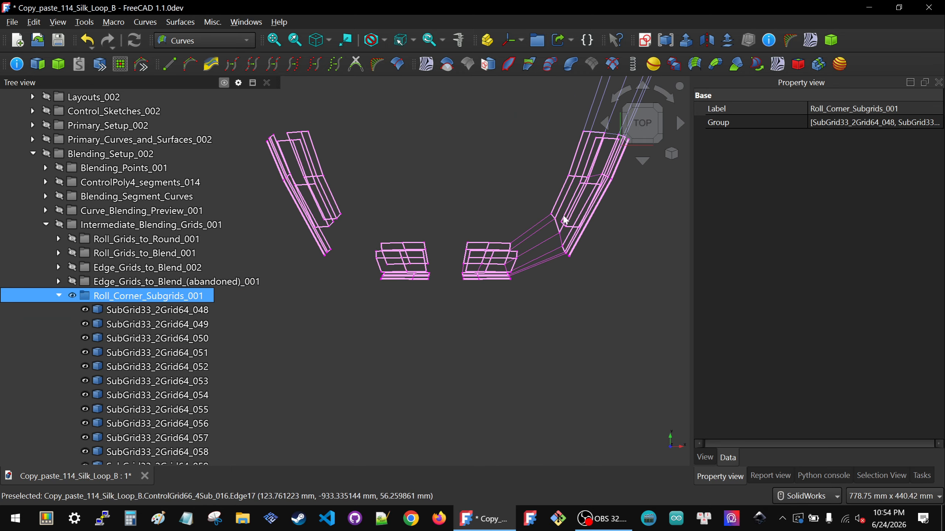
Step: Collapse the subgrid, intermediate blending and blended edge groups, and show the Roll_Corner_Blended_Grids_001 group under Final_Surface_Grids
scroll(558, 231, "up", 4)
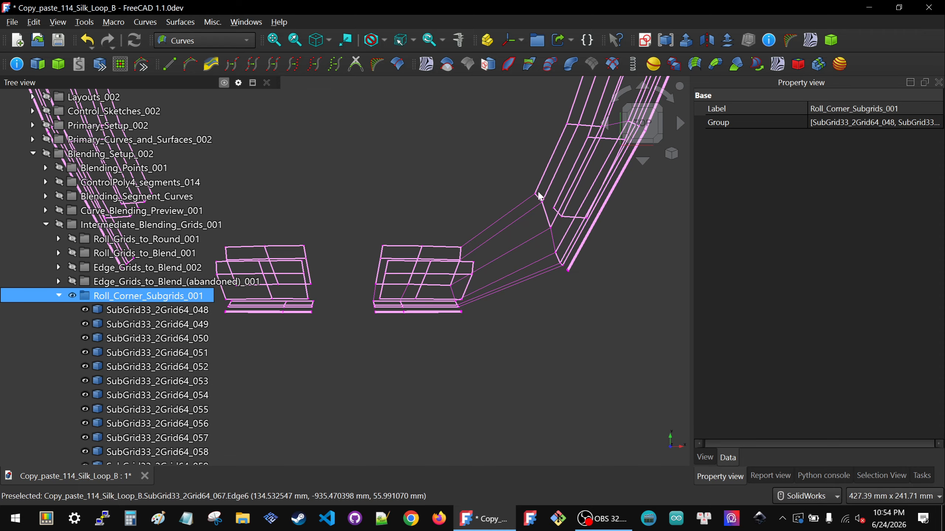
scroll(603, 233, "down", 2)
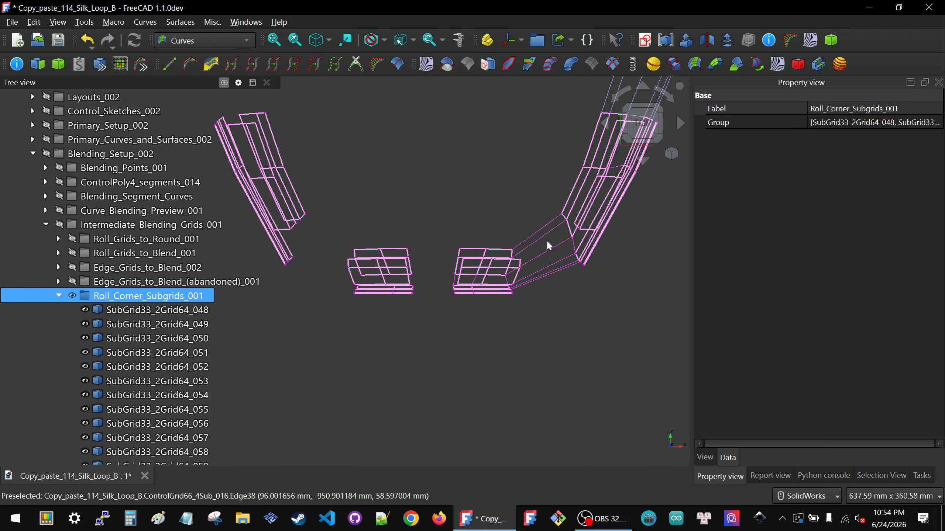
left_click(58, 295)
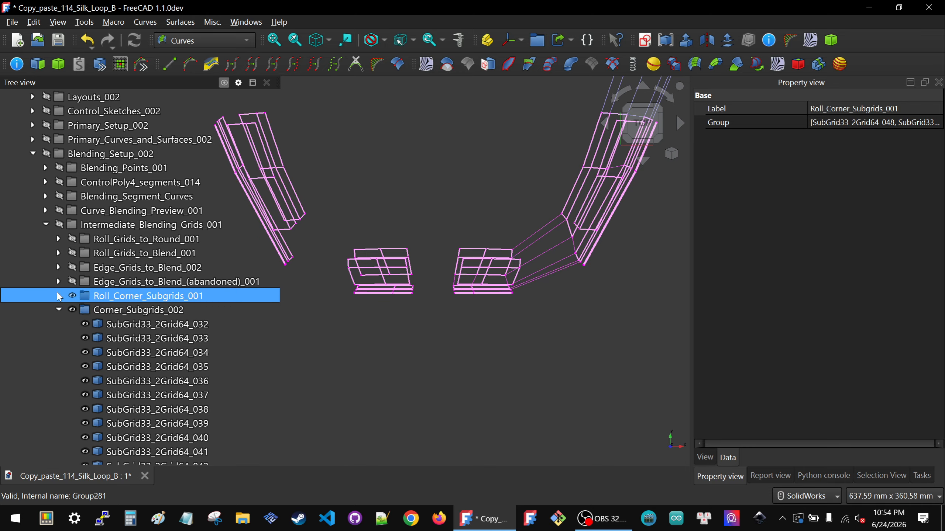
left_click(46, 225)
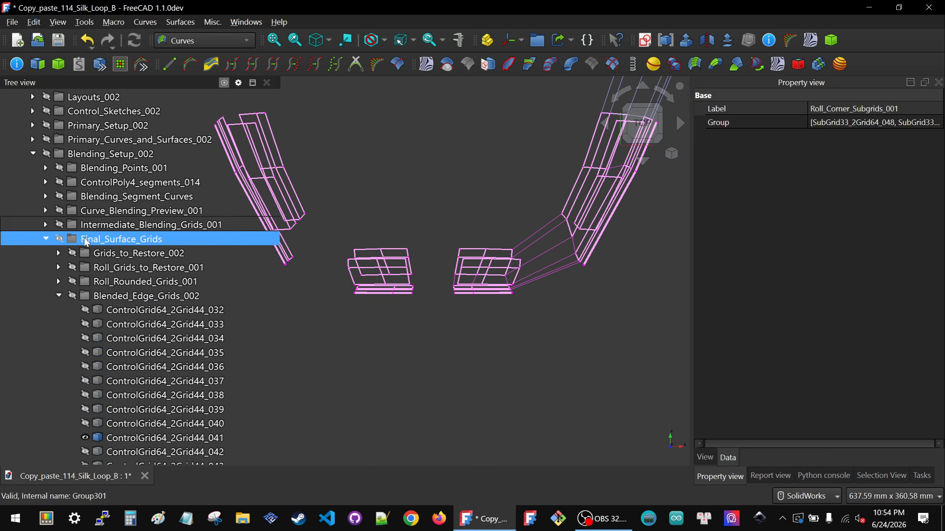
left_click(138, 296)
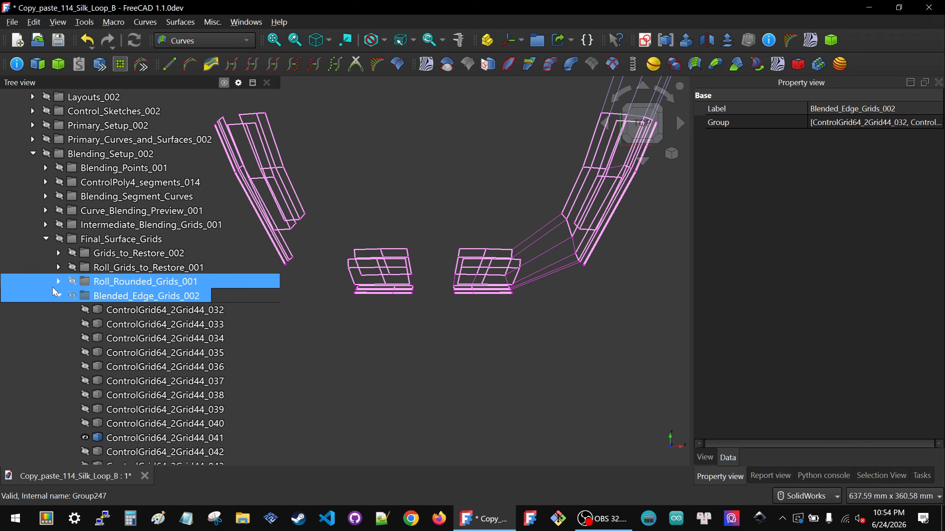
left_click(58, 296)
left_click(101, 310)
key("space")
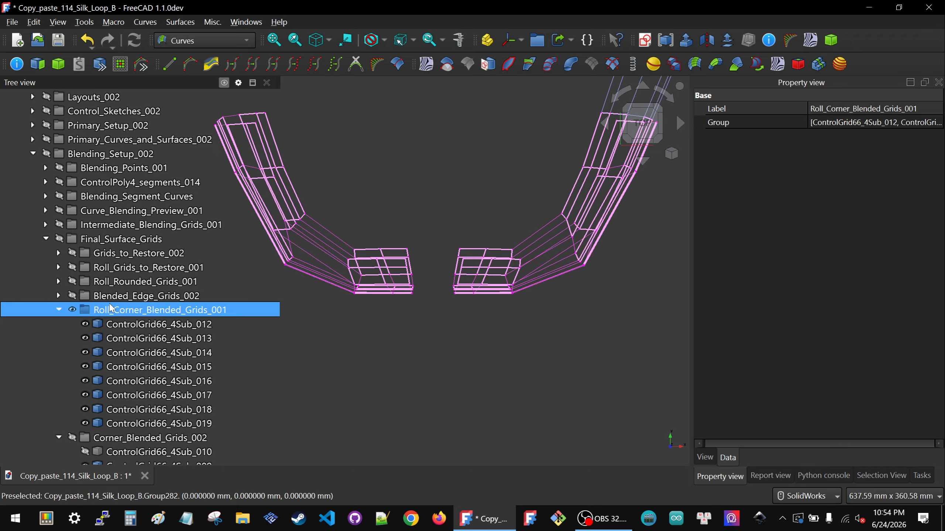
Step: Examine the tail corner blended grids on both sides and compare them with the tail edge of the finished yellow surfboard
middle_click_drag(374, 253, 377, 233)
scroll(573, 265, "down", 2)
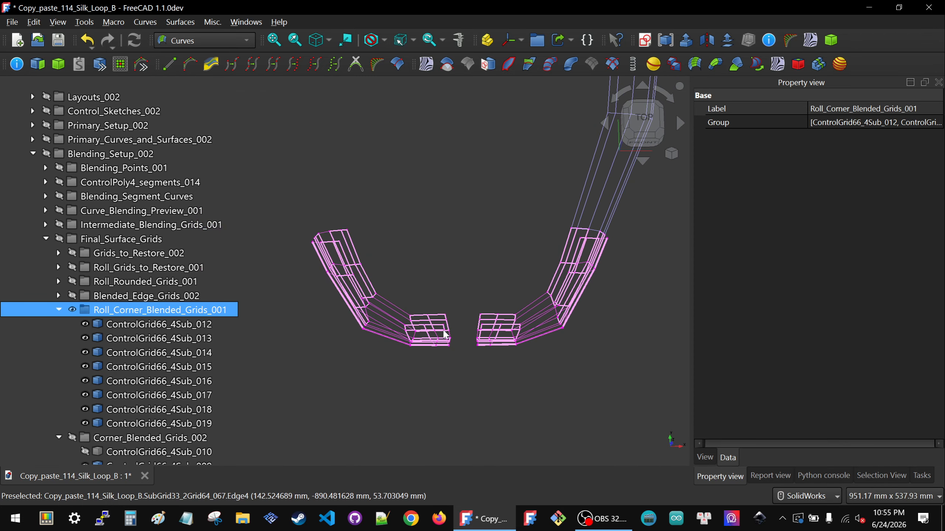
middle_click_drag(437, 325, 419, 250)
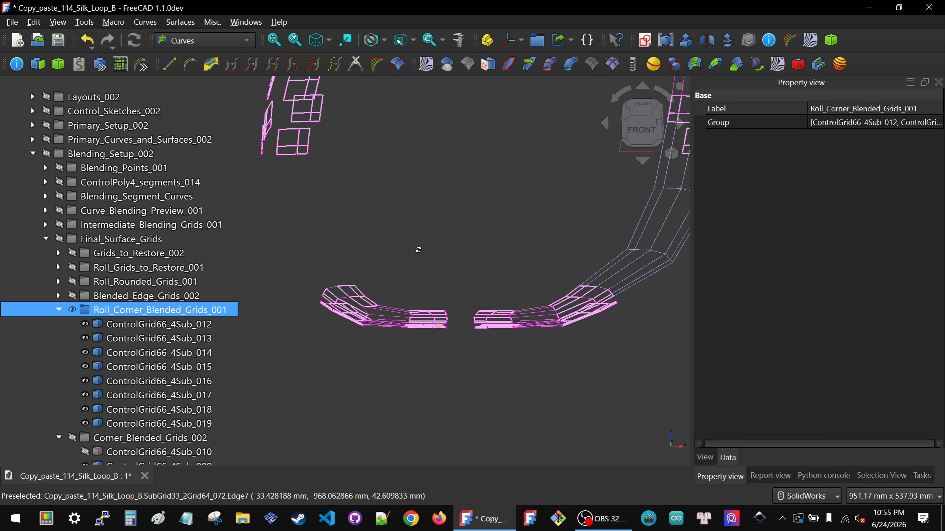
scroll(492, 289, "up", 6)
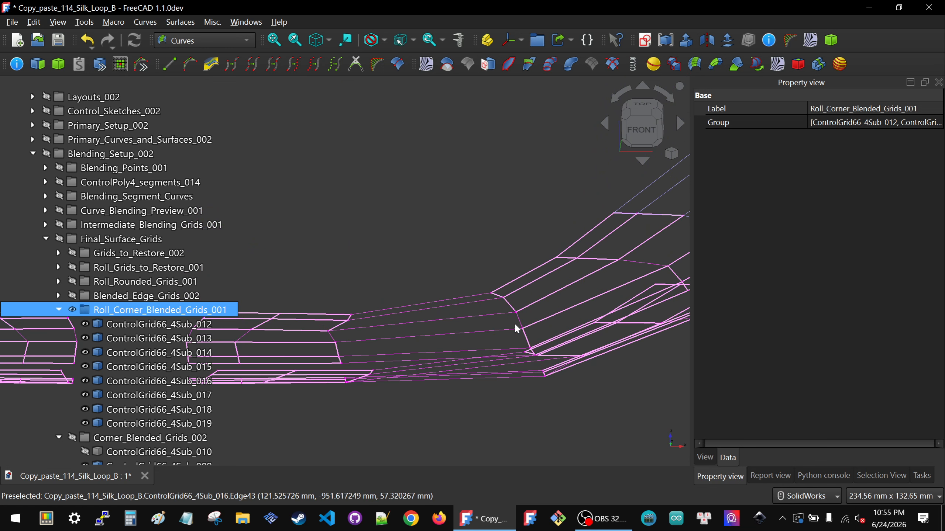
scroll(515, 316, "down", 9)
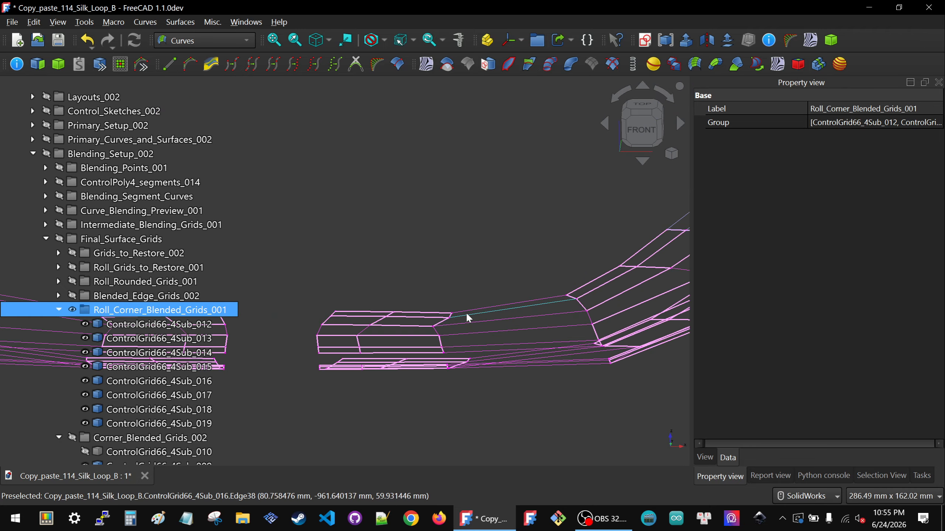
scroll(463, 322, "down", 6)
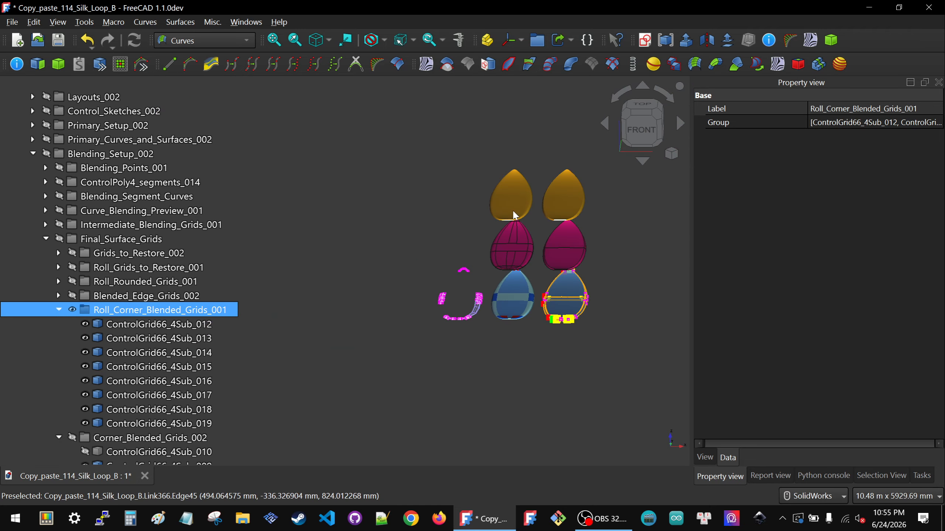
scroll(513, 210, "up", 3)
scroll(513, 214, "up", 7)
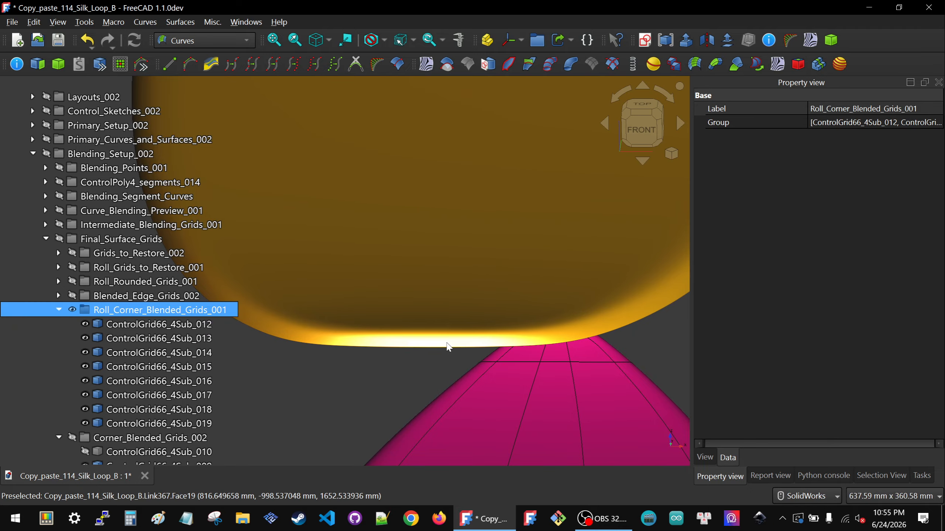
middle_click_drag(450, 342, 479, 384)
scroll(490, 291, "down", 15)
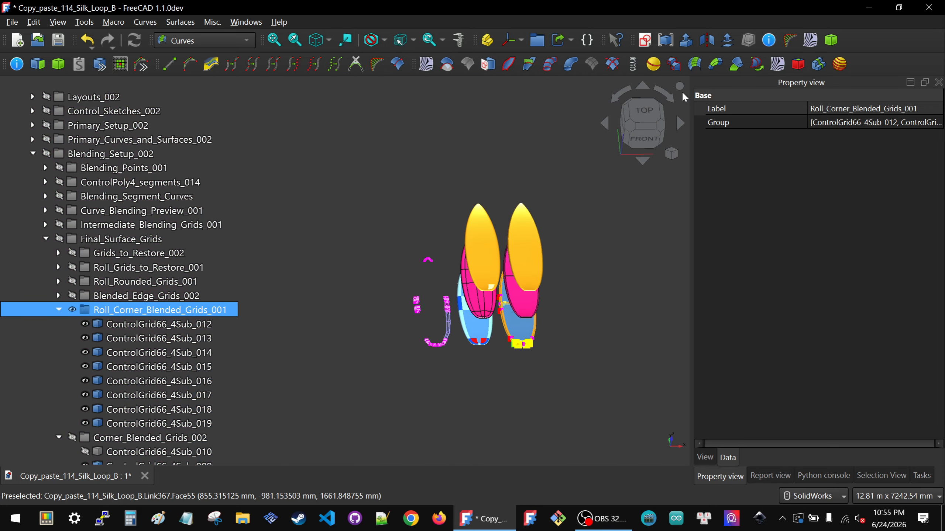
left_click(643, 111)
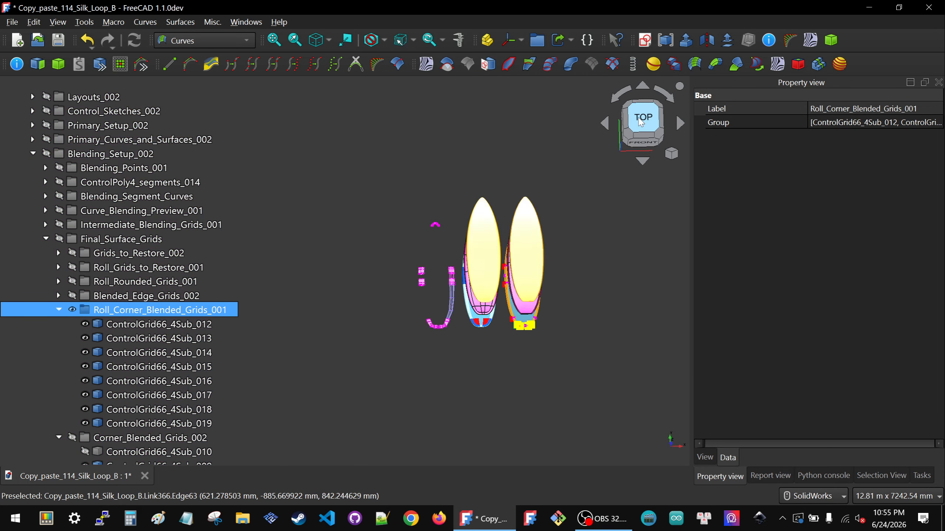
scroll(410, 318, "up", 10)
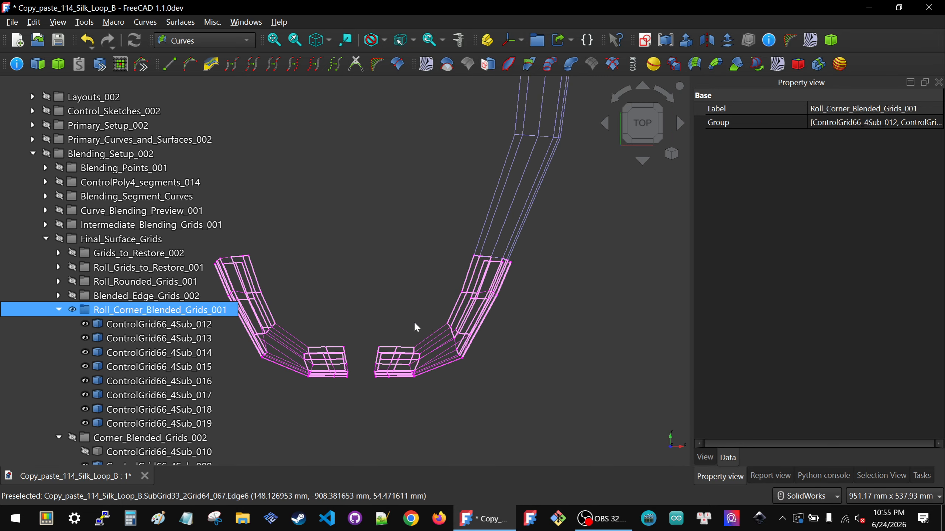
scroll(359, 341, "up", 4)
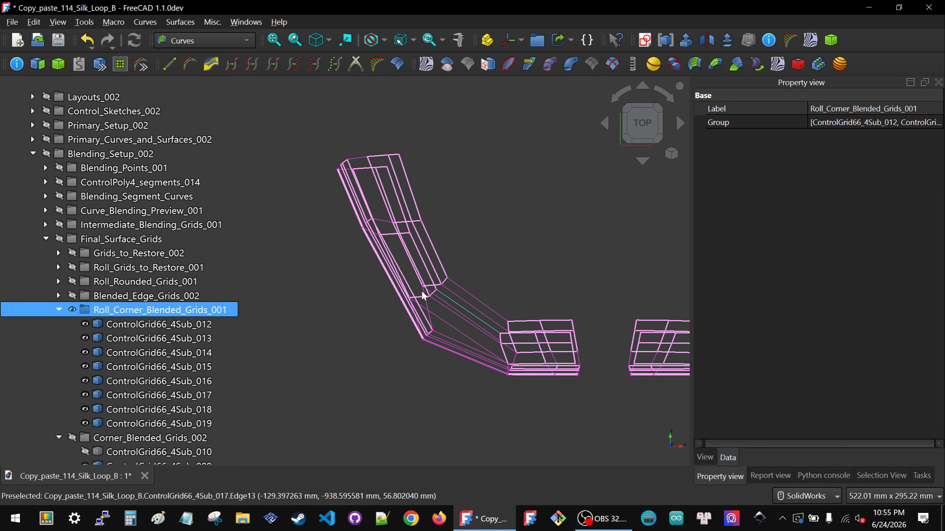
Step: Examine the tail corner blended grids on both sides from low front angles, following the transition from rail to tail
middle_click_drag(467, 314, 462, 290)
scroll(461, 275, "down", 8)
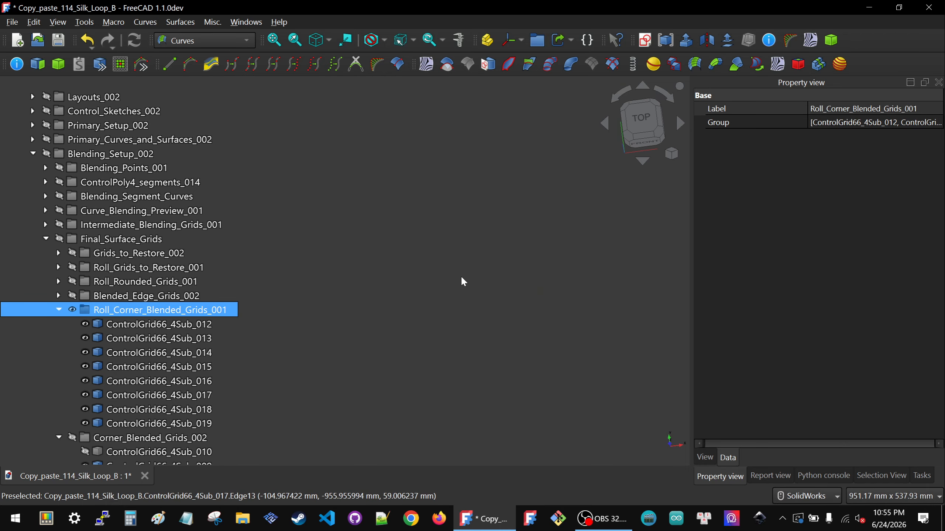
scroll(484, 391, "up", 4)
scroll(453, 341, "up", 10)
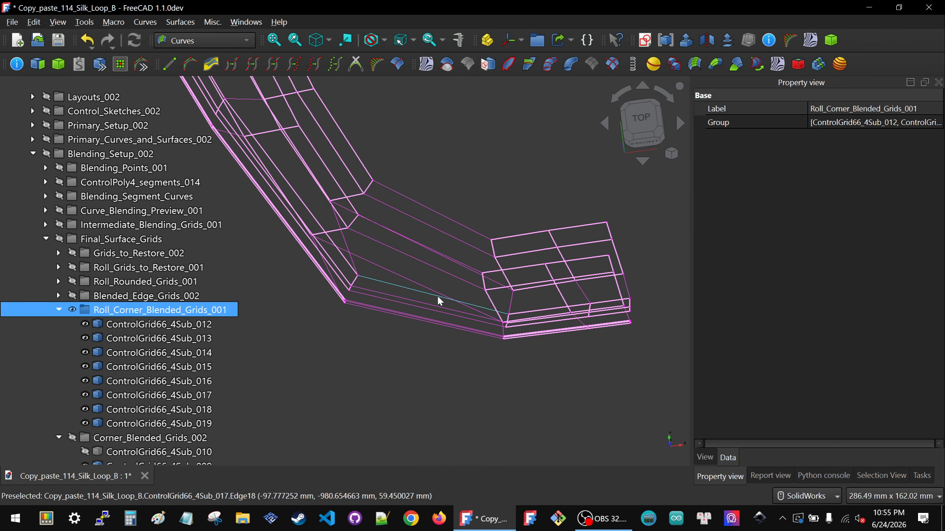
middle_click_drag(436, 291, 406, 233)
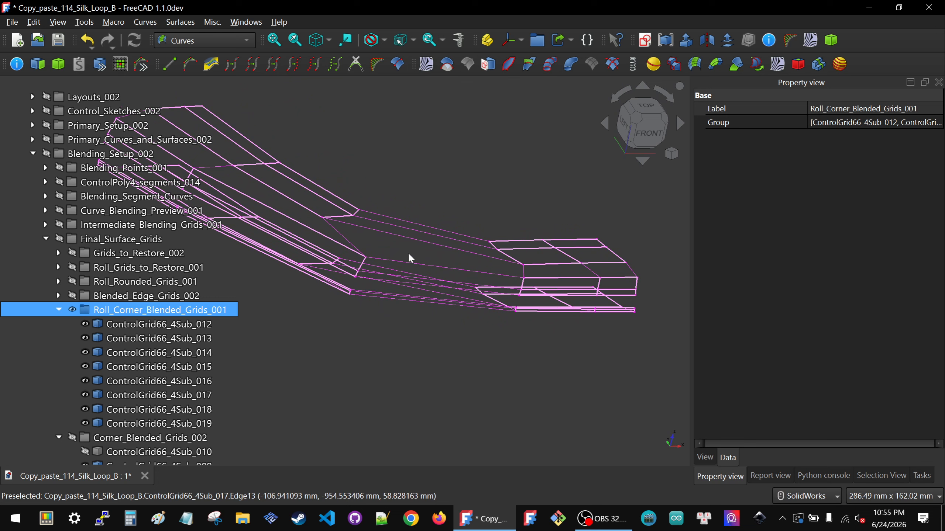
scroll(409, 255, "down", 6)
scroll(553, 252, "up", 6)
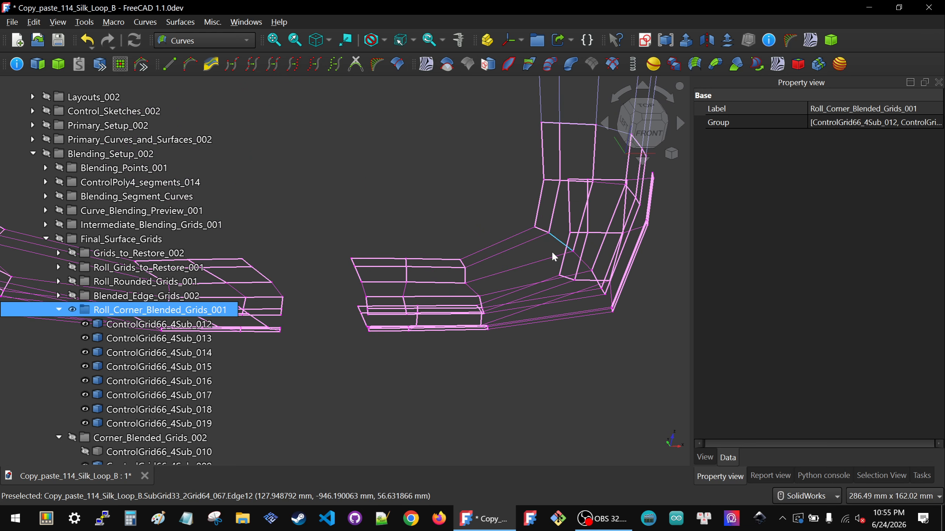
middle_click_drag(548, 256, 480, 253)
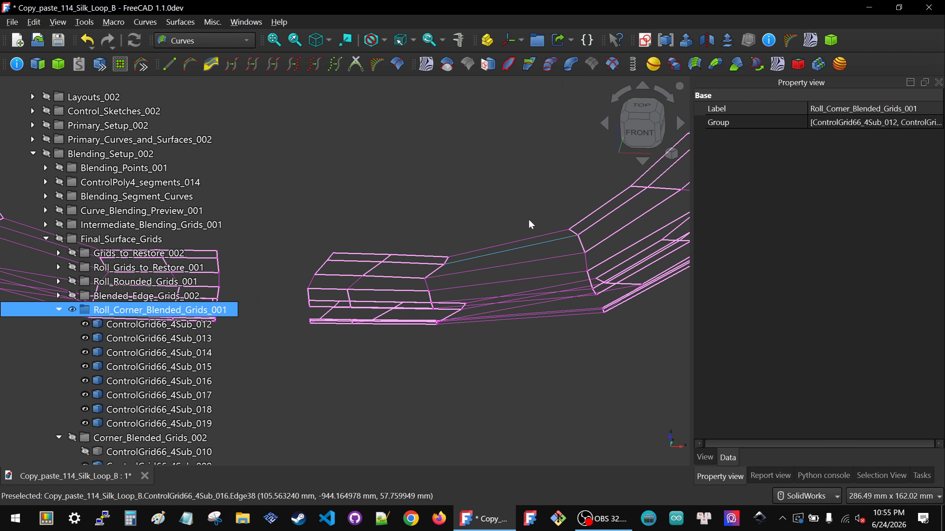
scroll(498, 264, "down", 6)
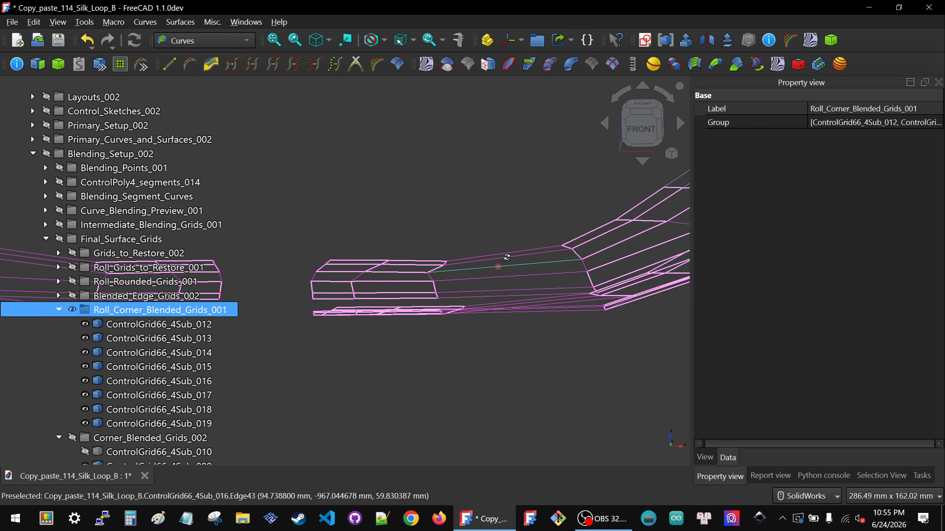
scroll(481, 297, "down", 10)
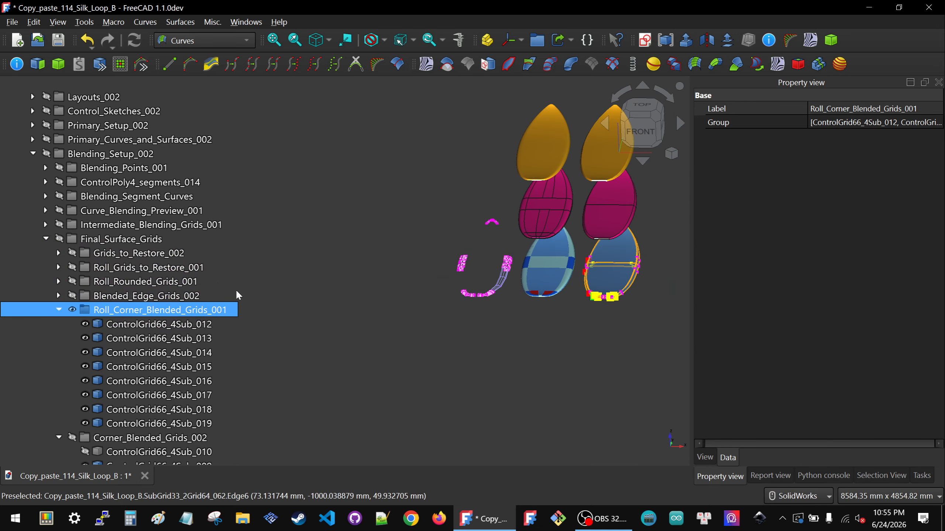
Step: Collapse the Final_Surface_Grids, Roll_Corner_Surfaces_001, Final_Surfaces_002, Blending_Setup_002 and CAD_002 groups
left_click(45, 238)
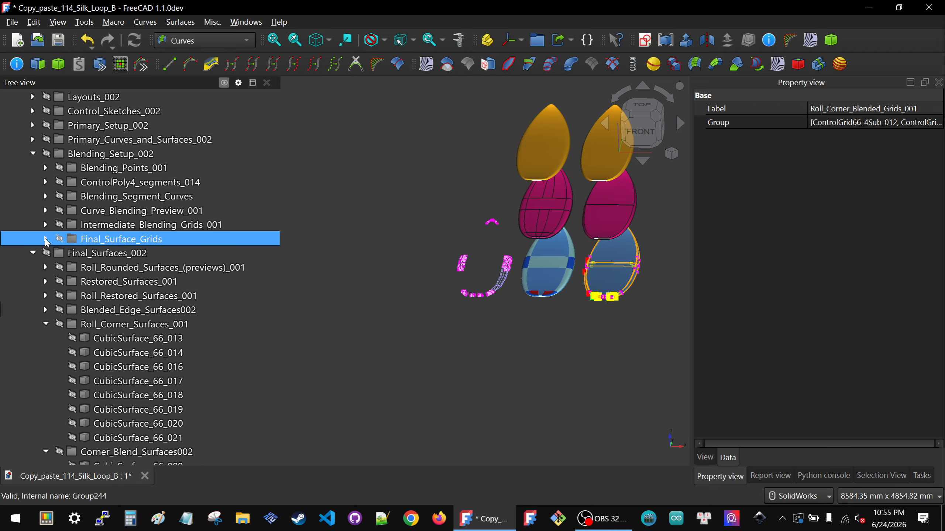
left_click(46, 324)
left_click(33, 253)
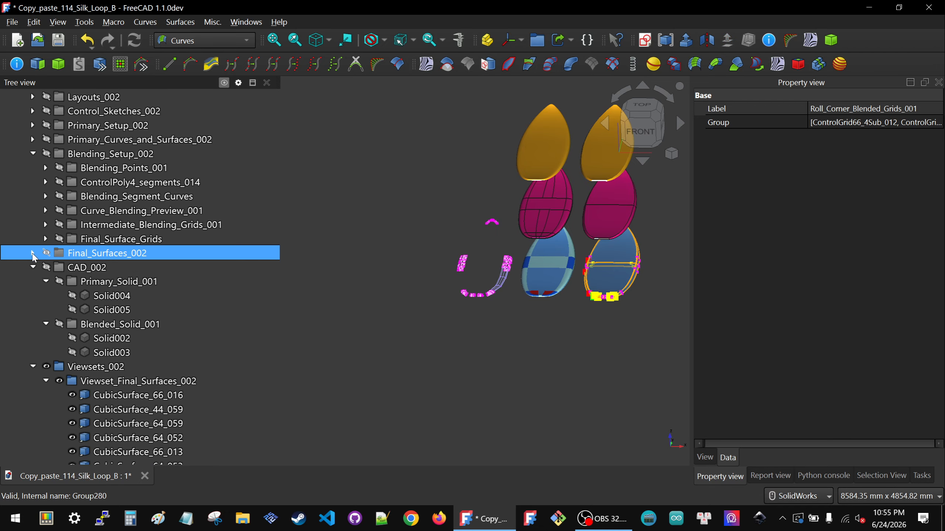
left_click(33, 153)
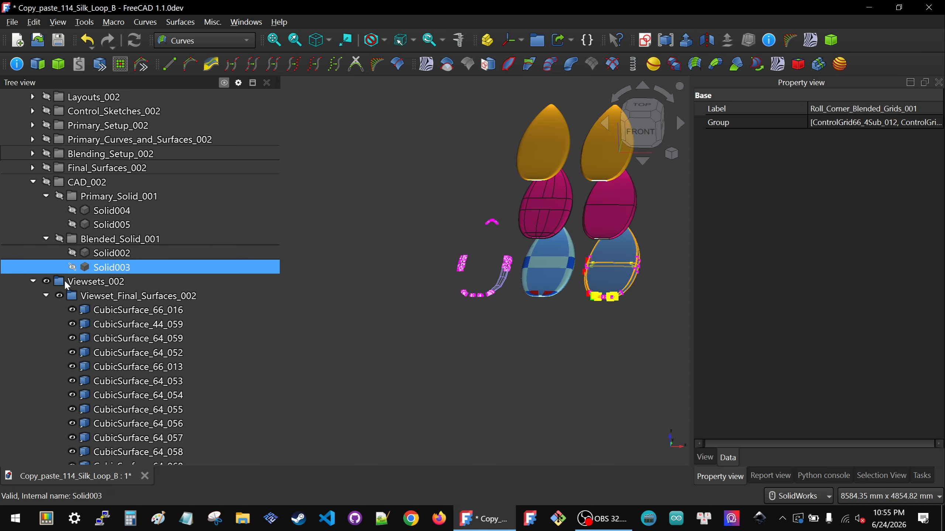
left_click(33, 182)
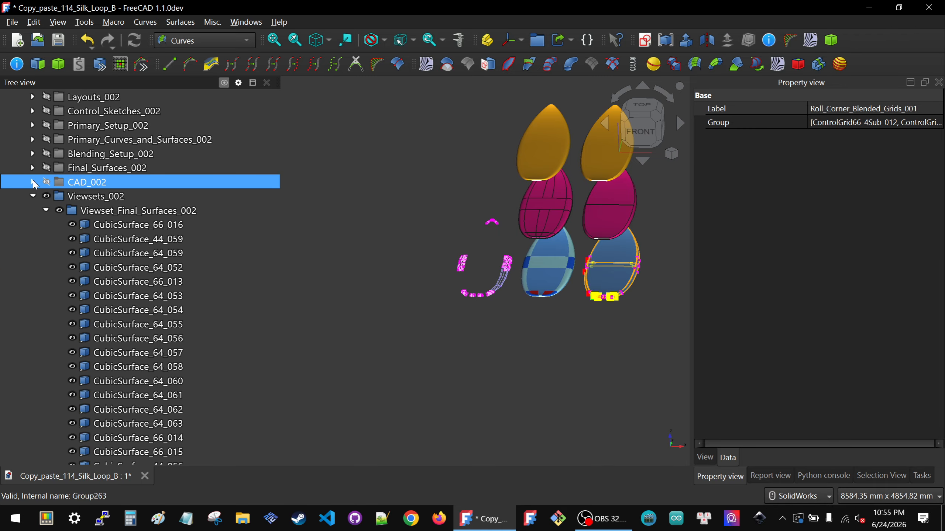
Step: Hide all contents of the Blending_Setup_002 group and collapse the Viewsets_002 group
left_click(84, 158)
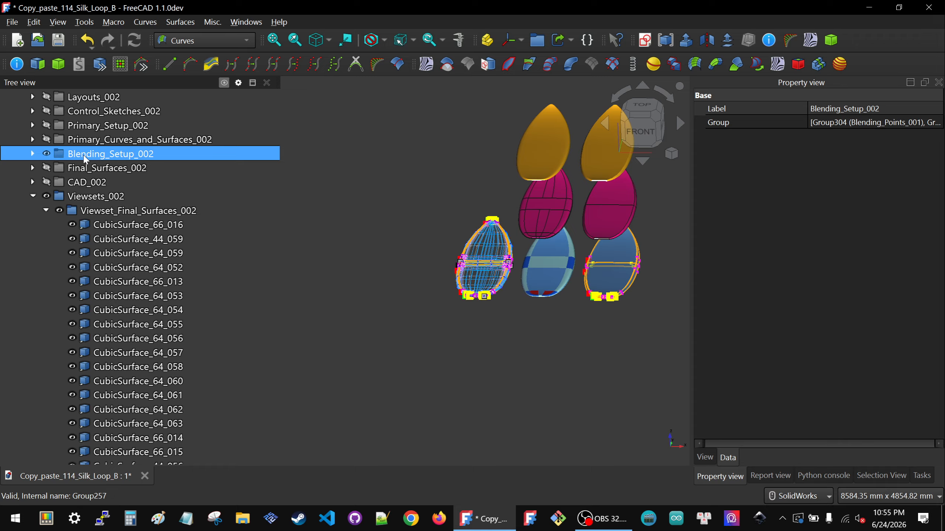
key("space")
scroll(467, 258, "down", 5)
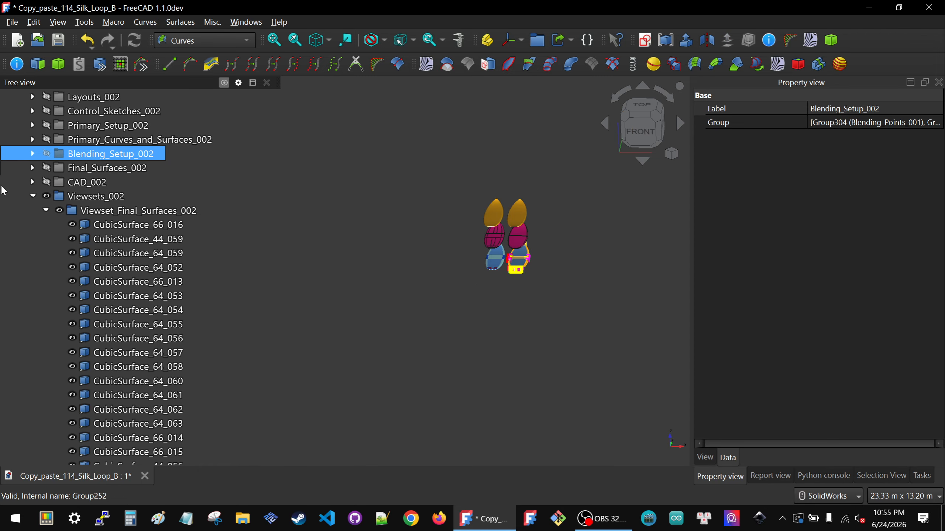
left_click(33, 196)
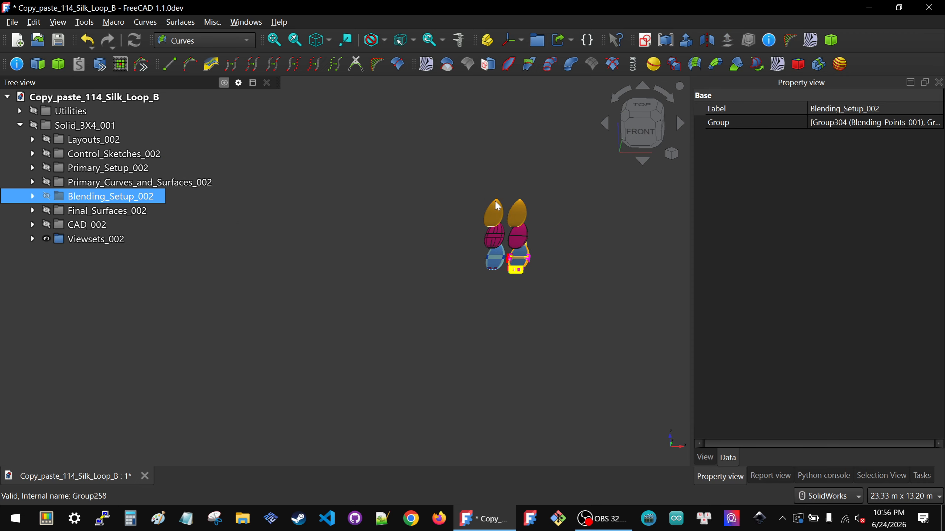
Step: Check the display properties of the orange surfboard solid Solid004, including its deviation and angular deflection
scroll(499, 204, "up", 5)
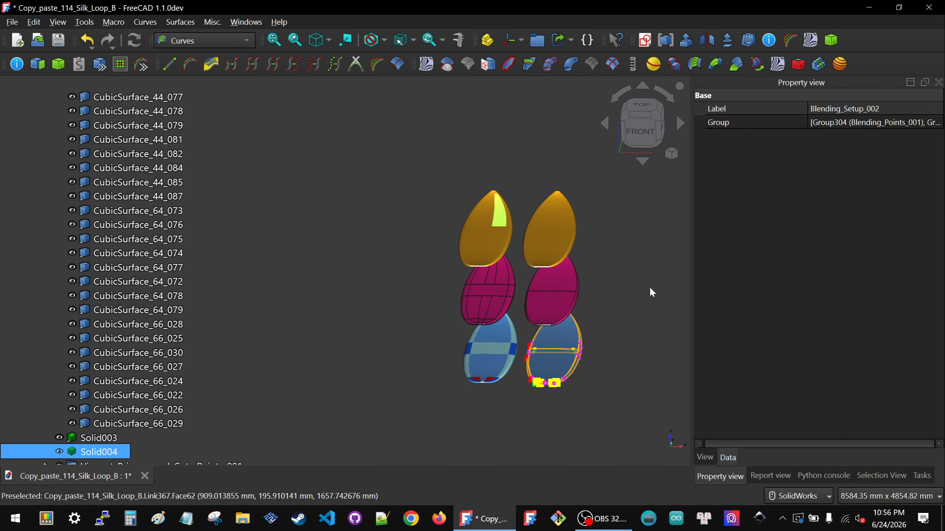
left_click(713, 458)
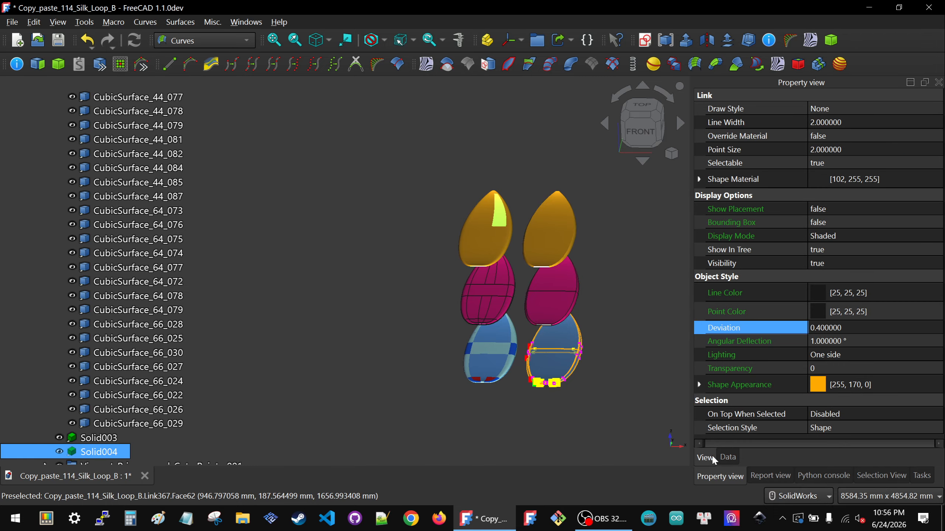
left_click(338, 353)
Step: Collapse the Viewset_Final_Surfaces_002 list inside the Viewsets_002 group, keeping Viewsets_002 itself expanded
scroll(65, 341, "up", 2)
scroll(64, 340, "up", 15)
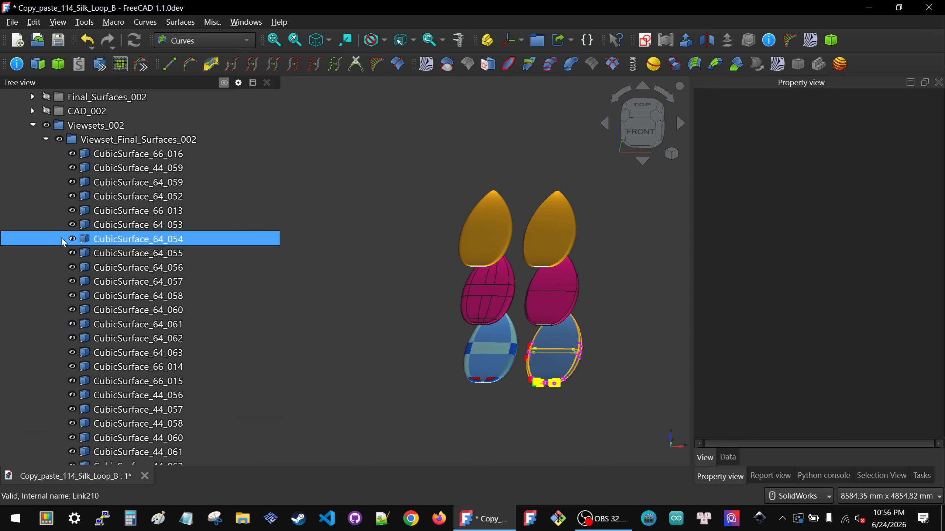
left_click(33, 239)
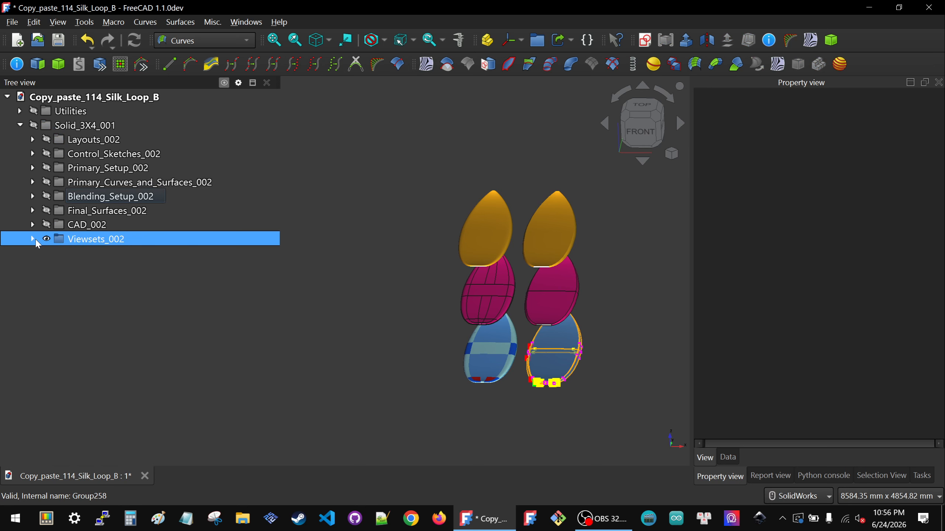
left_click(33, 239)
left_click(46, 253)
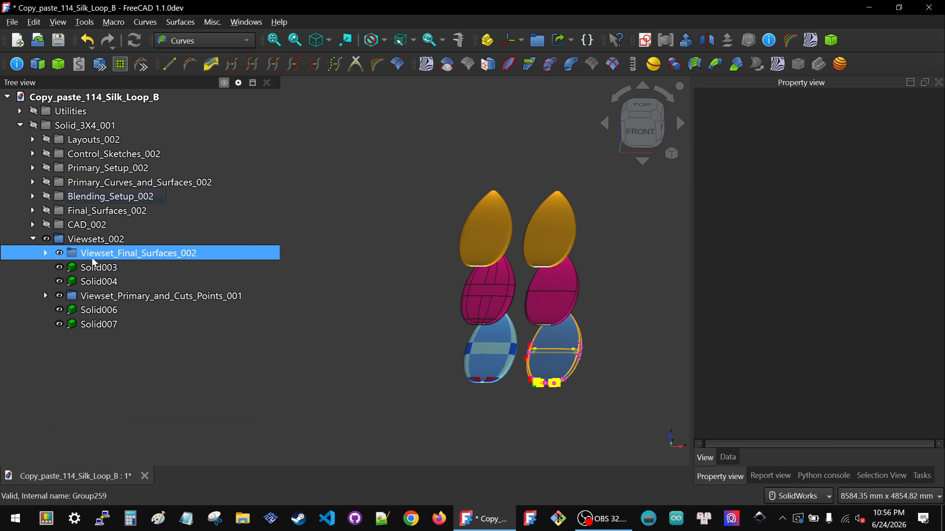
Step: Hide the Viewset_Primary_and_Cuts_Points_001 group and the Solid006 and Solid007 objects
left_click(93, 296)
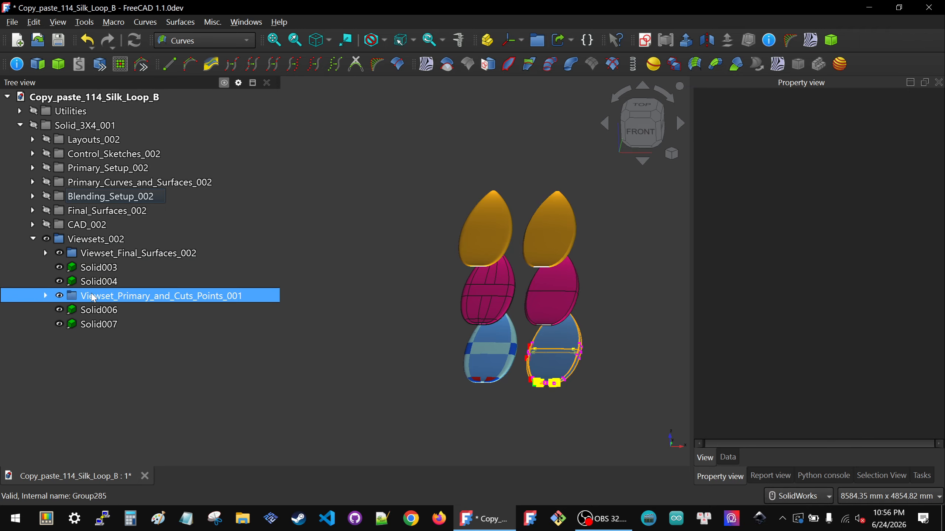
key("space")
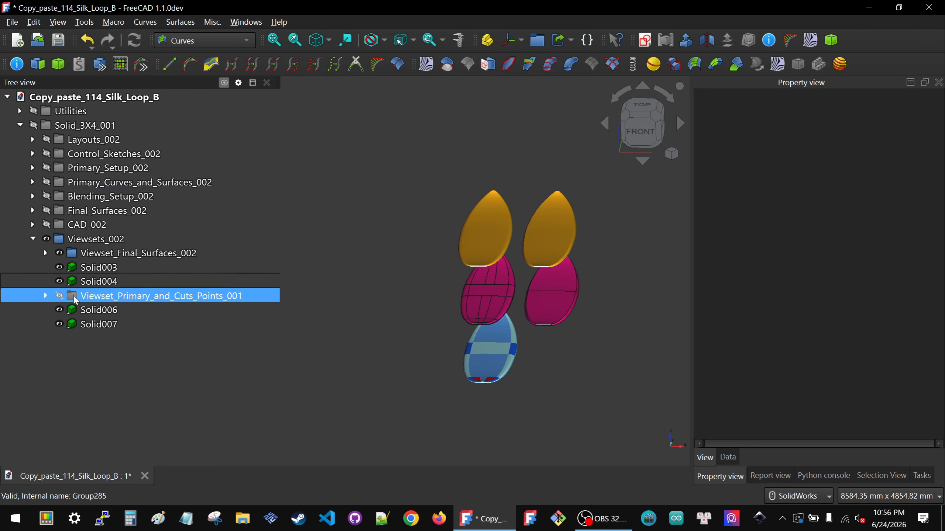
left_click(98, 309)
key("space")
key("Down")
key("space")
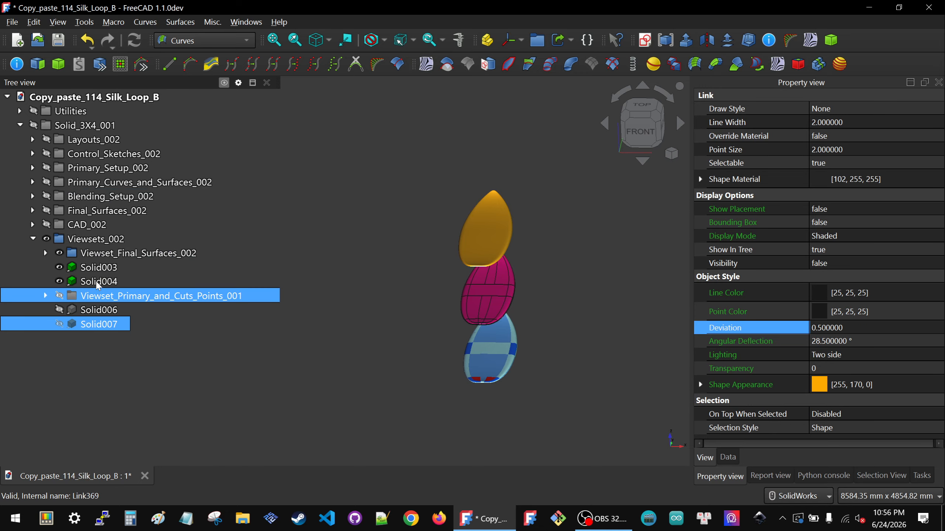
Step: Hide the Viewset_Final_Surfaces_002 group and Solid003, keeping the orange Solid004 shown
left_click(98, 281)
left_click(97, 254)
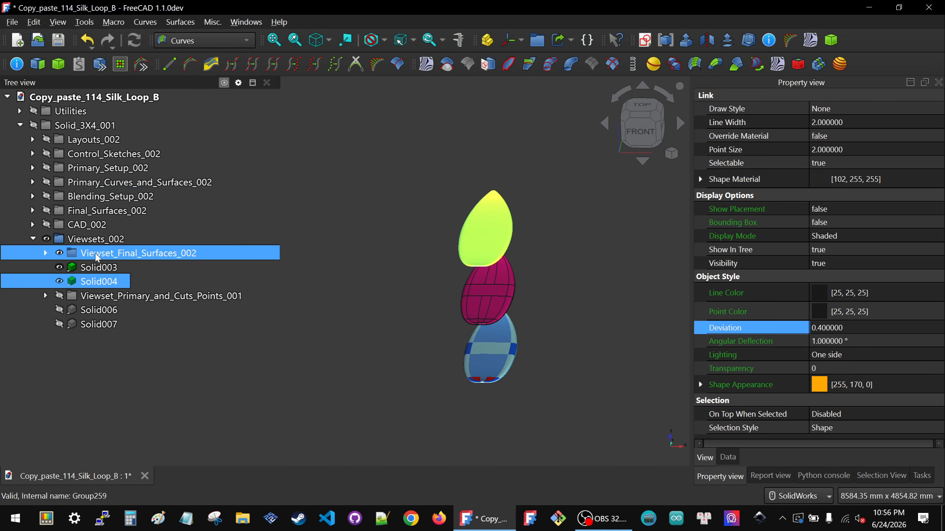
key("space")
left_click(99, 268)
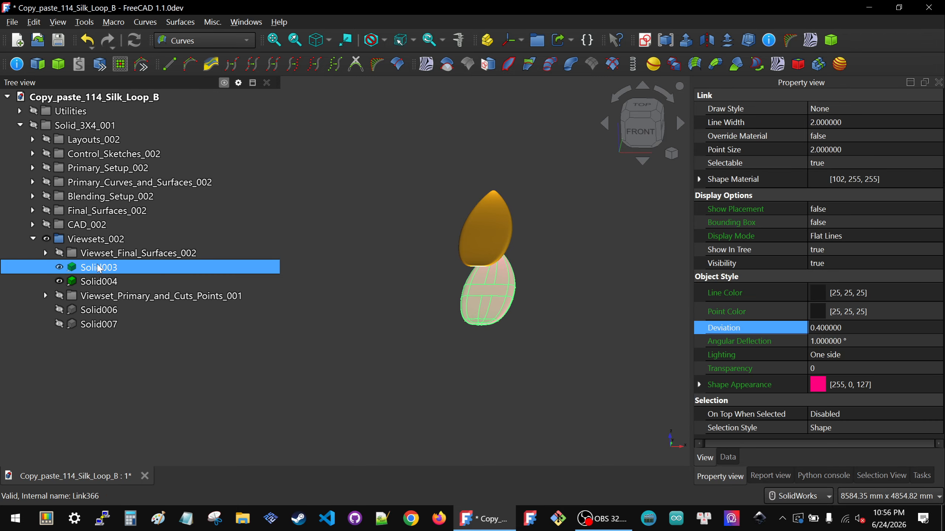
key("space")
left_click(481, 329)
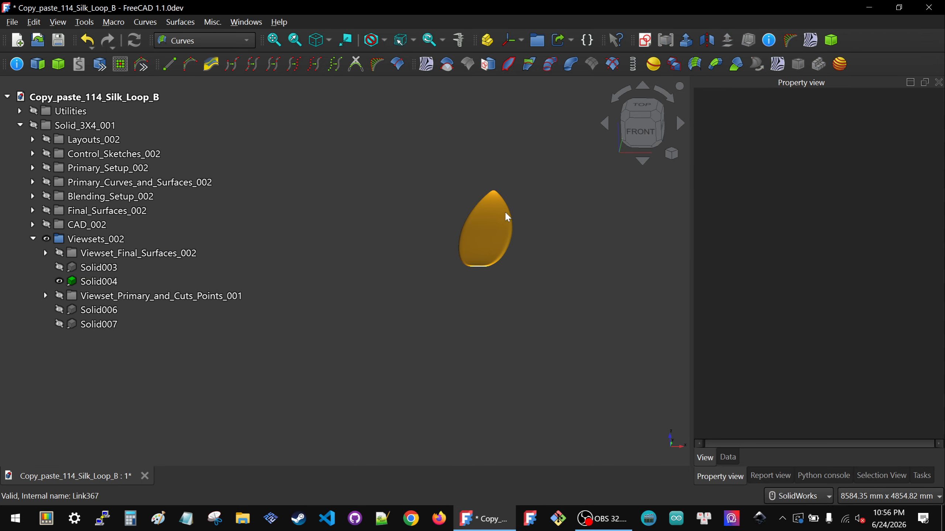
Step: Apply a zebra stripe surface analysis to the orange surfboard solid
scroll(506, 214, "up", 4)
middle_click_drag(454, 298, 576, 141)
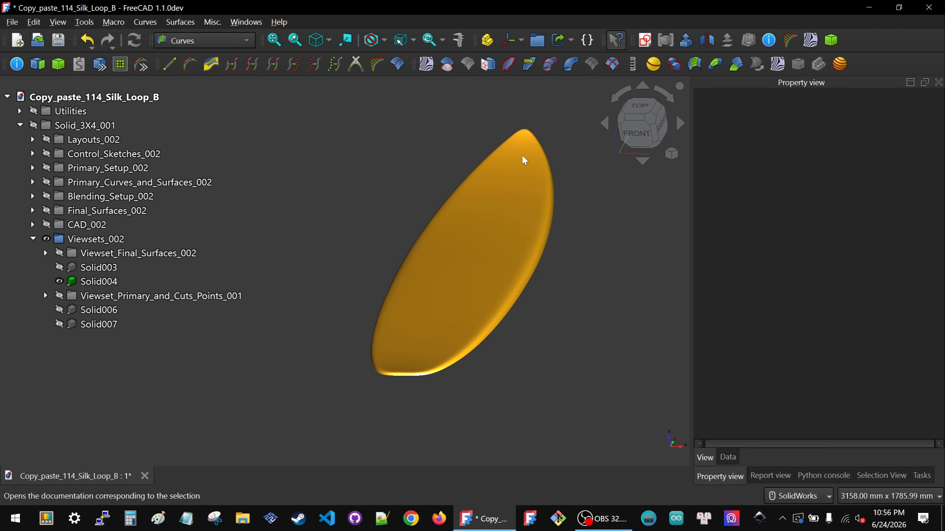
left_click(776, 65)
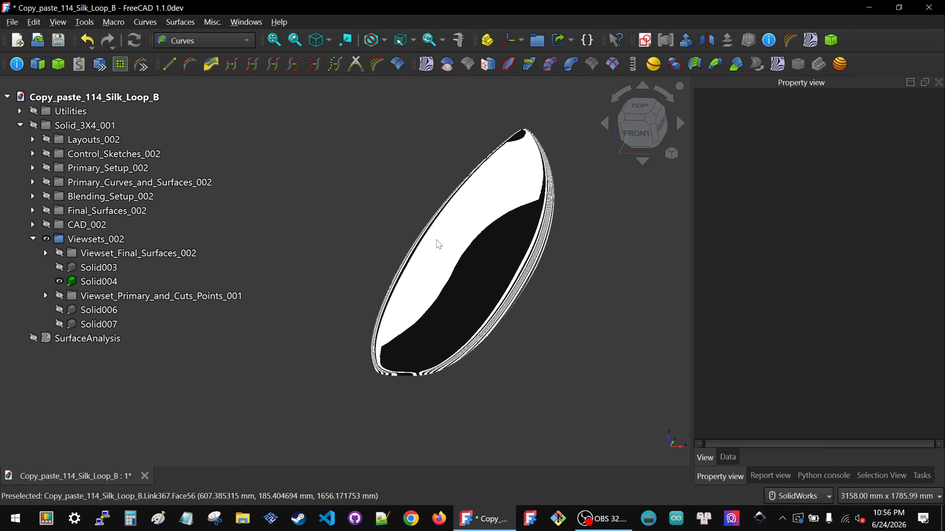
Step: Display the view properties of the SurfaceAnalysis object and widen the property area
left_click(59, 326)
left_click(61, 339)
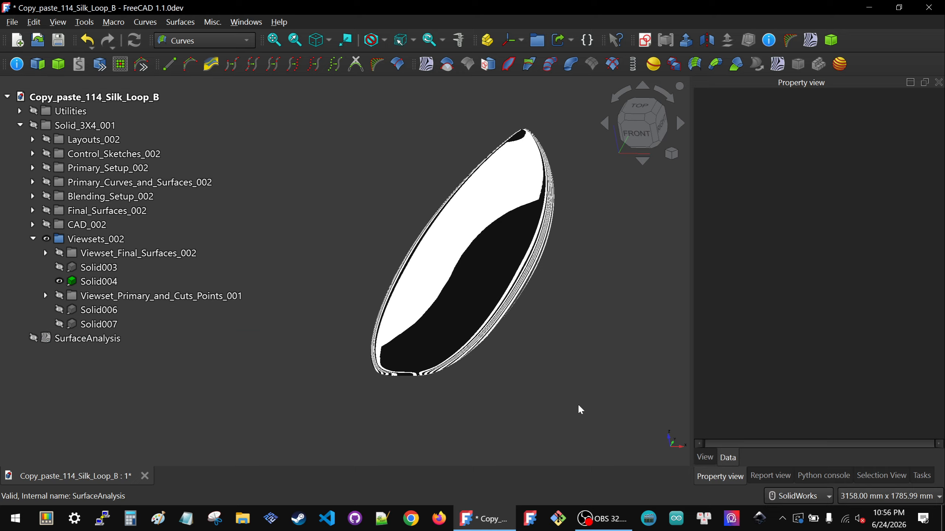
left_click(90, 341)
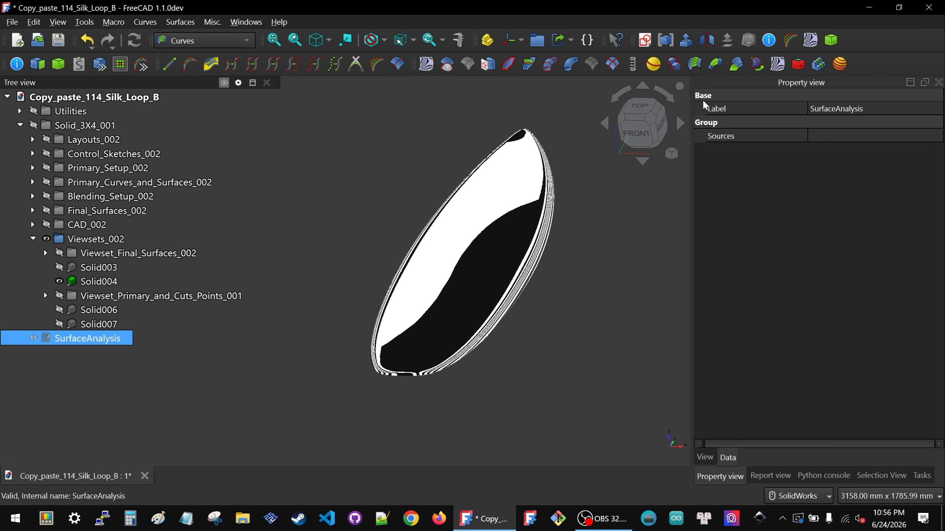
left_click(704, 457)
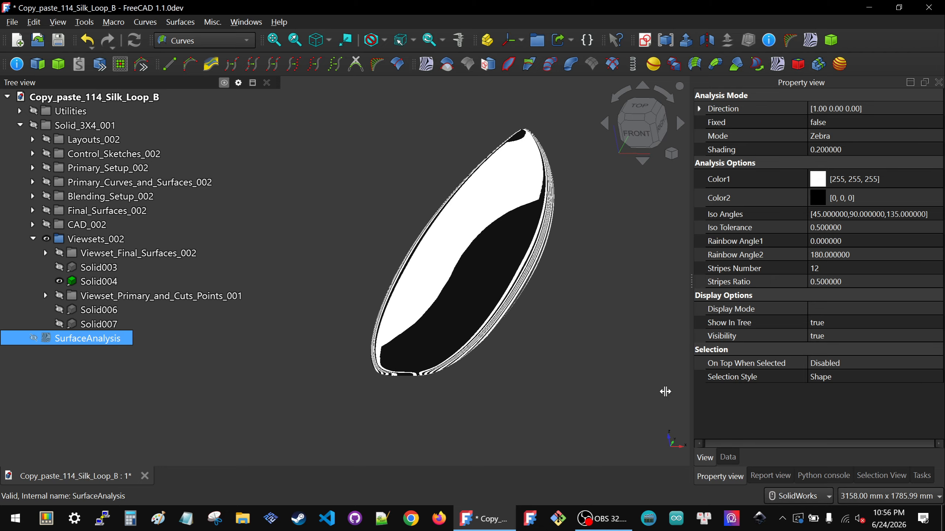
left_click_drag(665, 391, 614, 391)
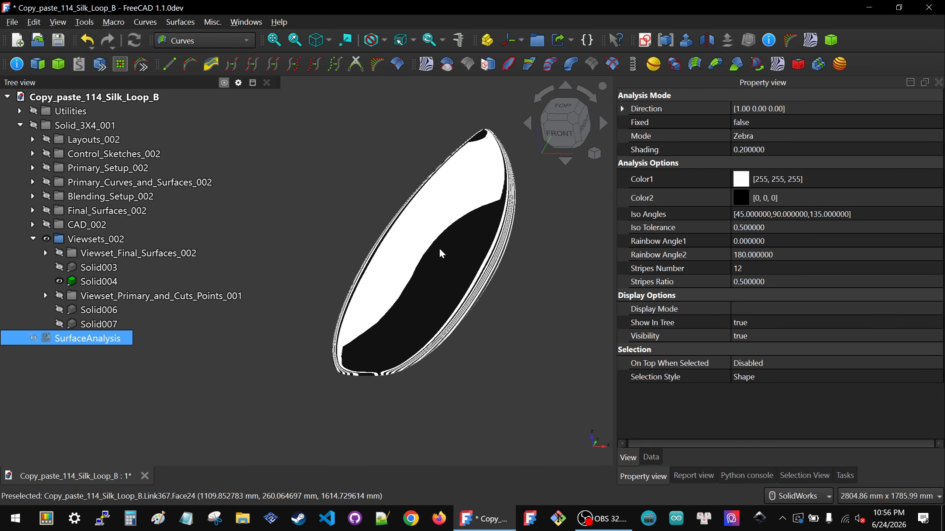
Step: Set the Stripes Number of the zebra analysis to 24
mouse_move(440, 249)
middle_mouse_down()
mouse_move(484, 244)
mouse_move(490, 282)
mouse_move(511, 303)
middle_mouse_up()
scroll(489, 309, "down", 3)
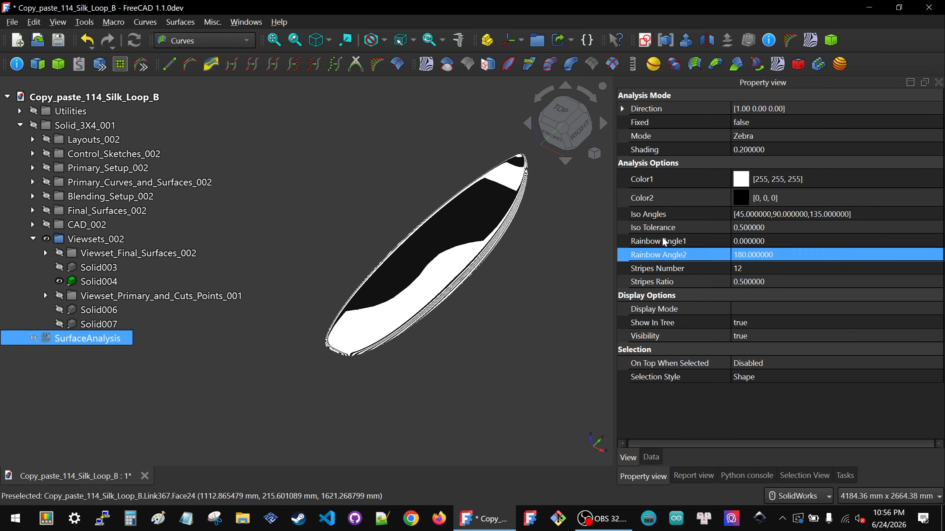
left_click(776, 265)
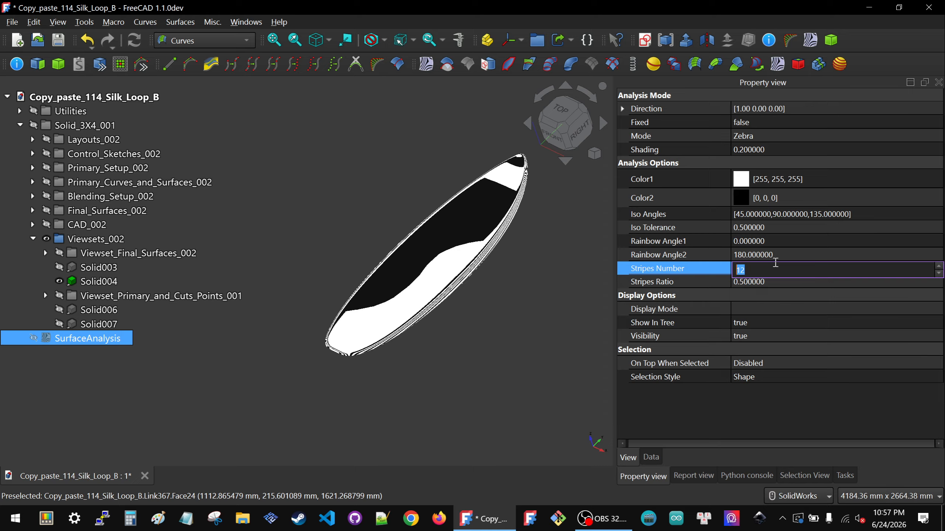
type("24")
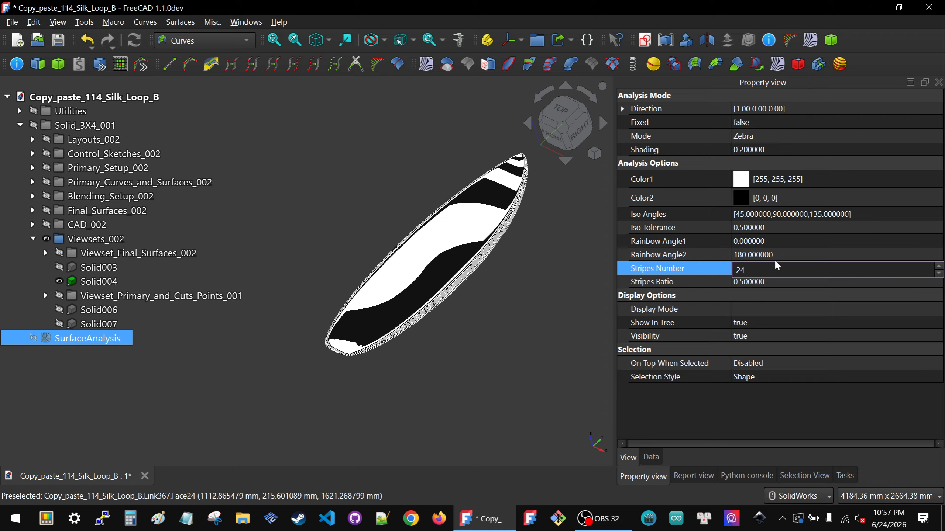
left_click(767, 392)
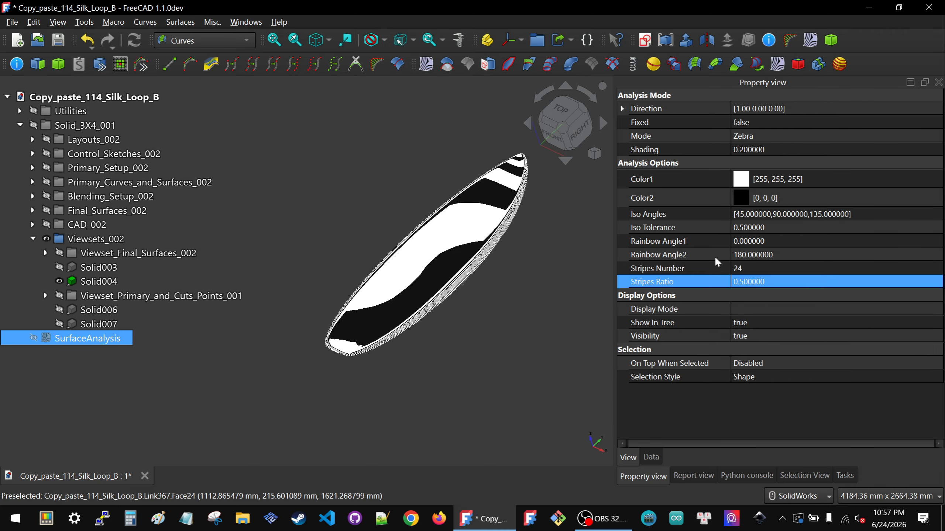
Step: Inspect the zebra stripes on the board's underside and review the analysis's Color1, Color2 and Iso Angles settings
mouse_move(482, 225)
middle_mouse_down()
mouse_move(566, 296)
mouse_move(503, 344)
mouse_move(501, 440)
middle_mouse_up()
middle_click_drag(502, 438, 521, 420)
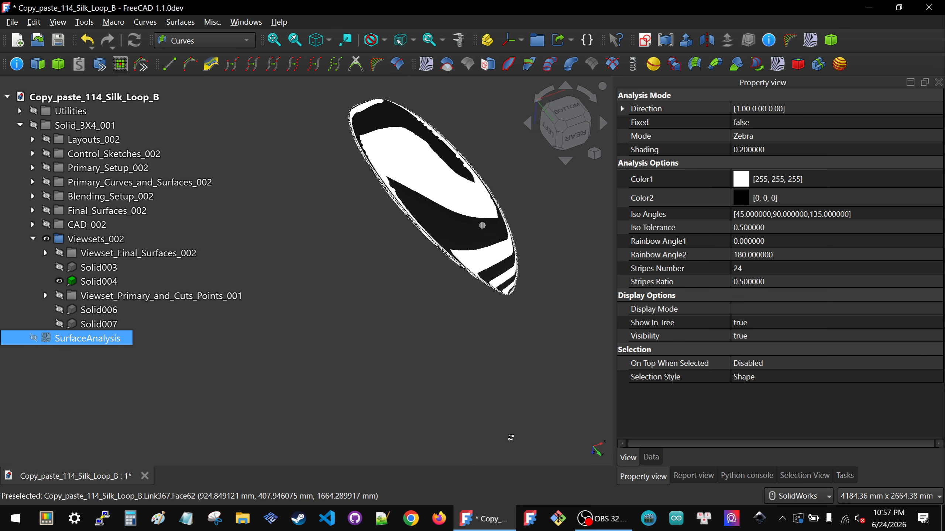
left_click(810, 141)
left_click(767, 182)
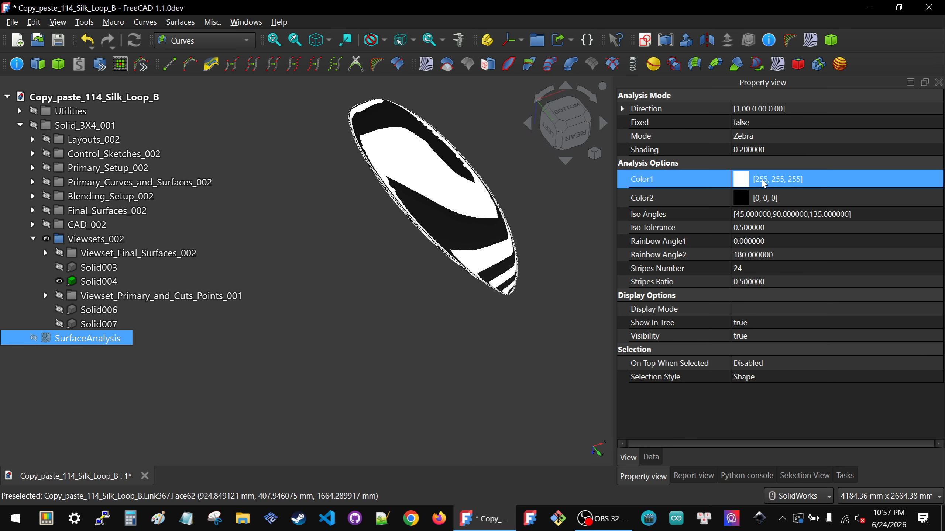
left_click(769, 198)
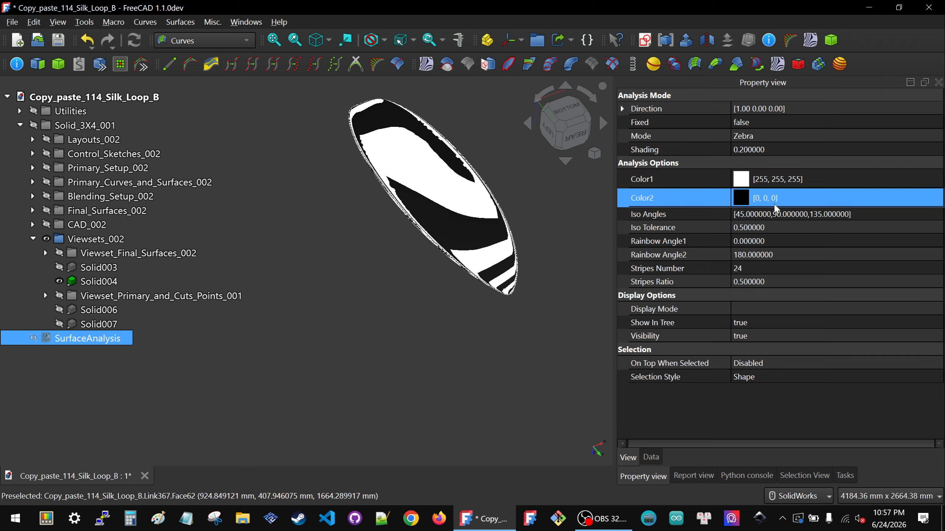
left_click(771, 218)
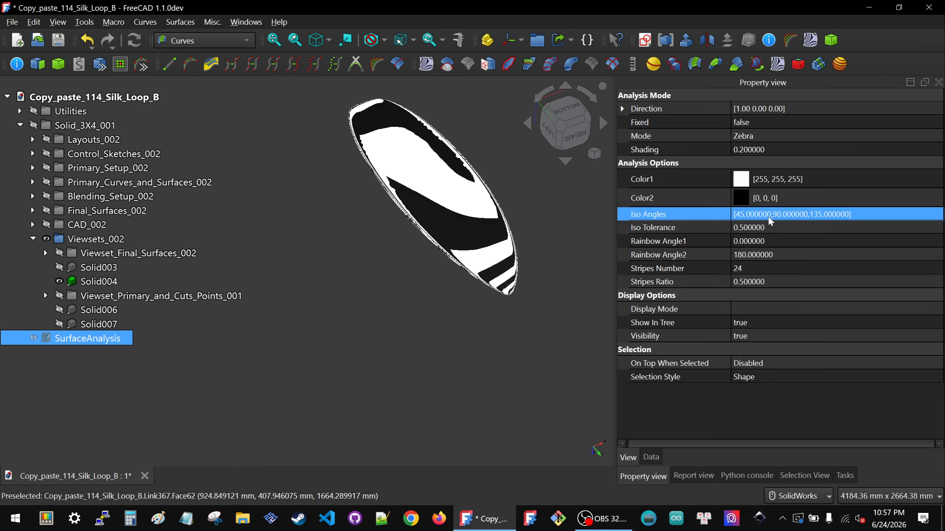
left_click(846, 213)
left_click(937, 215)
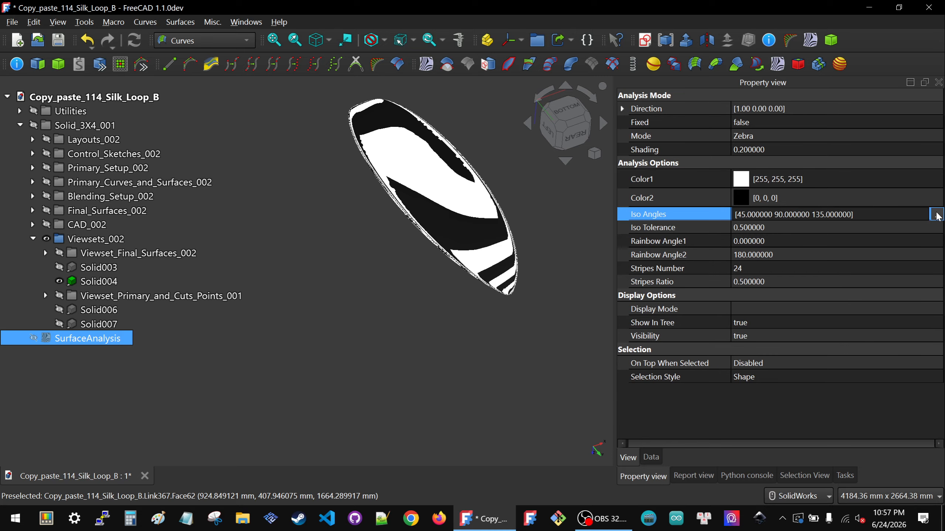
left_click_drag(450, 165, 683, 188)
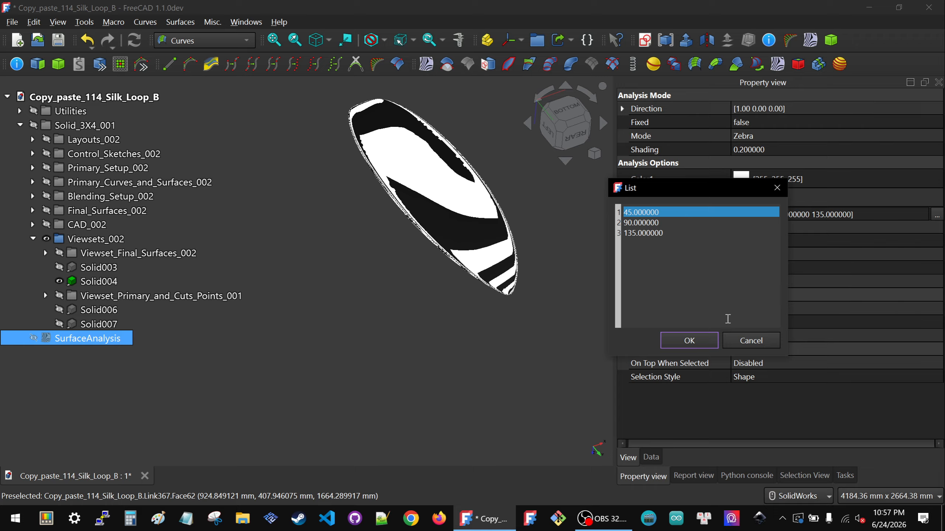
left_click(742, 340)
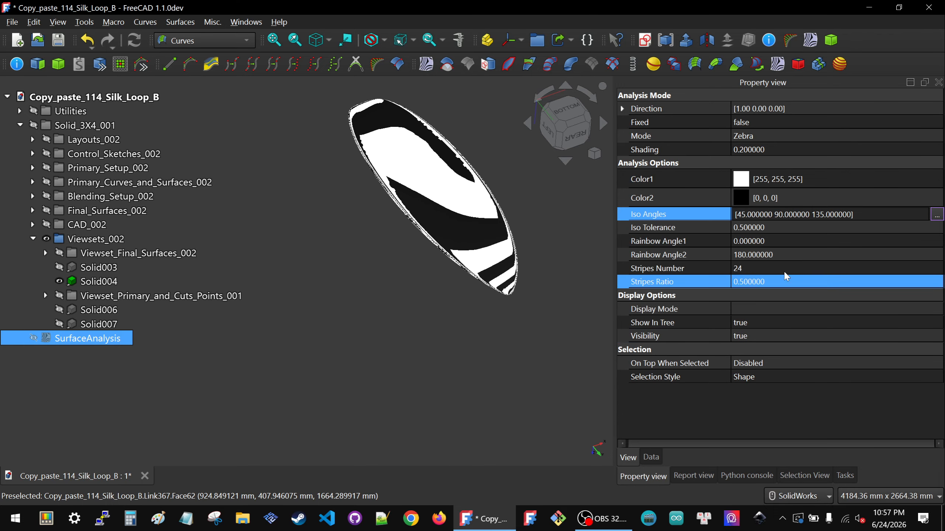
Step: Set the SurfaceAnalysis object's Rainbow Angle1 to 90
left_click(804, 244)
type("90")
key("Return")
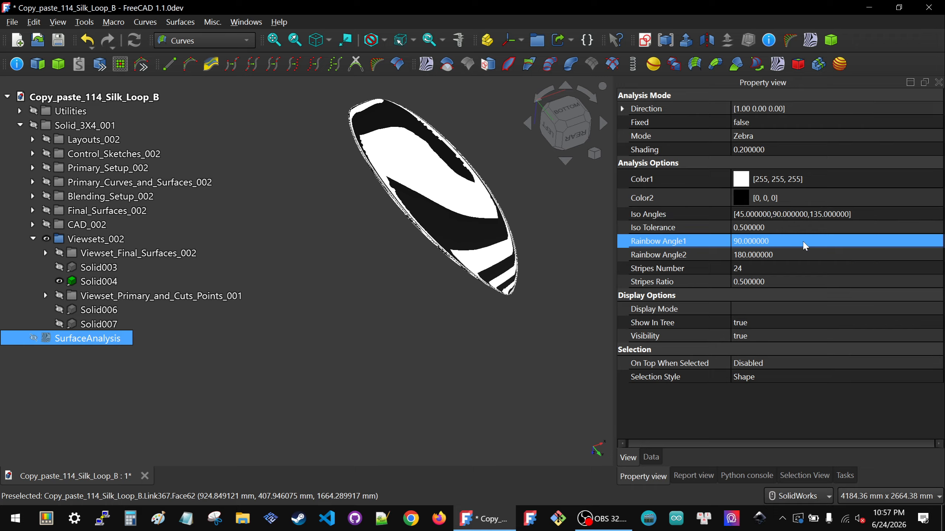
left_click(434, 326)
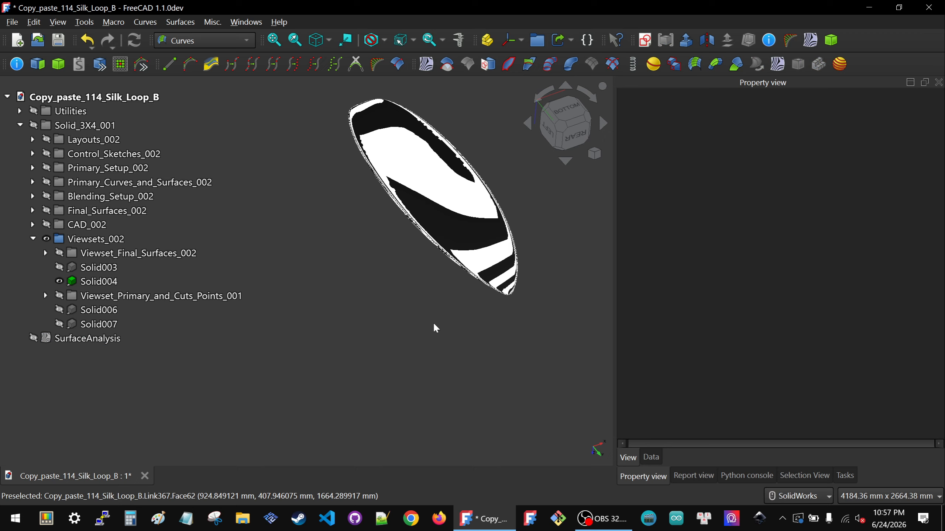
left_click(434, 208)
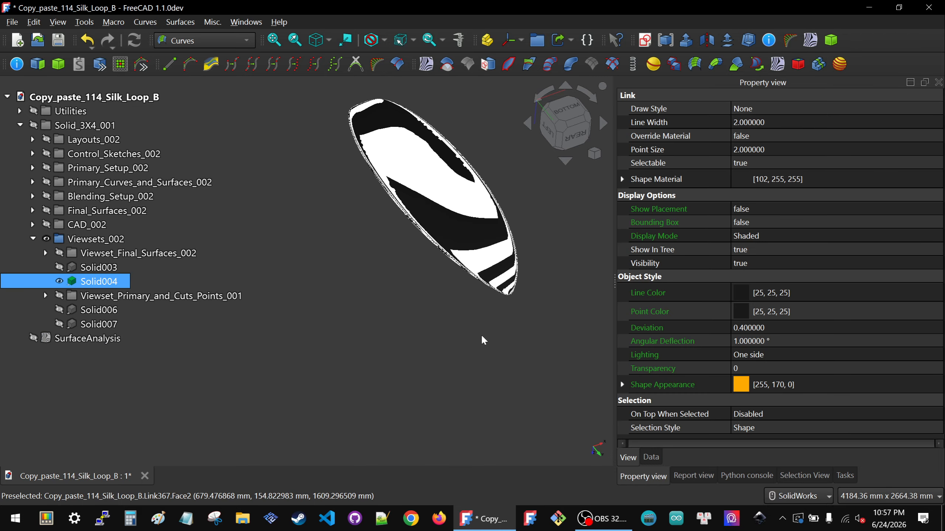
Step: Set the SurfaceAnalysis object's Stripes Ratio to 0.25 and its Stripes Number to 60
left_click(88, 338)
left_click(767, 201)
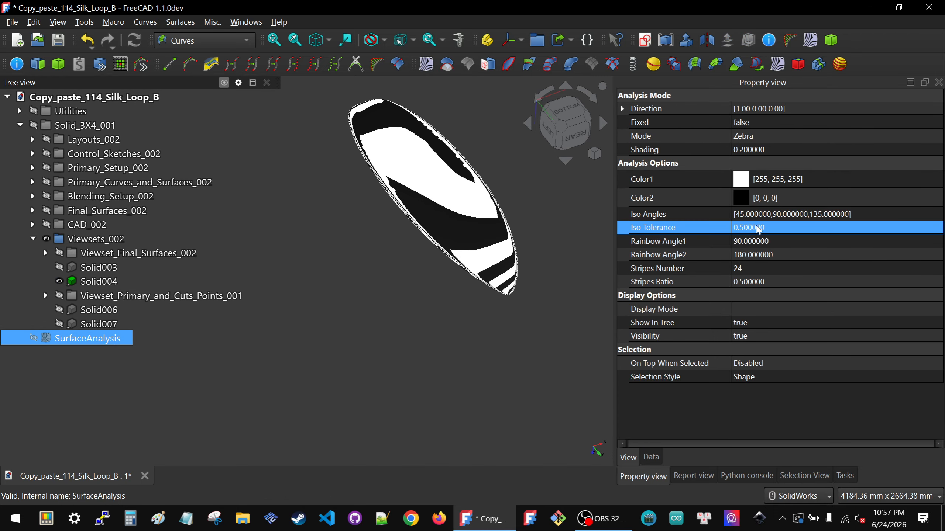
left_click(785, 282)
type(".25")
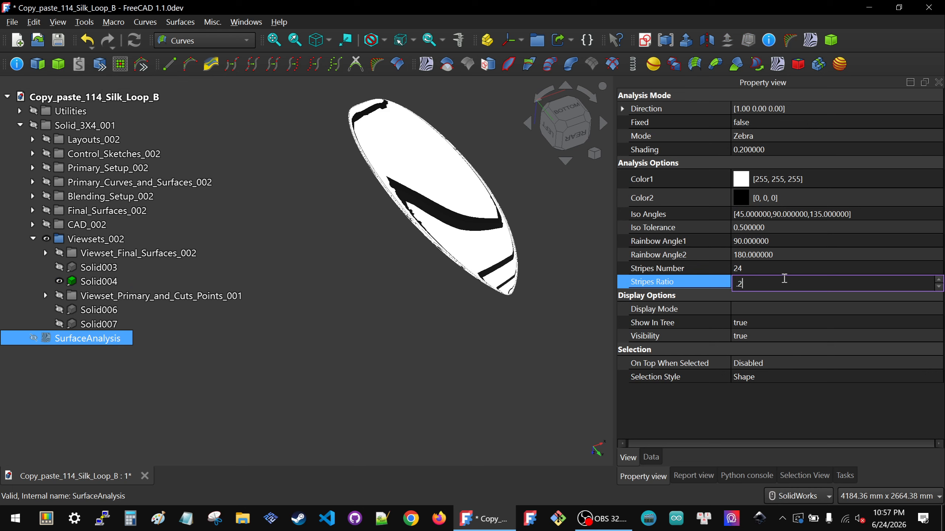
left_click(785, 268)
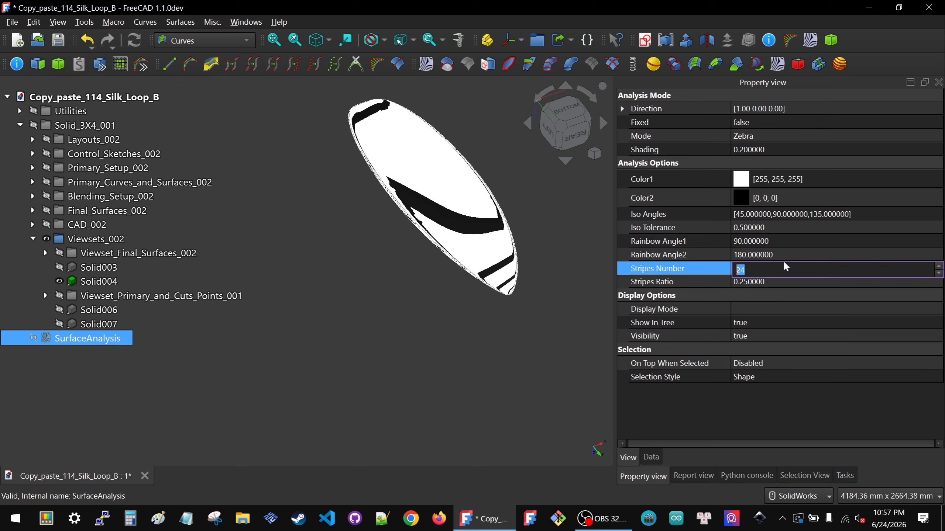
type("60")
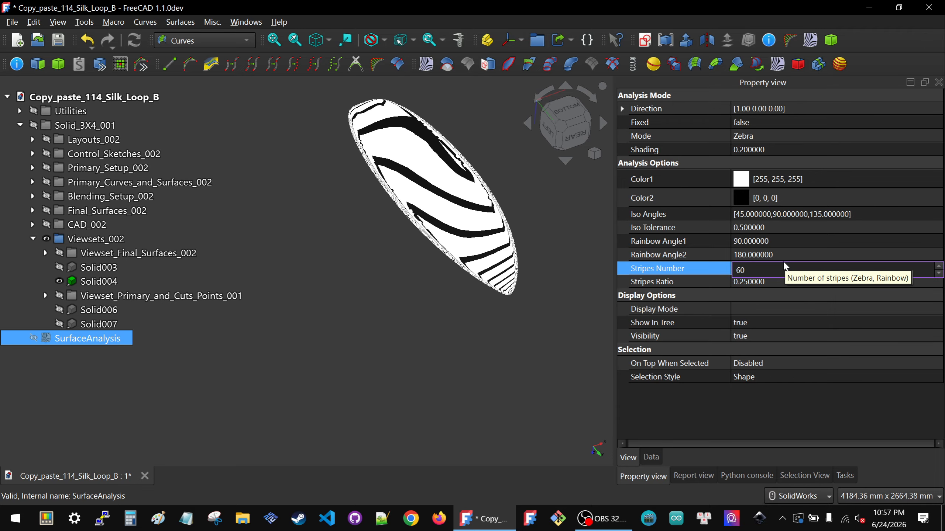
left_click(672, 413)
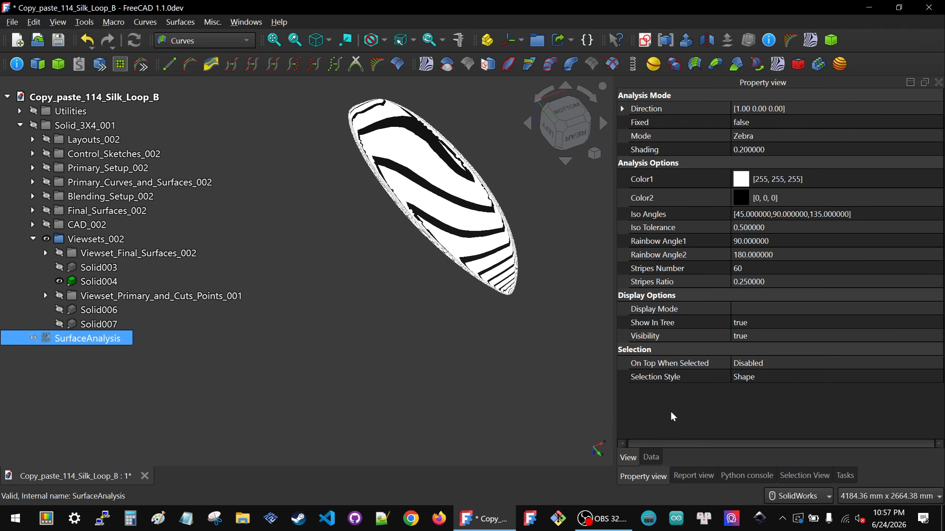
Step: Set the display Deviation of Solid004 to 0.05 to refine its mesh under the zebra stripes
scroll(455, 233, "up", 5)
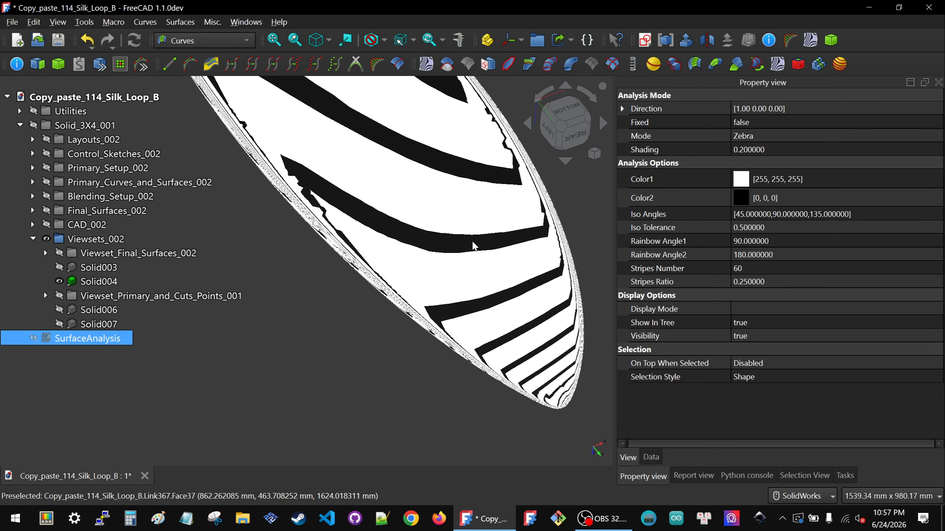
middle_click_drag(455, 234, 425, 217)
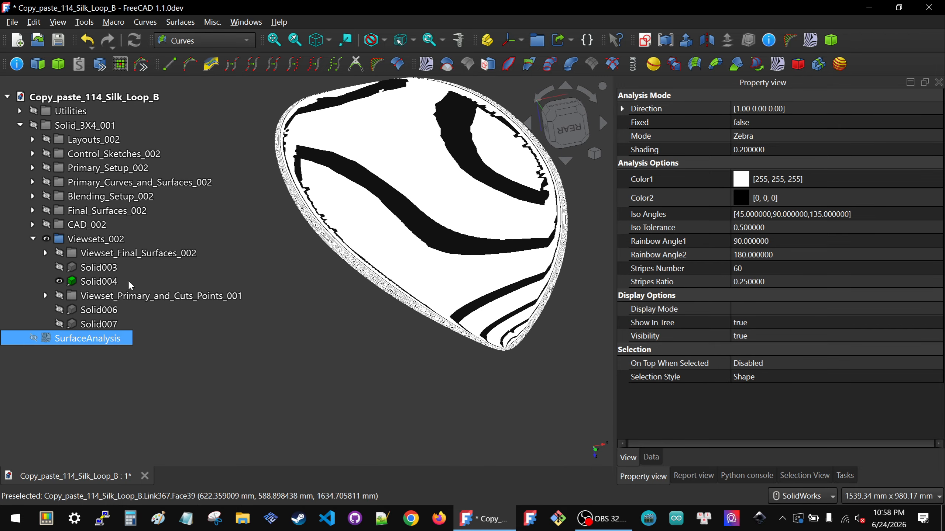
left_click(89, 284)
left_click(650, 459)
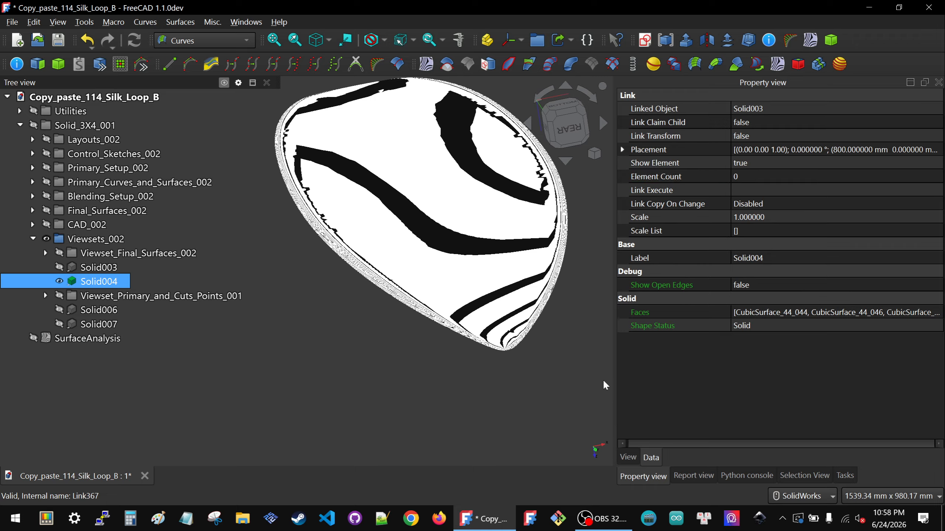
left_click(628, 458)
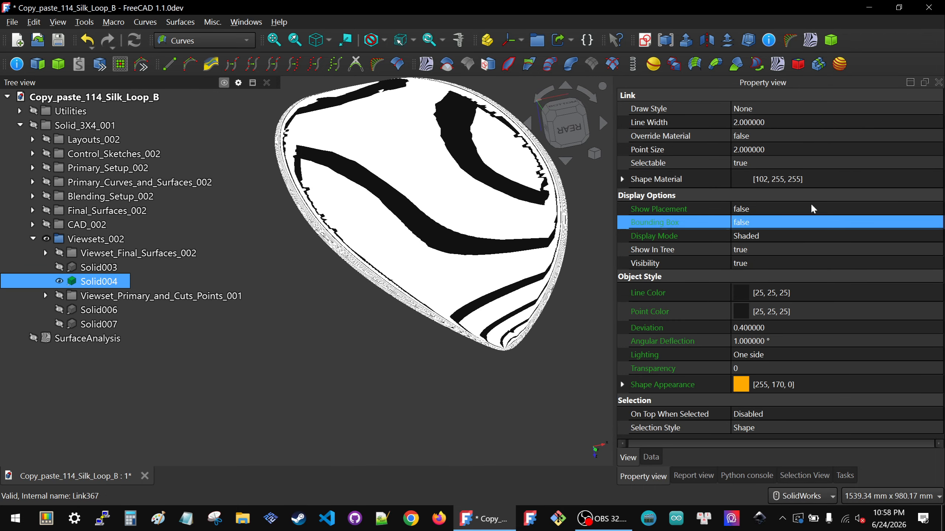
left_click(810, 330)
key("BackSpace")
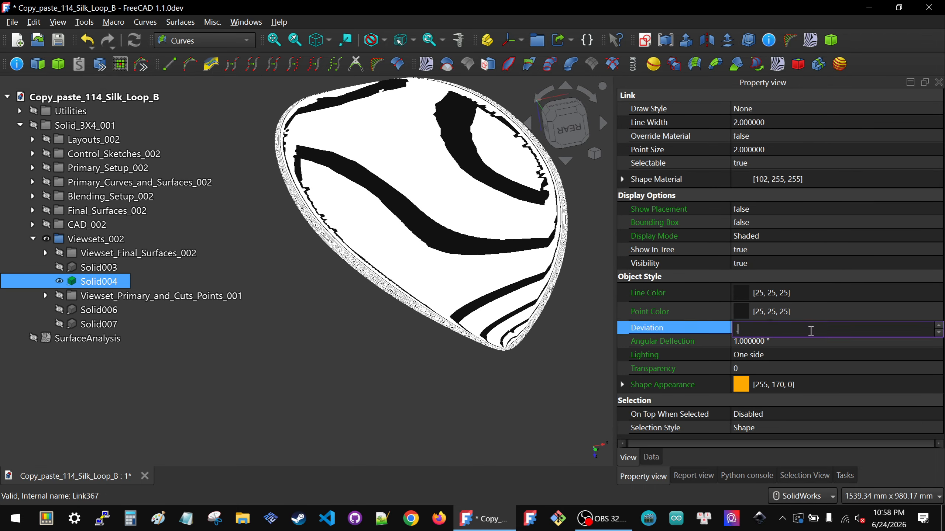
type(".0")
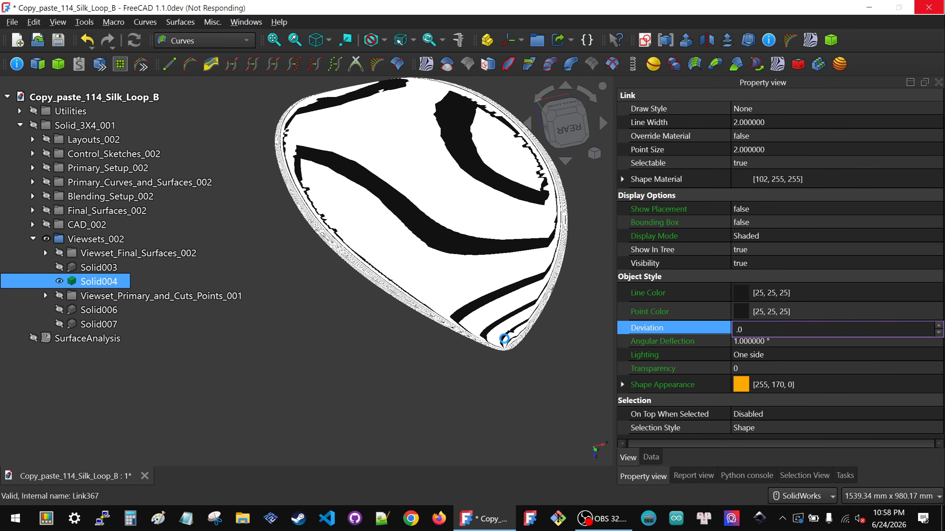
type("5")
key("Return")
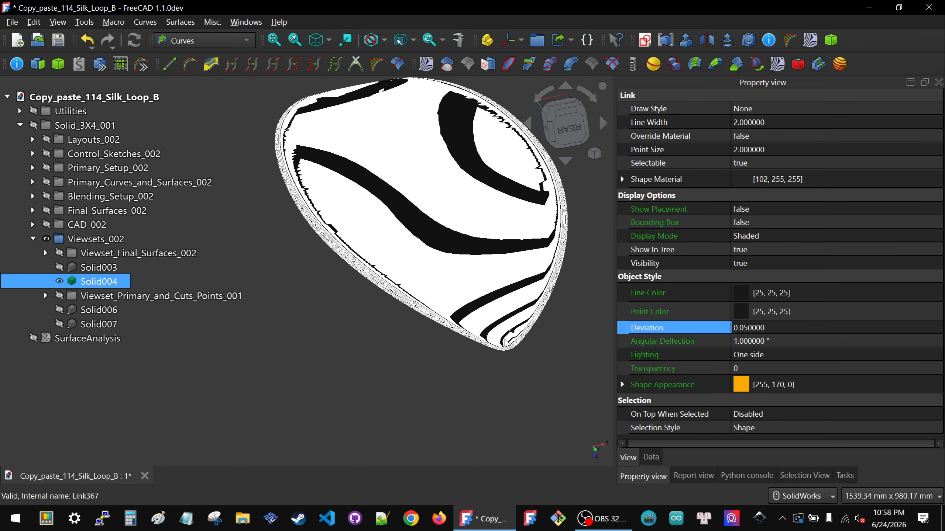
Step: Delete the SurfaceAnalysis object from the document after checking the stripes on the board's top side
mouse_move(427, 262)
middle_mouse_down()
mouse_move(439, 233)
mouse_move(412, 149)
middle_mouse_up()
left_click(86, 338)
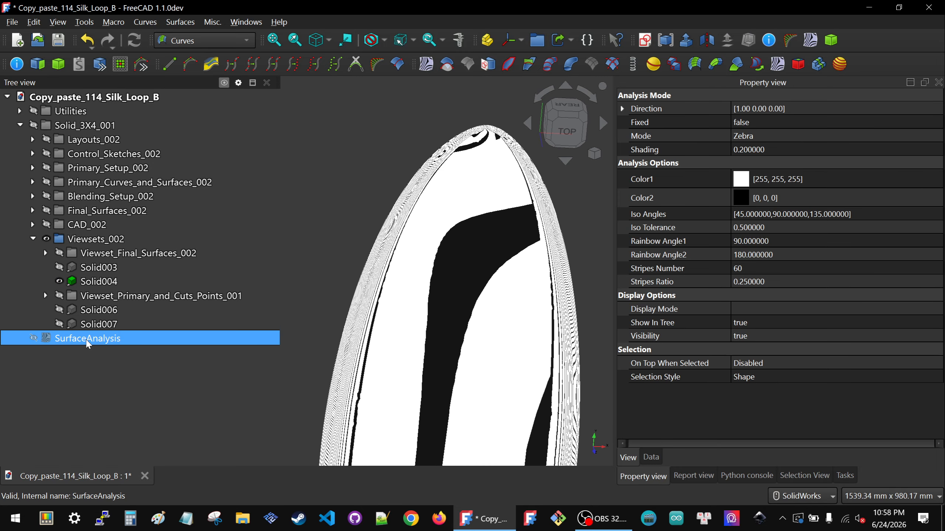
key("Delete")
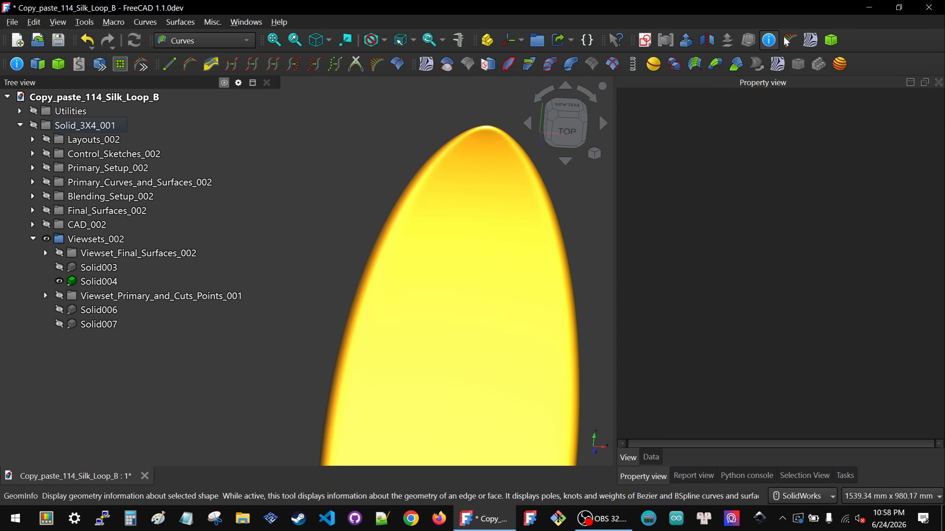
Step: Start the Zebra Stripes Tool on the surfboard solid and raise the stripe Scale close to its maximum
left_click(694, 64)
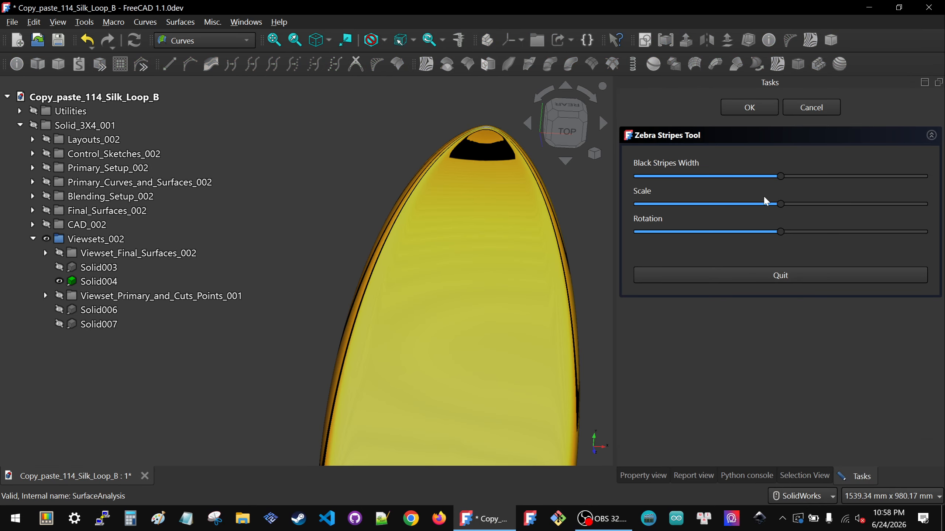
left_click(844, 204)
left_click_drag(876, 209, 915, 201)
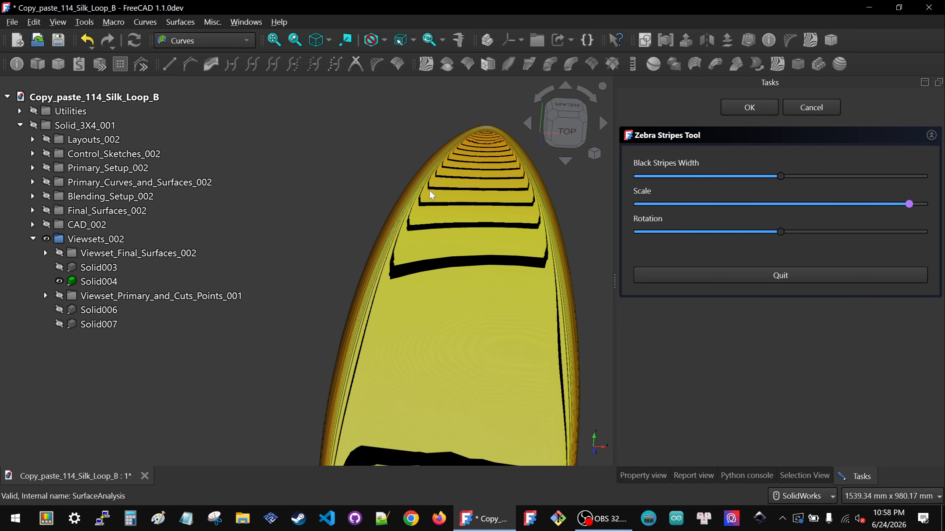
Step: Reduce the zebra stripes' Rotation slightly below its midpoint and inspect the stripe flow toward the board's squared tail
scroll(363, 179, "down", 5)
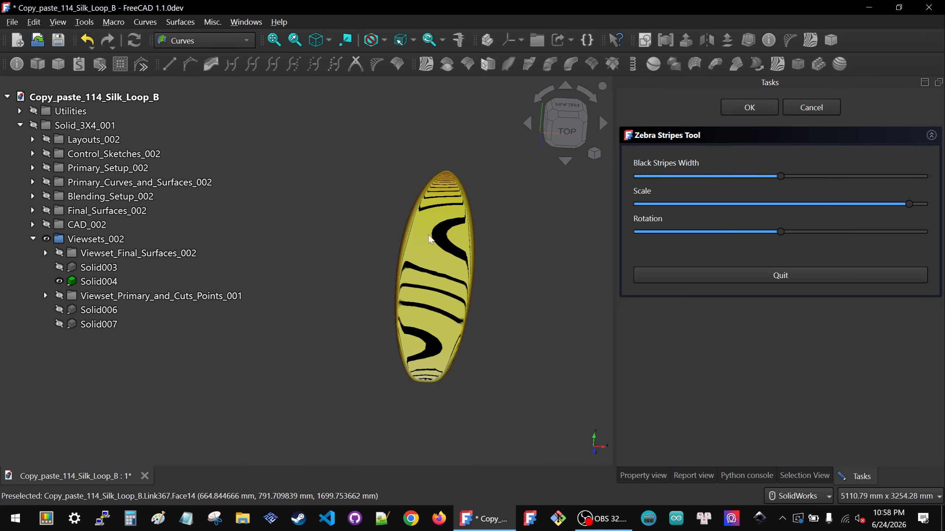
scroll(429, 215, "down", 1)
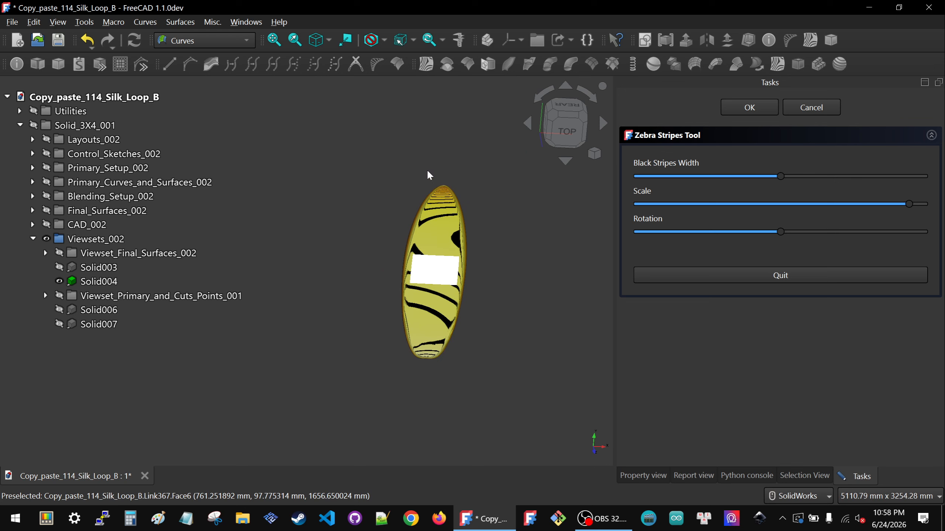
middle_click_drag(426, 165, 445, 357)
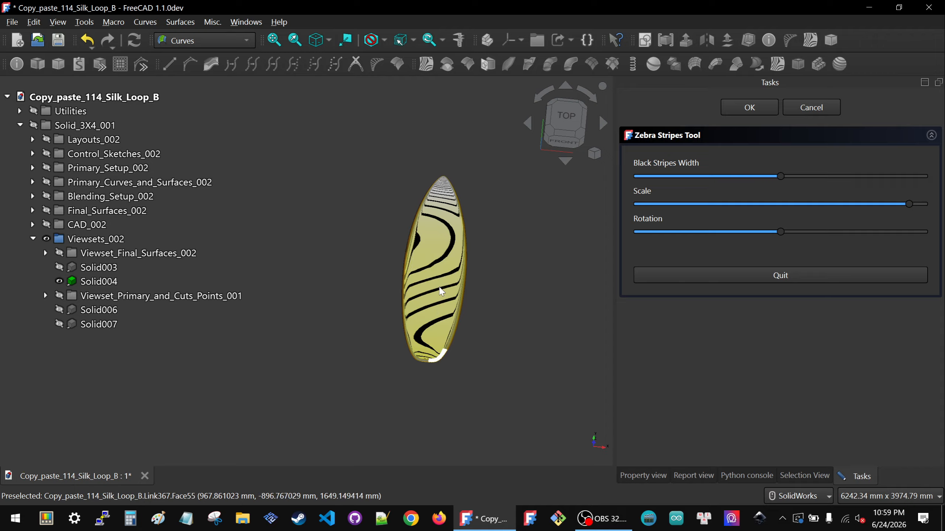
middle_click_drag(443, 286, 431, 330)
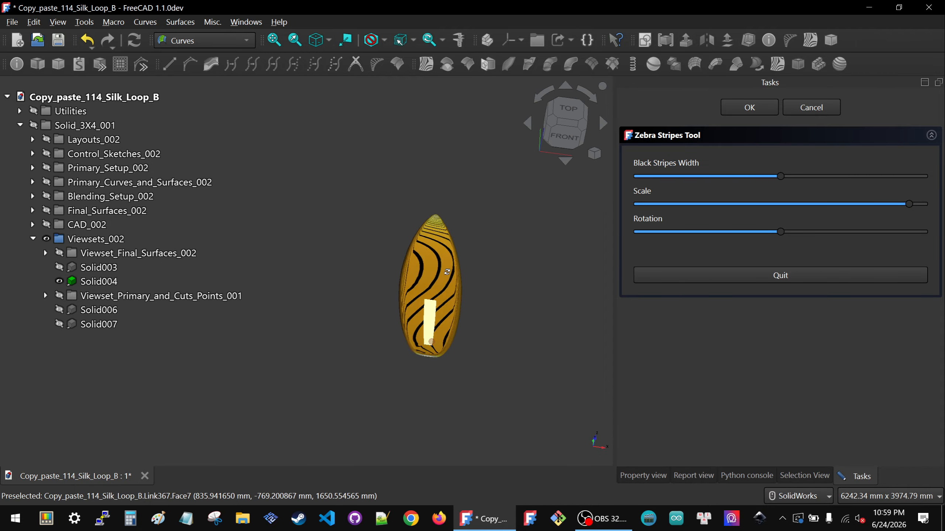
scroll(432, 330, "up", 5)
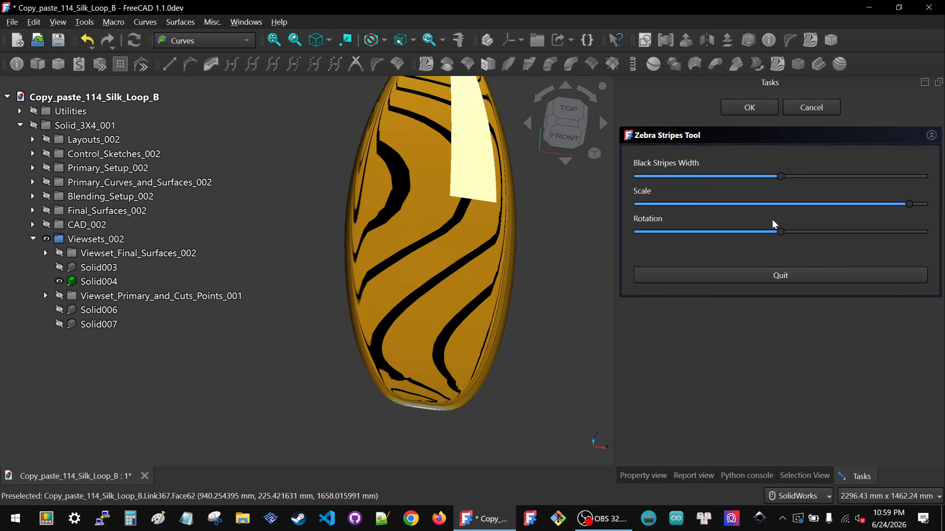
left_click_drag(781, 232, 761, 242)
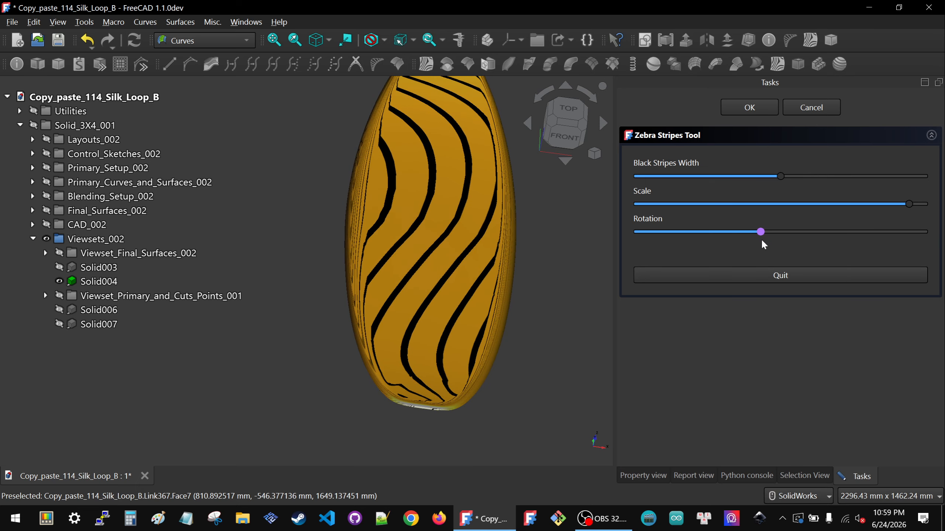
left_click(562, 126)
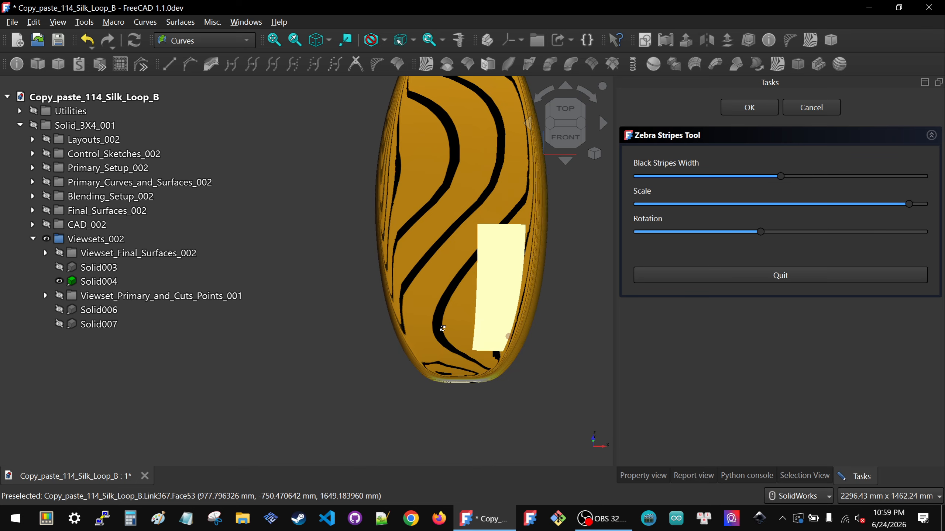
middle_click_drag(446, 332, 545, 362)
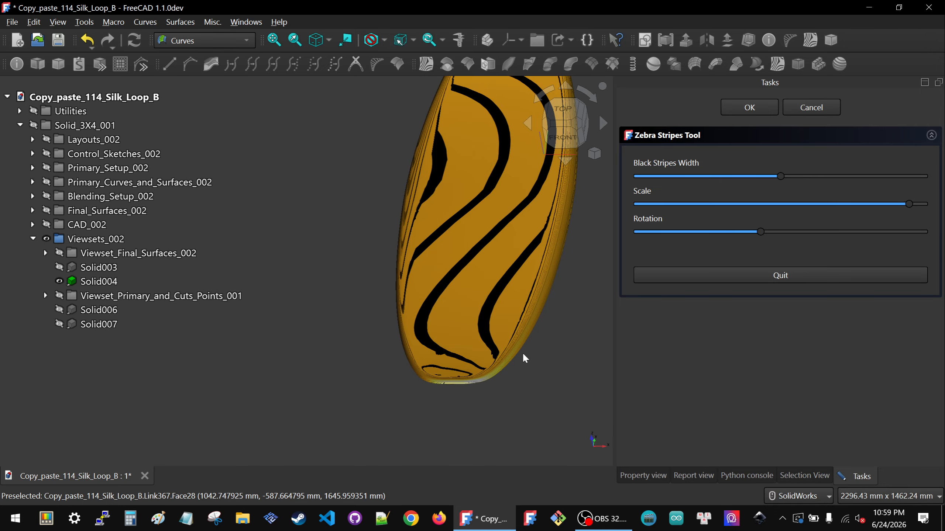
scroll(544, 340, "up", 4)
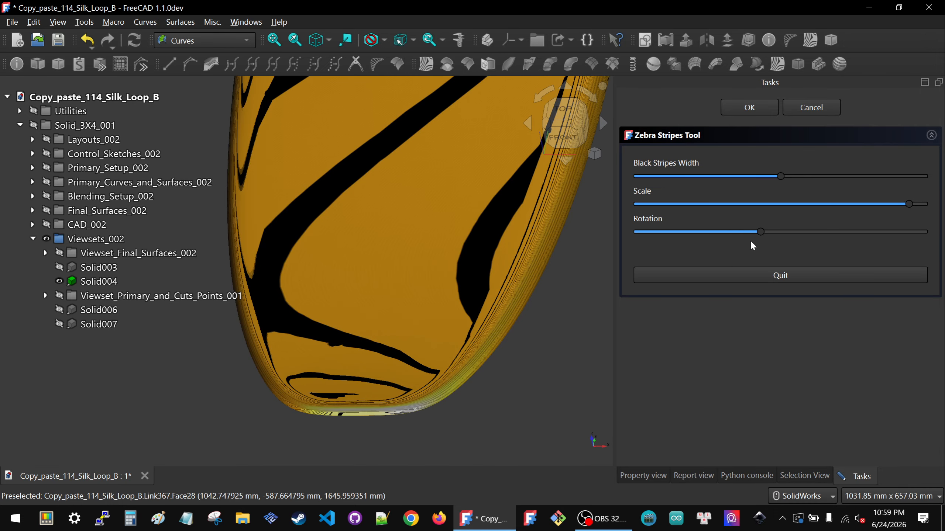
Step: Raise the zebra stripes' Rotation to about two thirds of its range, inspect the stripes across the tail corner faces, and quit the tool
left_click_drag(760, 231, 829, 232)
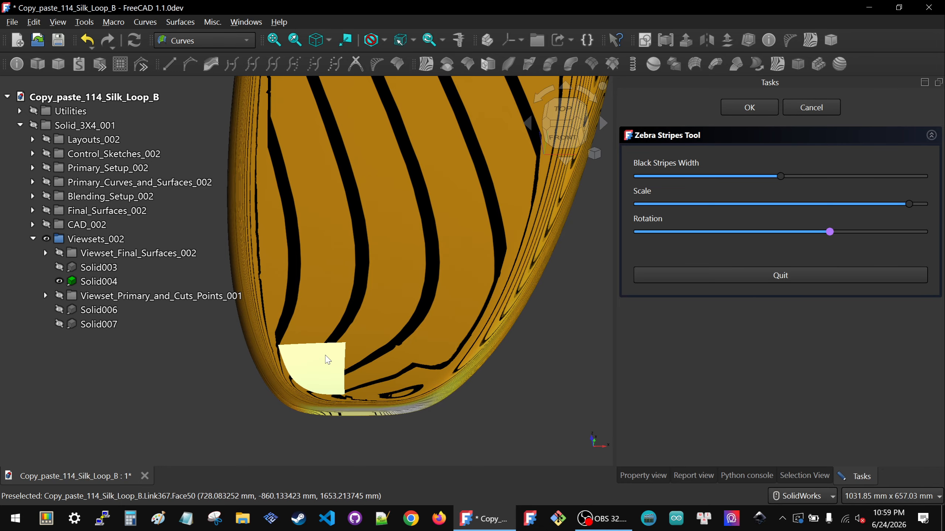
scroll(328, 360, "up", 5)
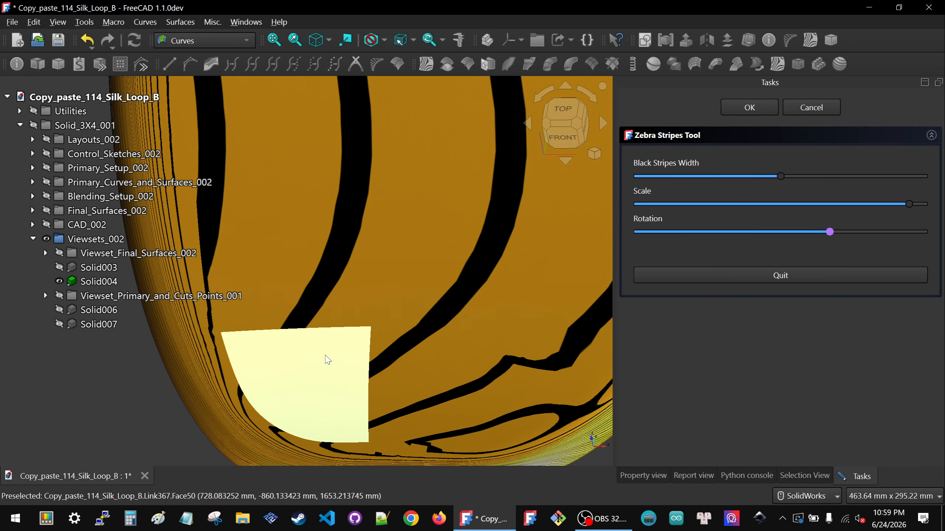
left_click(544, 367)
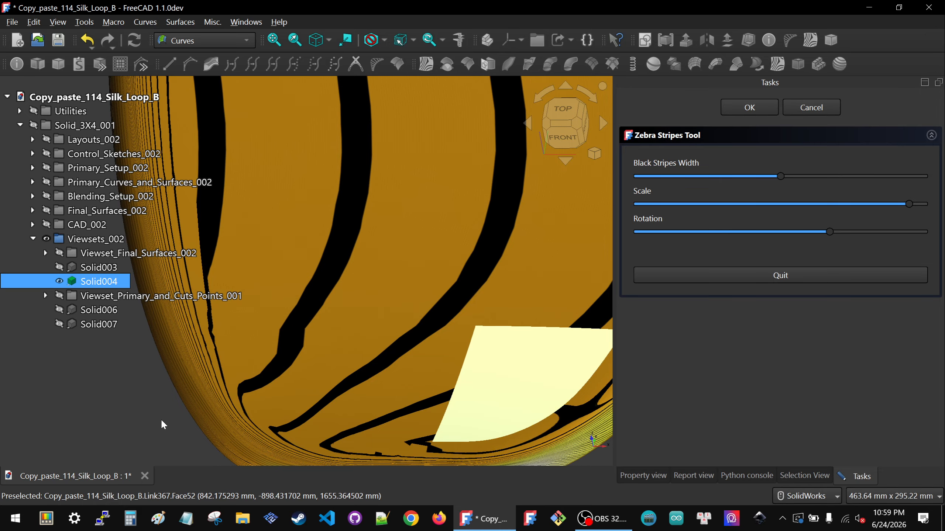
left_click(169, 417)
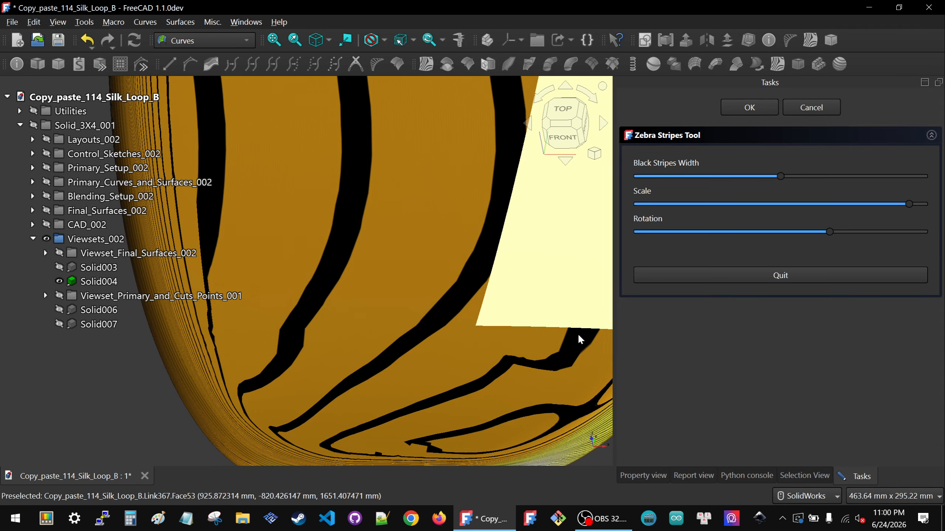
left_click(793, 275)
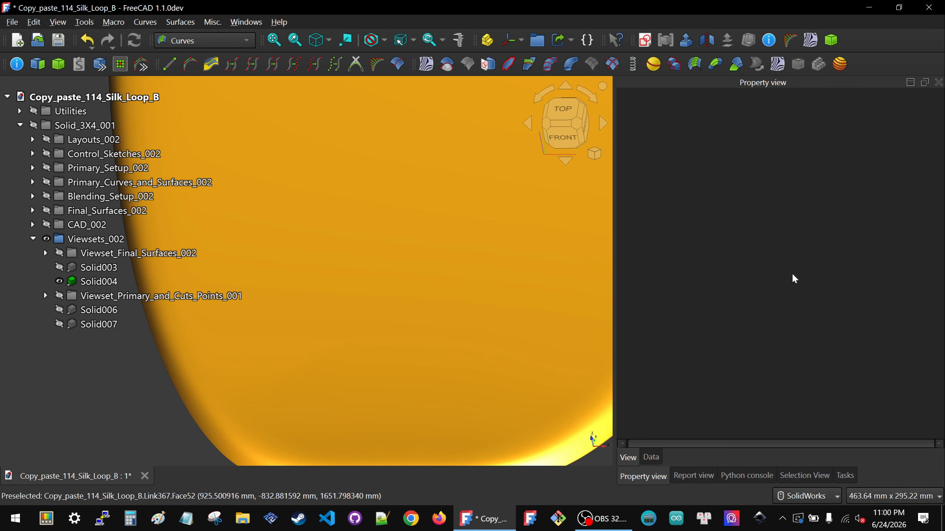
Step: Make the Final_Surface_Grids group inside Blending_Setup_002 visible alongside the surfboard solid
scroll(402, 298, "down", 4)
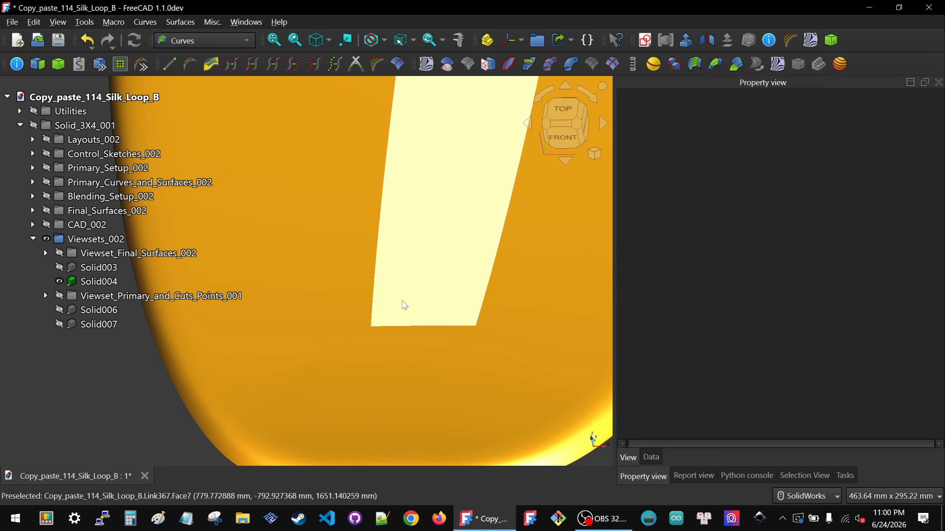
scroll(402, 303, "down", 2)
middle_click_drag(403, 304, 417, 290)
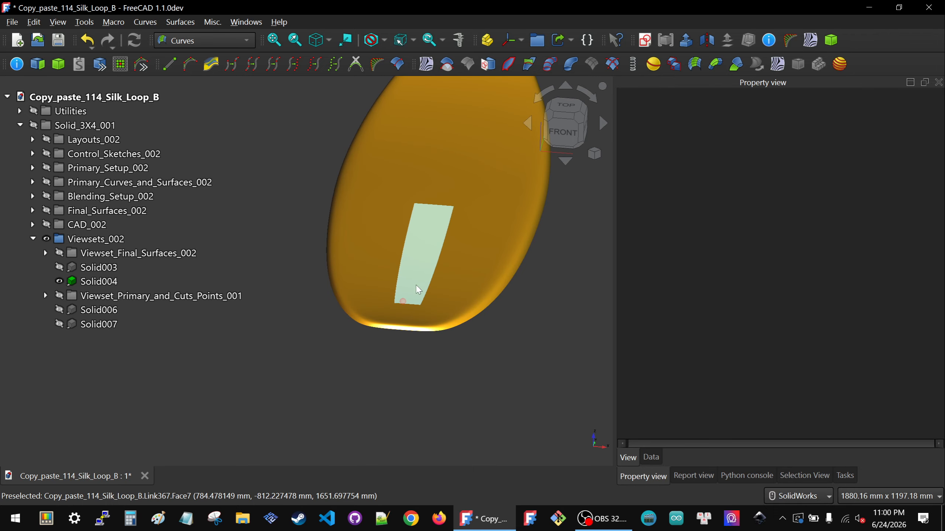
left_click(32, 196)
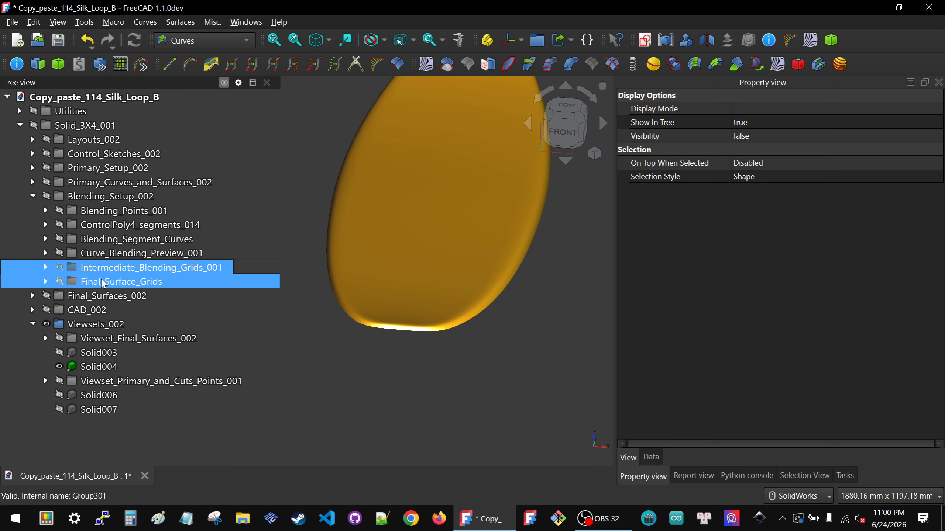
left_click(117, 281)
key("space")
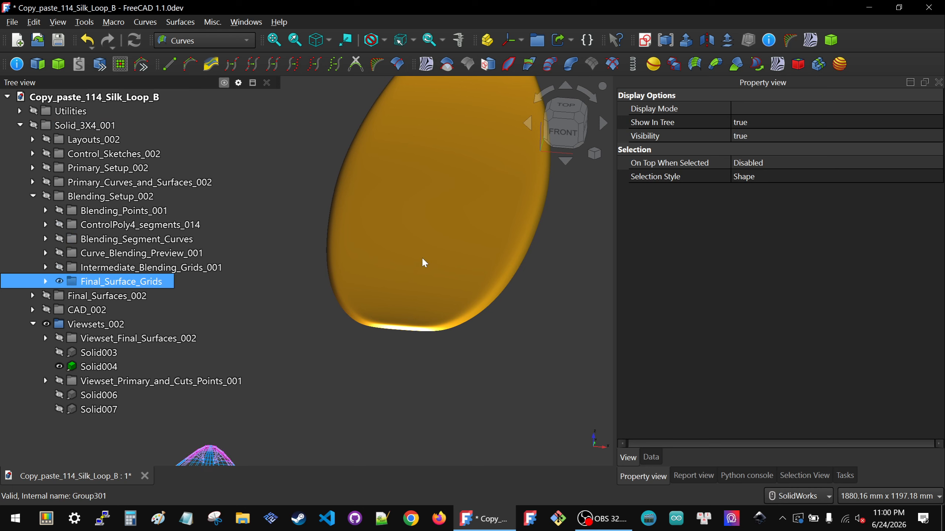
Step: Examine the final surface grids at the board's pointed end, selecting ControlGrid64_3_Grid44_000, and compare them with the solid
scroll(397, 336, "down", 3)
left_click(393, 342)
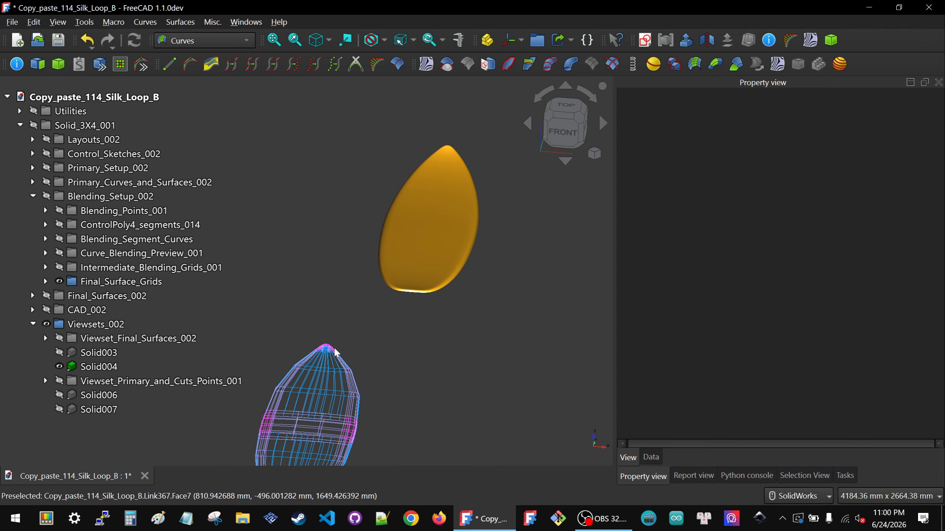
scroll(335, 352, "up", 5)
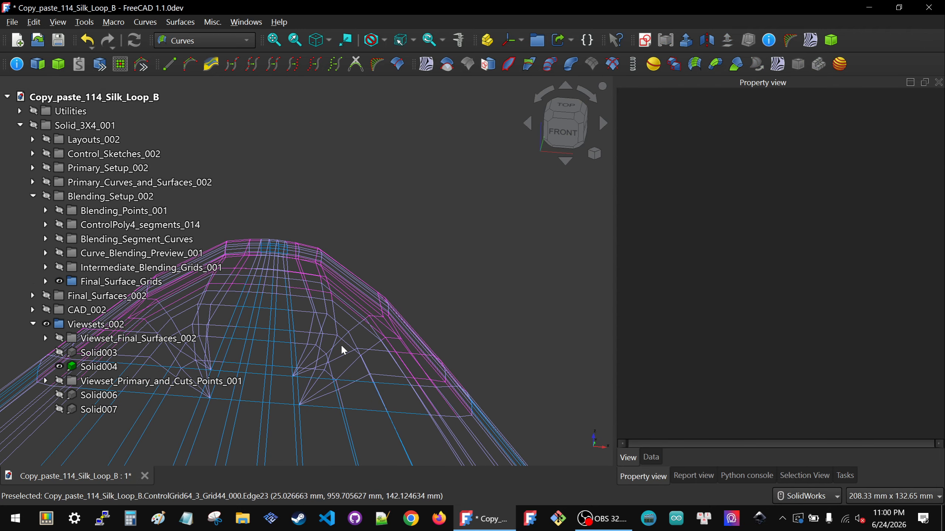
left_click(343, 334)
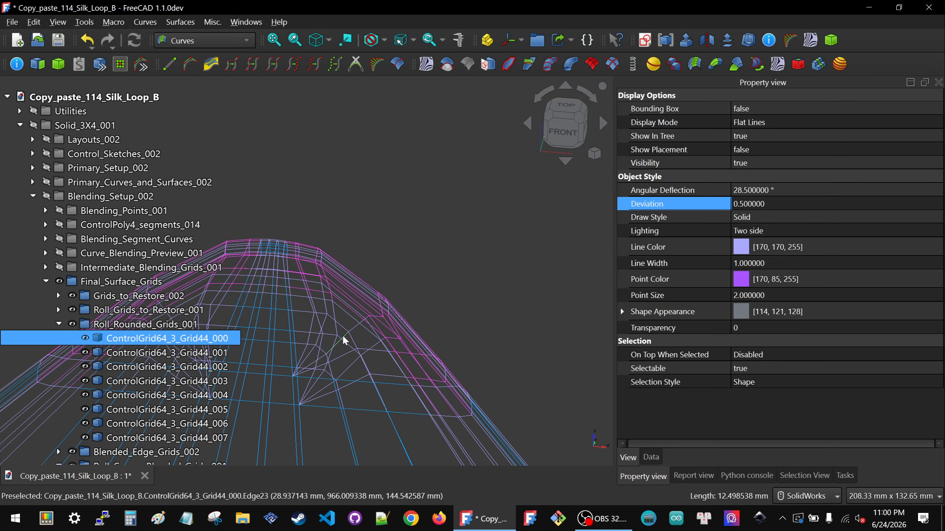
scroll(342, 334, "down", 5)
scroll(343, 335, "down", 5)
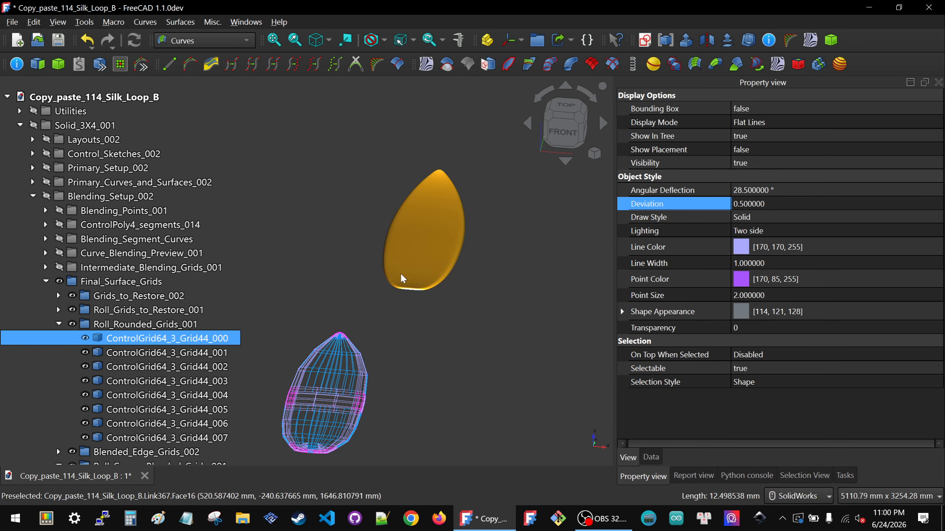
scroll(400, 273, "up", 5)
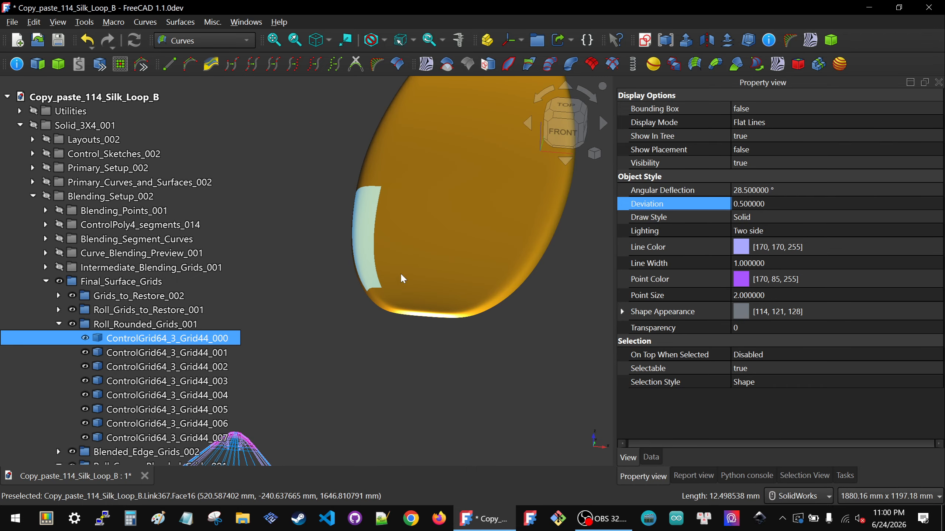
Step: Collapse the Roll_Rounded_Grids_001, Roll_Corner_Blended_Grids_001 and Final_Surface_Grids groups in the model tree
left_click(60, 323)
scroll(483, 342, "down", 5)
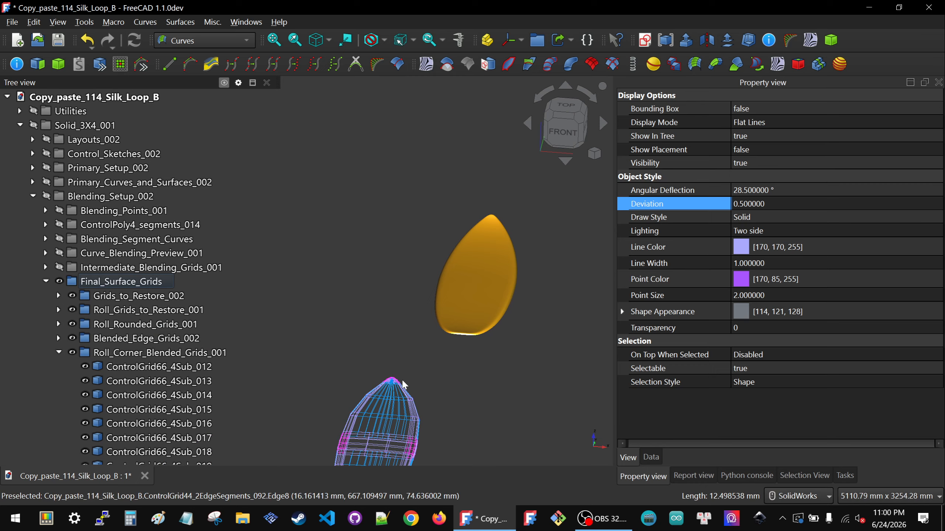
scroll(403, 337, "up", 5)
scroll(397, 343, "down", 5)
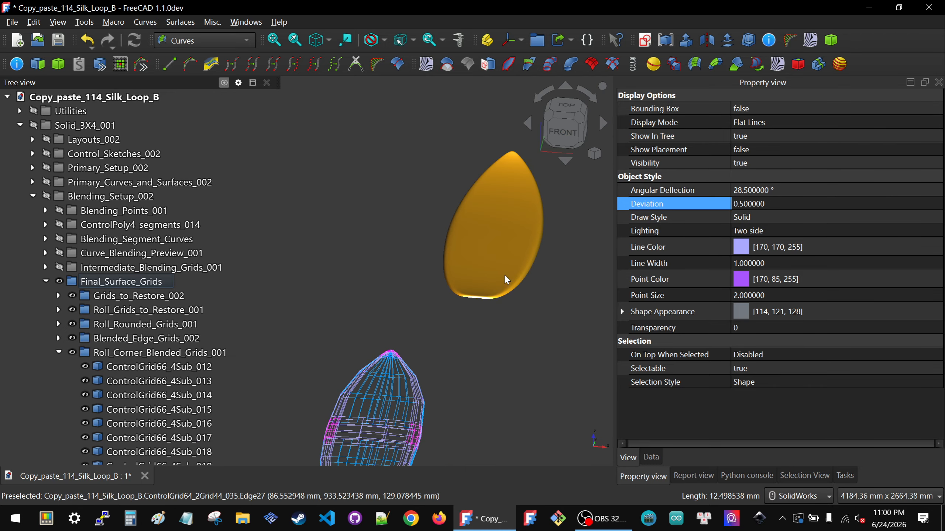
scroll(518, 261, "up", 3)
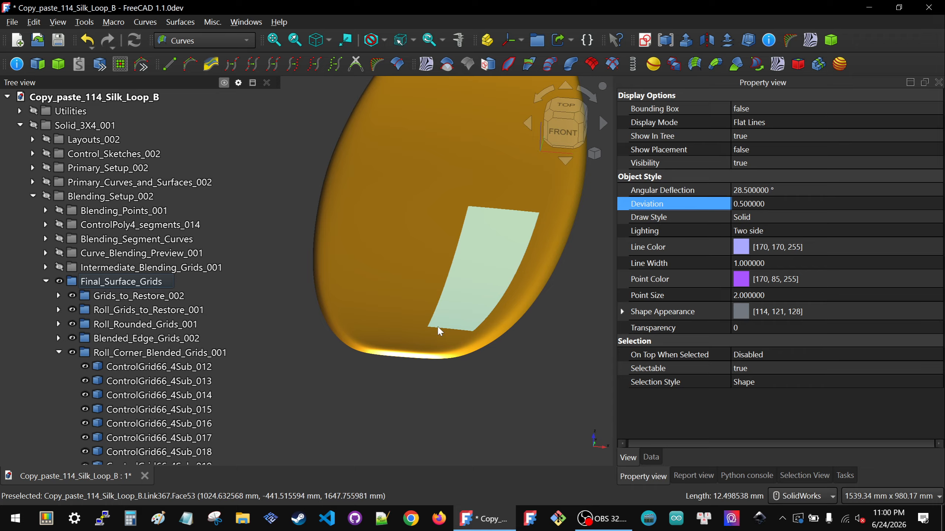
scroll(421, 291, "down", 2)
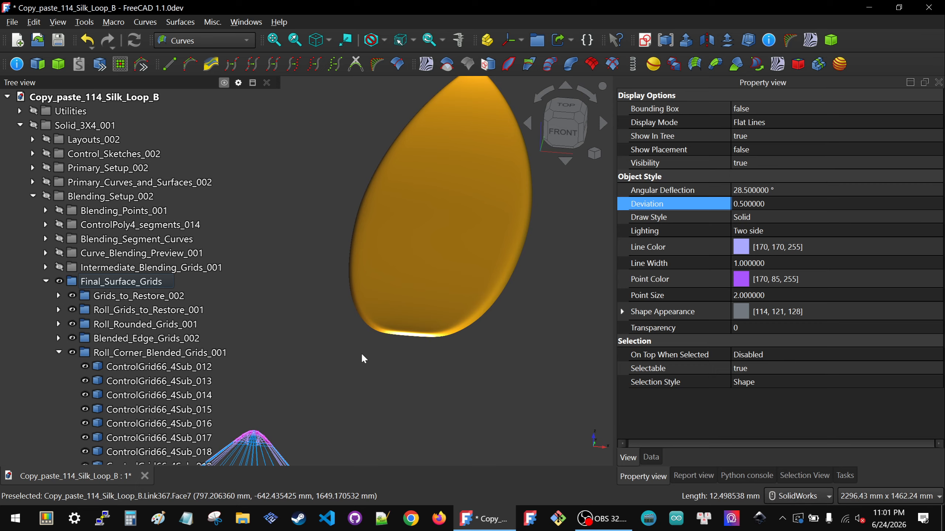
left_click(71, 352)
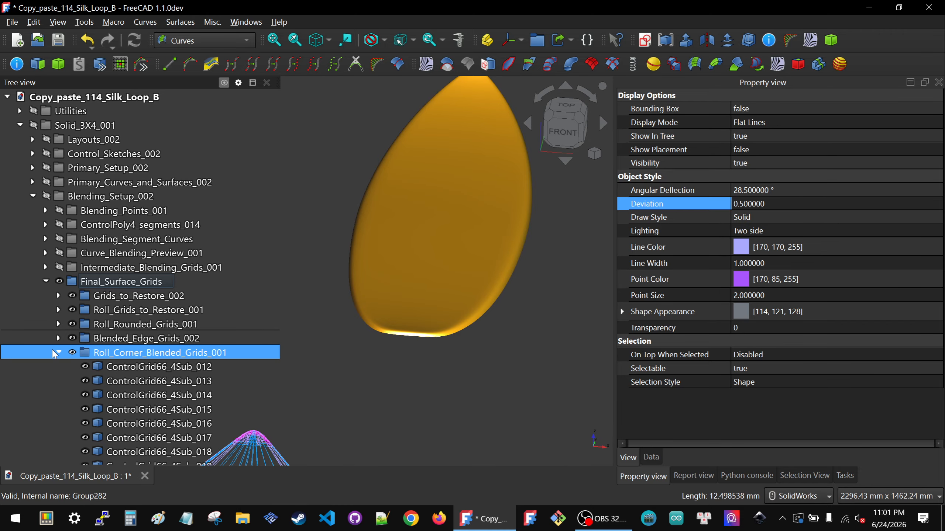
left_click(57, 351)
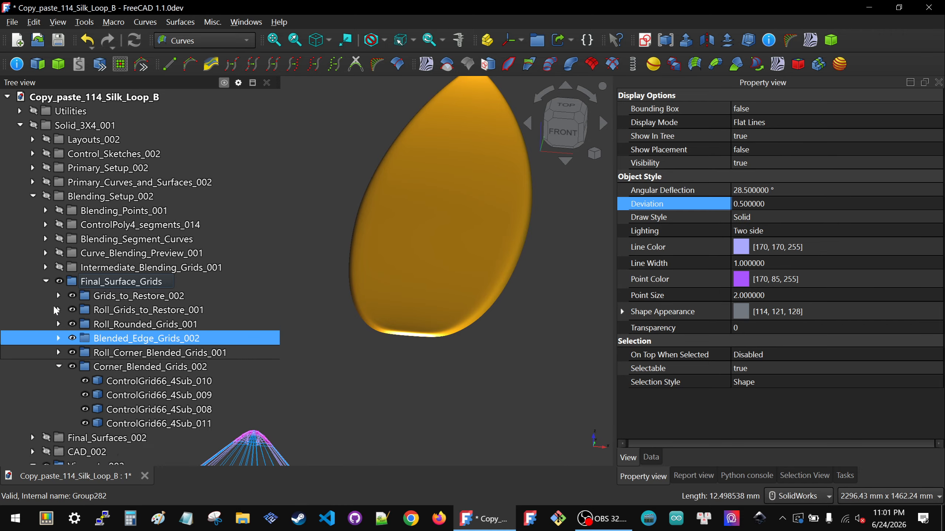
left_click(46, 280)
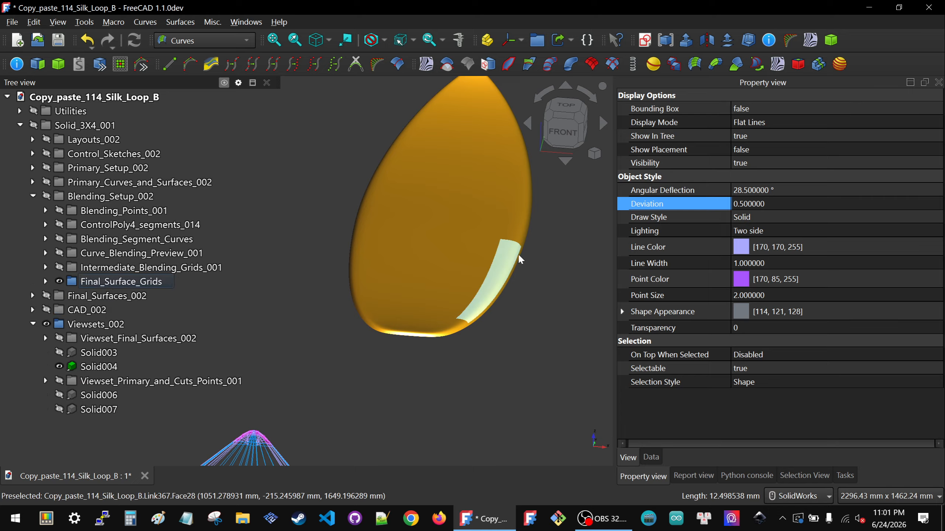
Step: Examine how the control grids are laid out around the board's squared tail and along its rail up to the midsection
left_click(521, 175)
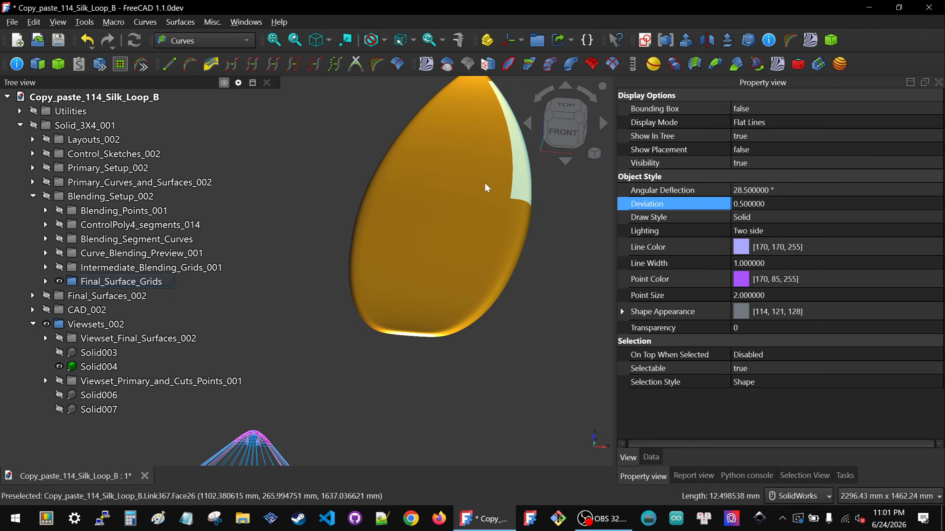
scroll(434, 195, "down", 4)
scroll(436, 200, "down", 3)
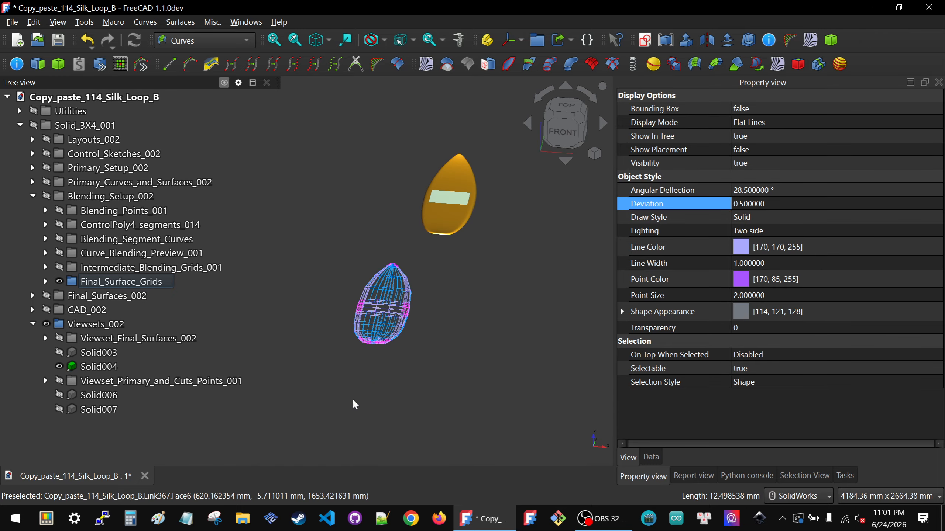
scroll(378, 337, "up", 5)
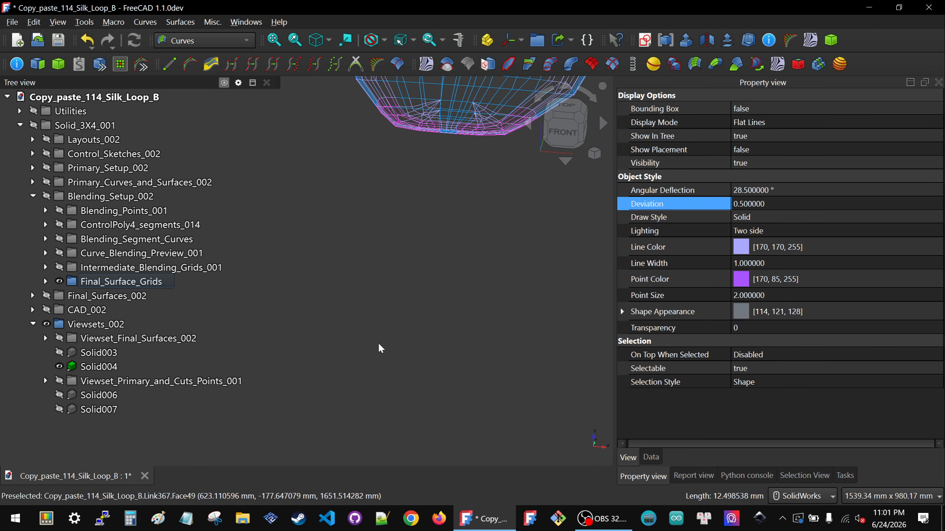
scroll(477, 176, "up", 3)
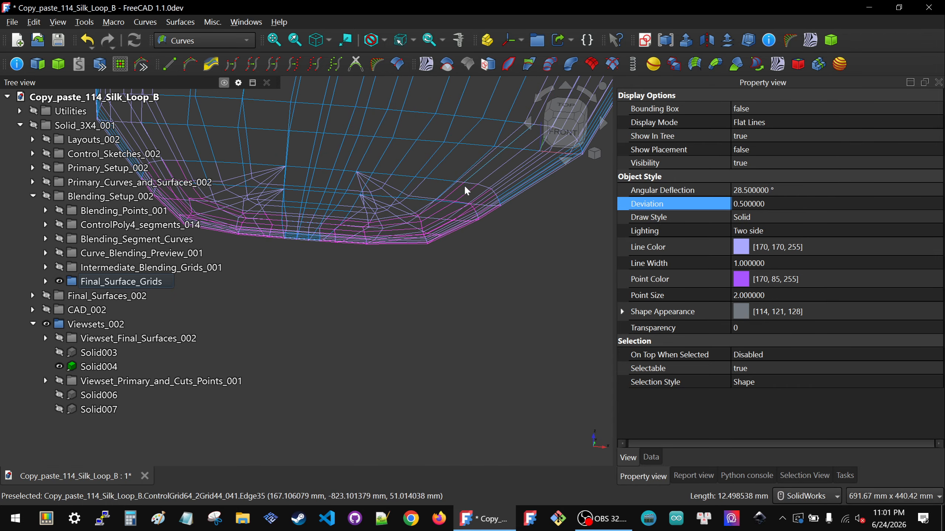
scroll(390, 255, "down", 5)
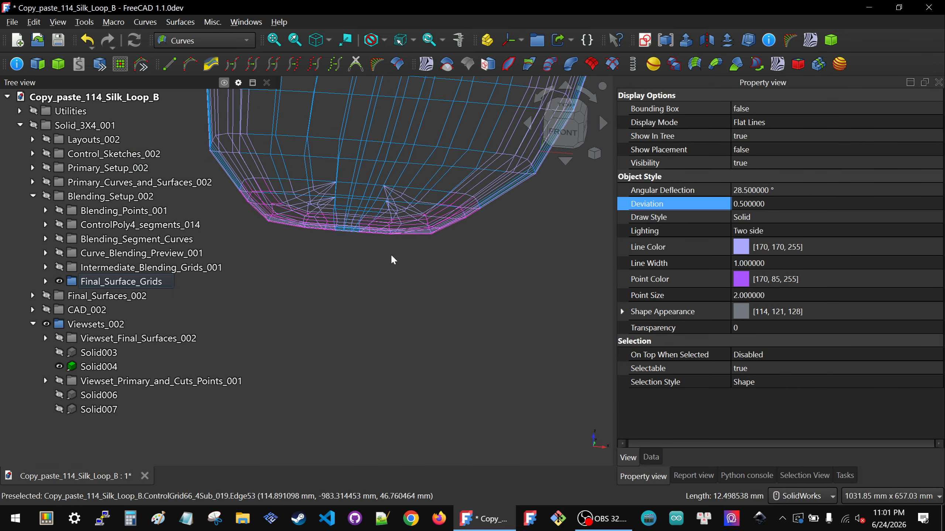
scroll(491, 124, "up", 4)
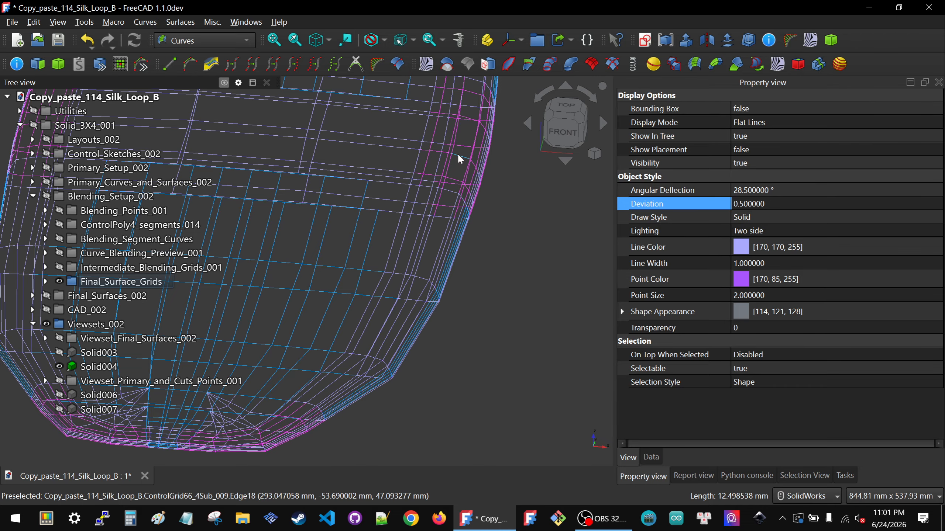
scroll(458, 153, "down", 3)
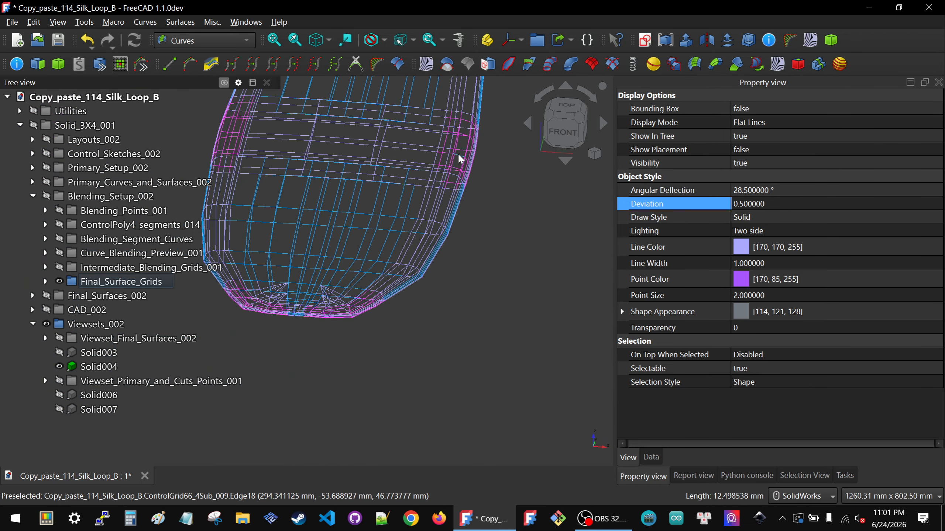
Step: Switch to the top view and examine the control grids at the board's midsection and around the tail corners
left_click(564, 108)
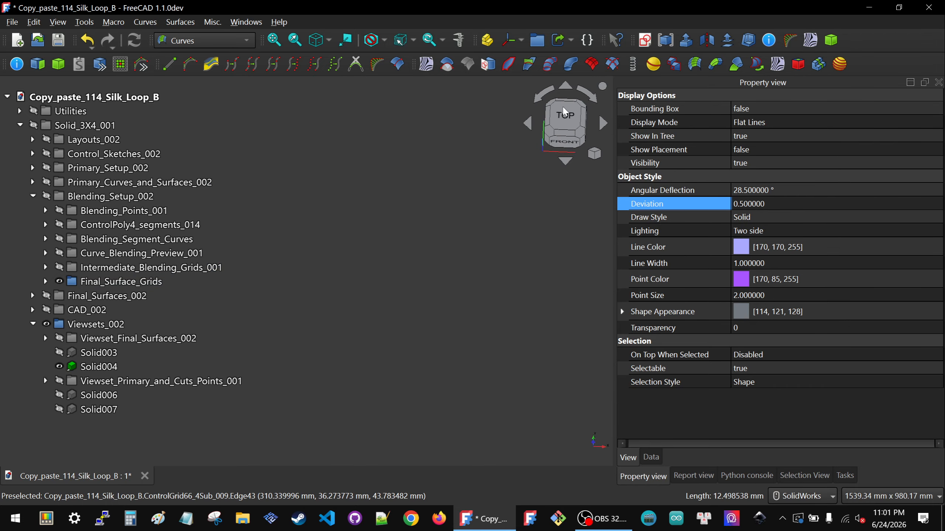
scroll(433, 304, "down", 7)
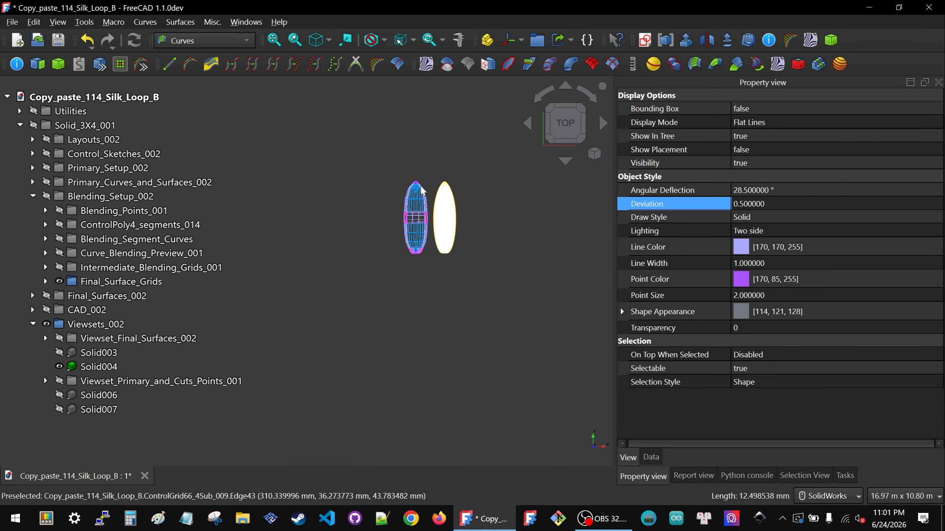
scroll(424, 262, "up", 7)
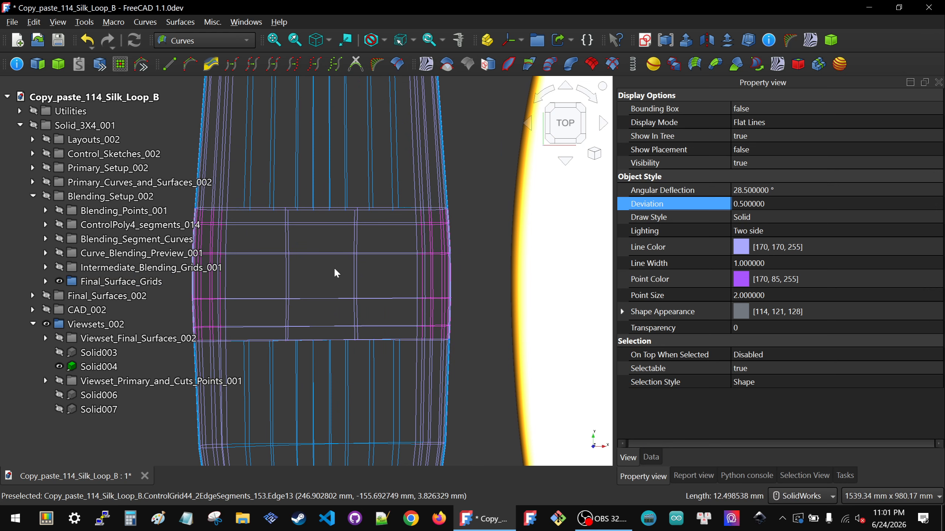
scroll(413, 149, "down", 3)
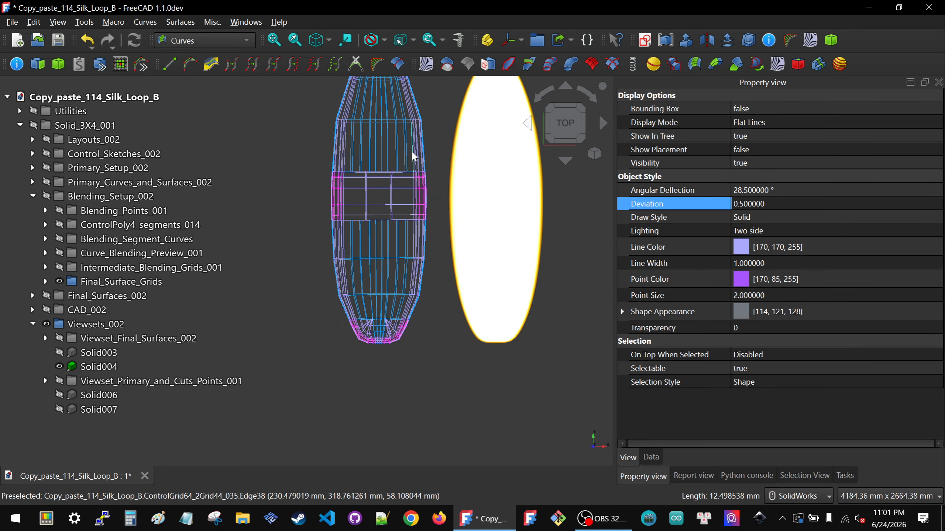
scroll(398, 334, "up", 5)
scroll(404, 340, "up", 4)
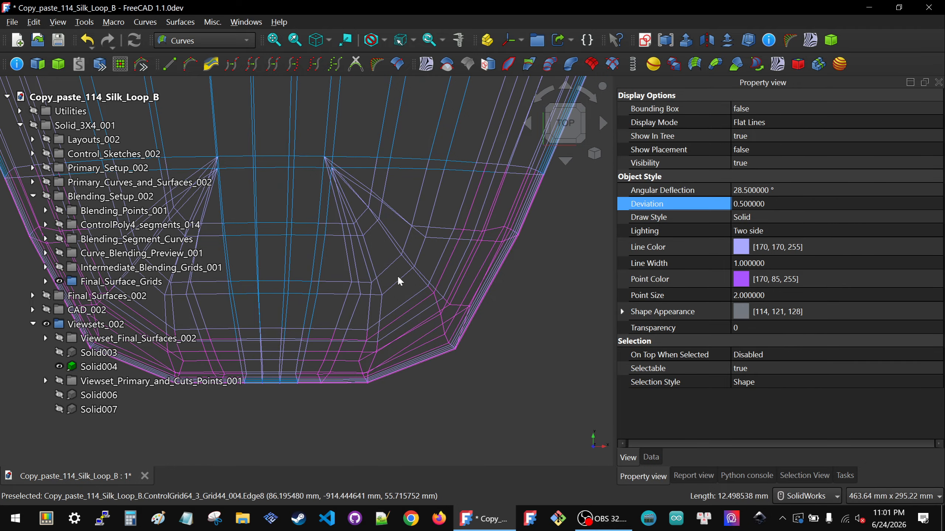
scroll(440, 279, "down", 4)
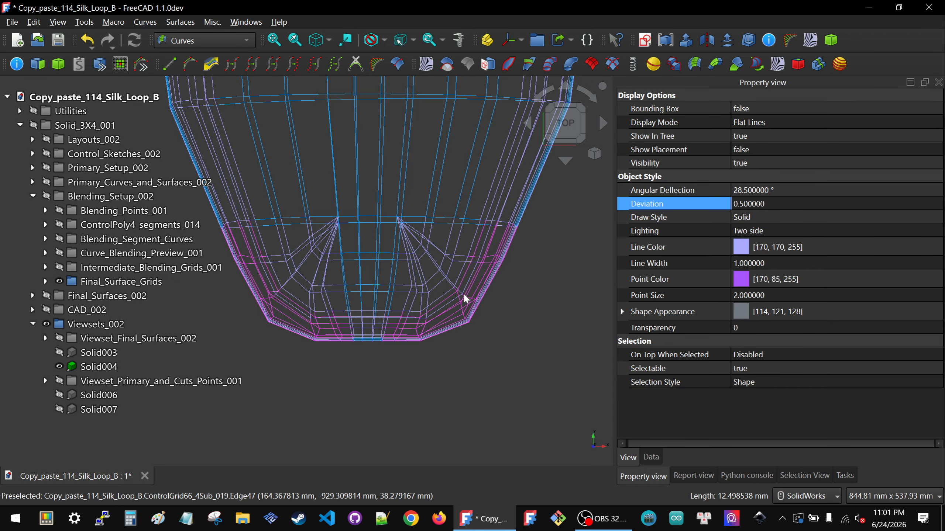
scroll(447, 319, "up", 5)
scroll(472, 318, "down", 6)
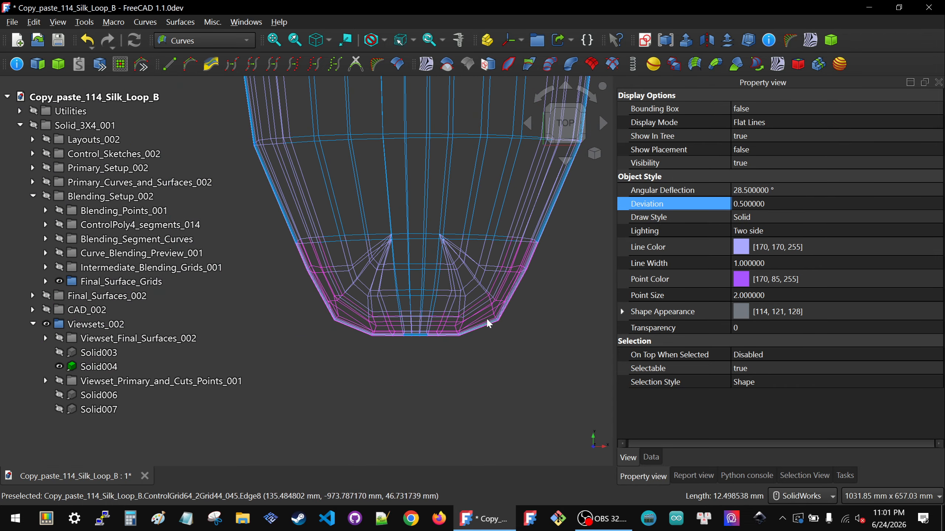
Step: Inspect the blended control grid at one tail corner by selecting adjoining edges of ControlGrid66_4Sub_017
scroll(355, 302, "up", 2)
scroll(353, 300, "up", 4)
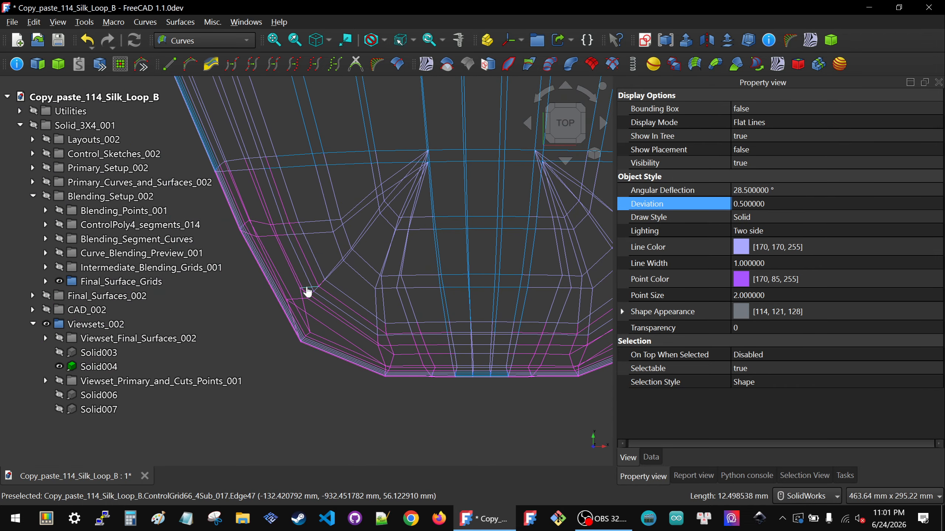
left_click(307, 287)
left_click(302, 300, "ctrl")
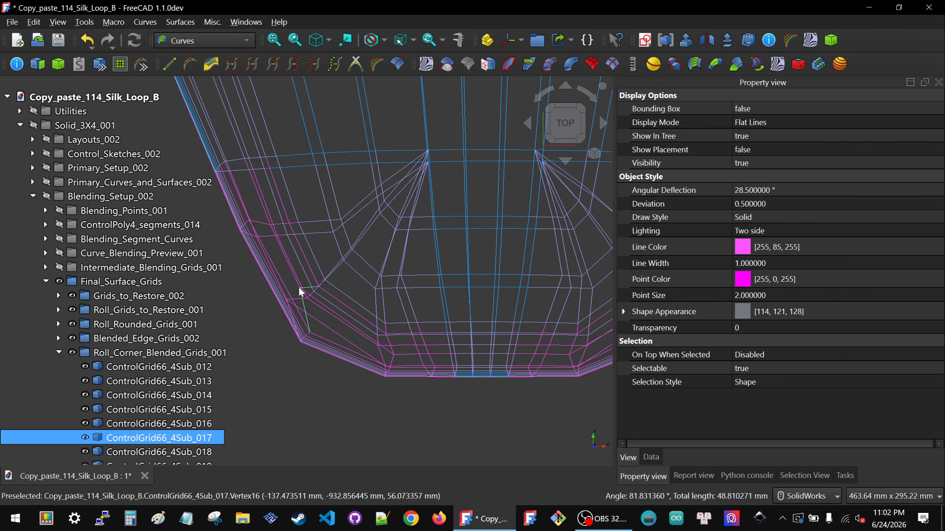
Step: Inspect the opposite tail corner's grid junction by selecting edges of ControlGrid66_4Sub_016 and ControlGrid66_4Sub_019
scroll(300, 292, "down", 4)
scroll(396, 278, "up", 5)
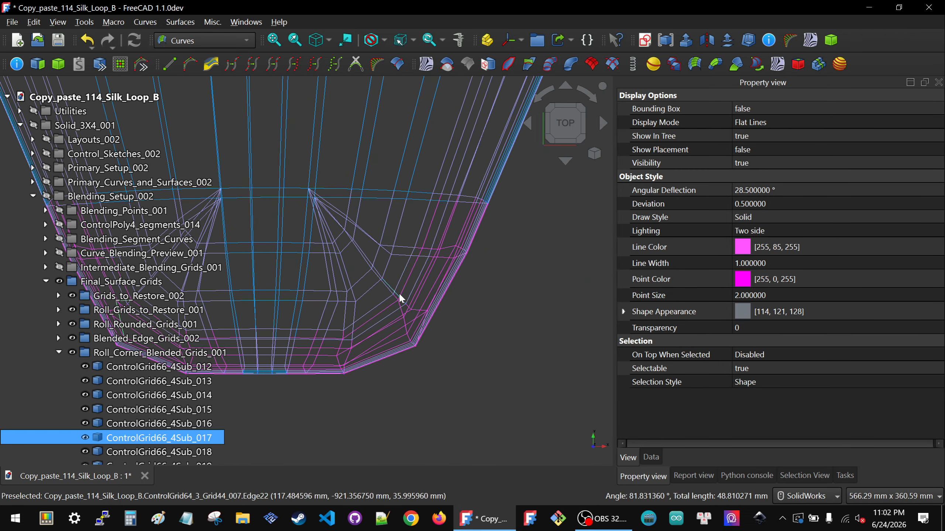
scroll(431, 332, "up", 1)
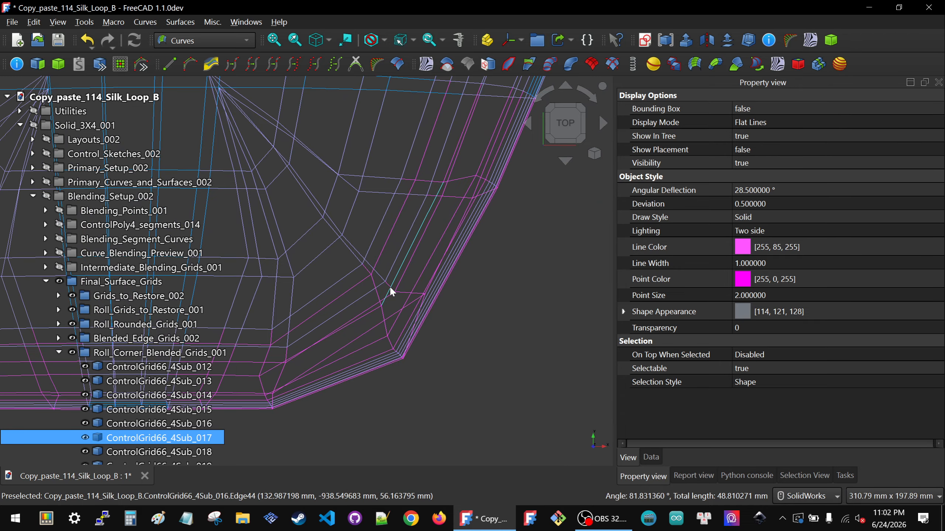
left_click(403, 292)
left_click(401, 300, "ctrl")
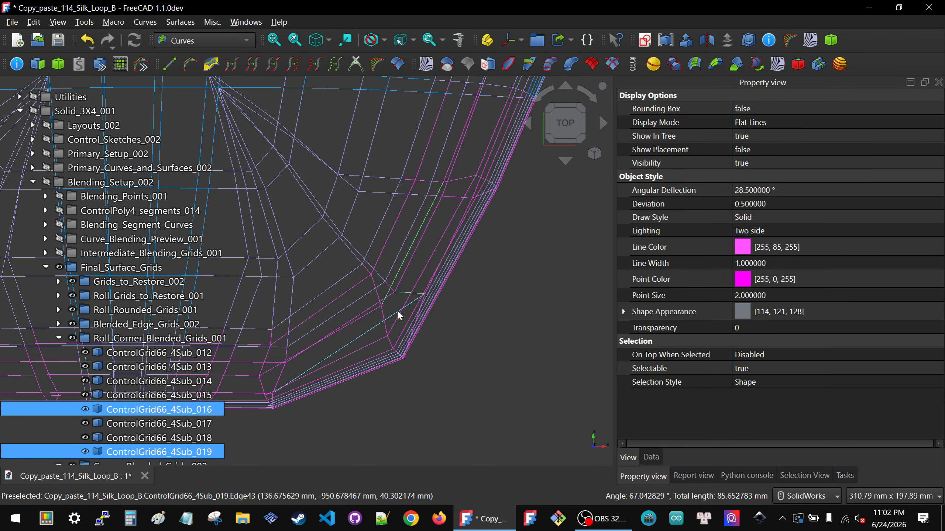
middle_click_drag(397, 313, 403, 275)
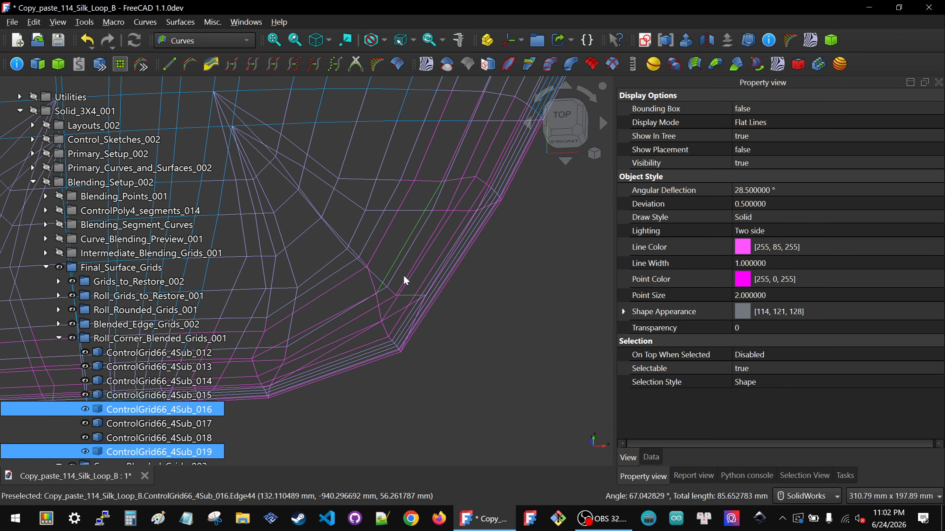
left_click(370, 277)
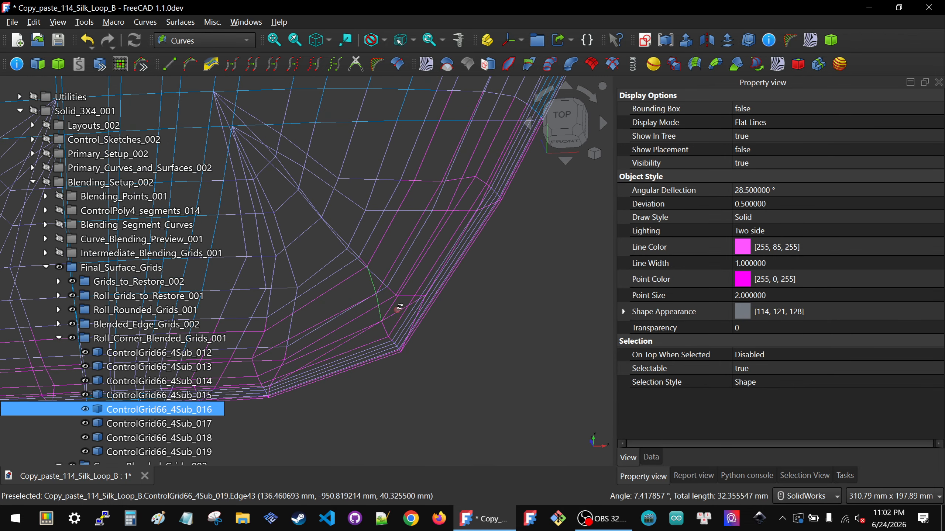
Step: Examine the control grids across the whole tail and compare them with the tail of the finished solid
scroll(416, 307, "down", 10)
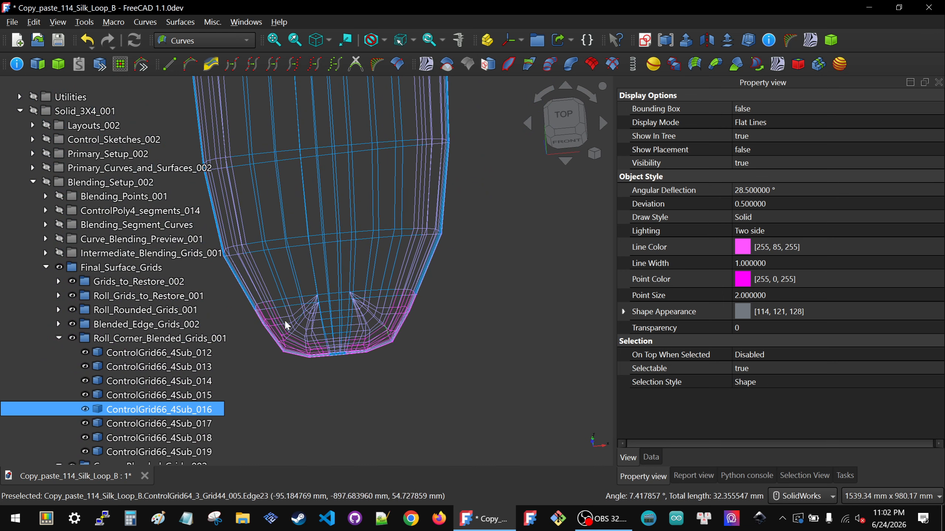
scroll(287, 325, "up", 7)
left_click(280, 355, "ctrl")
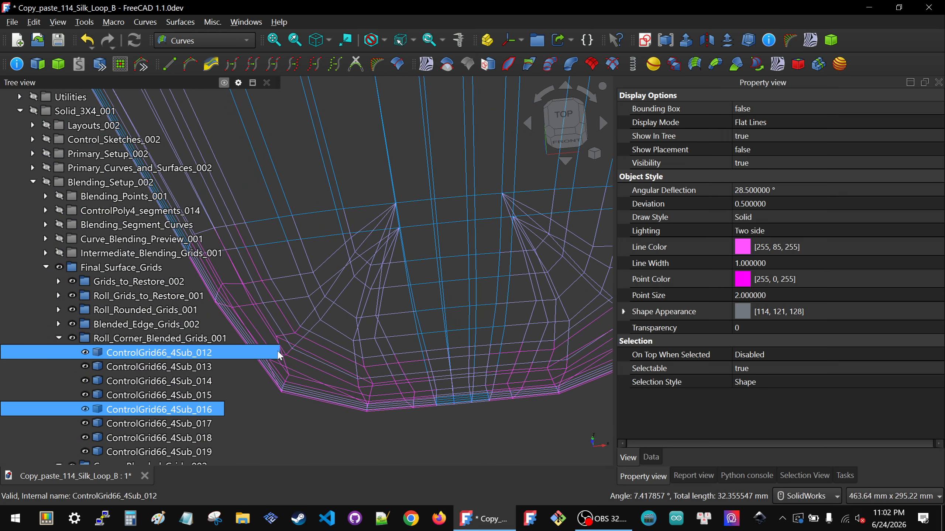
scroll(278, 352, "down", 1)
scroll(367, 345, "down", 2)
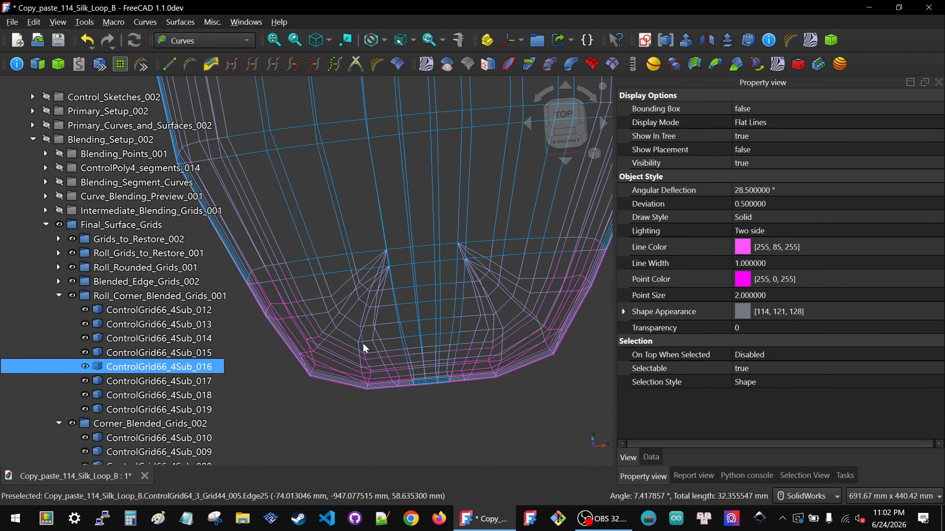
scroll(411, 315, "down", 5)
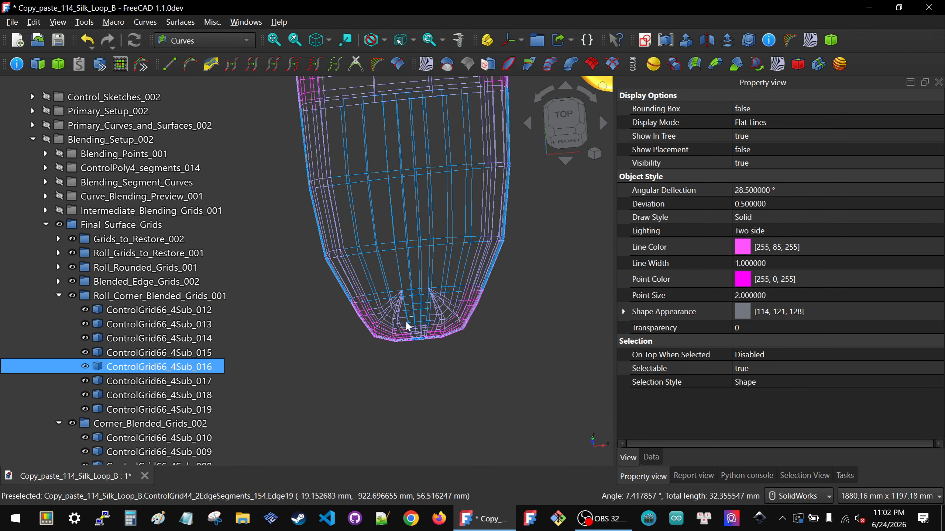
scroll(408, 326, "down", 5)
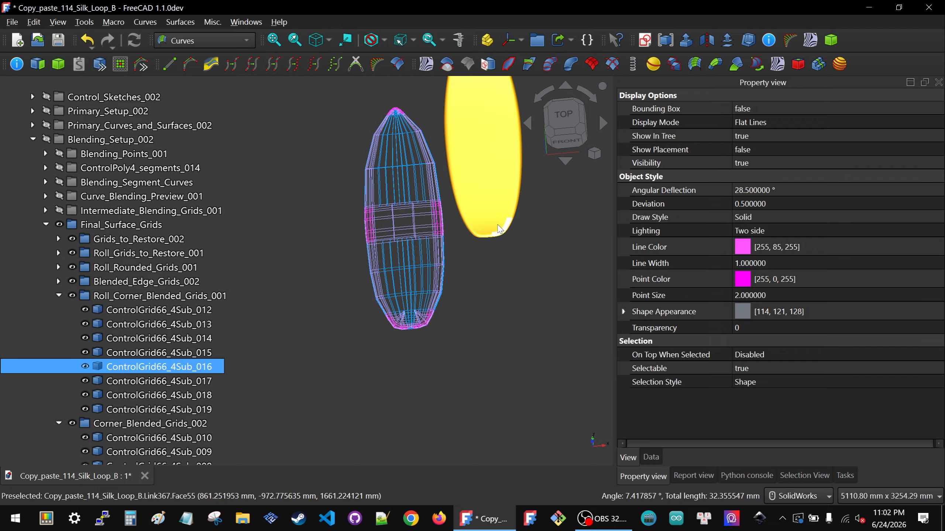
scroll(499, 228, "up", 4)
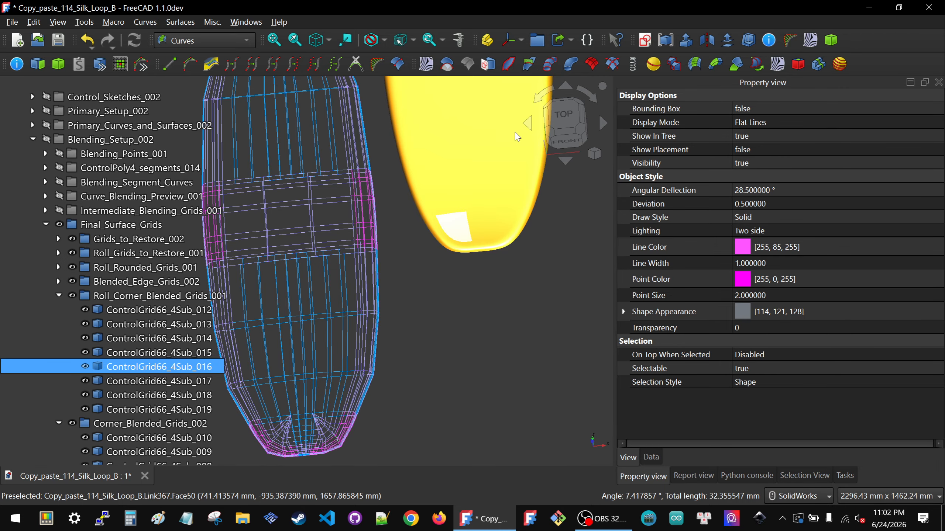
scroll(437, 312, "down", 1)
scroll(434, 318, "down", 2)
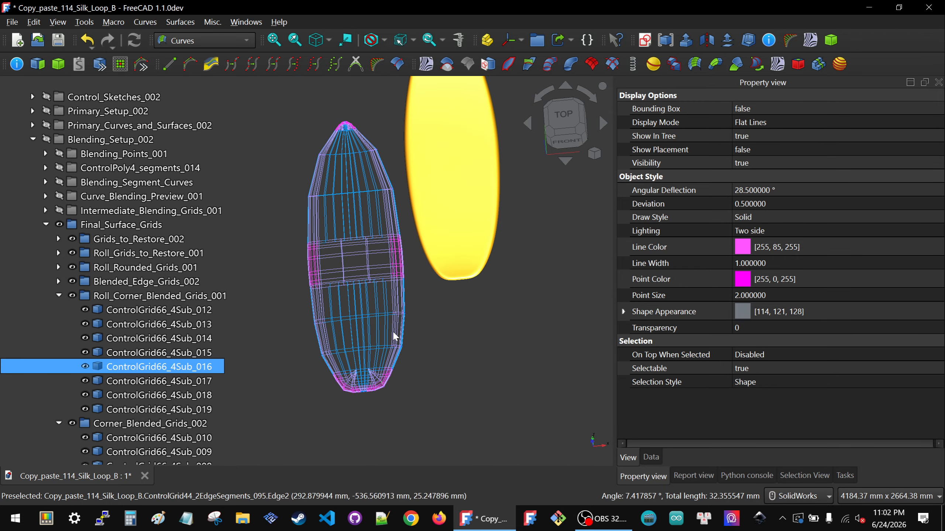
Step: Examine the rail grids between the midsection and the tail, selecting a lengthwise edge of ControlGrid64_2Grid44_041
mouse_move(394, 328)
middle_mouse_down()
mouse_move(397, 289)
mouse_move(393, 312)
middle_mouse_up()
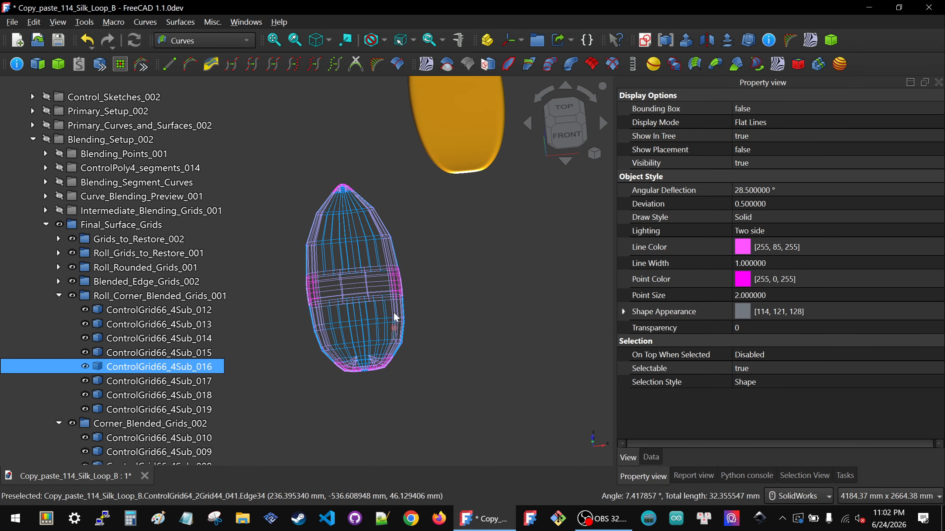
scroll(393, 311, "up", 9)
left_click(417, 303)
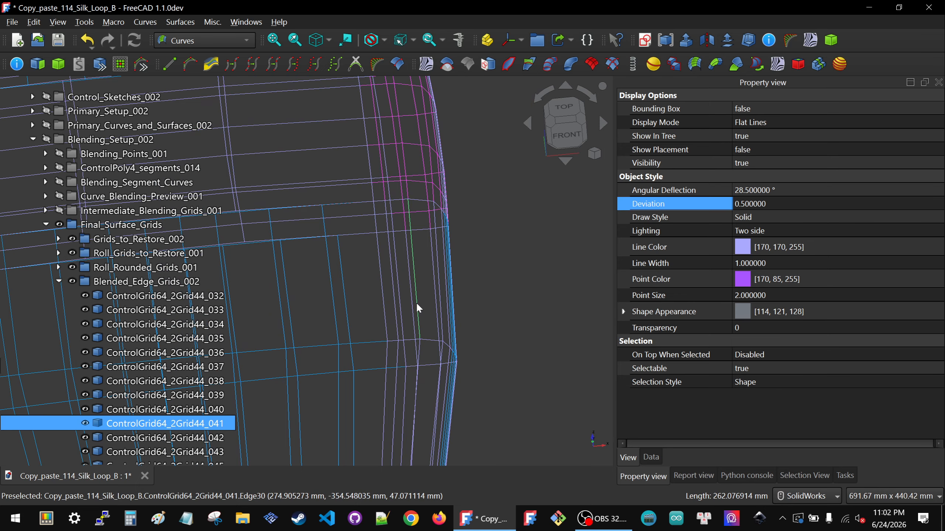
scroll(417, 302, "down", 5)
scroll(419, 311, "up", 4)
scroll(419, 313, "up", 4)
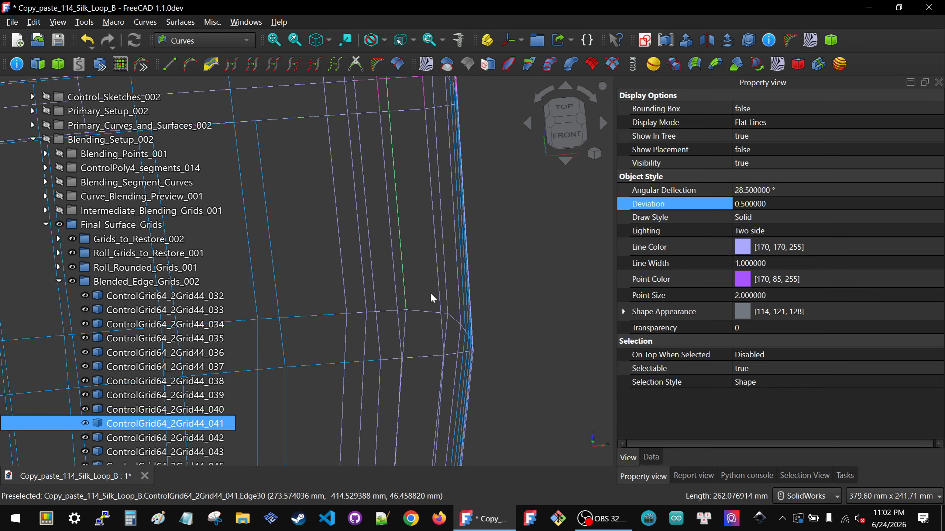
scroll(435, 307, "down", 3)
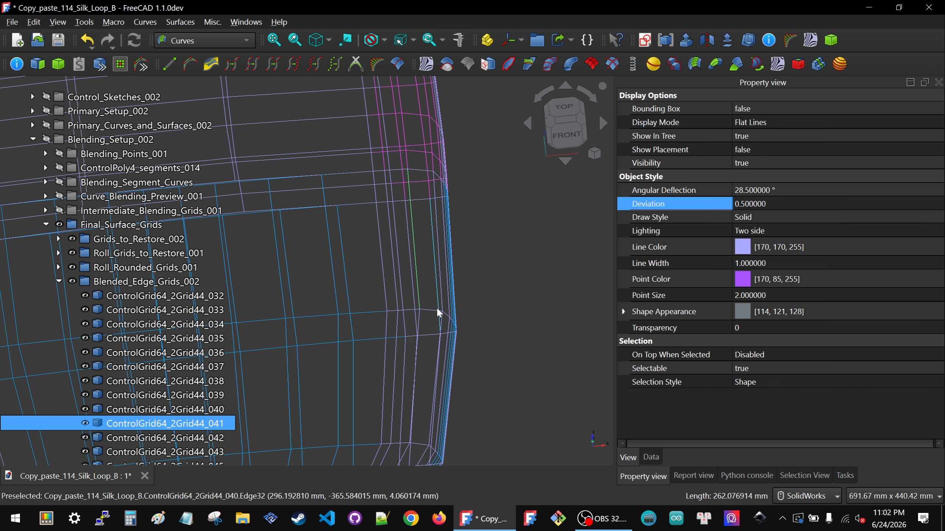
scroll(438, 308, "down", 4)
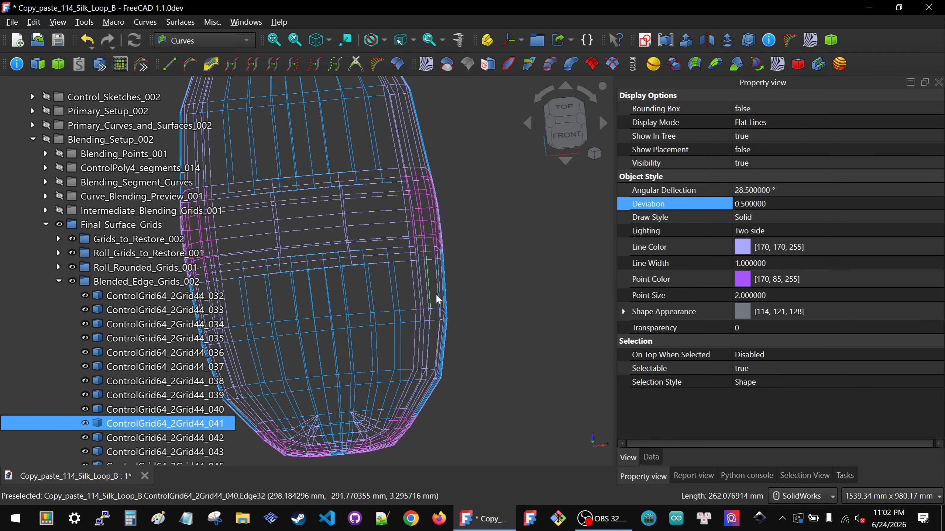
scroll(435, 293, "down", 3)
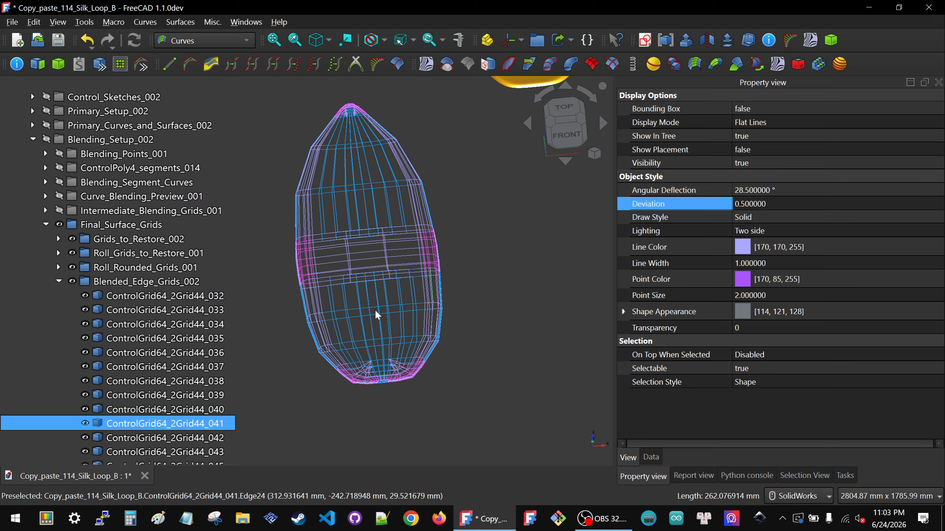
Step: Tilt the model towards the front view and inspect the finished solid's surface near the squared tail
middle_click_drag(394, 312, 398, 387)
scroll(397, 383, "down", 5)
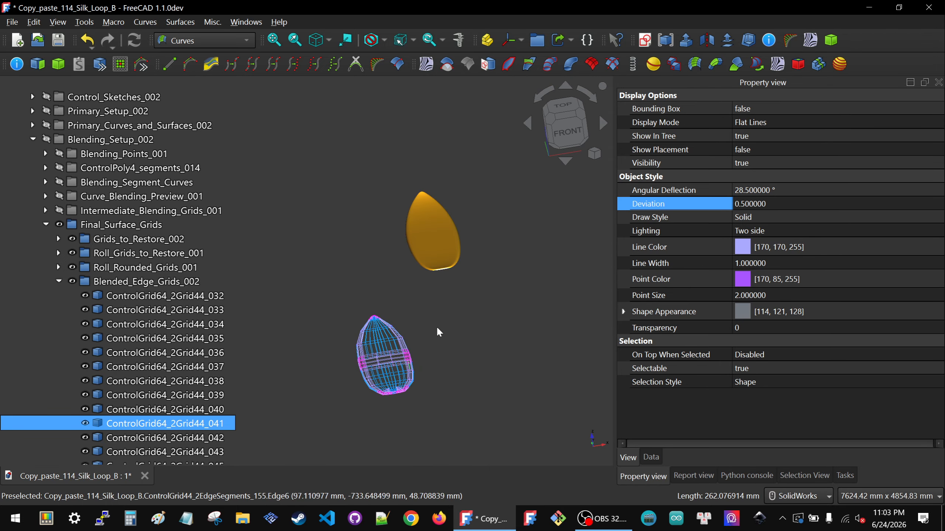
scroll(444, 250, "up", 4)
scroll(439, 269, "up", 1)
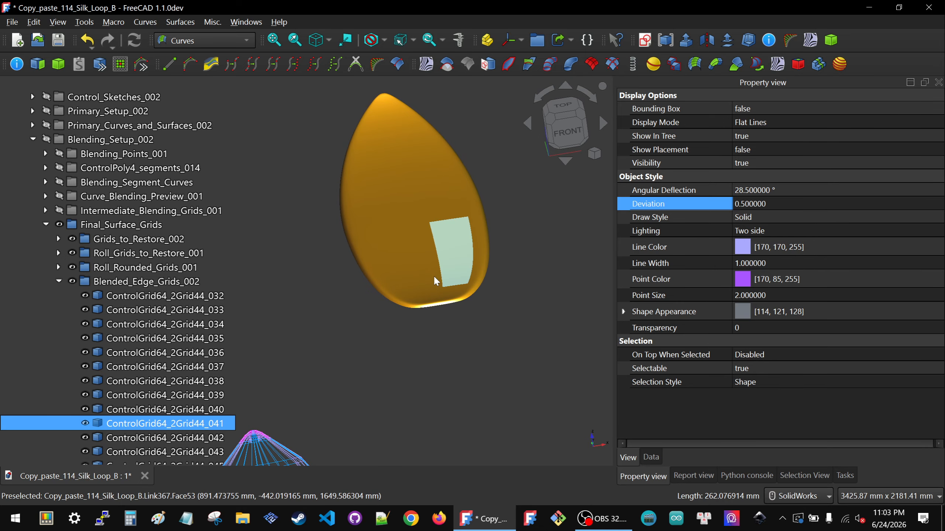
scroll(430, 291, "up", 1)
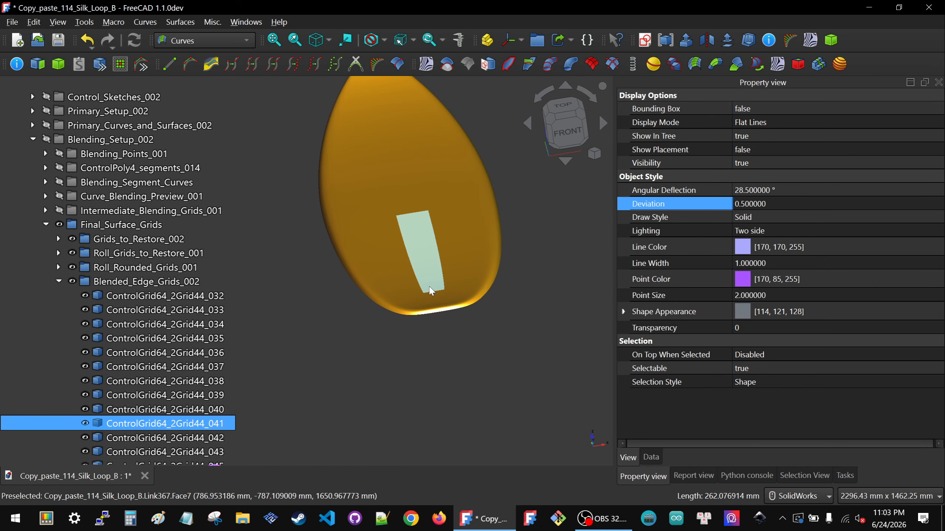